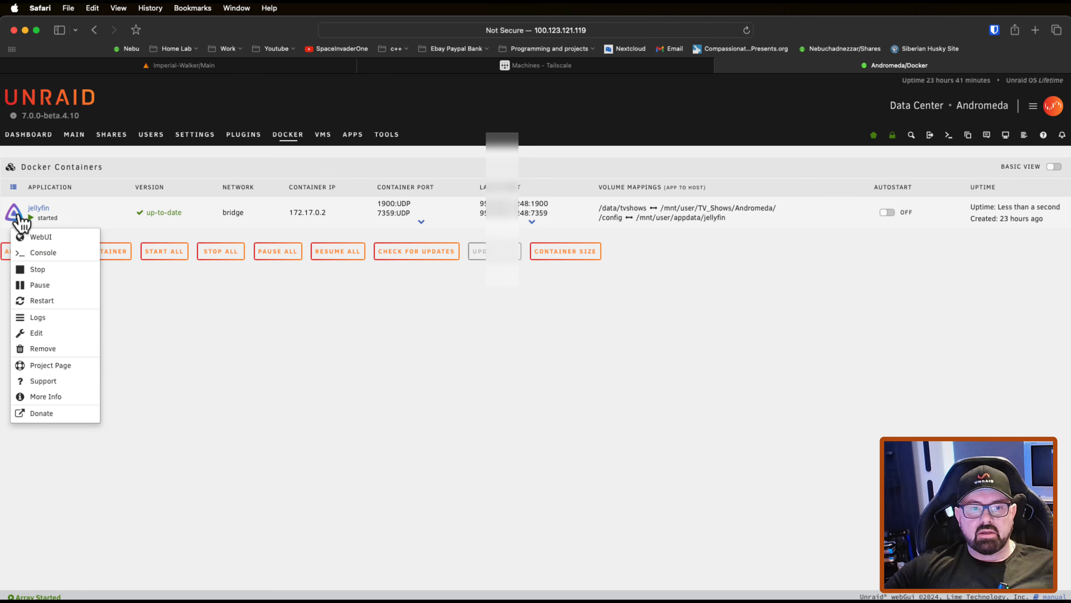
# Step: Try to open the jellyfin container's WebUI, and close the tab while it is loading
pyautogui.click(40, 237)
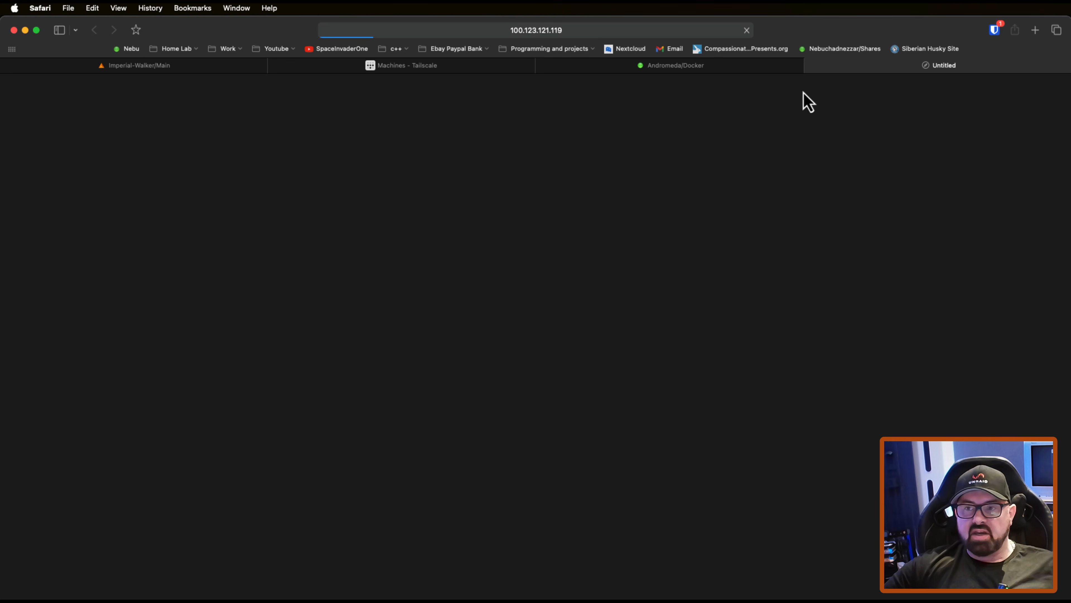
pyautogui.click(815, 67)
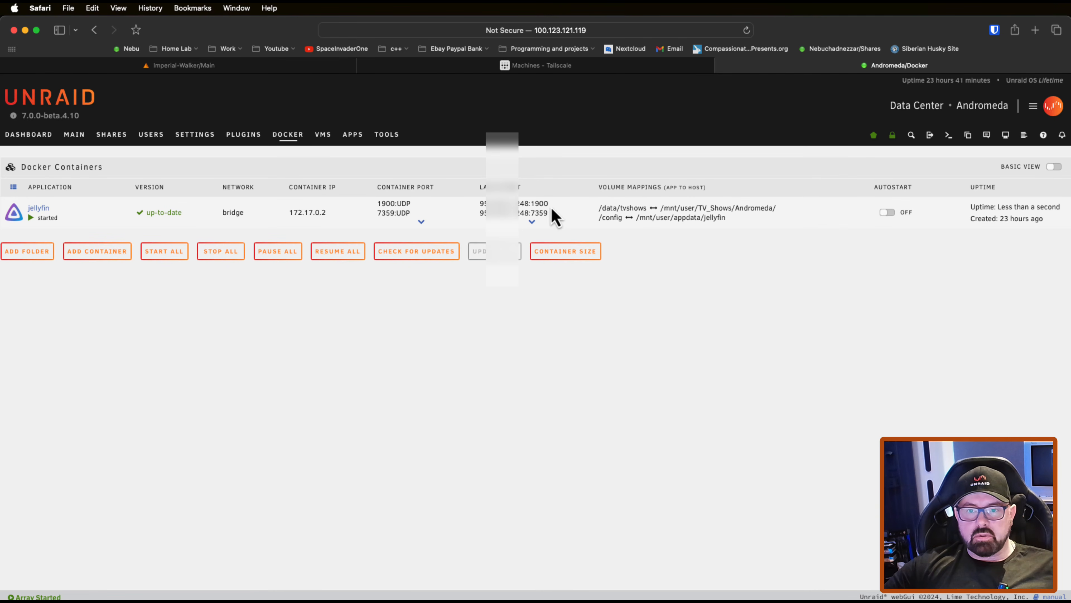
# Step: Expand the container's port mappings, open Jellyfin at 100.123.121.119:8096 and sign in with the account's user name
pyautogui.click(533, 222)
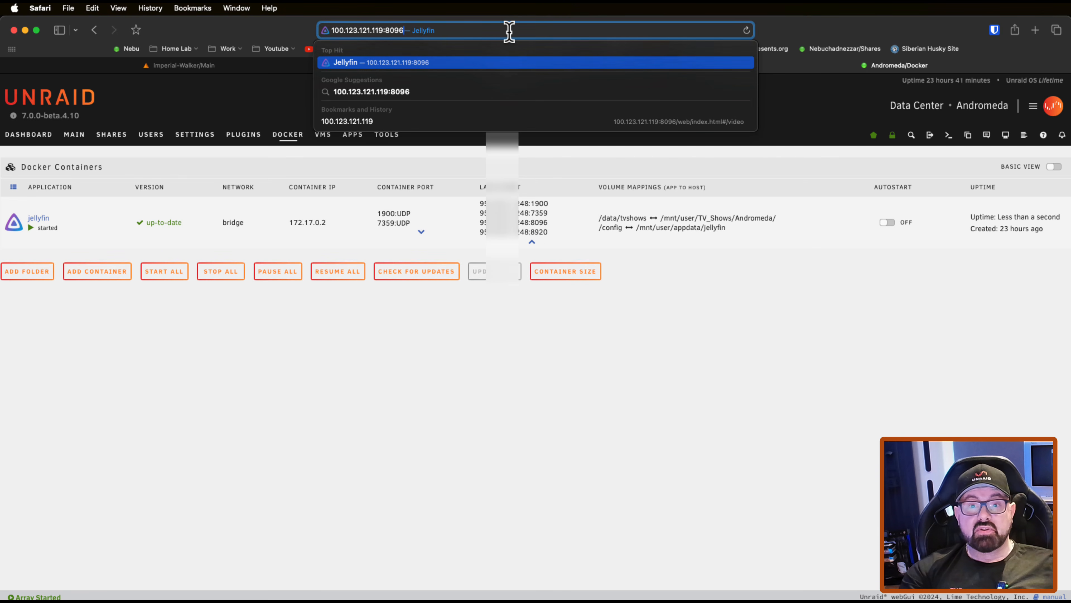
pyautogui.press('Return')
pyautogui.write('ed')
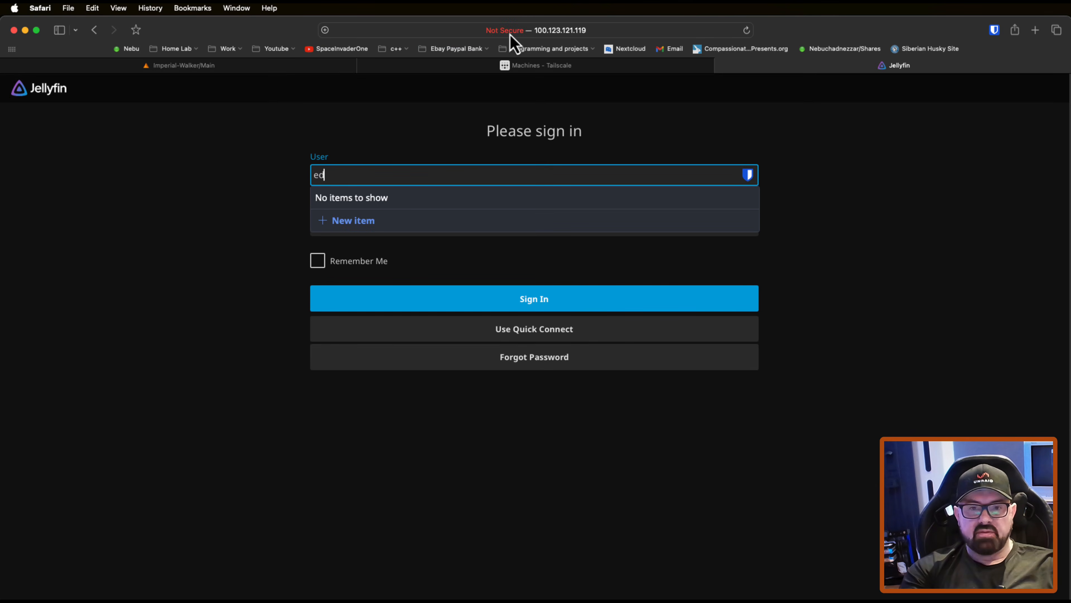
pyautogui.press('Tab')
pyautogui.press('Return')
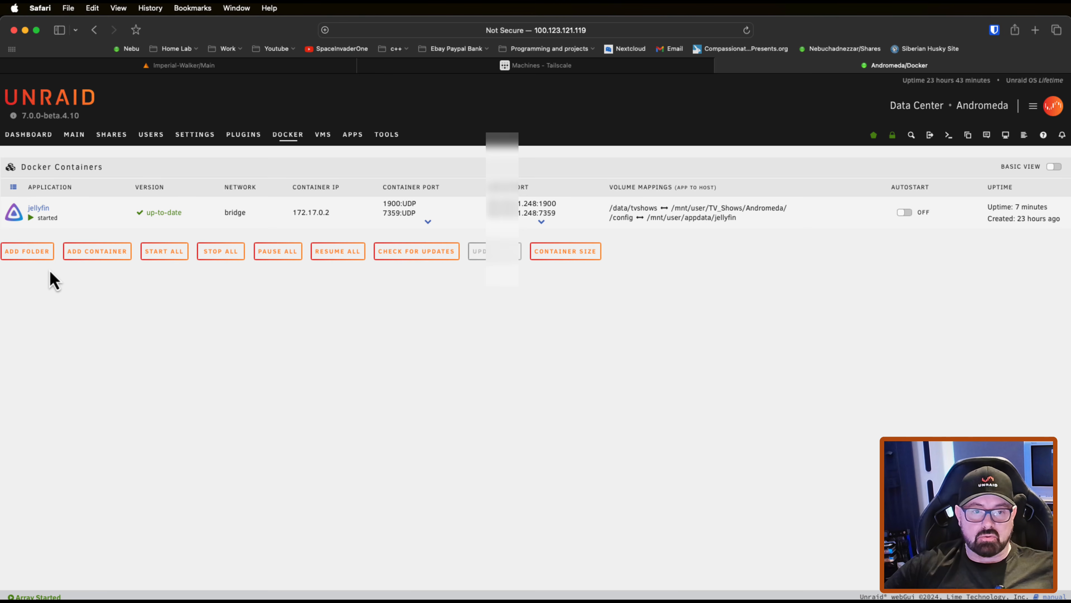
# Step: Stop the jellyfin container and open its settings for editing
pyautogui.click(17, 217)
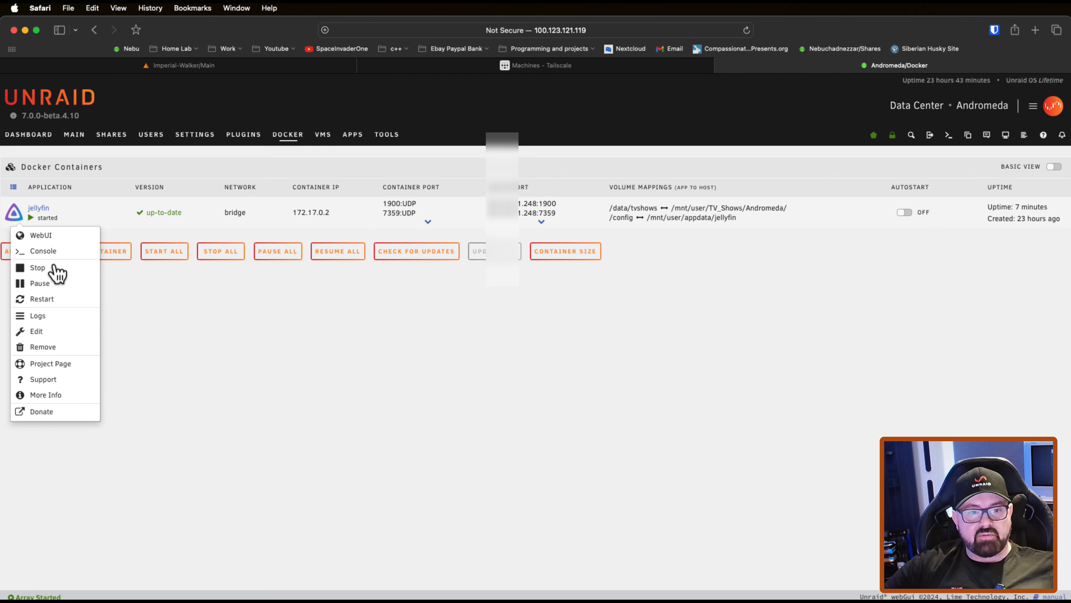
pyautogui.click(53, 274)
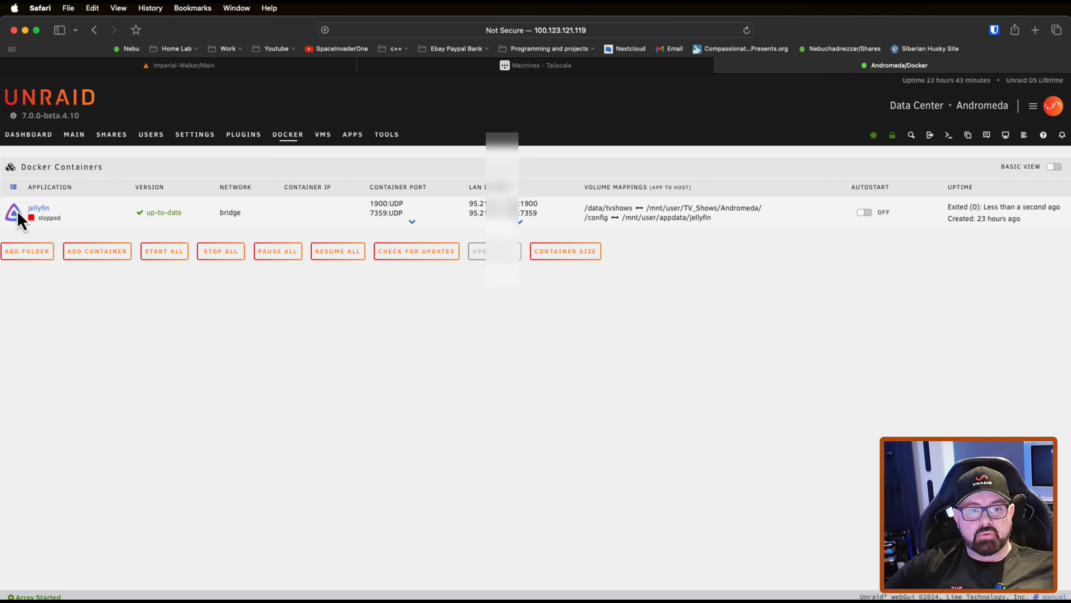
pyautogui.click(16, 213)
pyautogui.click(48, 265)
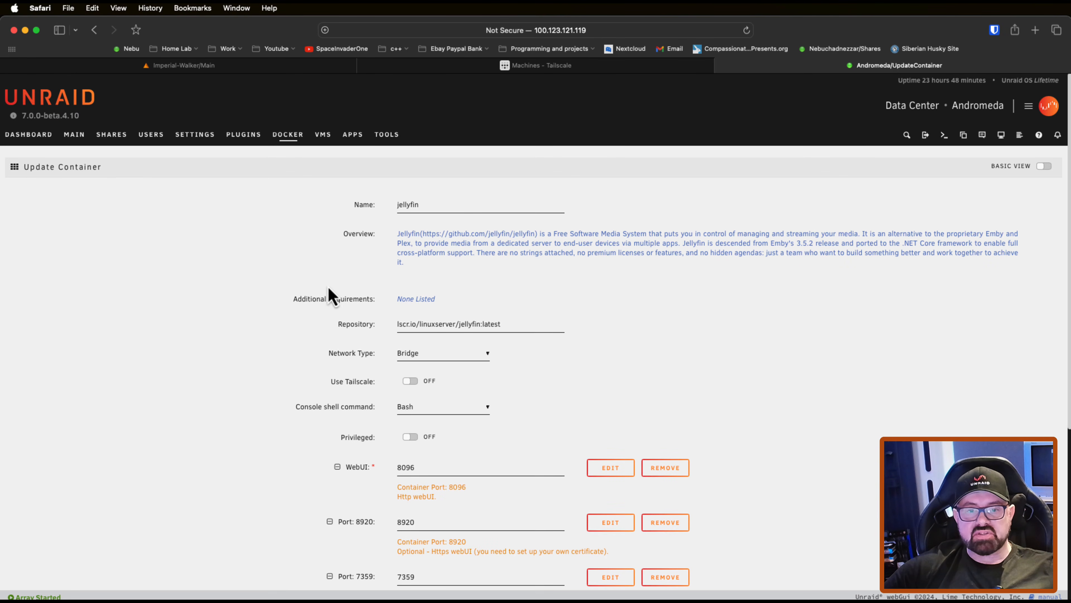
# Step: Turn on Use Tailscale in the jellyfin container's settings
pyautogui.scroll(-1, 304, 312)
pyautogui.scroll(-1, 307, 314)
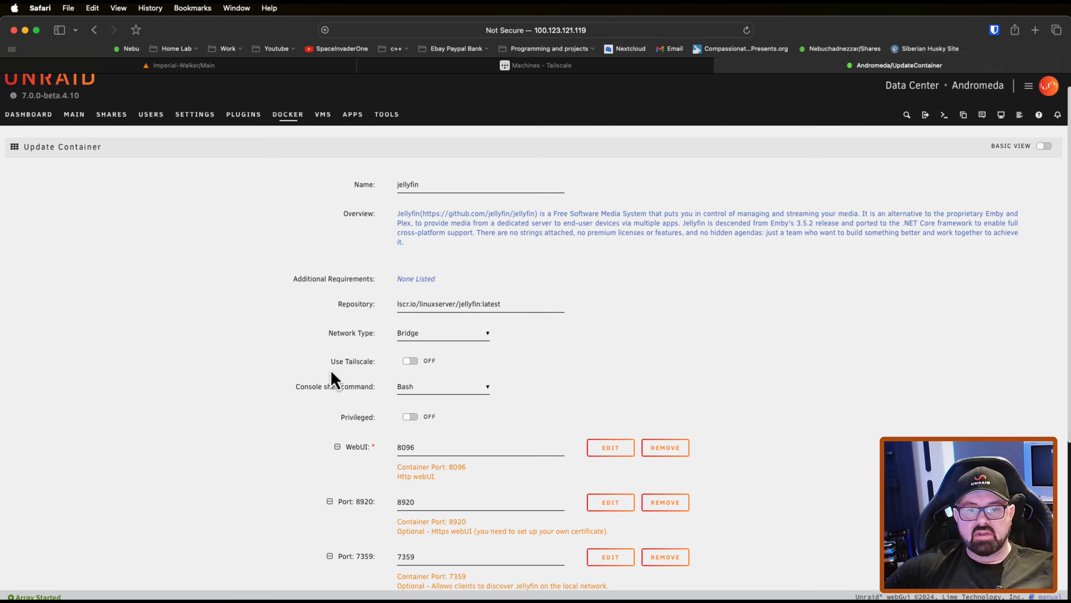
pyautogui.moveTo(332, 362); pyautogui.dragTo(375, 364)
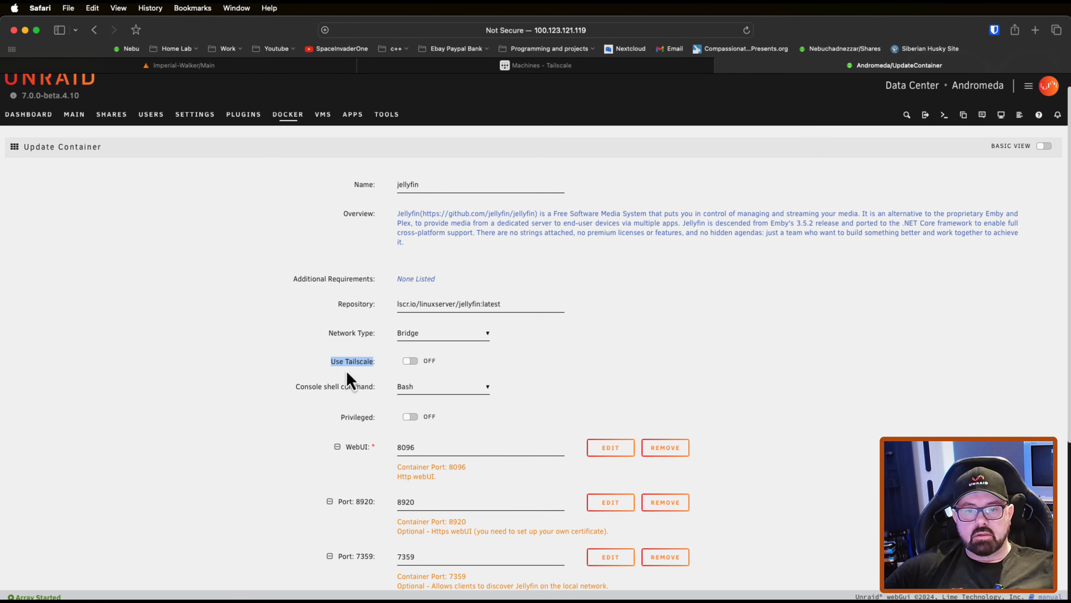
pyautogui.click(381, 371)
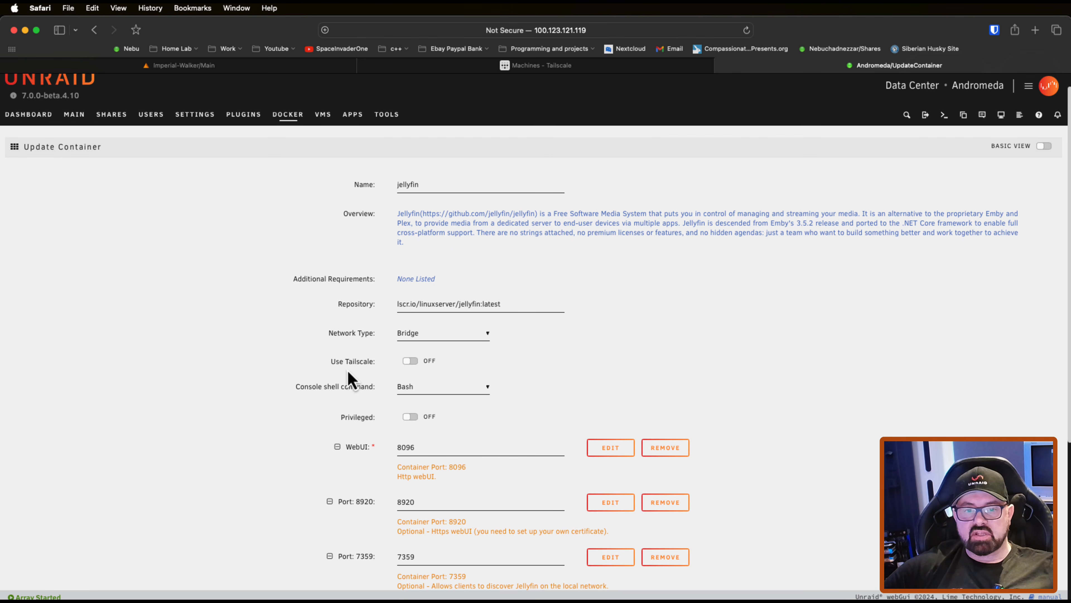
pyautogui.click(415, 364)
# Step: Set the container's Tailscale hostname to jellyfin
pyautogui.scroll(-3, 468, 386)
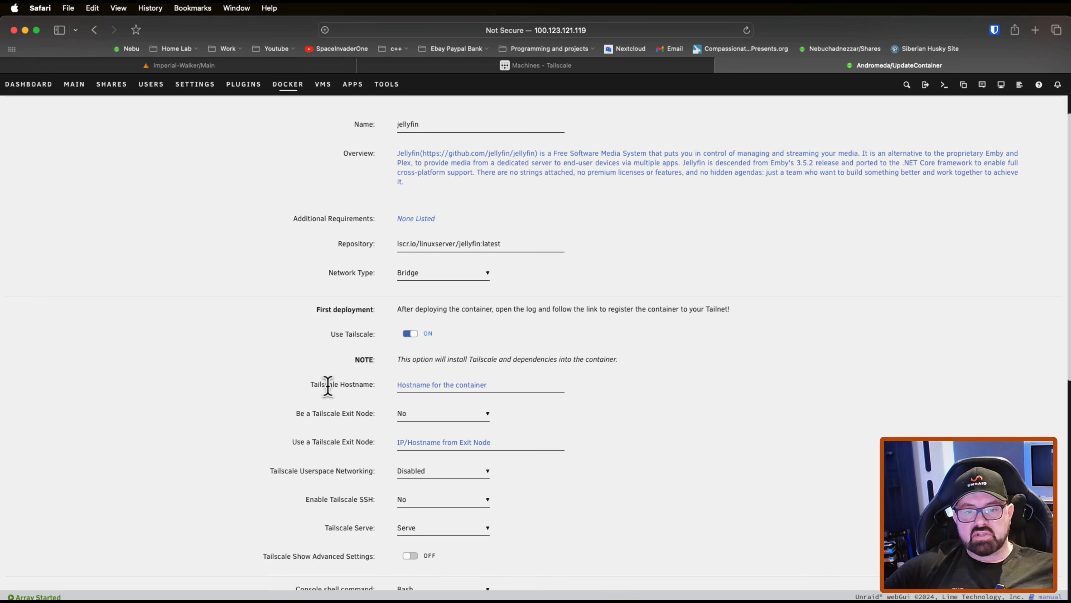
pyautogui.click(410, 385)
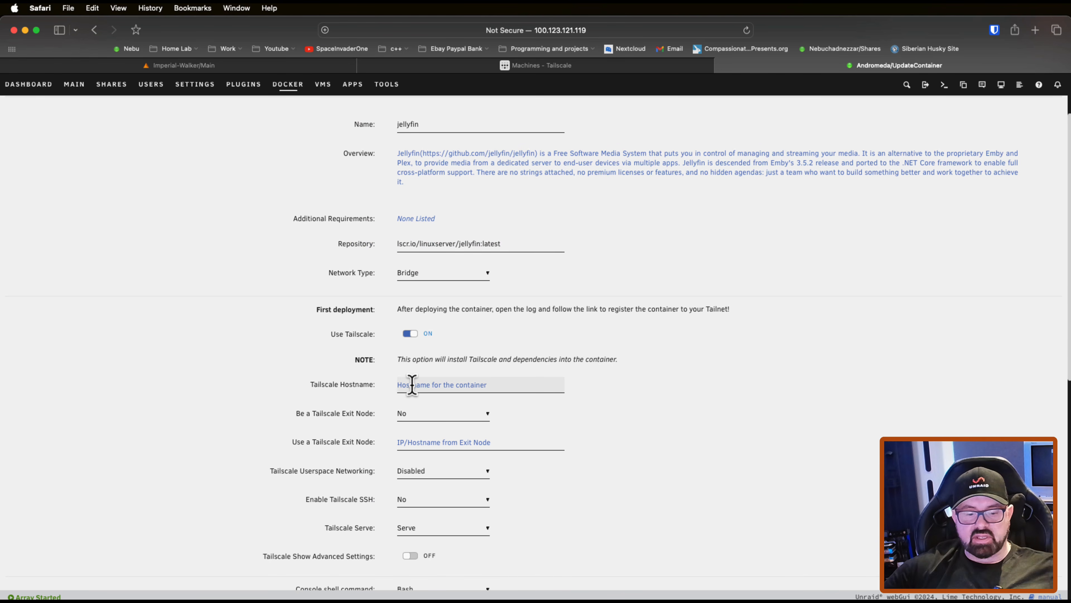
pyautogui.write('jellyfin')
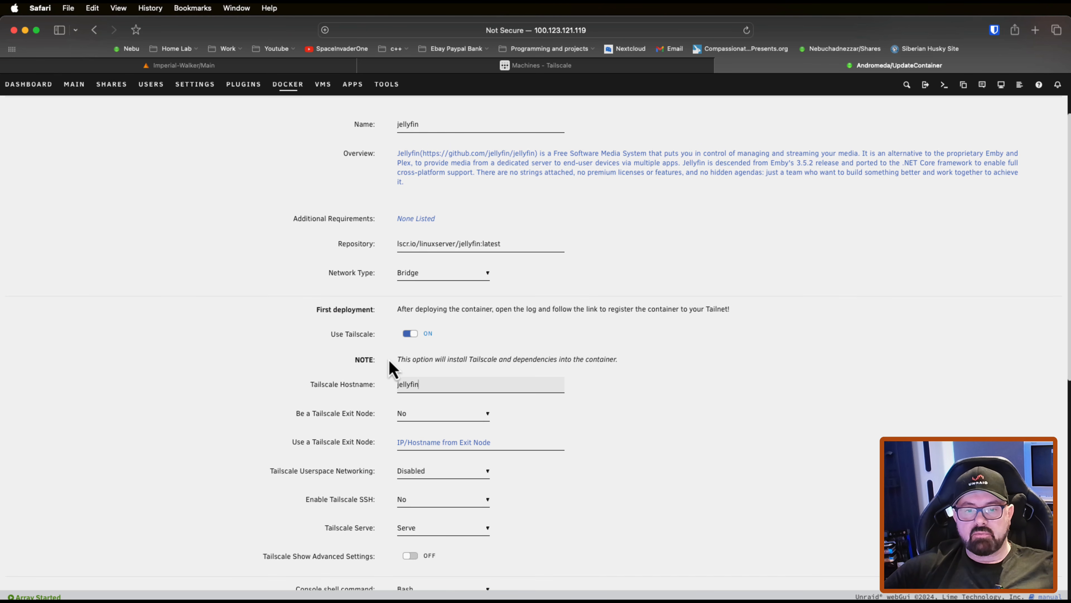
# Step: Set Tailscale Serve to No and apply the updated container settings
pyautogui.scroll(-2, 394, 435)
pyautogui.scroll(-2, 394, 435)
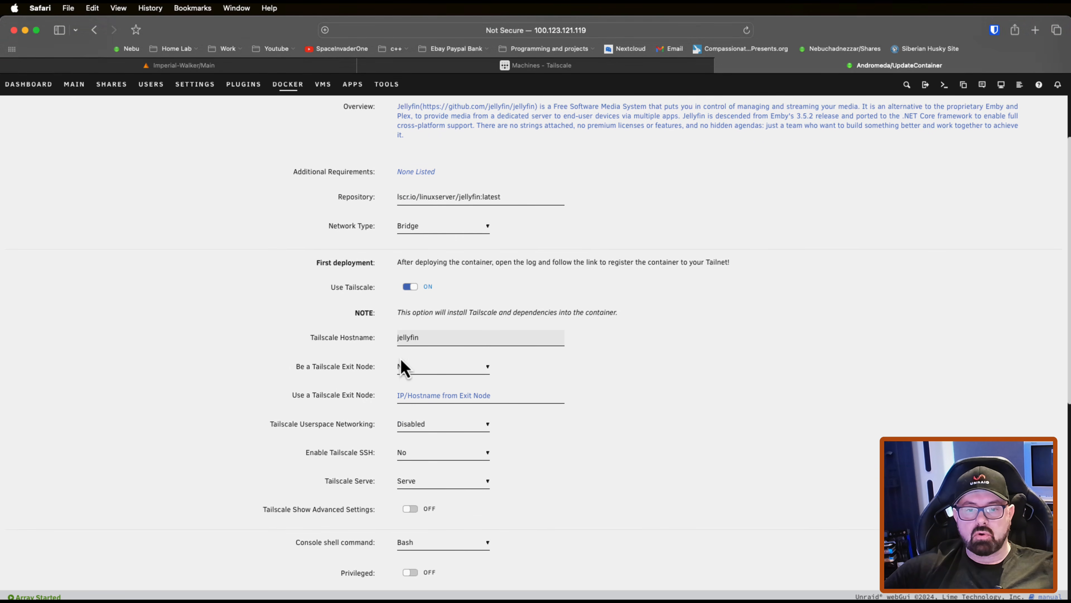
pyautogui.scroll(-2, 392, 450)
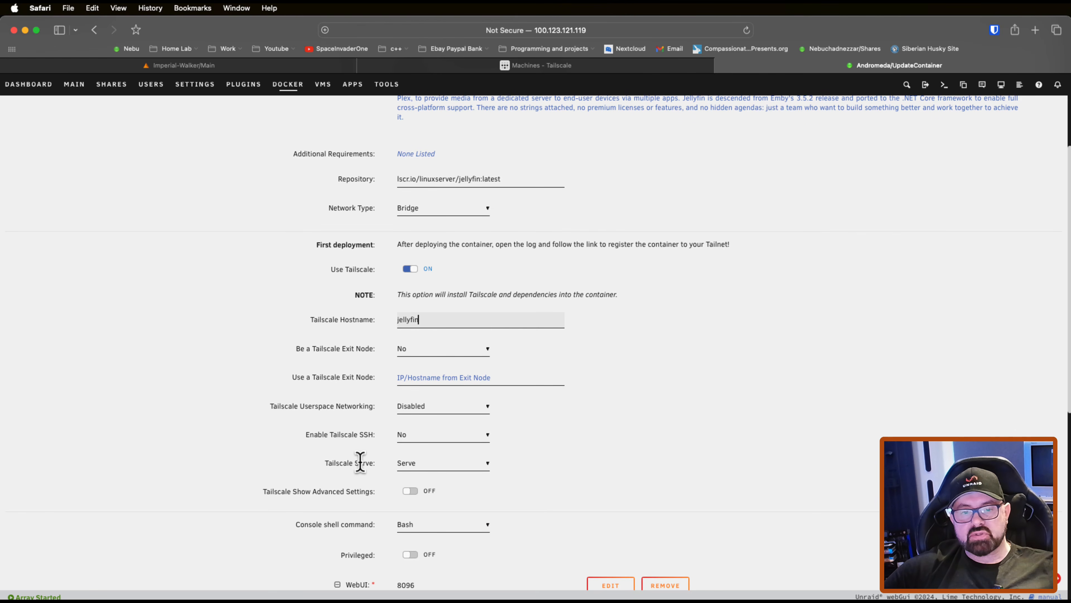
pyautogui.click(425, 469)
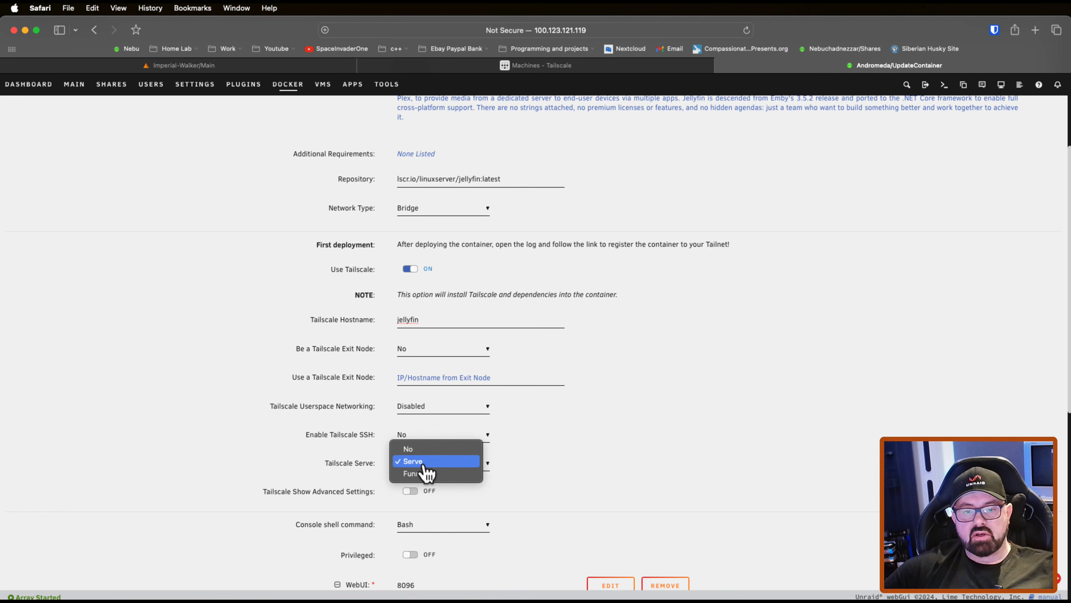
pyautogui.click(411, 450)
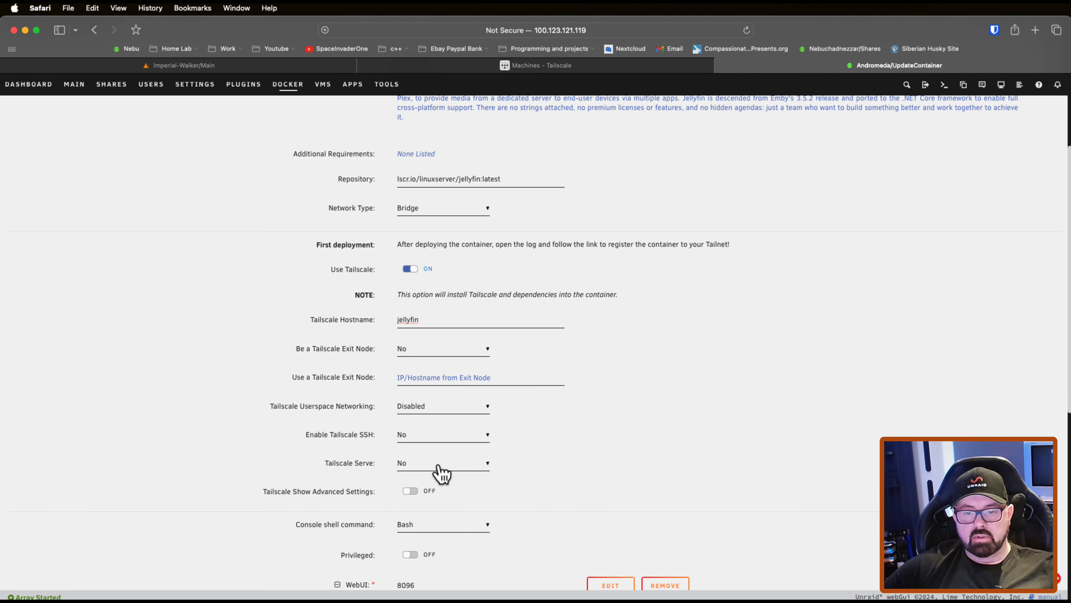
pyautogui.scroll(-1, 449, 471)
pyautogui.scroll(-10, 450, 471)
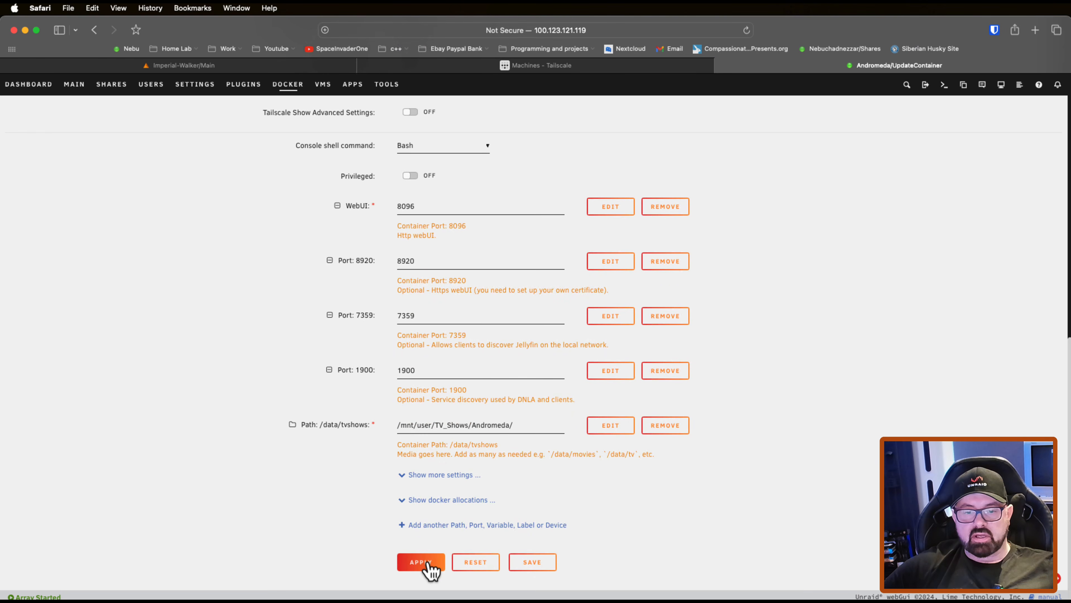
pyautogui.click(436, 557)
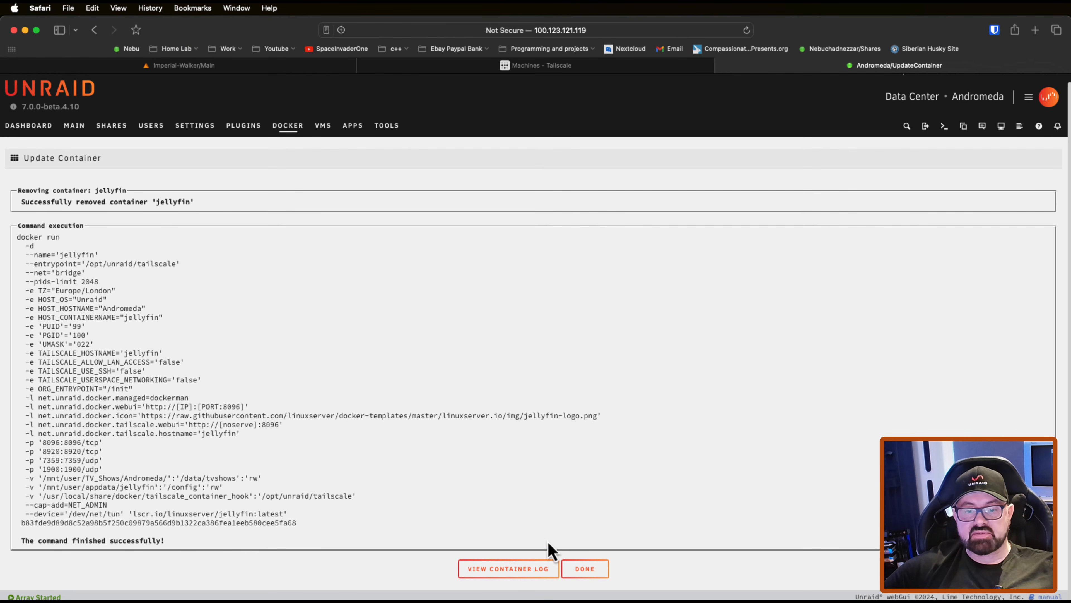
# Step: View the container log, follow its Tailscale authentication link and connect the jellyfin device with the Google account
pyautogui.click(509, 572)
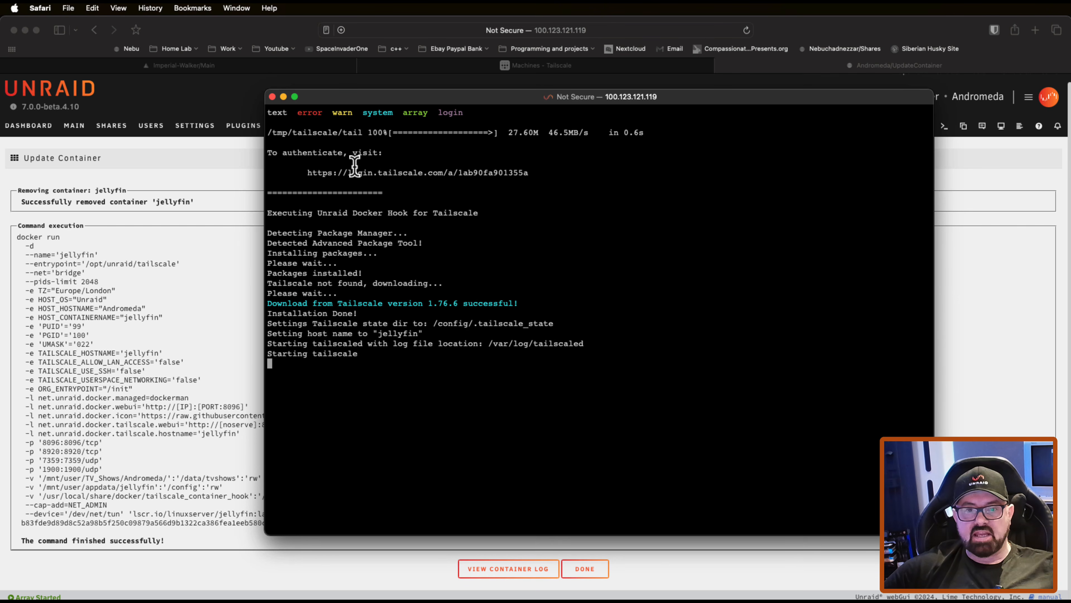
pyautogui.click(390, 174)
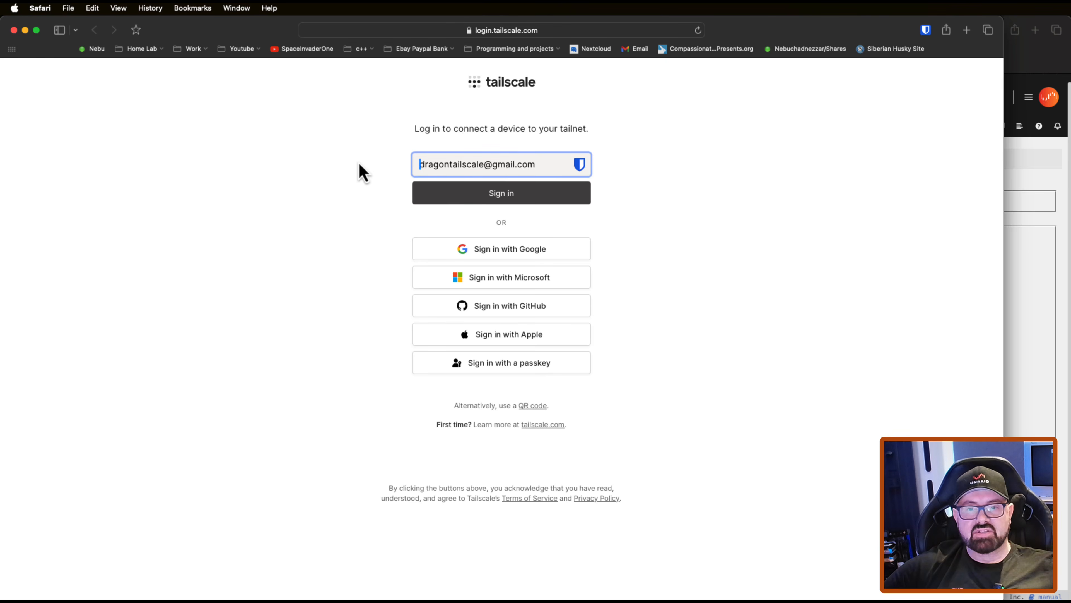
pyautogui.click(497, 193)
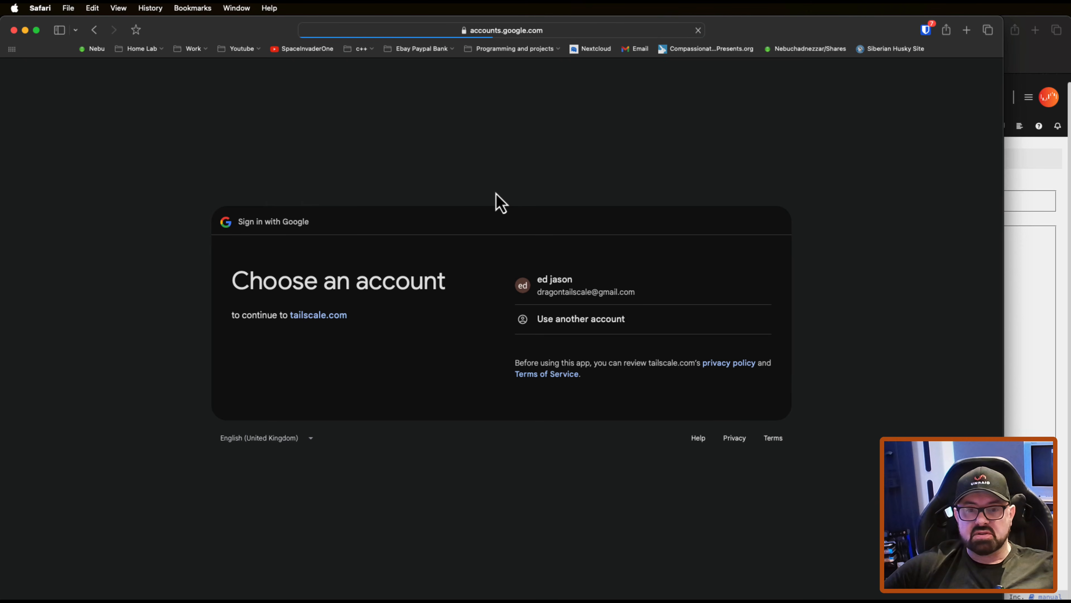
pyautogui.click(556, 279)
pyautogui.click(511, 210)
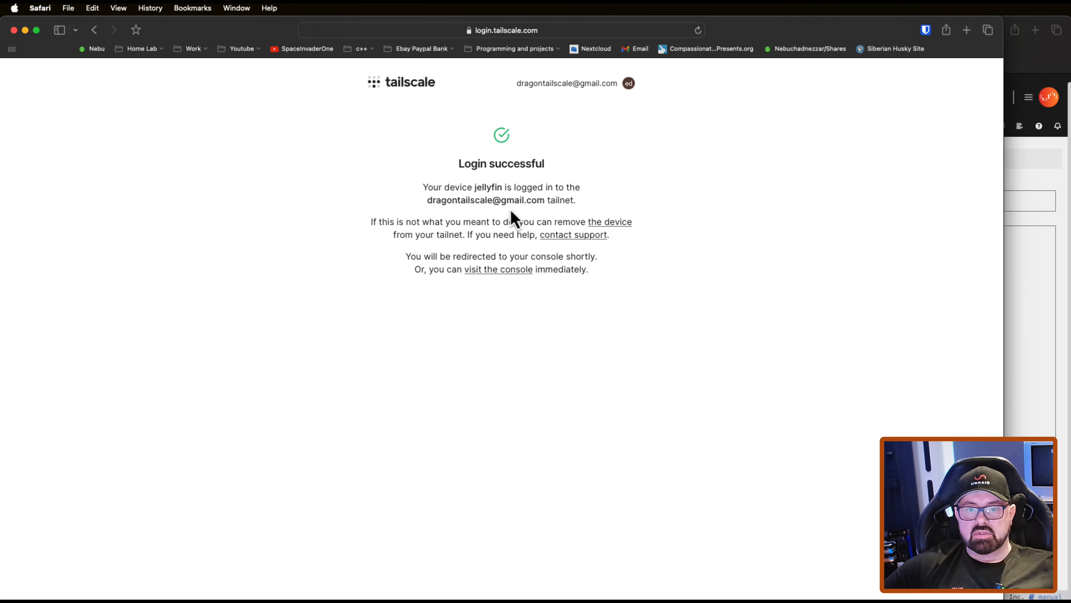
# Step: Visit the Tailscale admin console and check the jellyfin machine's address and connection status in the machine list
pyautogui.click(494, 271)
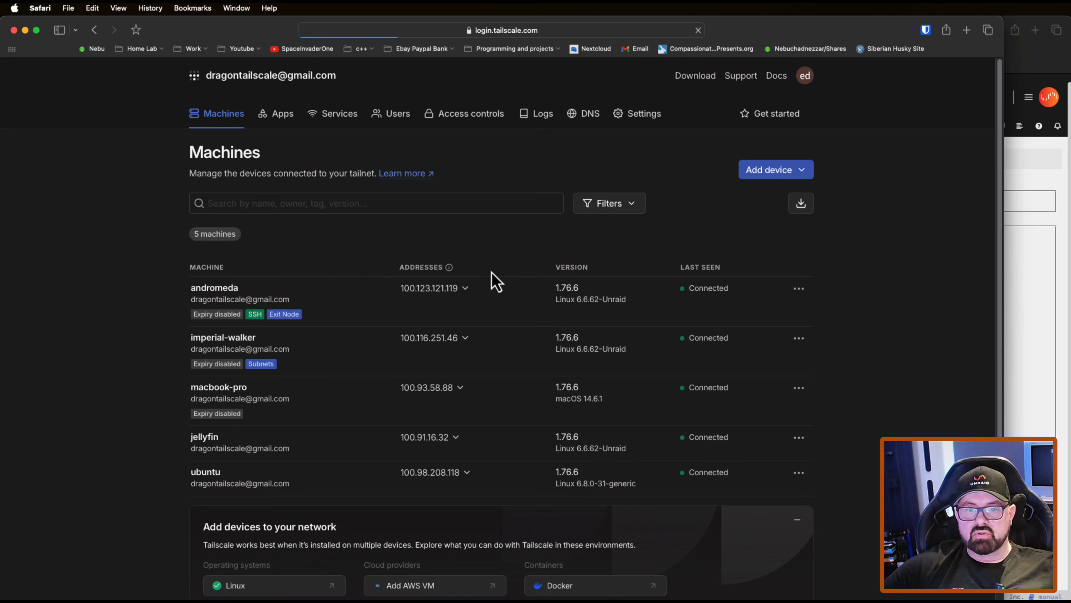
pyautogui.scroll(-3, 280, 359)
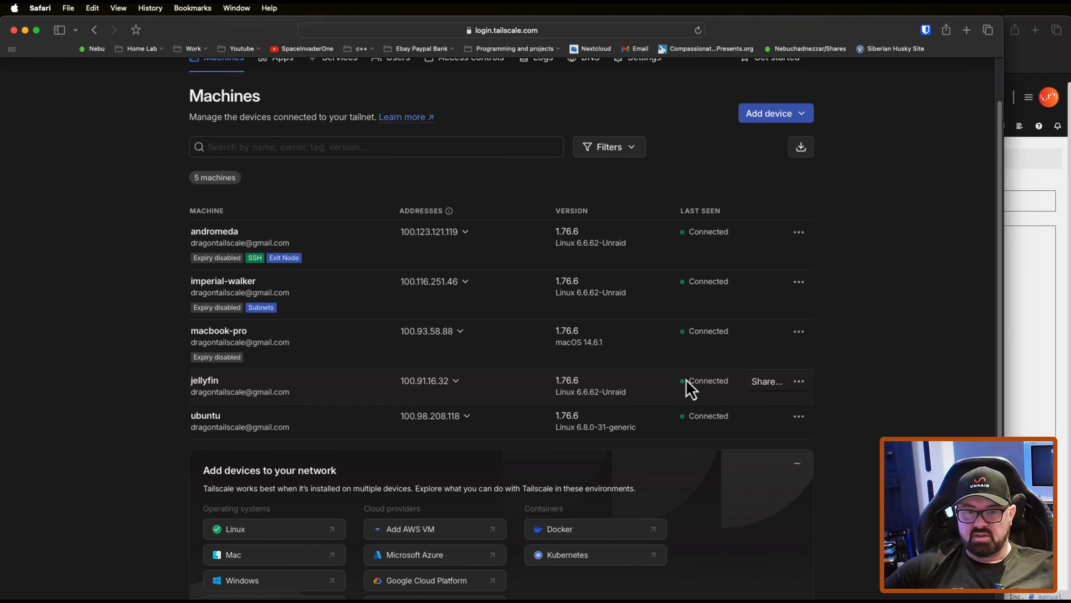
pyautogui.scroll(3, 688, 388)
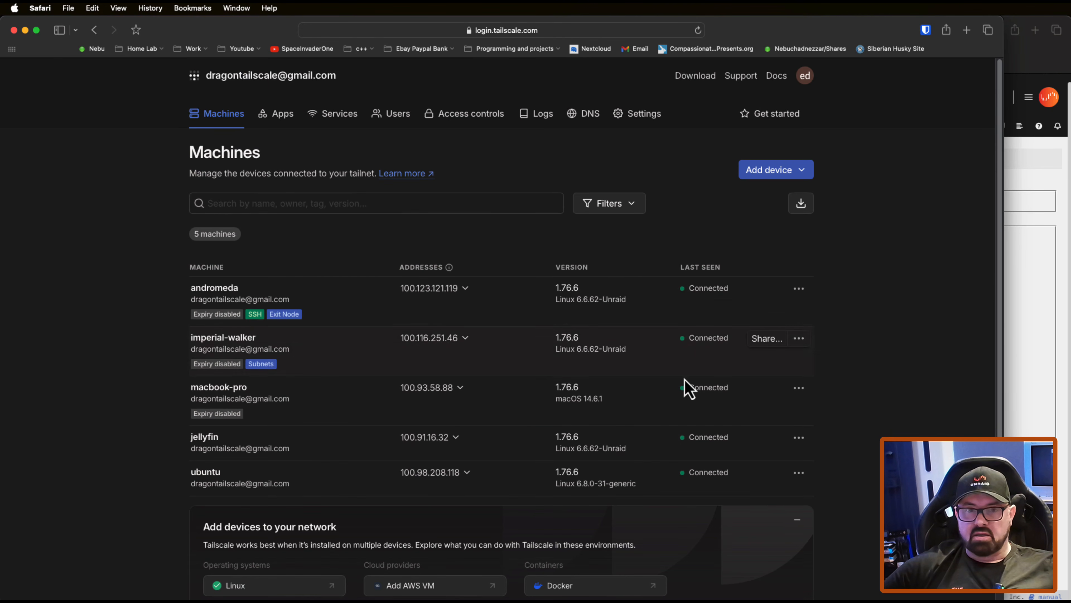
# Step: Minimize the Tailscale console window, close the container log and finish the update to return to the Docker containers page
pyautogui.click(25, 30)
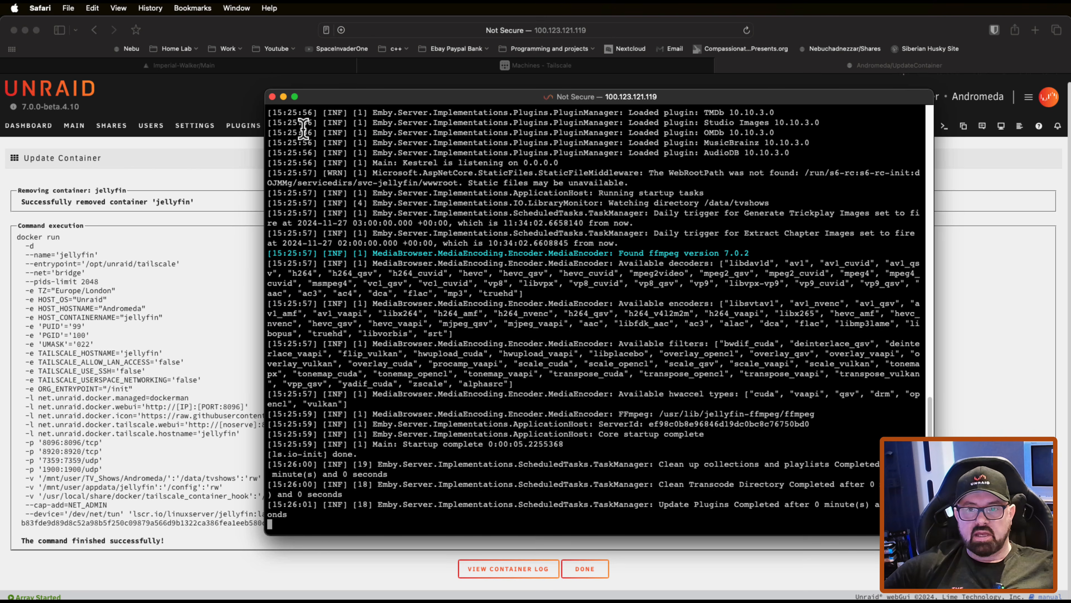
pyautogui.click(272, 96)
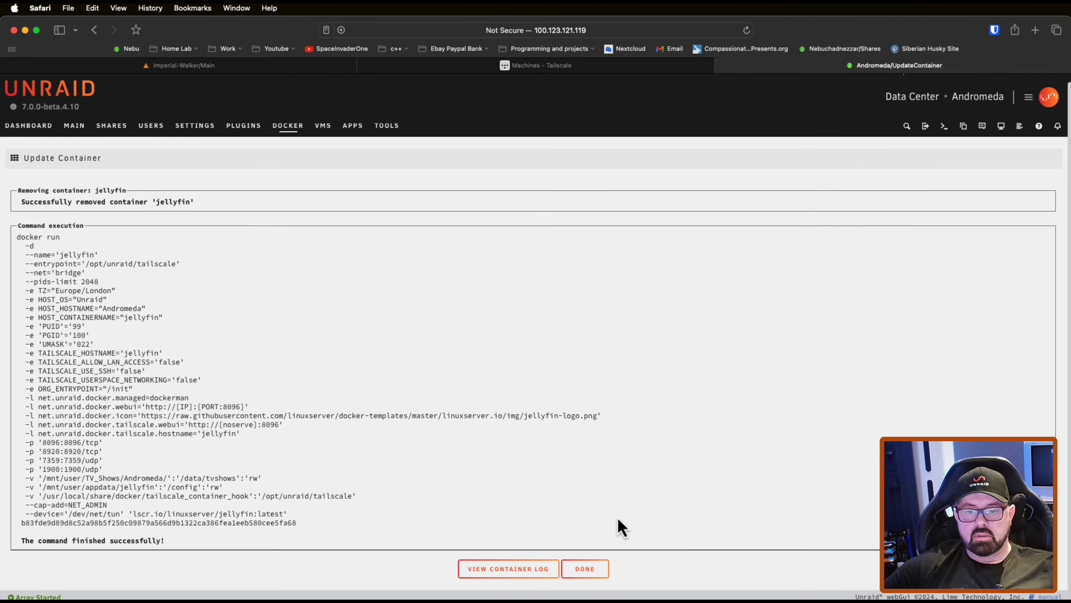
pyautogui.click(593, 572)
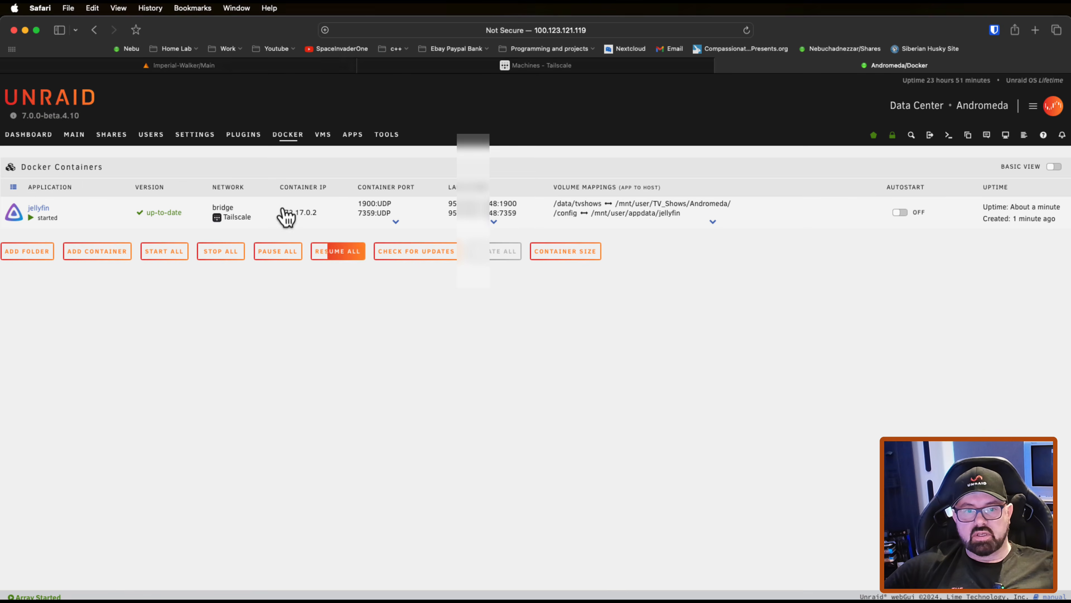
# Step: Open the jellyfin container's Tailscale WebUI
pyautogui.moveTo(220, 221)
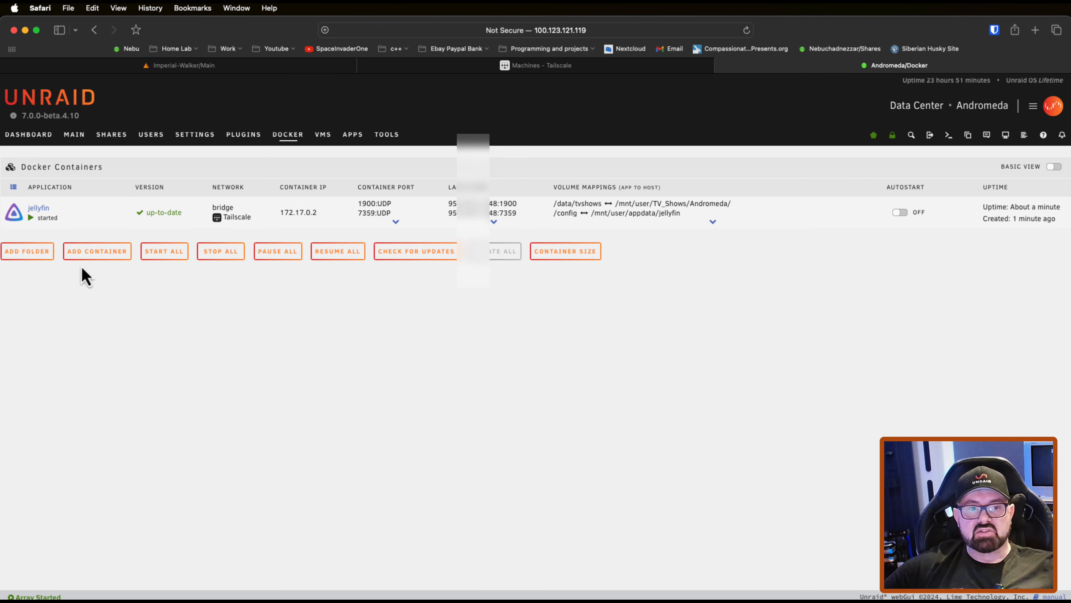
pyautogui.click(15, 213)
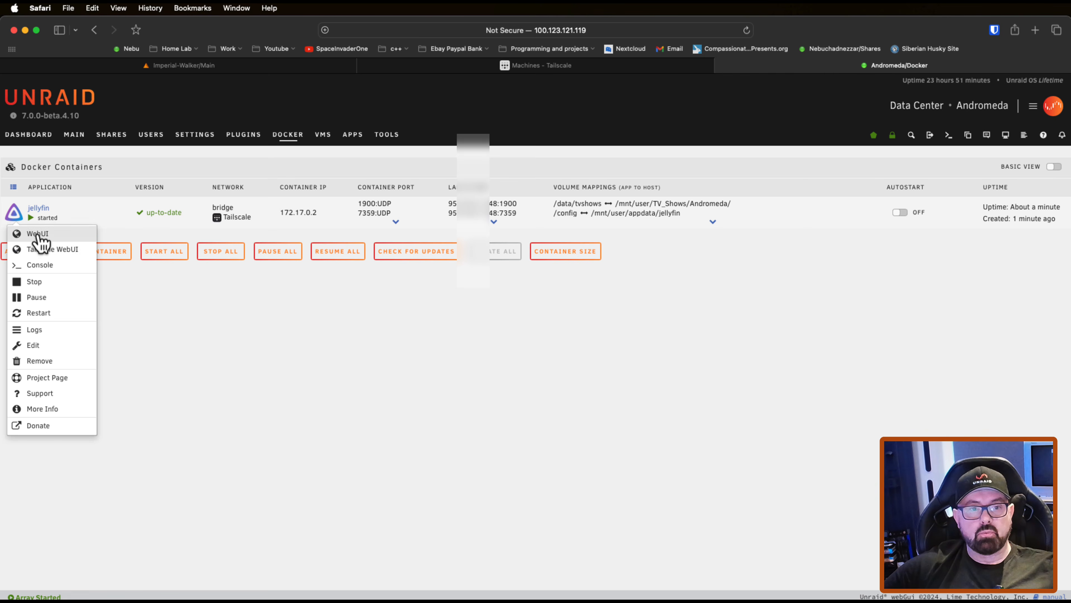
pyautogui.click(61, 249)
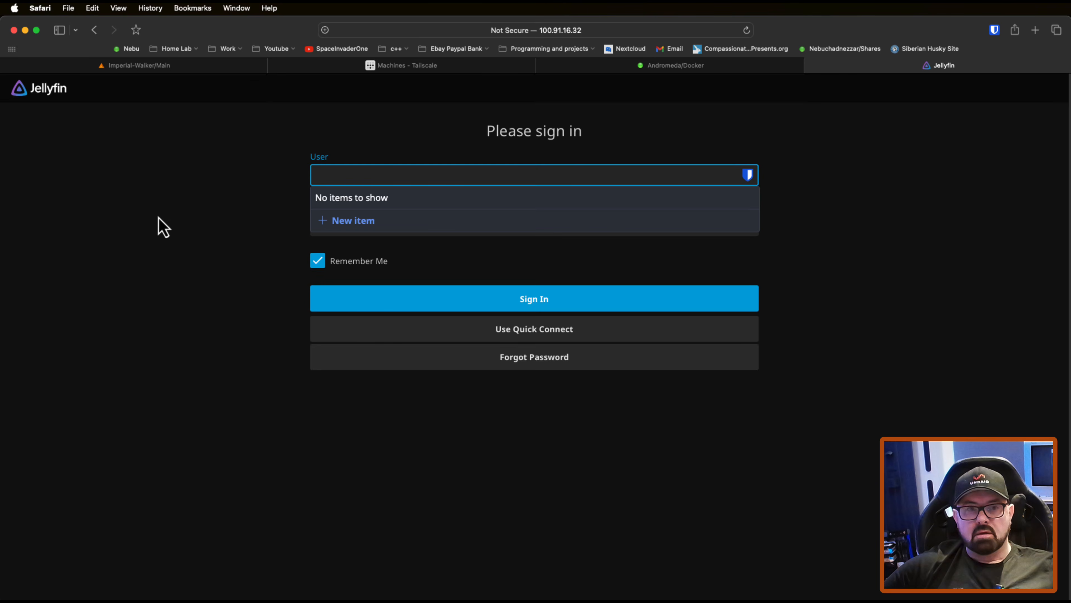
# Step: Sign in to Jellyfin with the user name and password, and play Andromeda S4:E1 "Answers Given to Questions Never Asked (2)" from Next Up
pyautogui.write('ed')
pyautogui.press('Tab')
pyautogui.write('****')
pyautogui.click(426, 288)
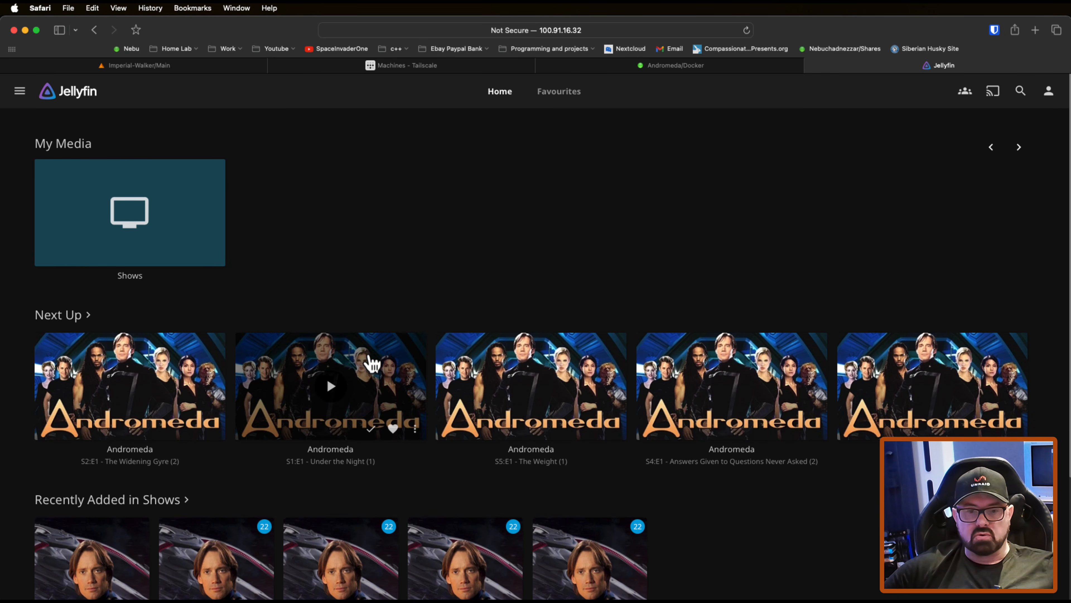
pyautogui.click(734, 395)
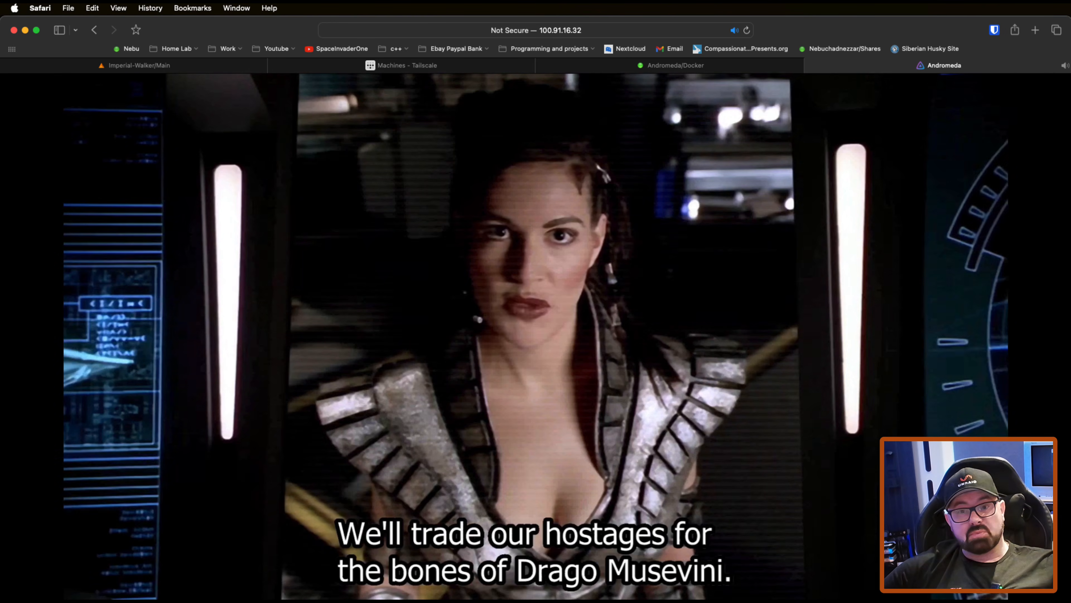
# Step: Return to the Unraid Docker containers page and open the jellyfin container's Tailscale WebUI
pyautogui.moveTo(495, 227)
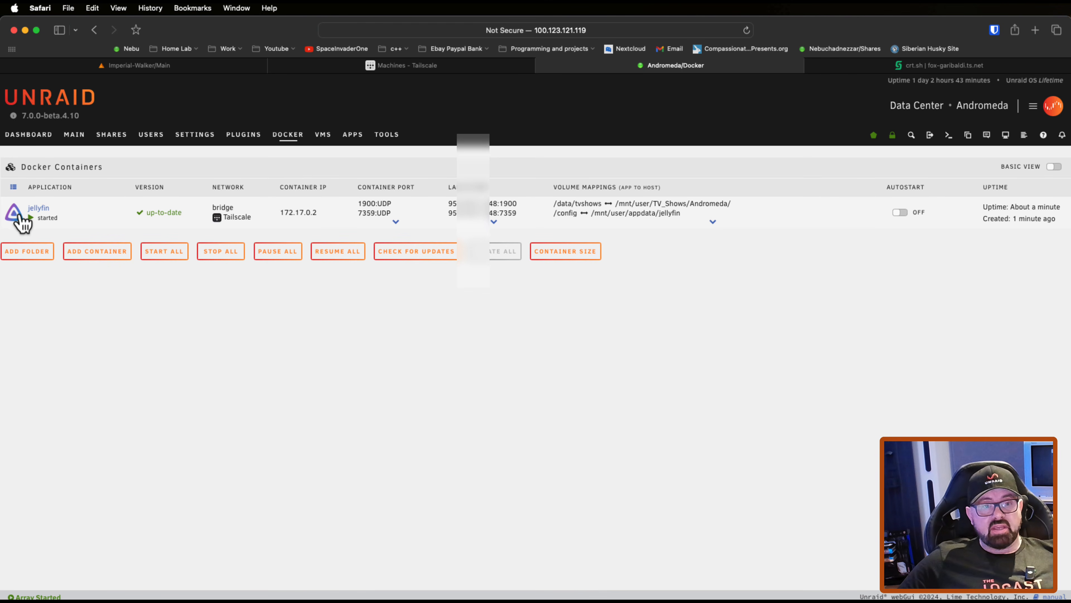
pyautogui.click(19, 215)
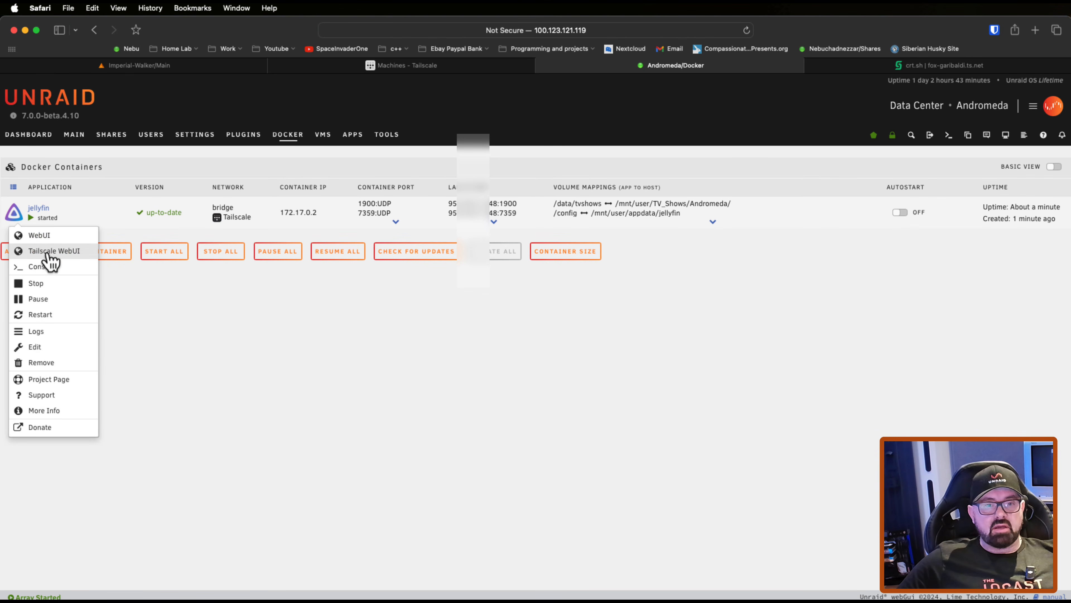
pyautogui.click(65, 252)
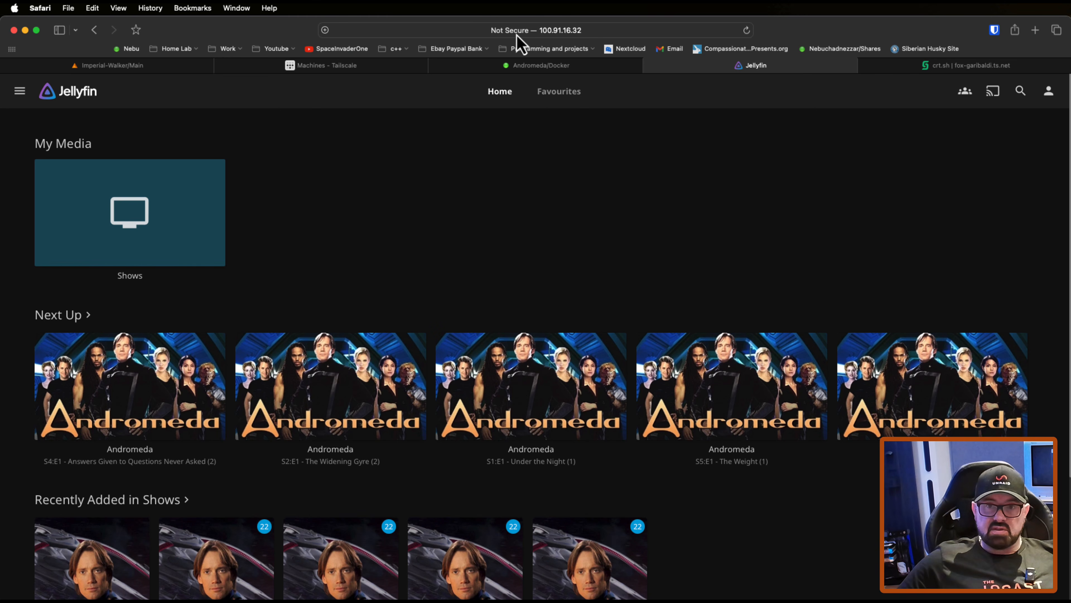
# Step: Edit the jellyfin container on the Unraid Docker page and set Tailscale Serve to Serve
pyautogui.click(480, 68)
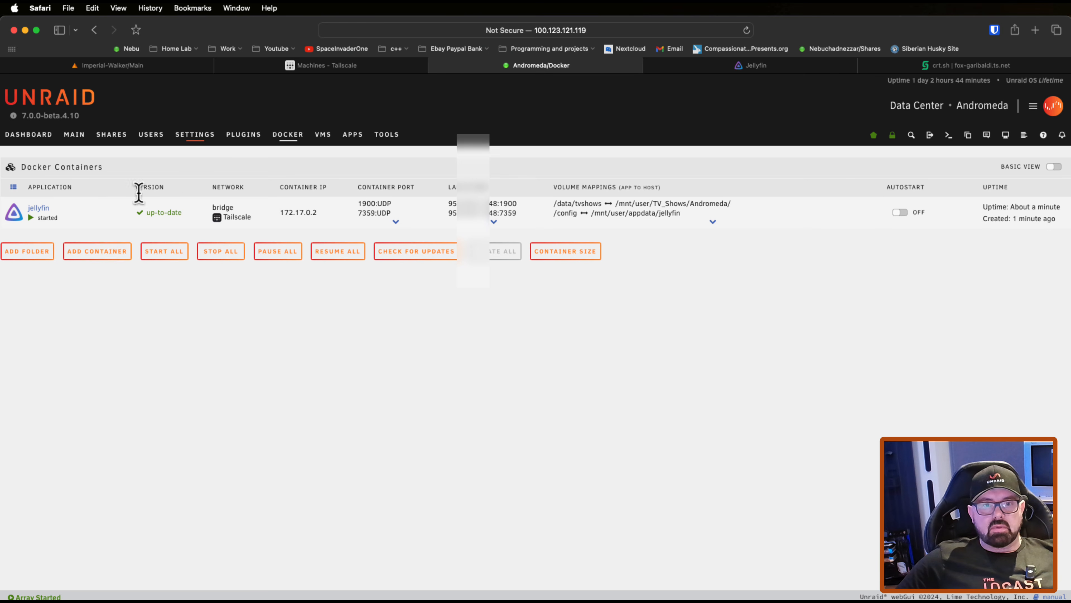
pyautogui.click(14, 212)
pyautogui.click(55, 347)
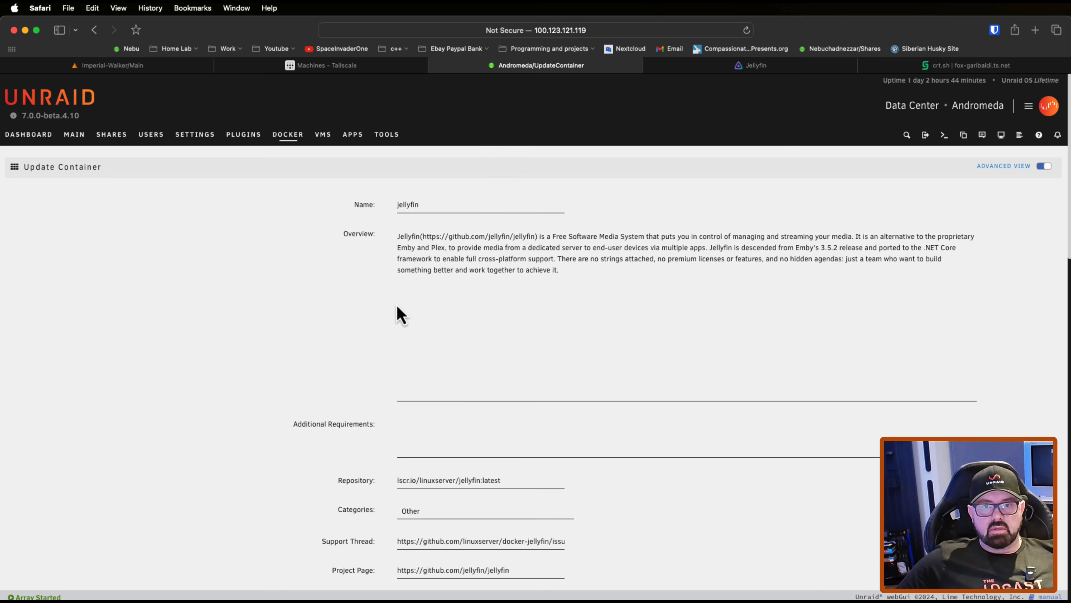
pyautogui.scroll(-15, 397, 313)
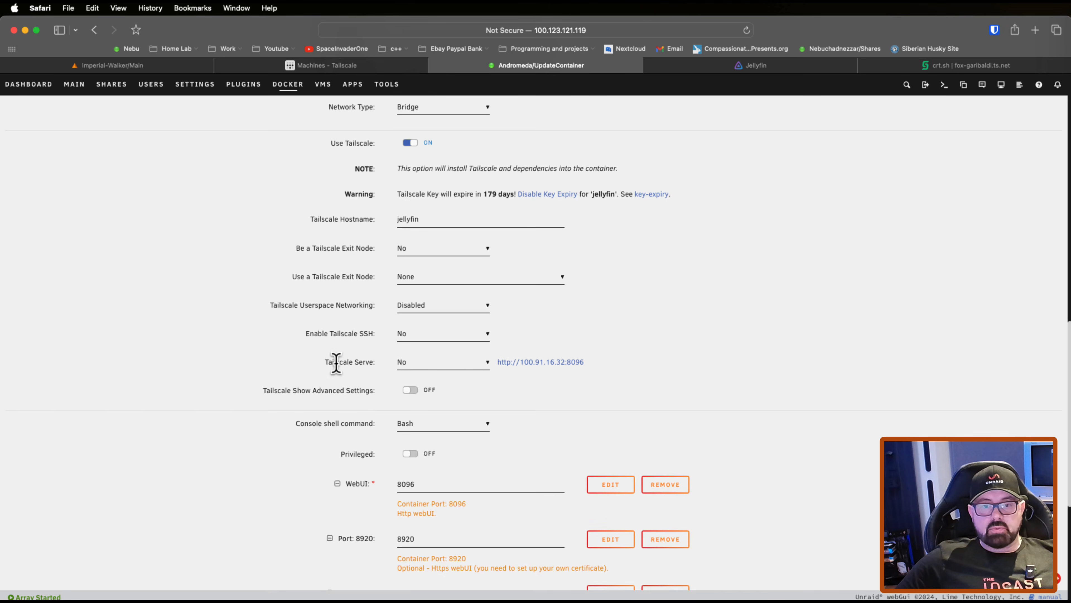
pyautogui.click(422, 367)
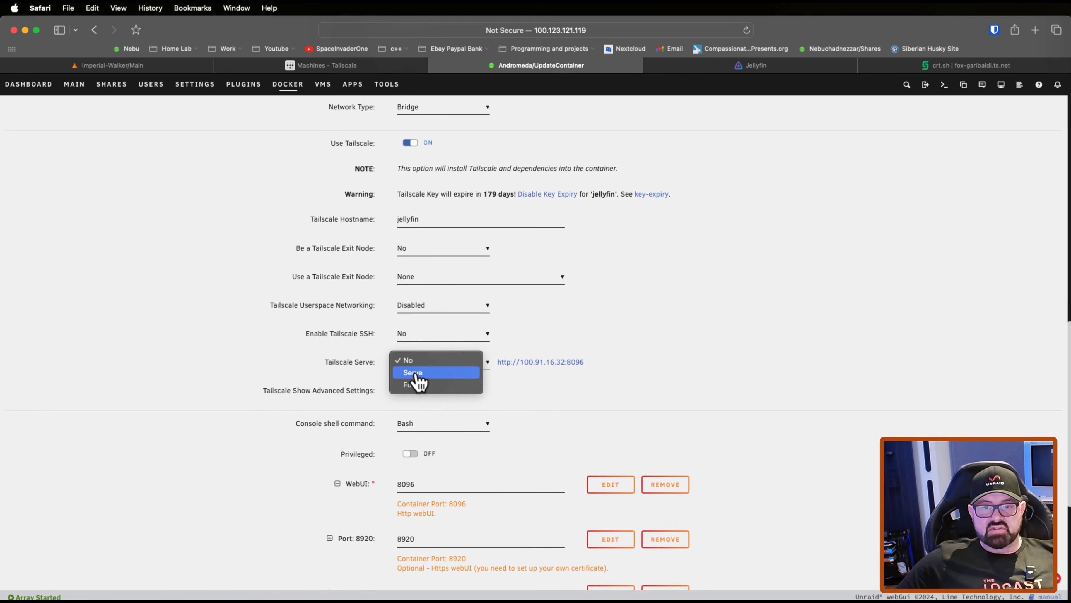
pyautogui.click(415, 374)
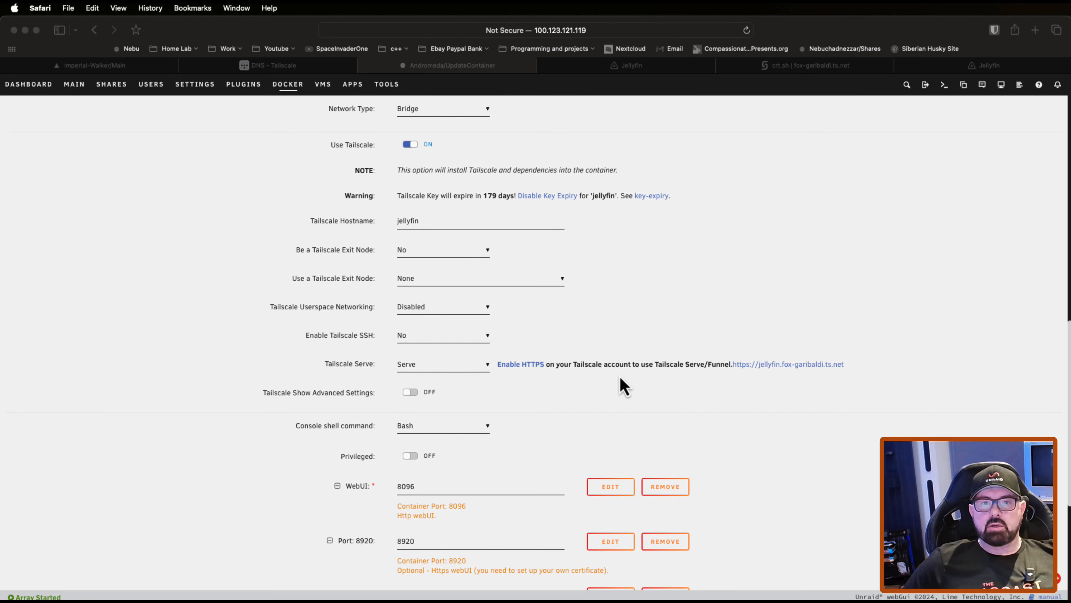
# Step: Enable HTTPS certificates for the tailnet in the DNS settings of the Tailscale admin console
pyautogui.click(307, 67)
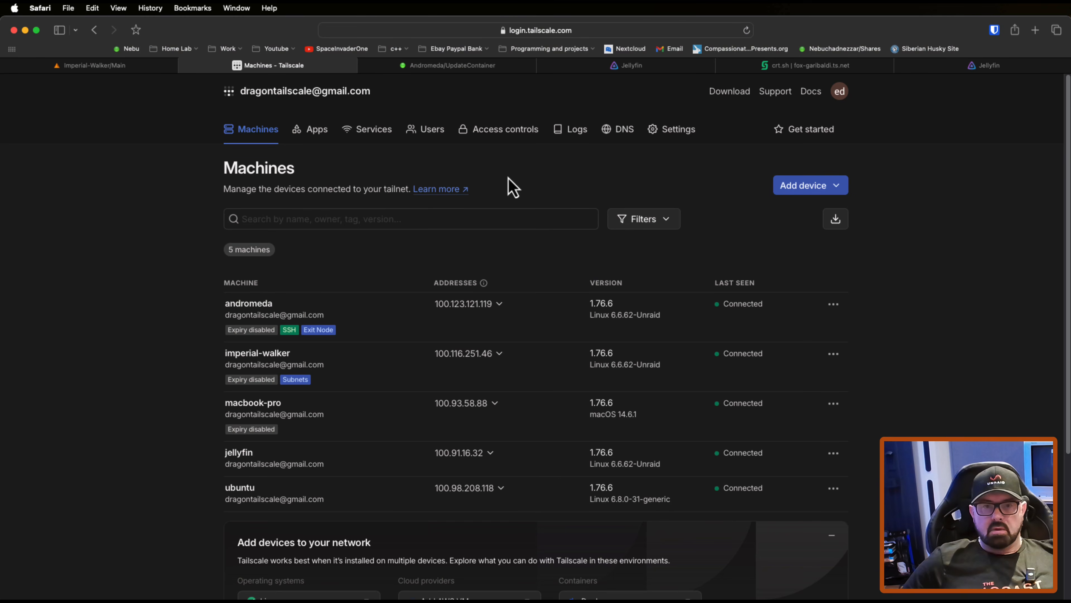
pyautogui.click(625, 129)
pyautogui.scroll(-10, 316, 297)
pyautogui.scroll(-3, 316, 298)
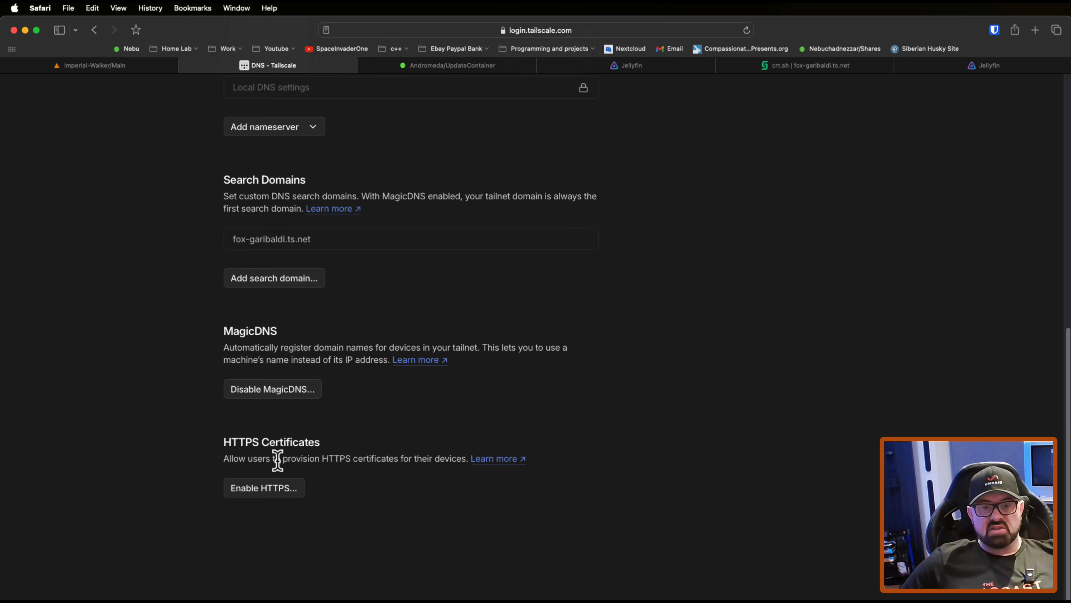
pyautogui.click(267, 490)
pyautogui.click(638, 269)
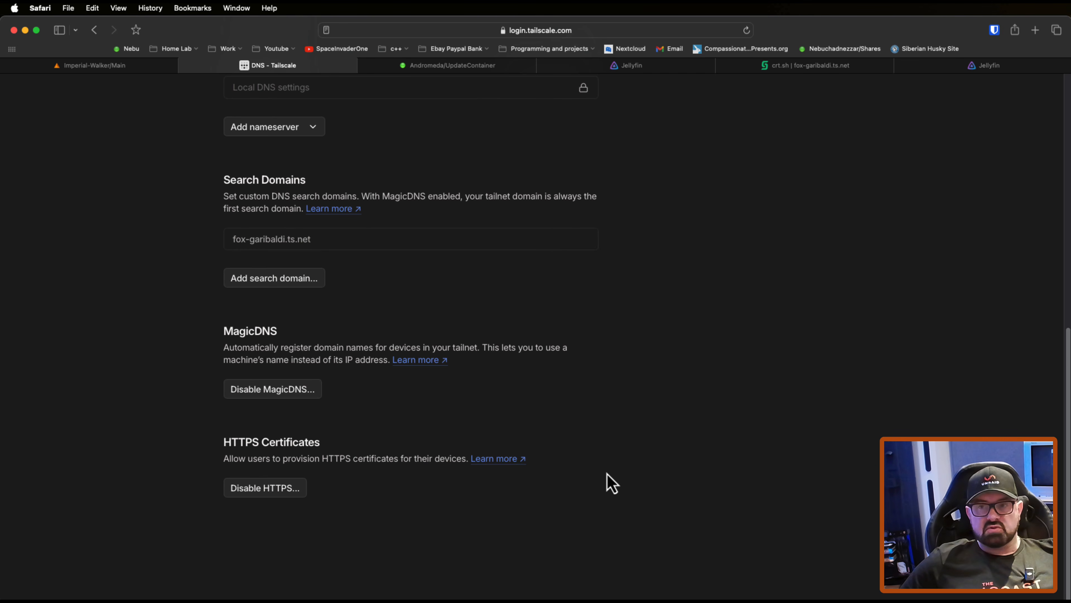
# Step: Copy the tailnet name from the Tailscale DNS page and search crt.sh for certificates issued to fox-garibaldi.ts.net
pyautogui.scroll(10, 459, 456)
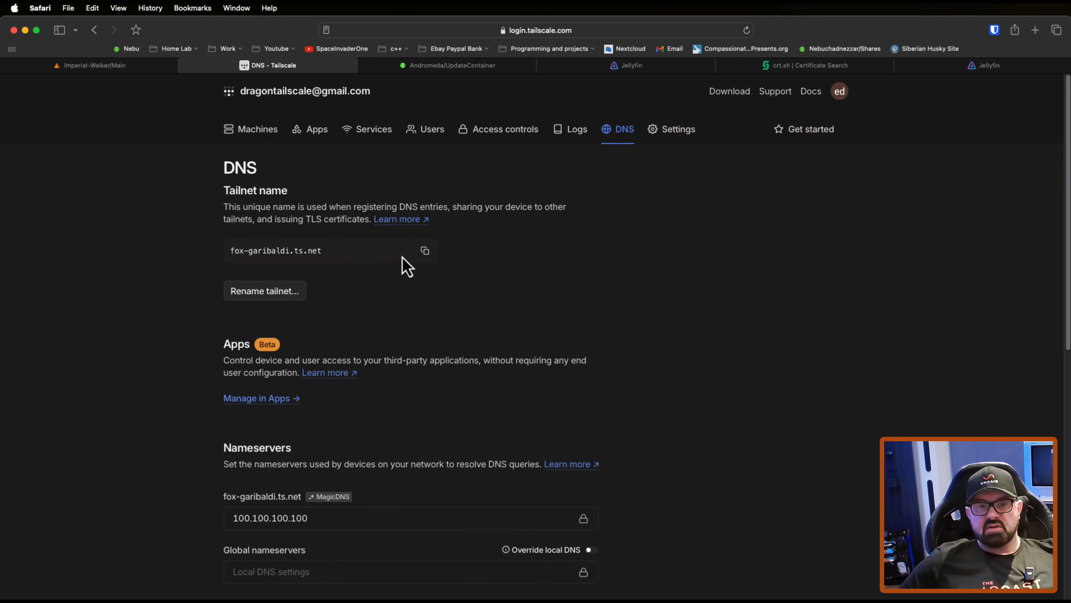
pyautogui.click(425, 251)
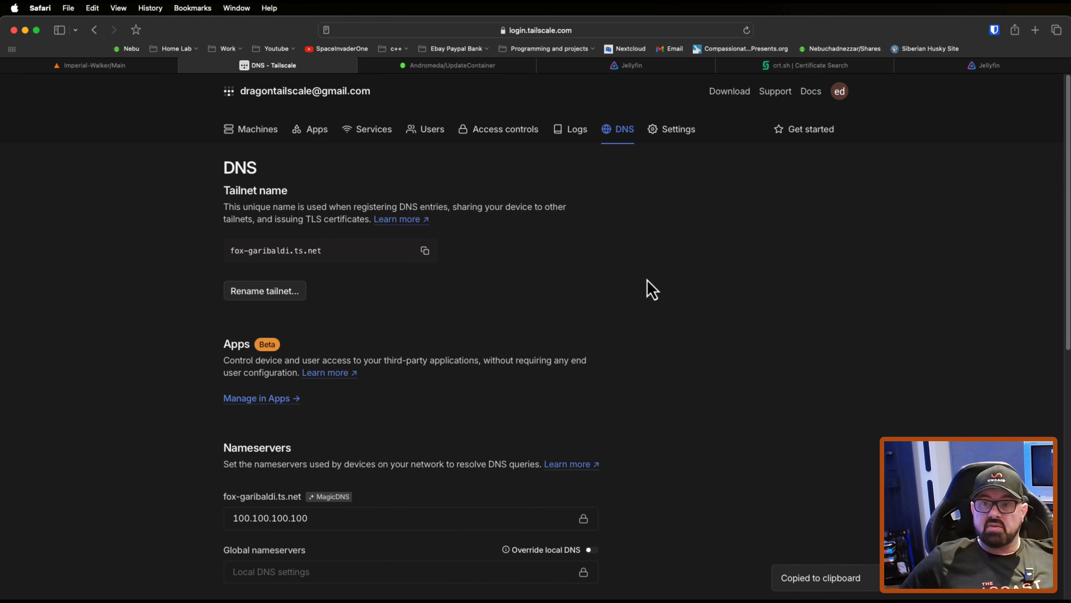
pyautogui.click(789, 67)
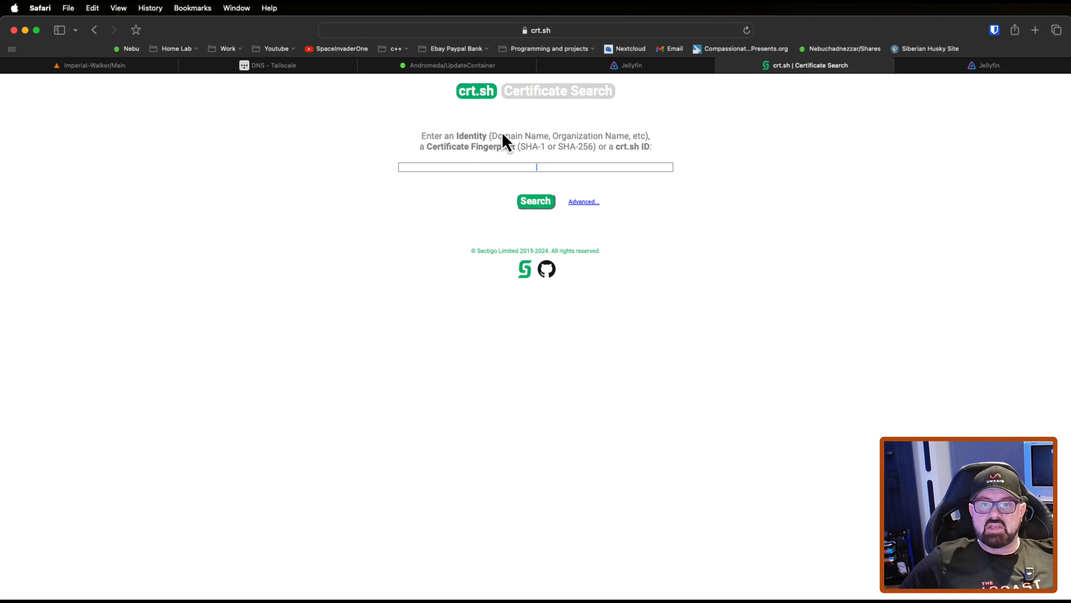
pyautogui.rightClick(529, 167)
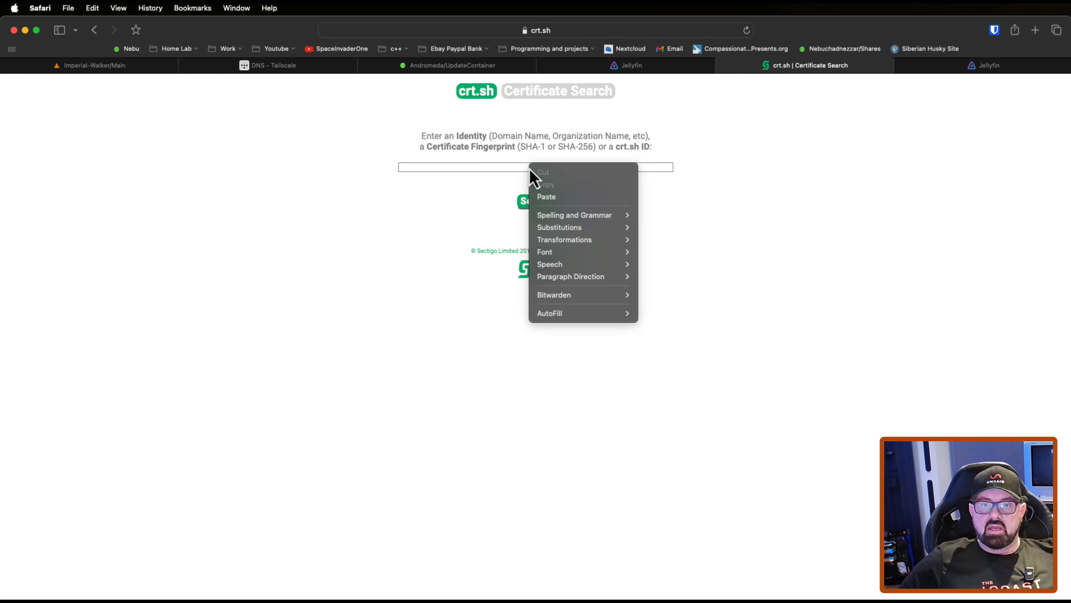
pyautogui.click(559, 197)
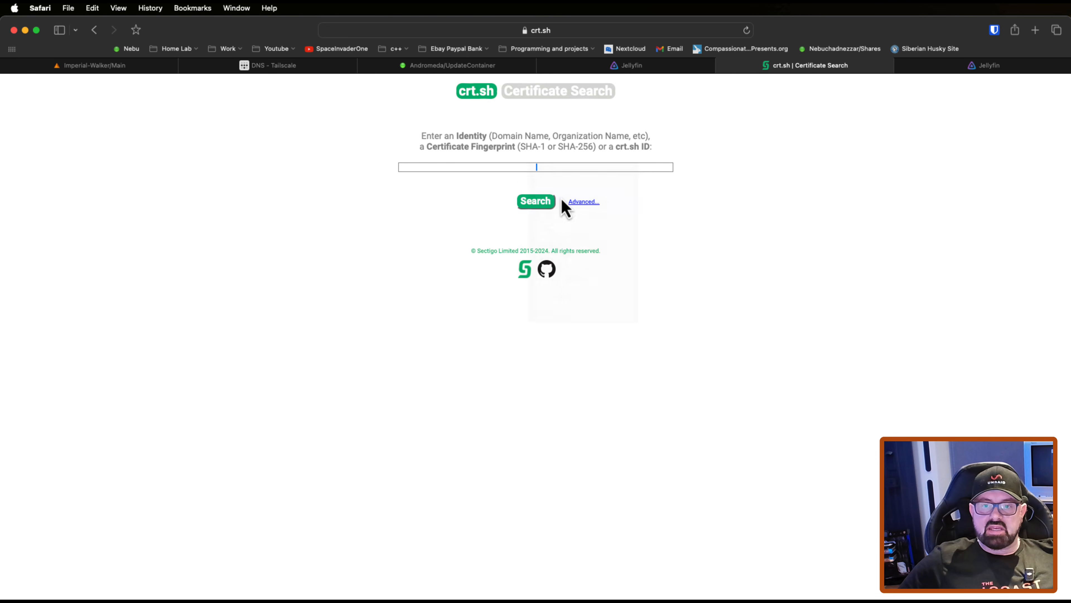
pyautogui.click(540, 202)
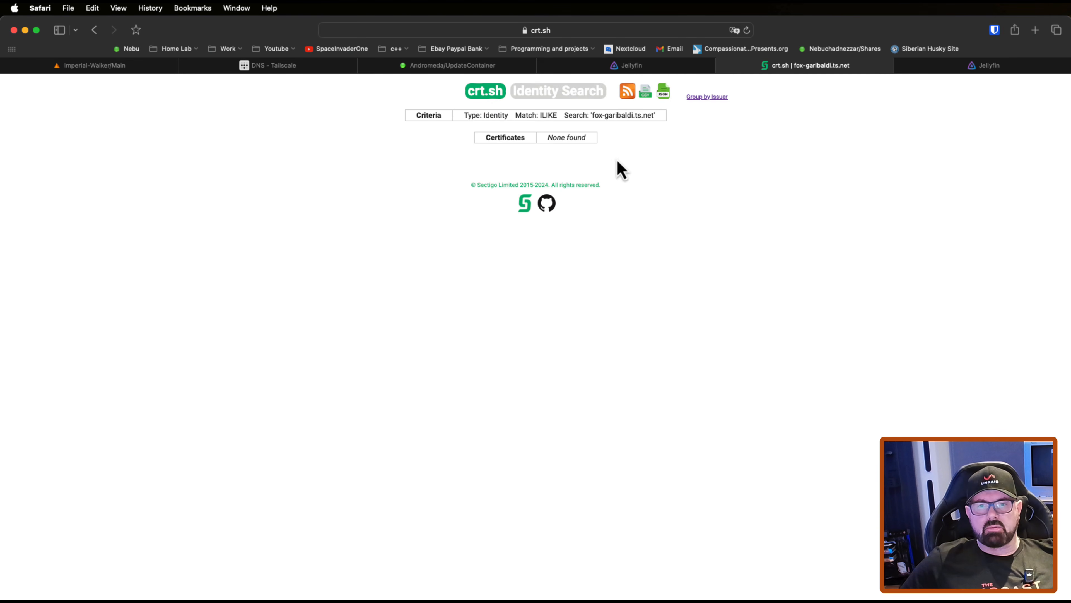
# Step: Check the Tailscale hostname in the jellyfin container settings and the tailnet name on the Tailscale DNS page
pyautogui.click(448, 66)
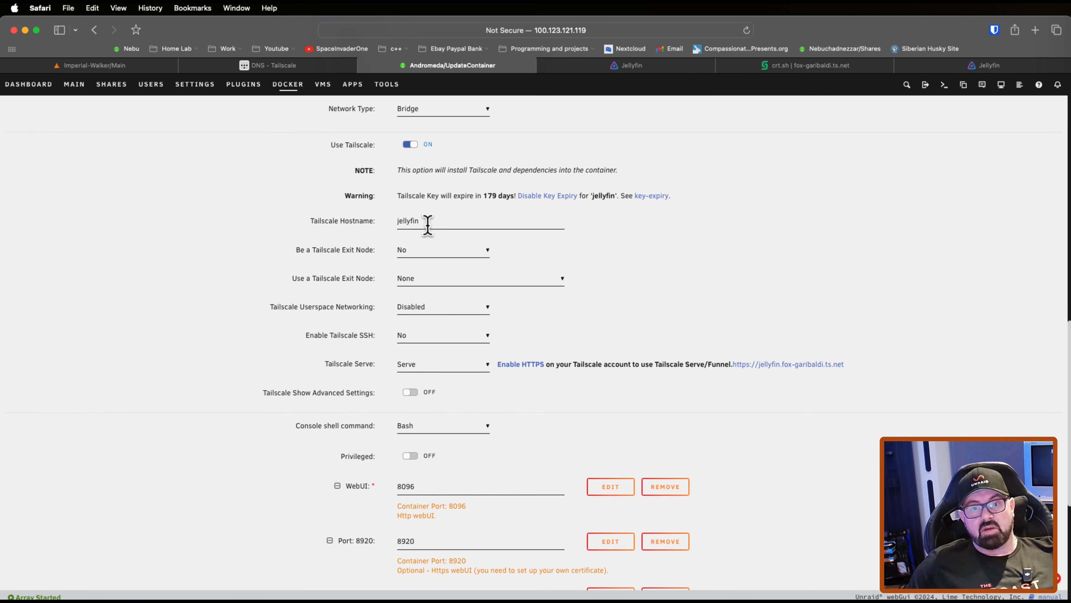
pyautogui.moveTo(424, 222); pyautogui.dragTo(393, 221)
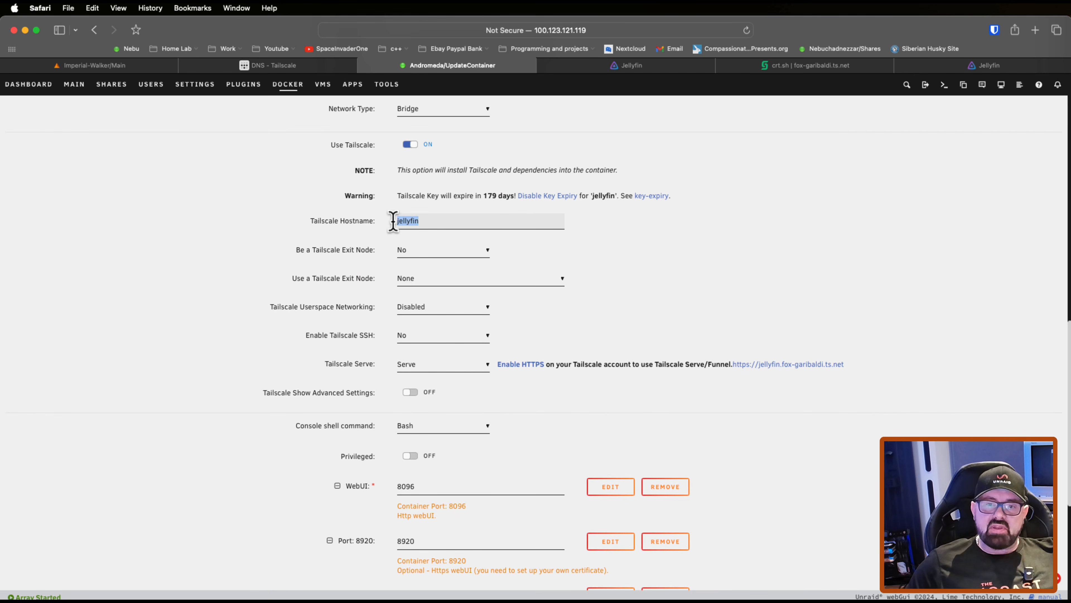
pyautogui.click(433, 222)
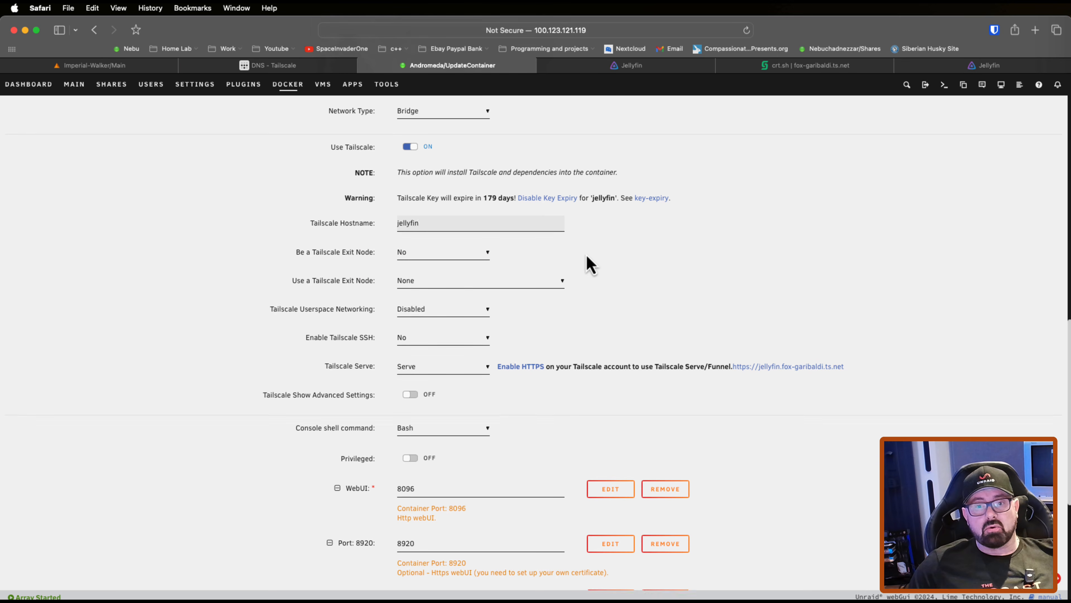
pyautogui.scroll(2, 586, 254)
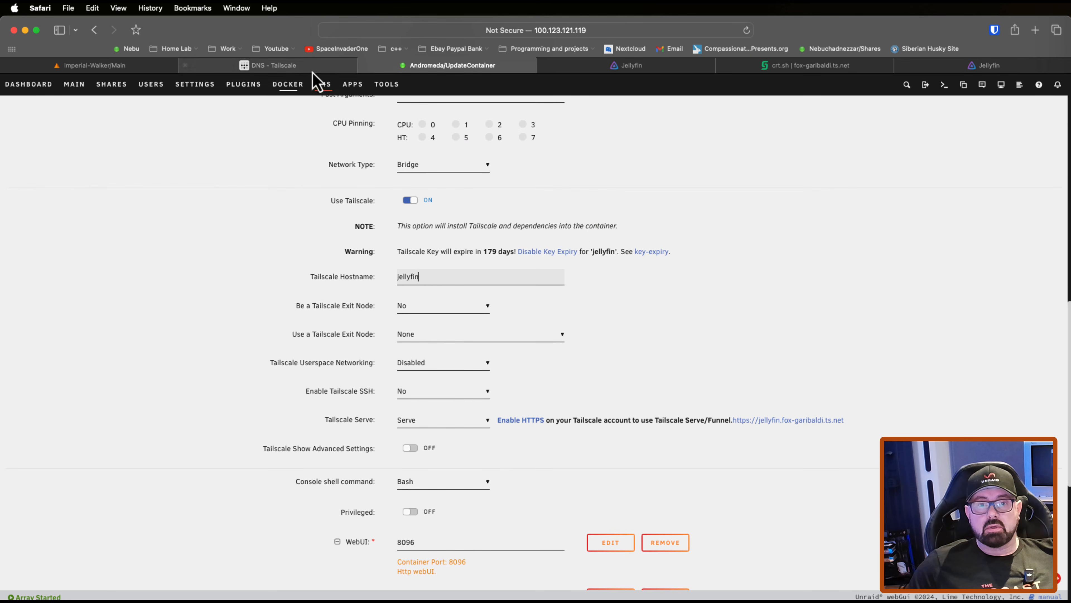
pyautogui.click(291, 65)
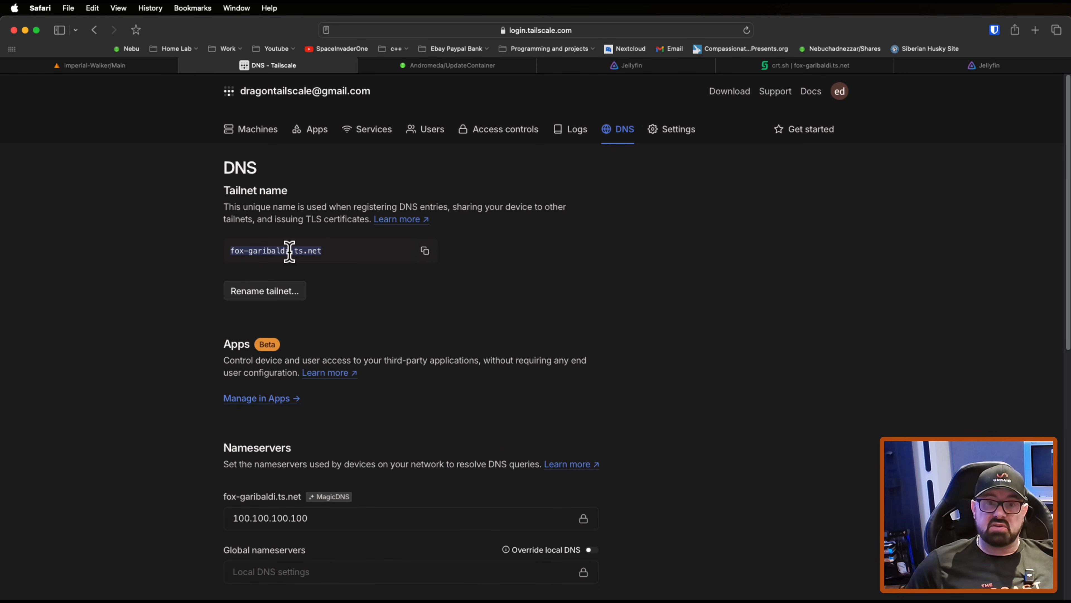
pyautogui.click(432, 66)
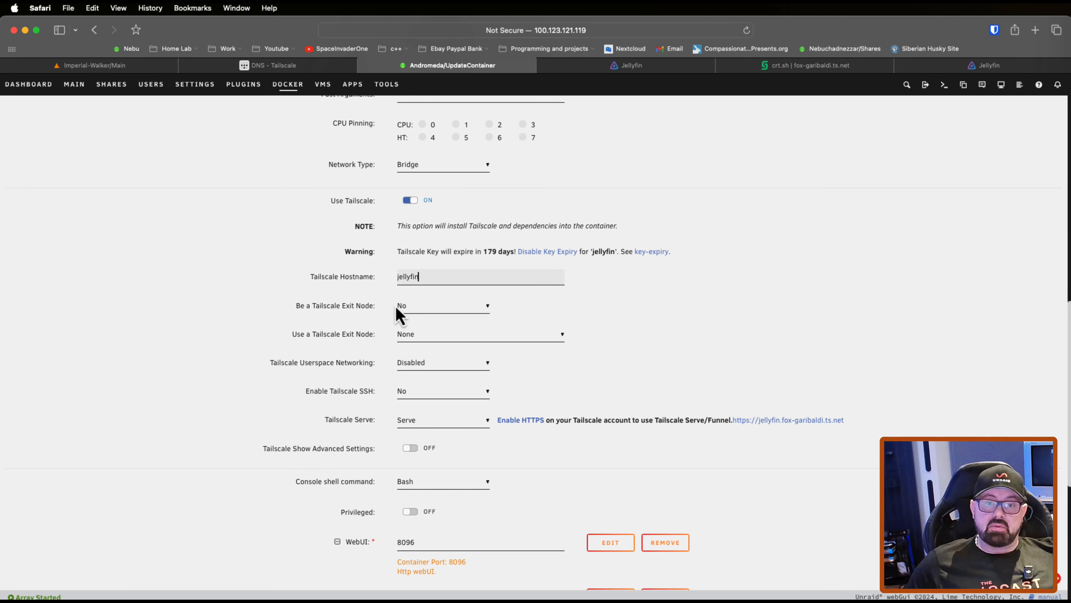
# Step: Apply the jellyfin container's updated settings and open its Tailscale WebUI from the Docker containers page
pyautogui.scroll(-8, 376, 320)
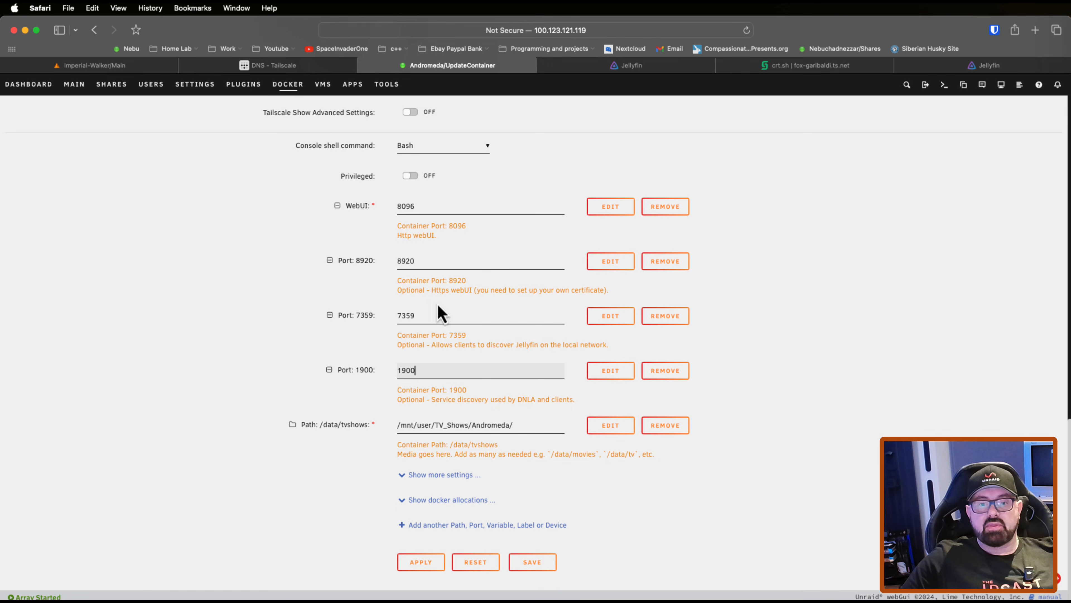
pyautogui.click(422, 564)
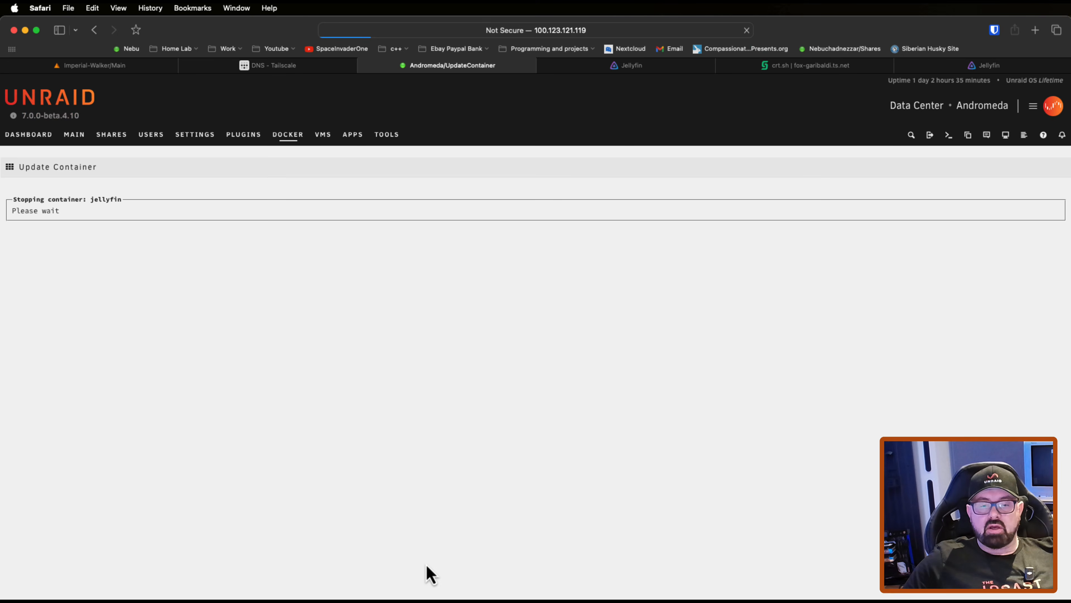
pyautogui.click(584, 569)
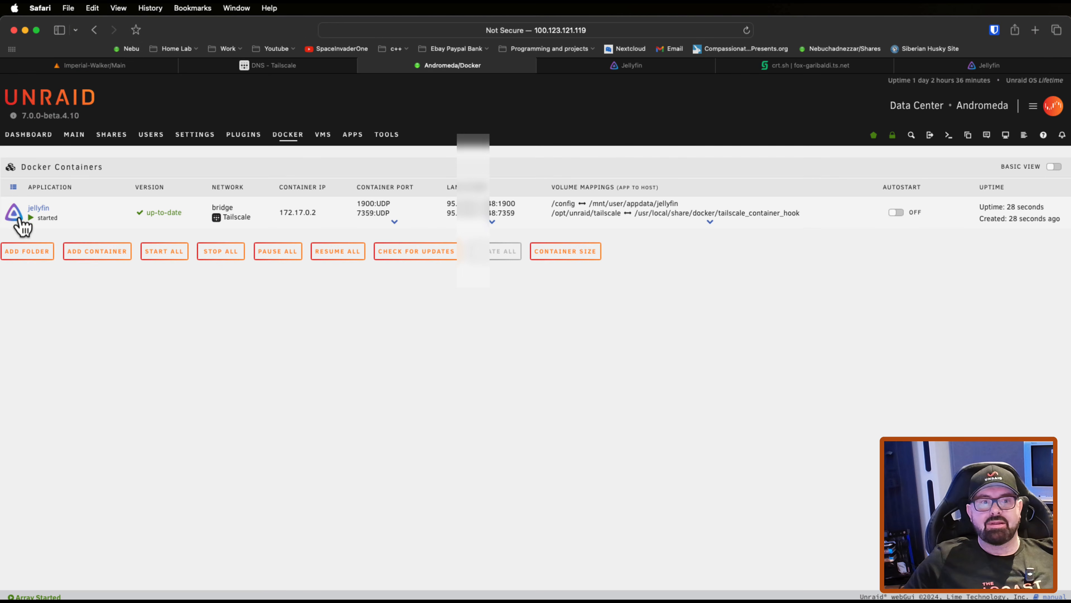
pyautogui.click(14, 215)
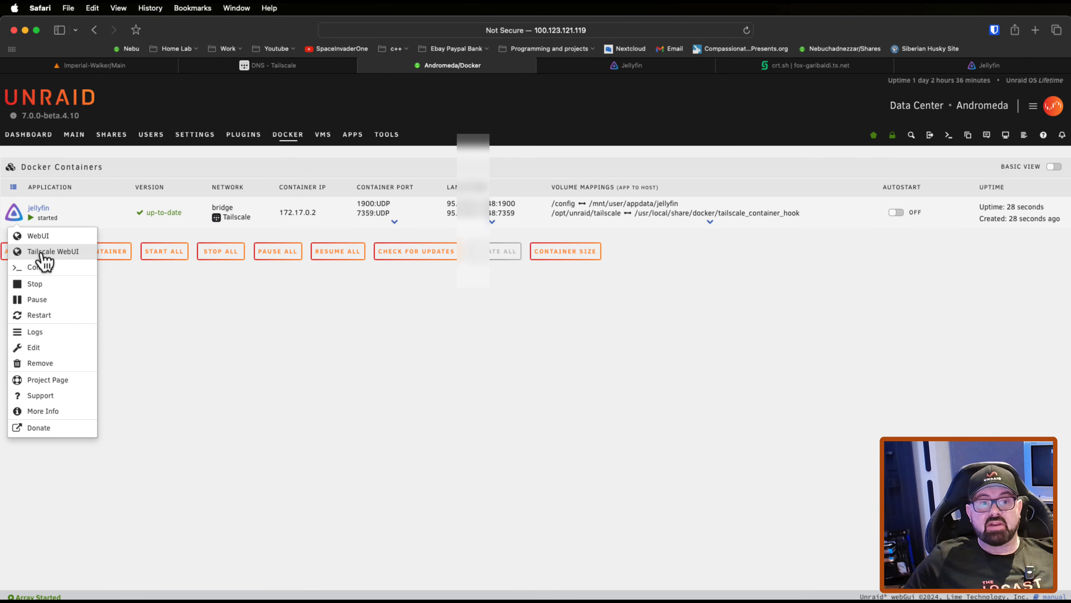
pyautogui.click(57, 253)
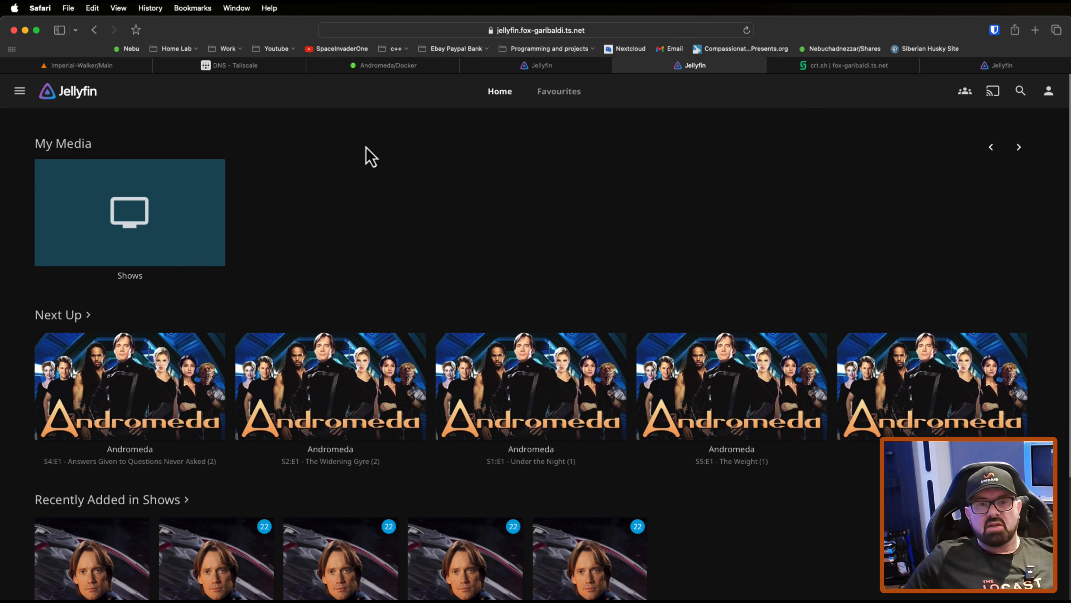
# Step: Share the jellyfin machine from the Tailscale machine list with an external user by entering the recipient's email address
pyautogui.click(265, 69)
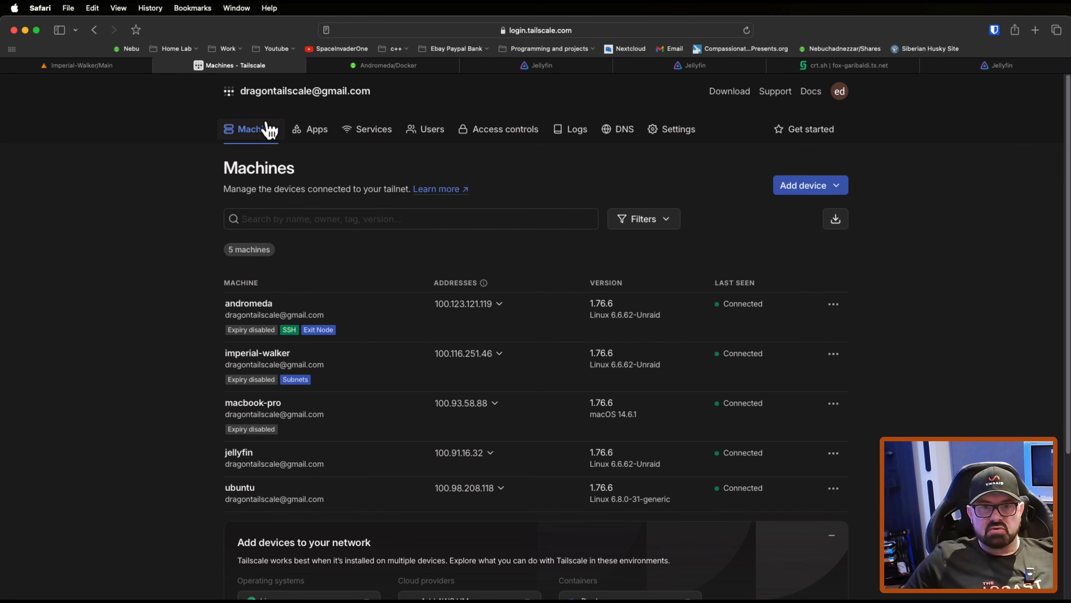
pyautogui.scroll(-3, 268, 375)
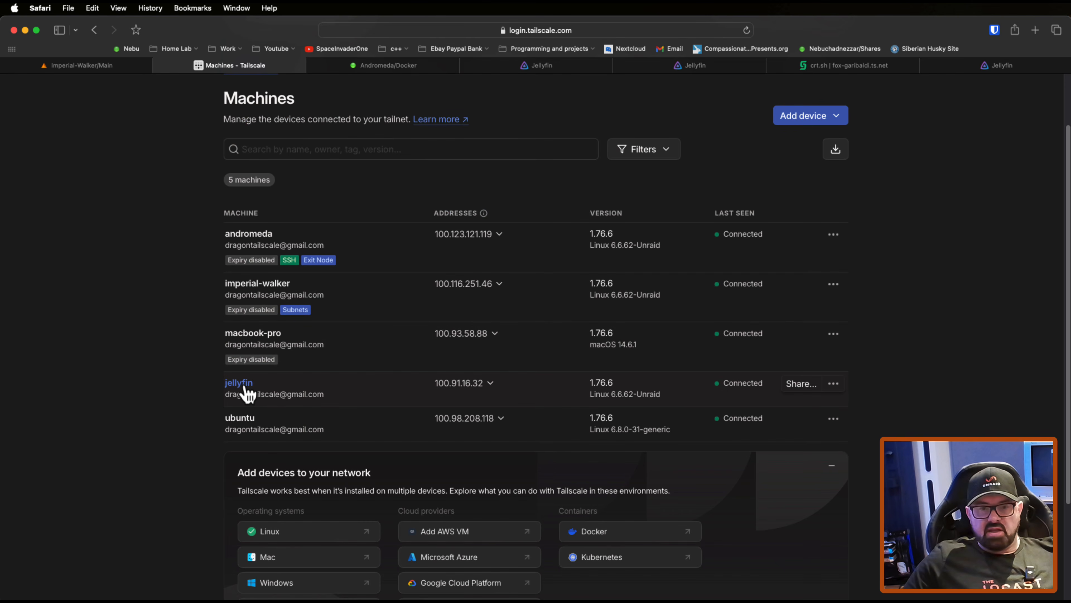
pyautogui.click(801, 384)
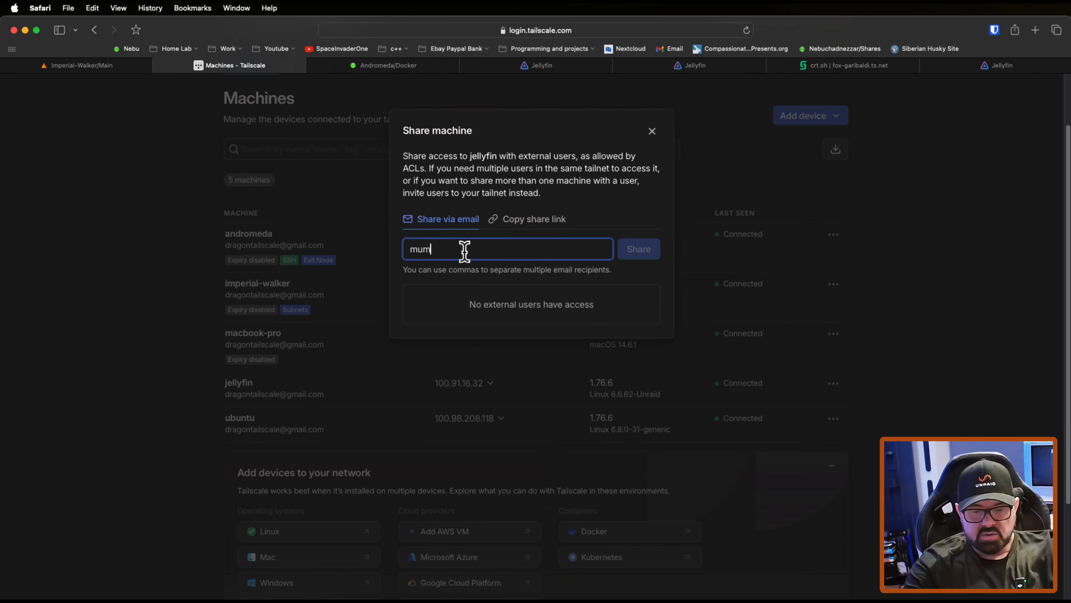
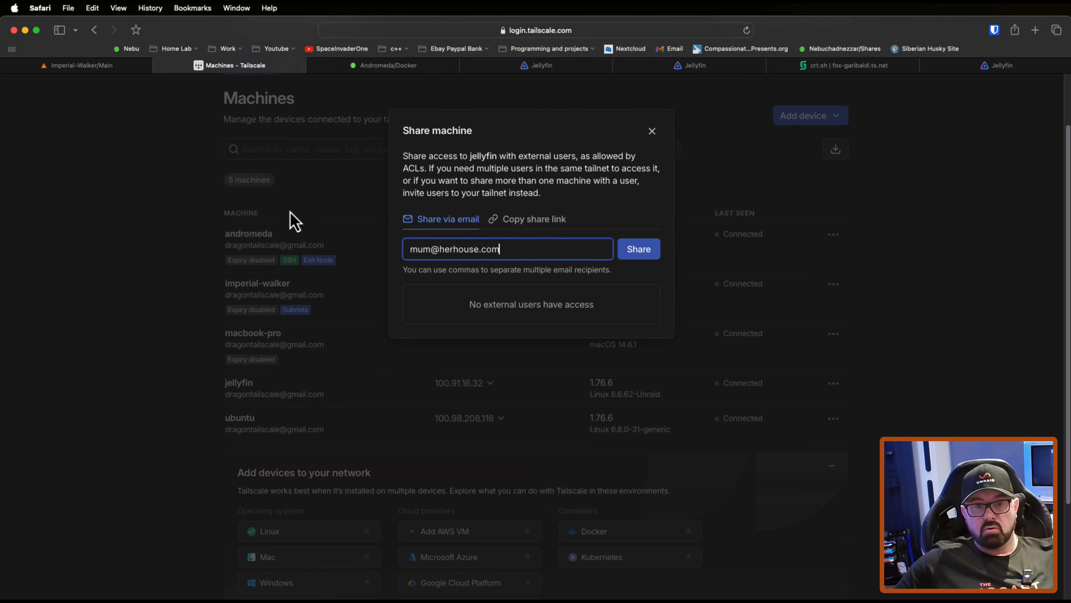
pyautogui.click(640, 255)
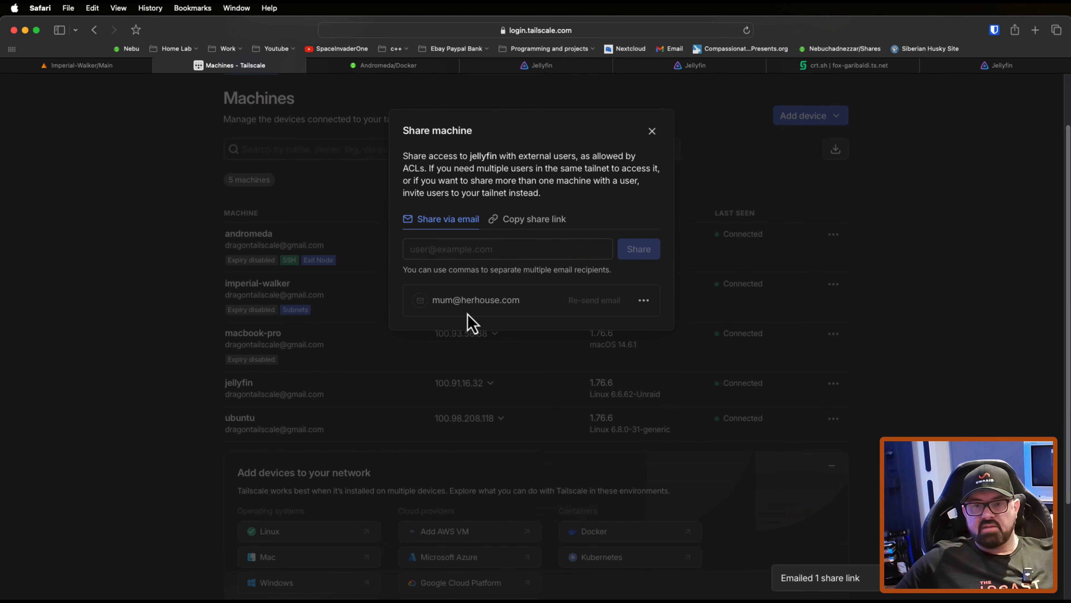
pyautogui.click(652, 131)
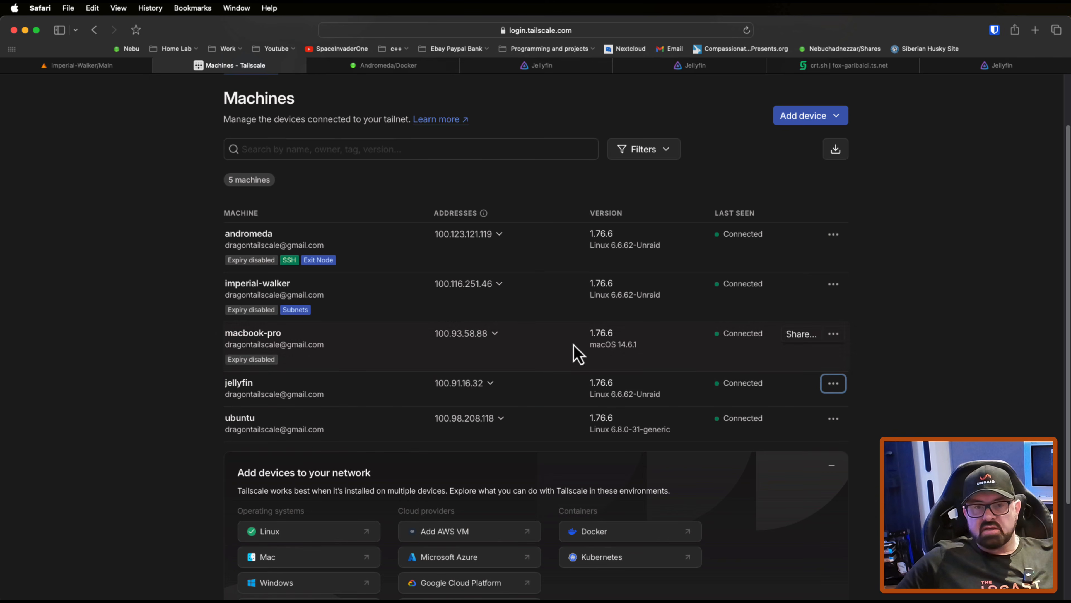
# Step: Check the Users page of the Tailscale admin console and return to the machine list
pyautogui.scroll(3, 450, 304)
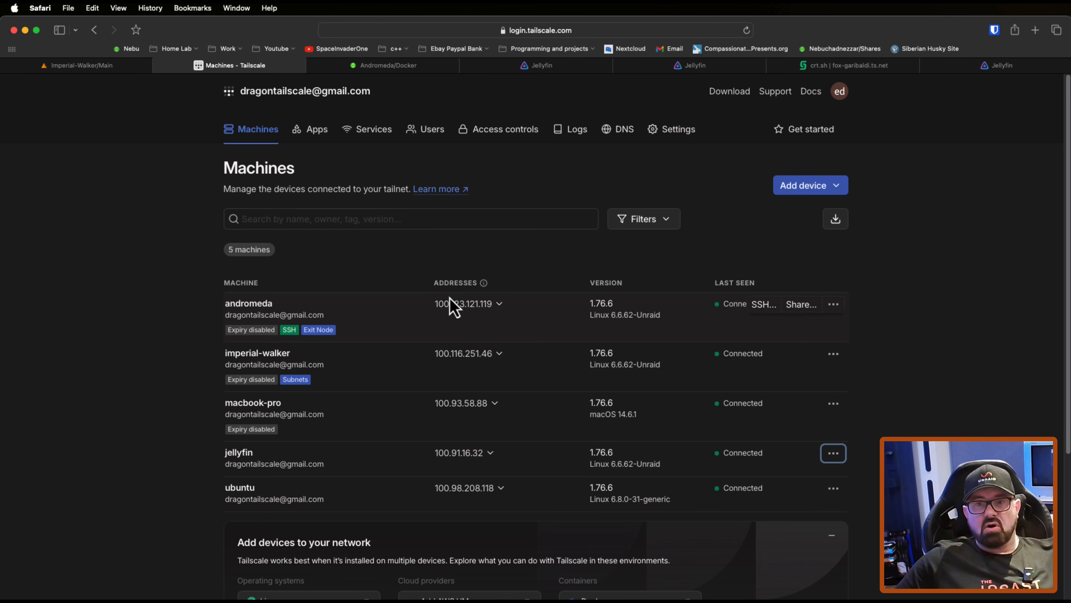
pyautogui.click(429, 139)
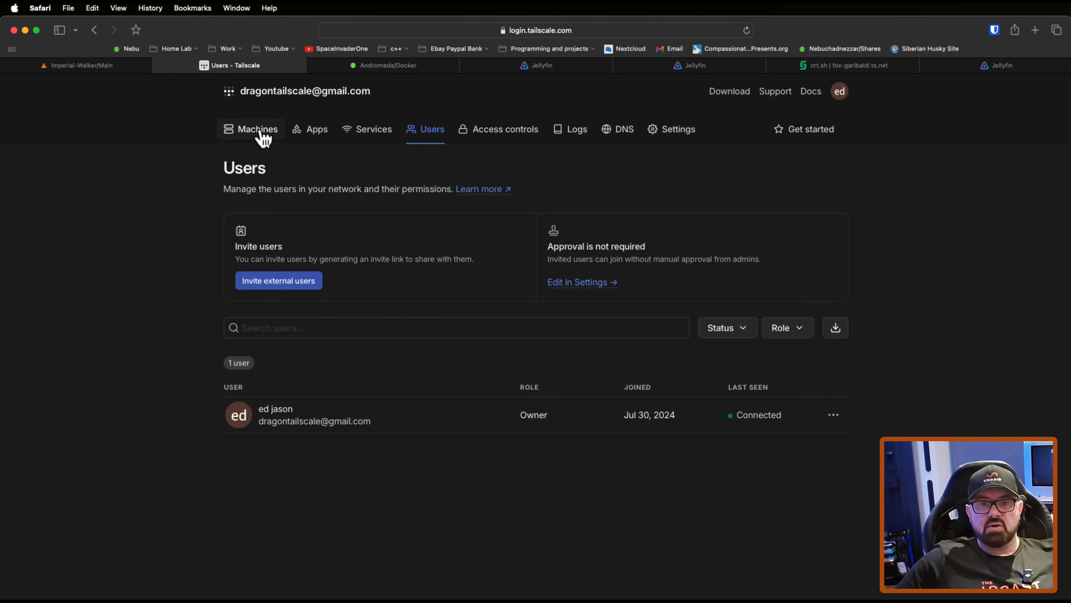
pyautogui.click(257, 130)
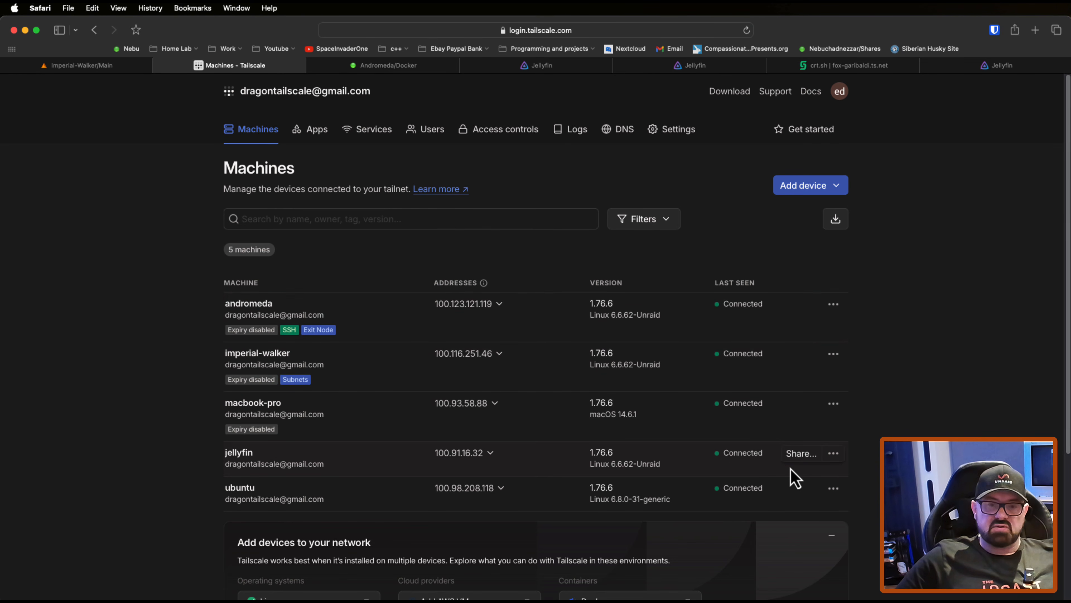
# Step: Look through Andromeda's Main and Settings pages in Unraid and go back to its Docker containers page
pyautogui.click(390, 68)
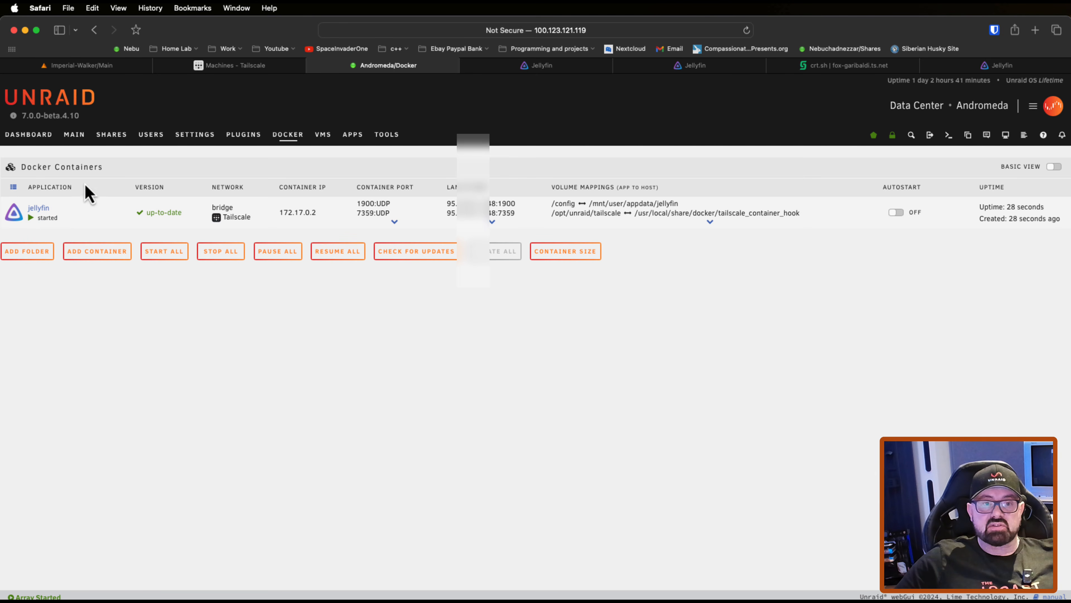
pyautogui.click(76, 135)
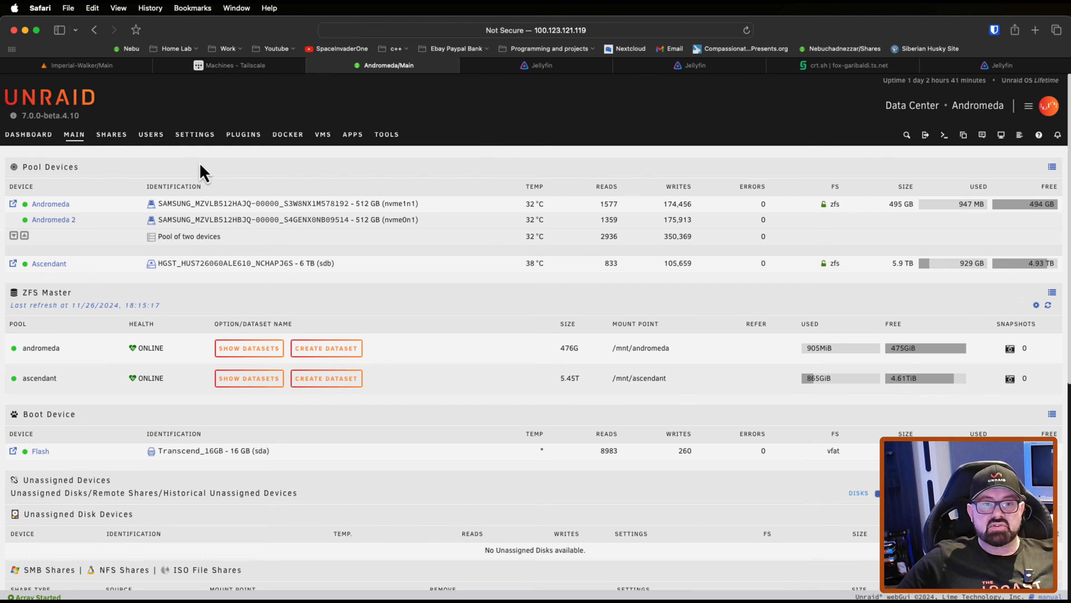
pyautogui.click(195, 134)
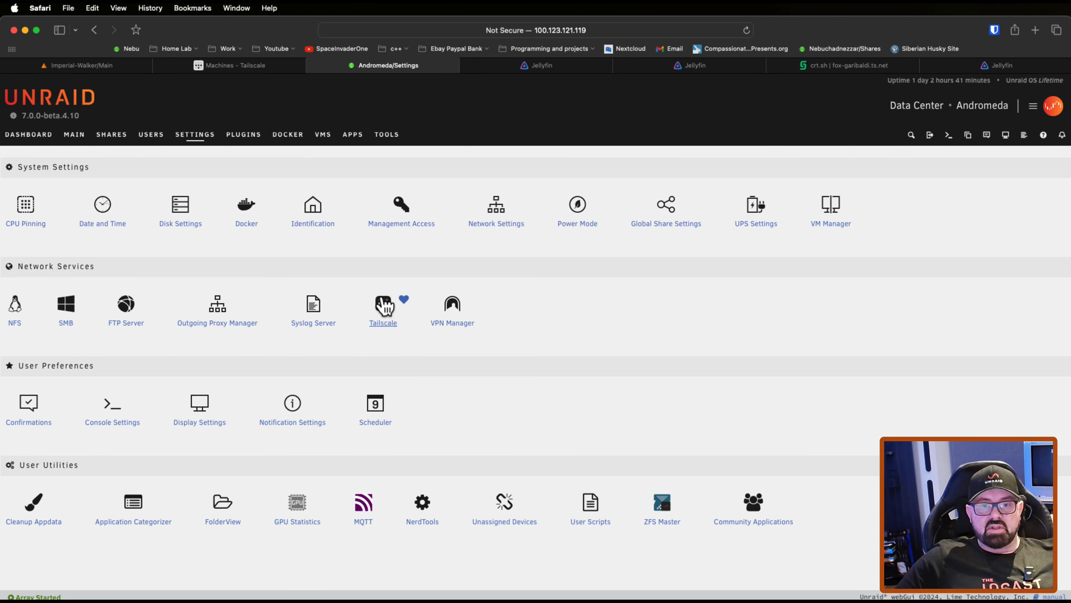
pyautogui.click(291, 136)
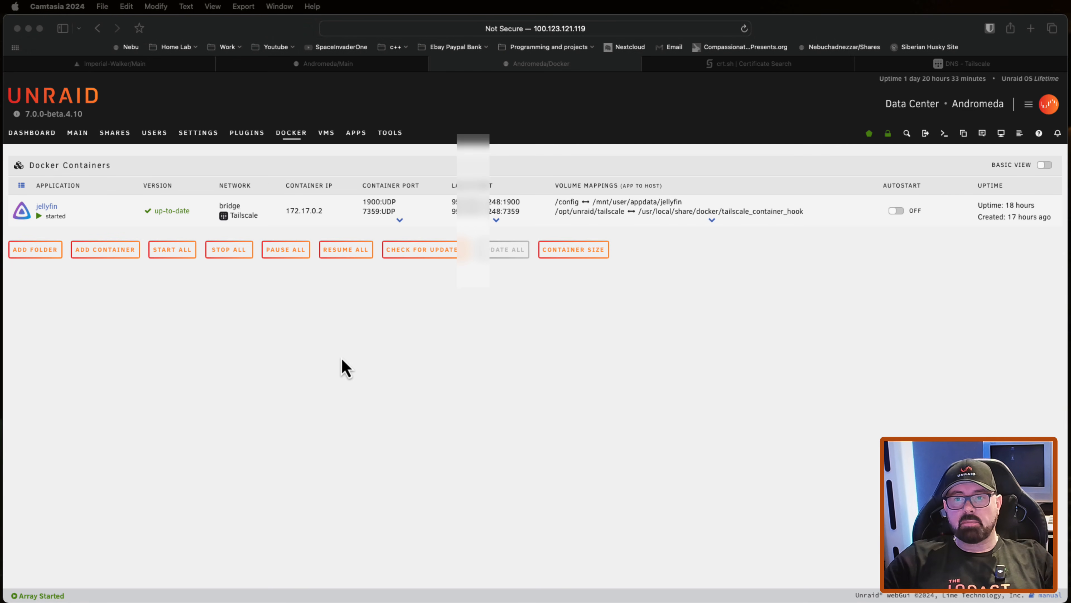
# Step: Search crt.sh for certificates issued to fox-garibaldi.ts.net
pyautogui.click(712, 70)
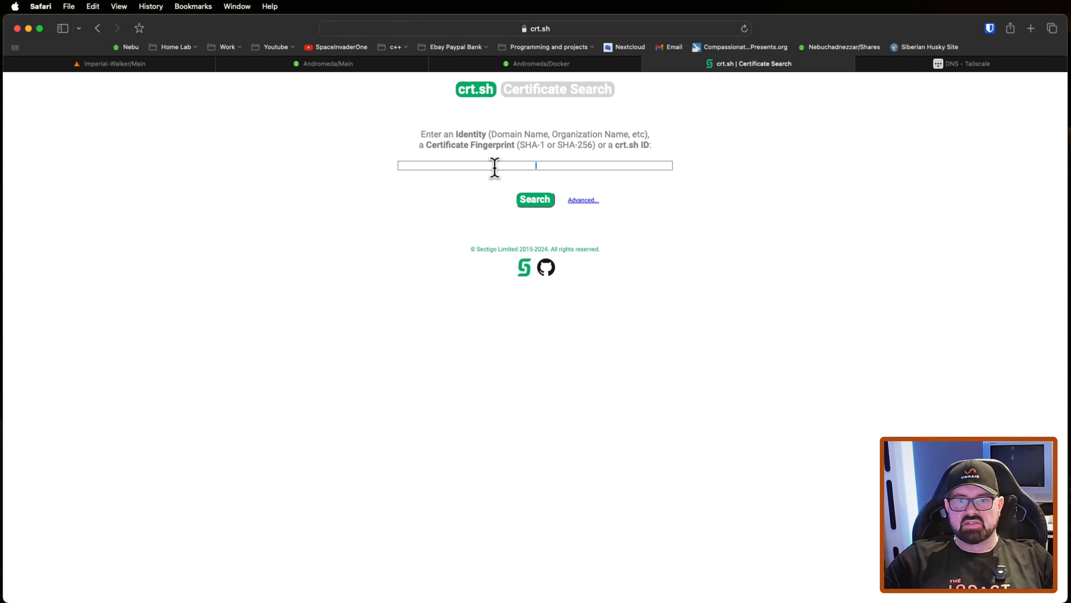
pyautogui.rightClick(519, 168)
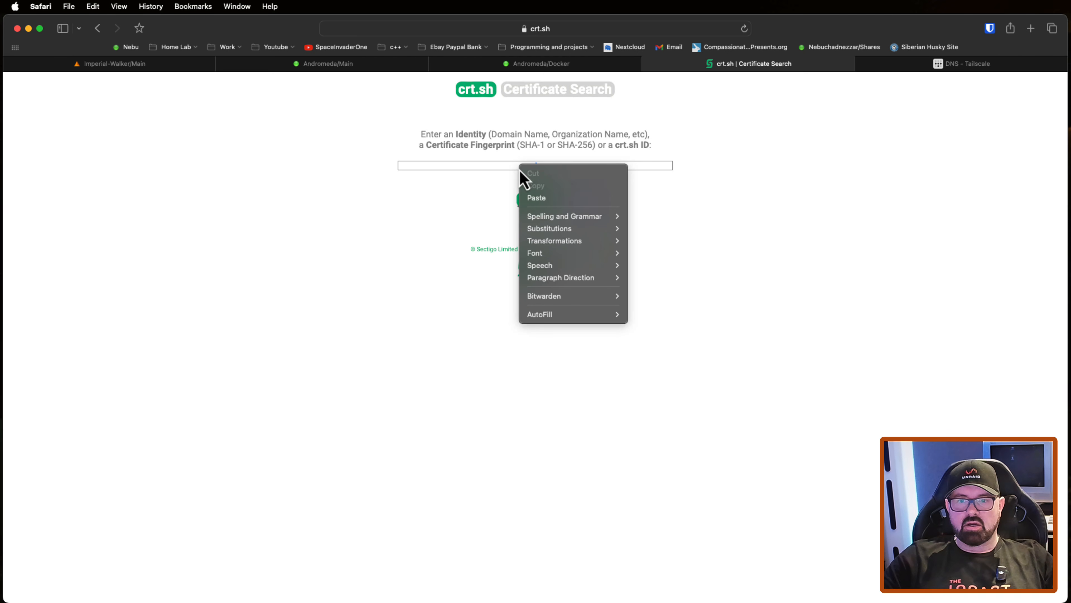
pyautogui.click(537, 198)
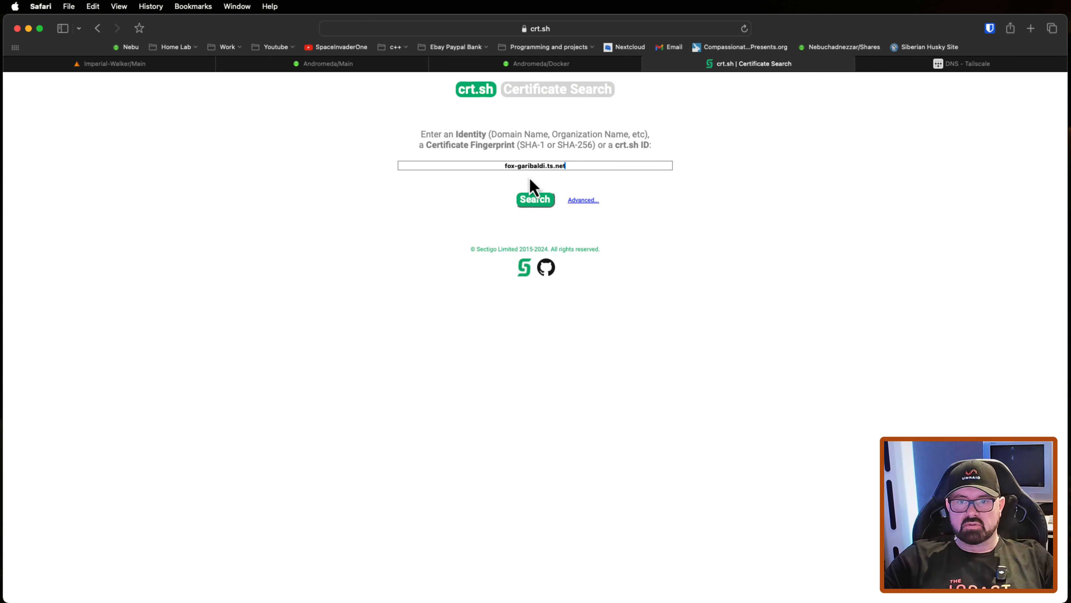
pyautogui.click(536, 204)
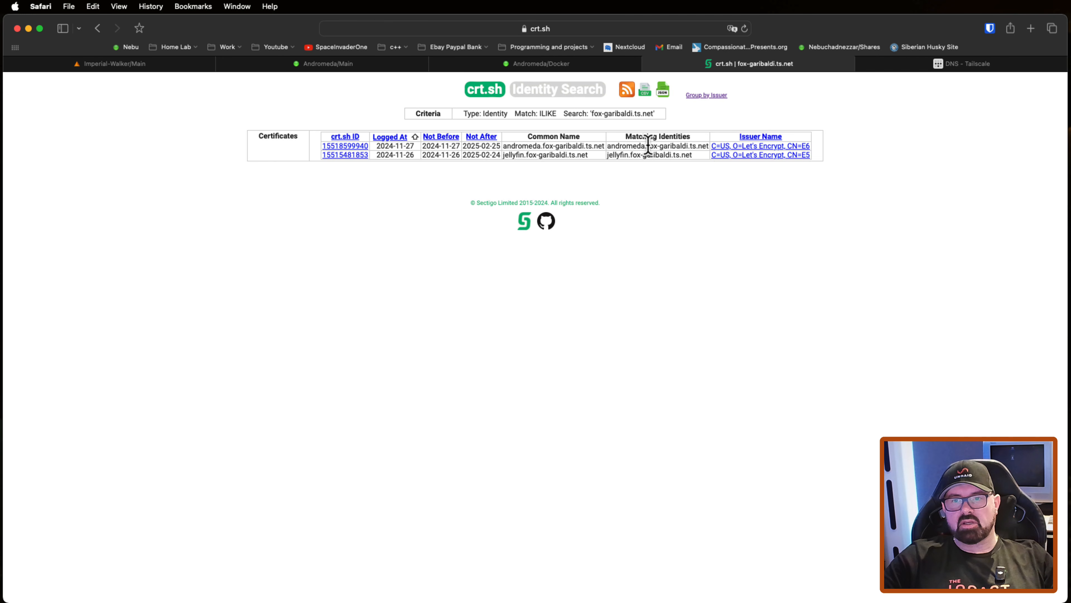
# Step: Examine the matching identities of the listed certificates for the exposed machine hostnames and the tailnet name
pyautogui.moveTo(646, 148); pyautogui.dragTo(708, 148)
pyautogui.click(664, 191)
pyautogui.doubleClick(626, 146)
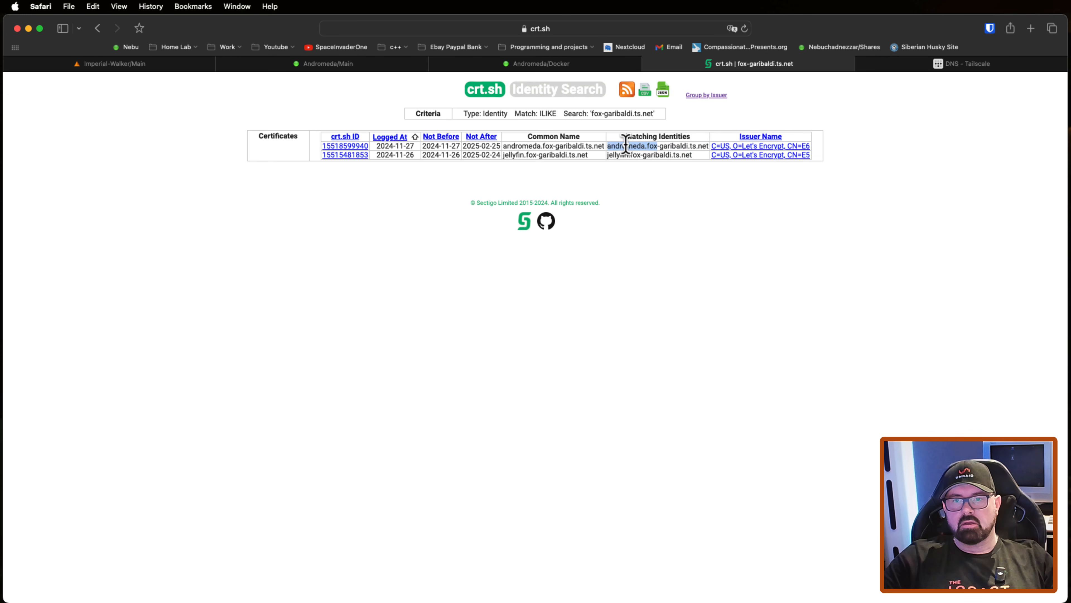
pyautogui.doubleClick(618, 154)
pyautogui.click(670, 182)
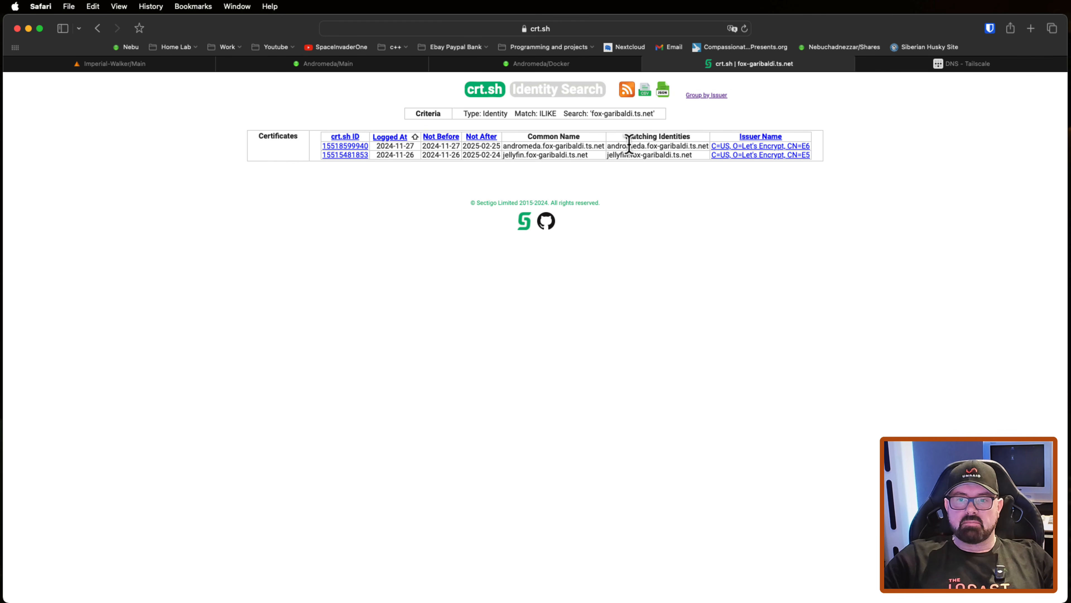
pyautogui.press('super+w')
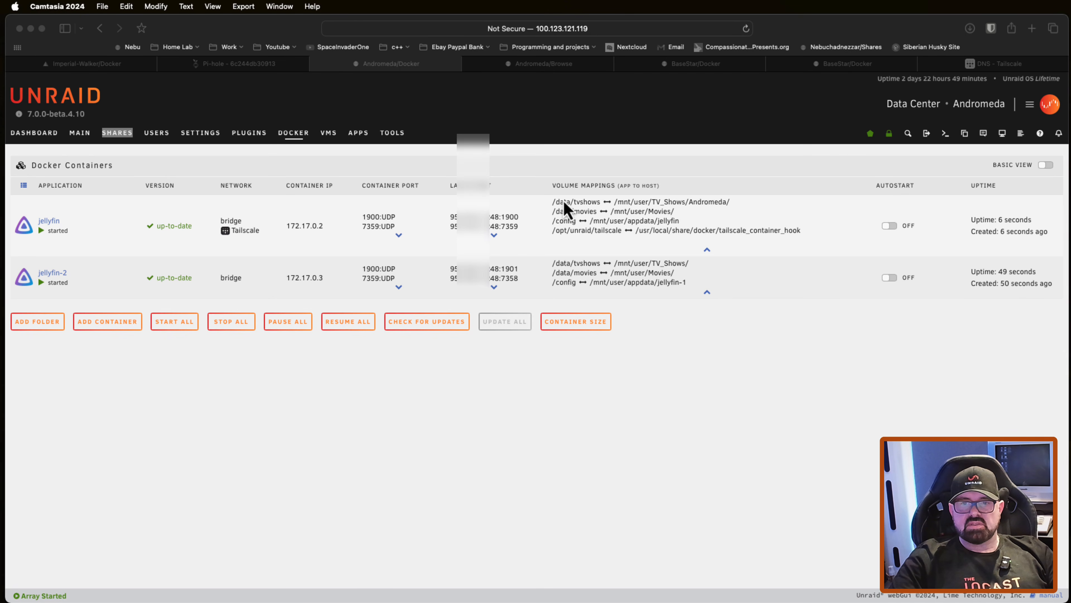
# Step: Examine the jellyfin container's volume mappings on Andromeda, and close the screenshot of the Tailscale Docker hook log
pyautogui.click(556, 258)
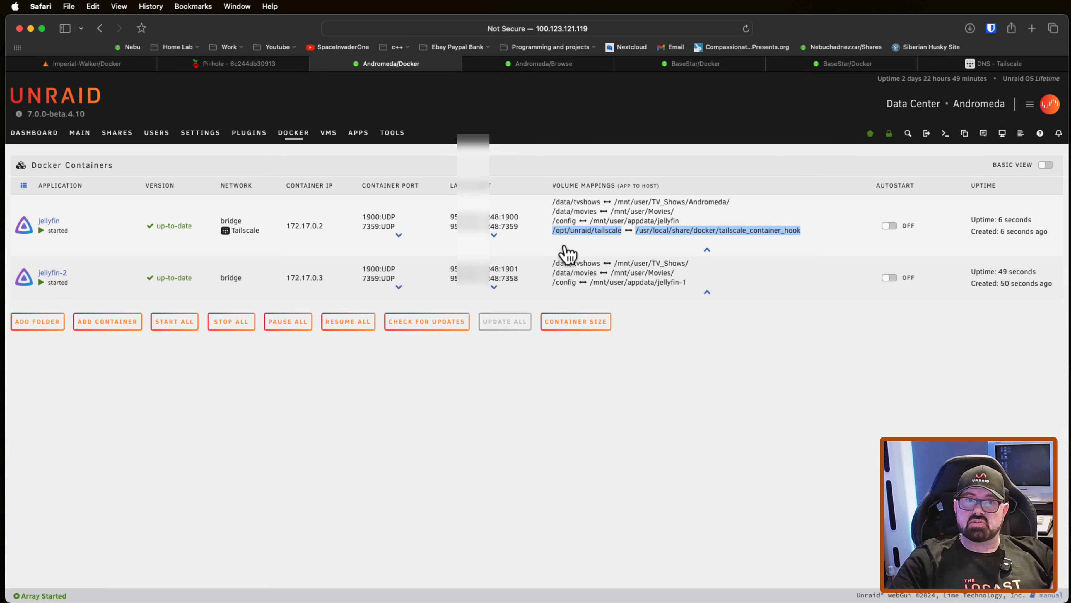
pyautogui.click(566, 248)
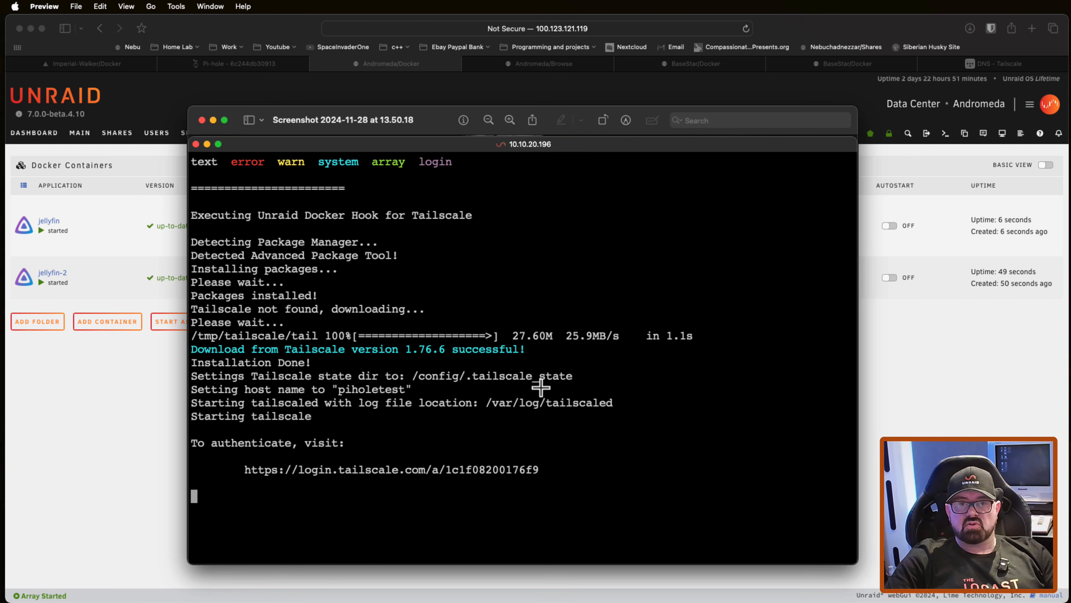
pyautogui.click(202, 121)
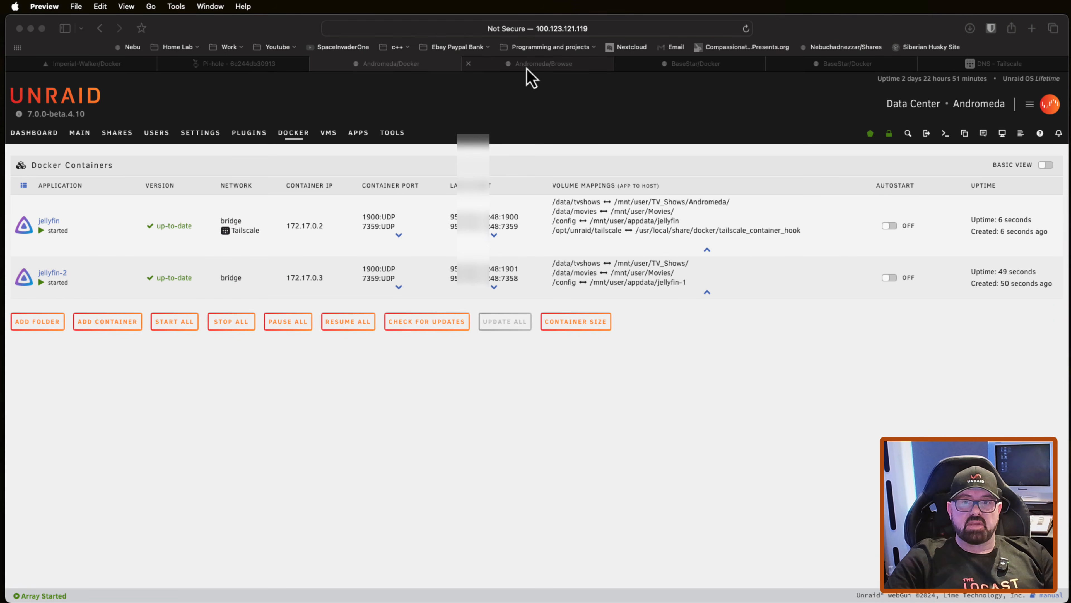
# Step: Inspect the .tailscale_state folder in jellyfin's appdata share and return to the Docker containers page
pyautogui.click(531, 77)
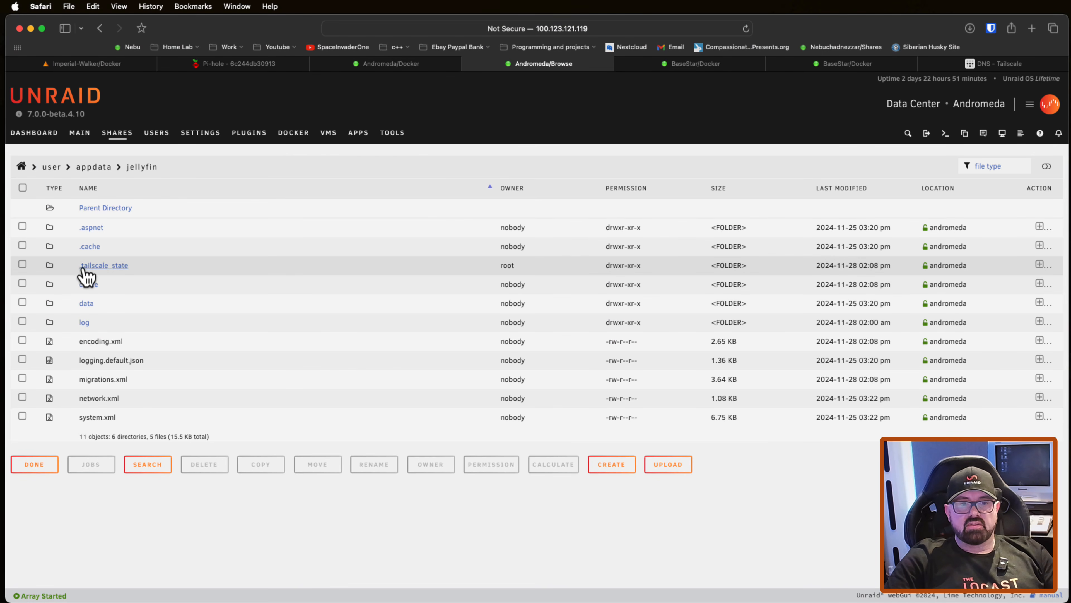
pyautogui.click(111, 267)
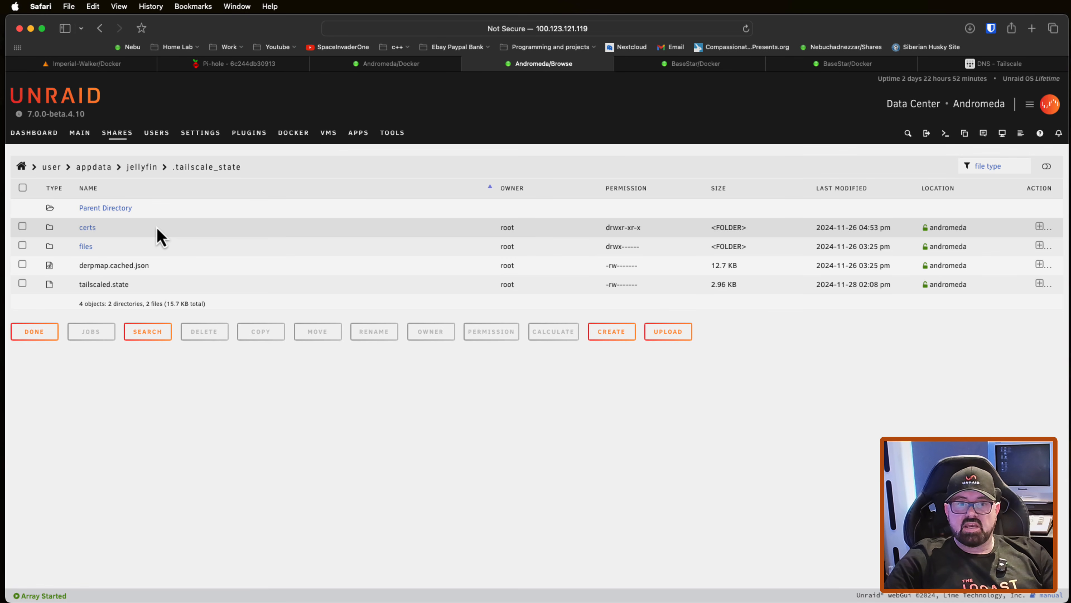
pyautogui.click(298, 141)
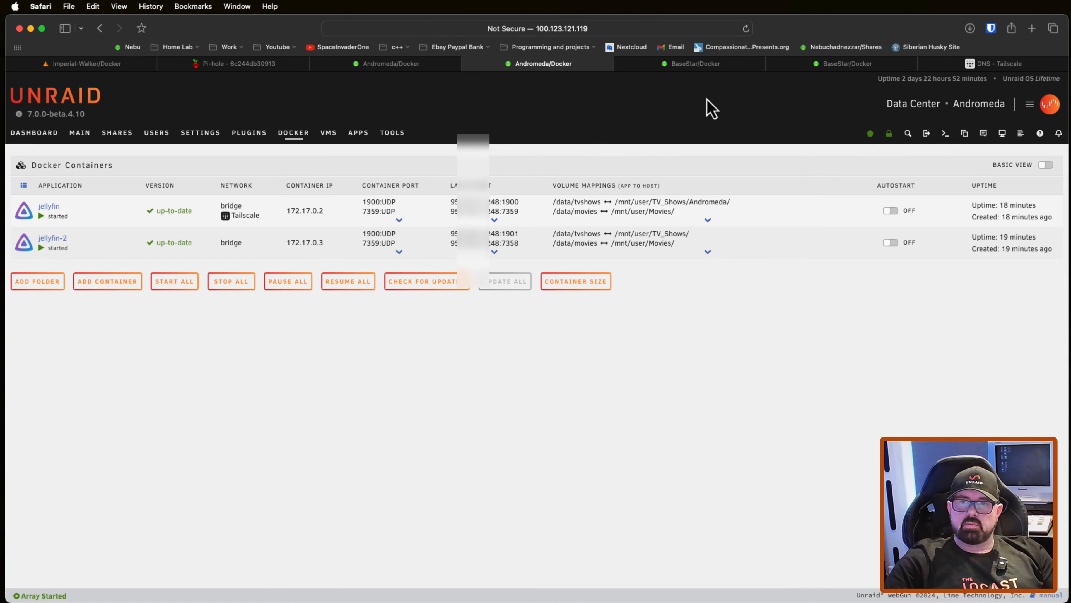
# Step: Compare the /config volume mappings of the containers on the BaseStar server, such as EmbyServerBeta and airsonic-advanced
pyautogui.click(704, 67)
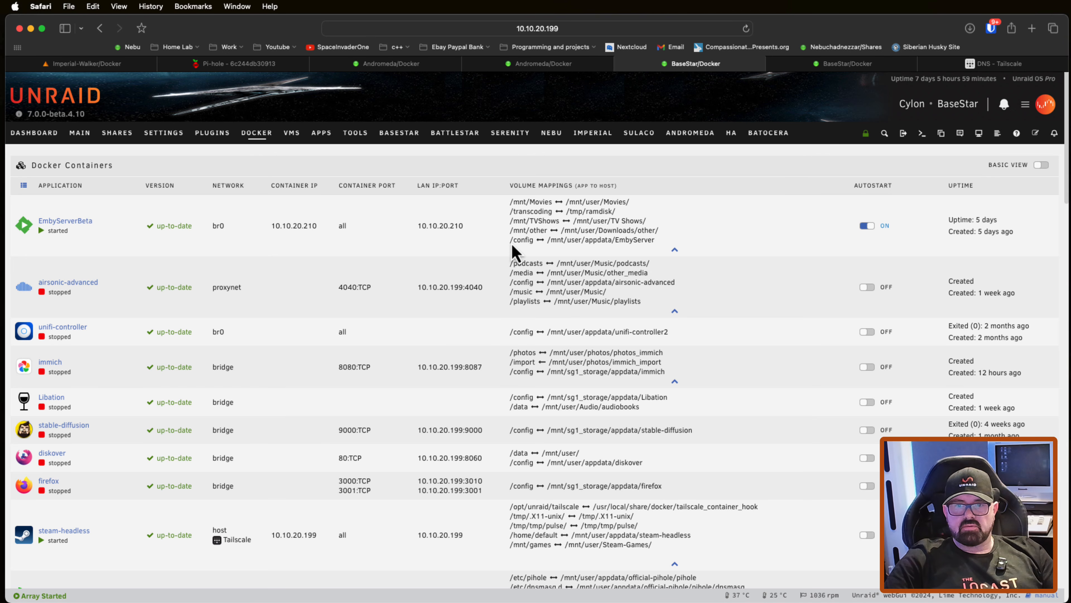
pyautogui.moveTo(510, 244); pyautogui.dragTo(535, 244)
pyautogui.moveTo(510, 286); pyautogui.dragTo(537, 286)
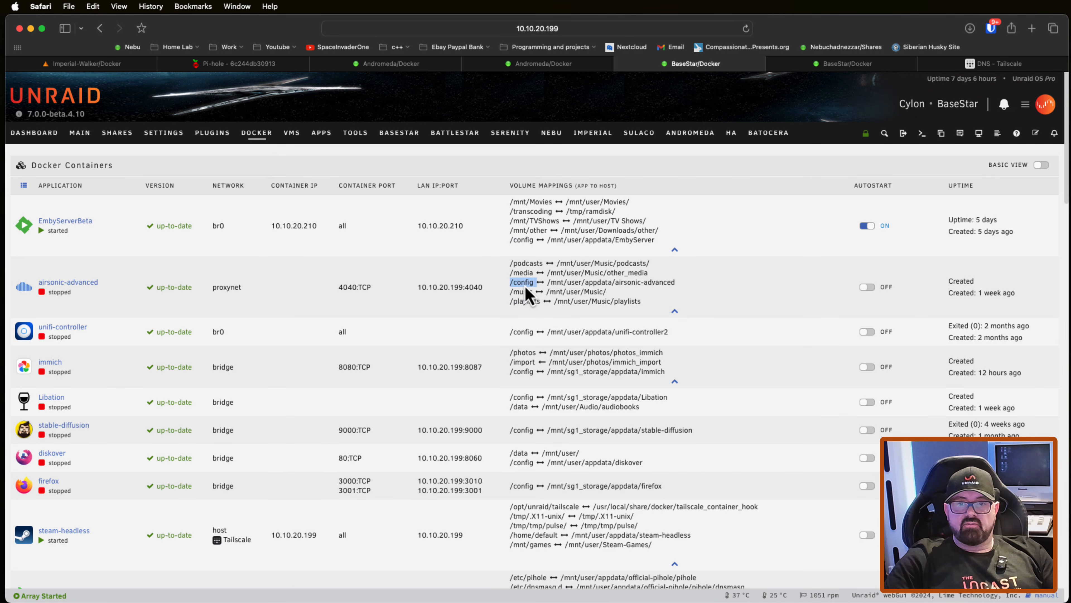
pyautogui.scroll(-2, 532, 315)
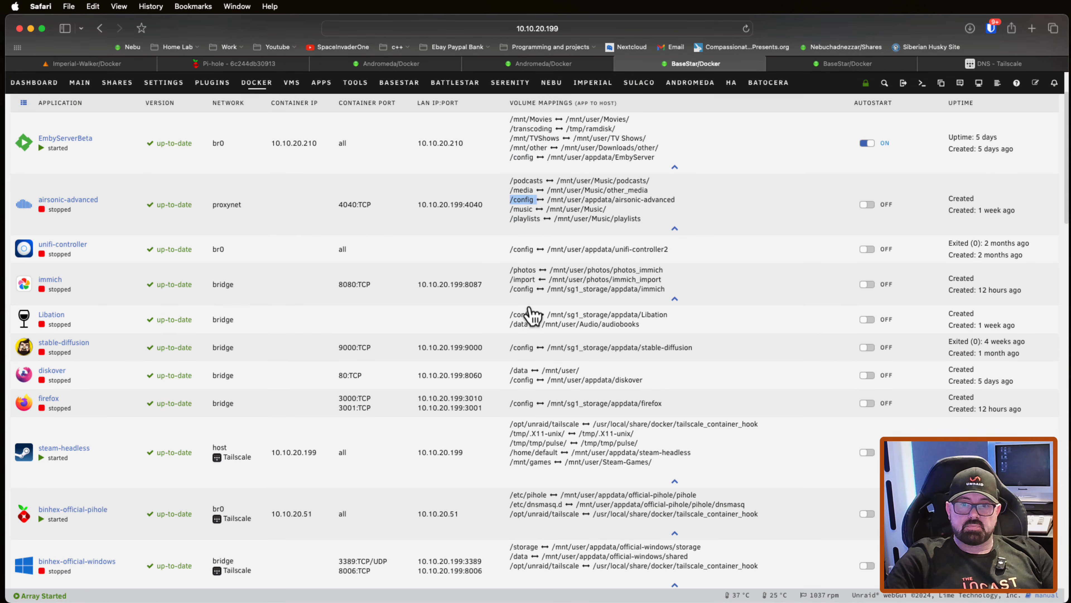
pyautogui.scroll(-2, 536, 310)
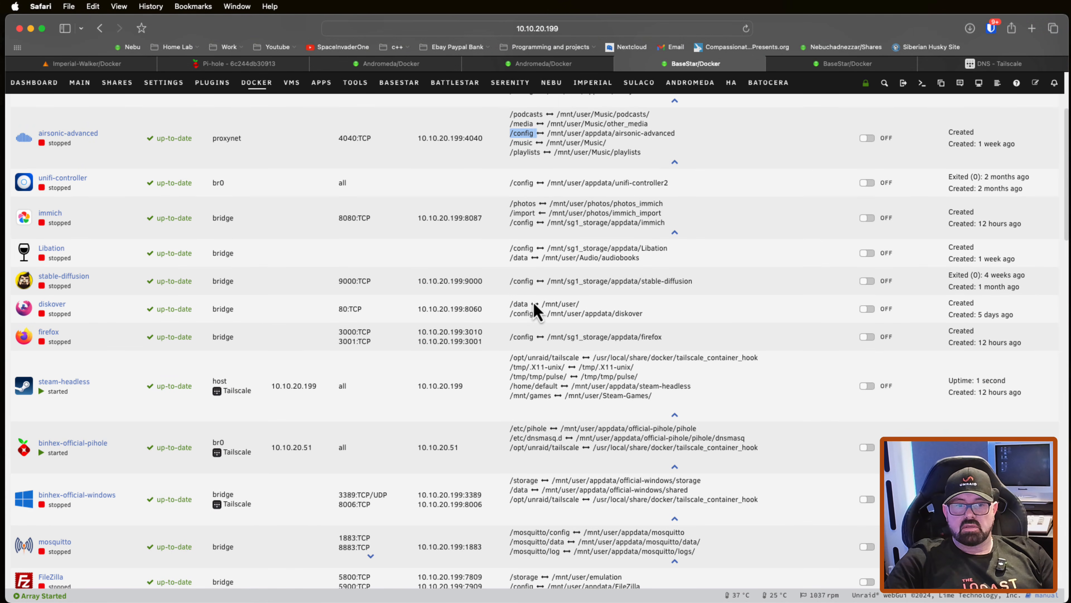
pyautogui.click(96, 405)
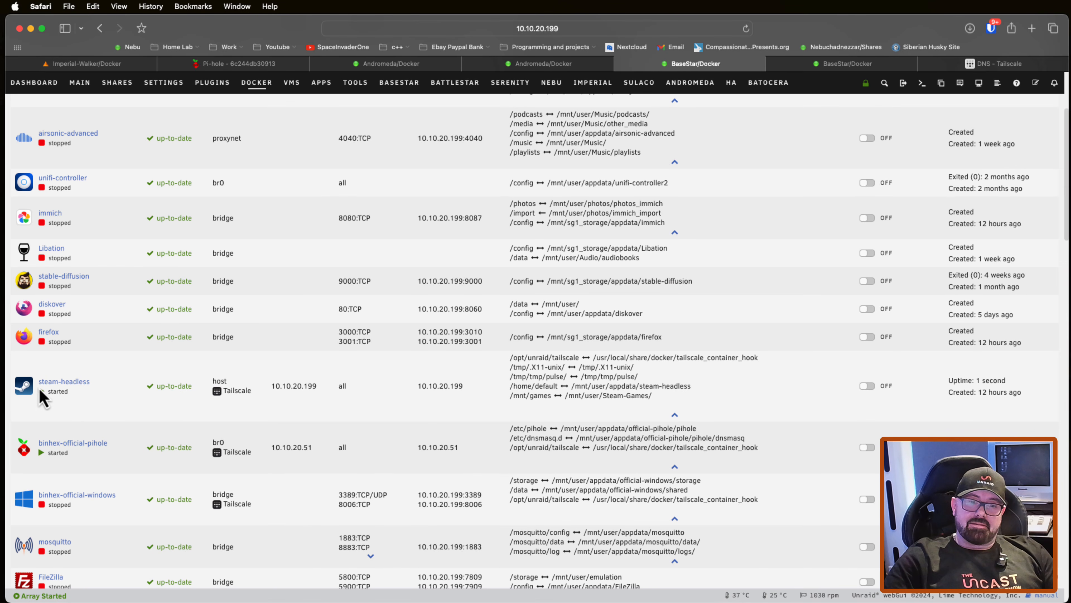
# Step: Check the steam-headless container's /home/default mapping and the volume mappings of the other Tailscale-enabled containers on BaseStar
pyautogui.moveTo(233, 400)
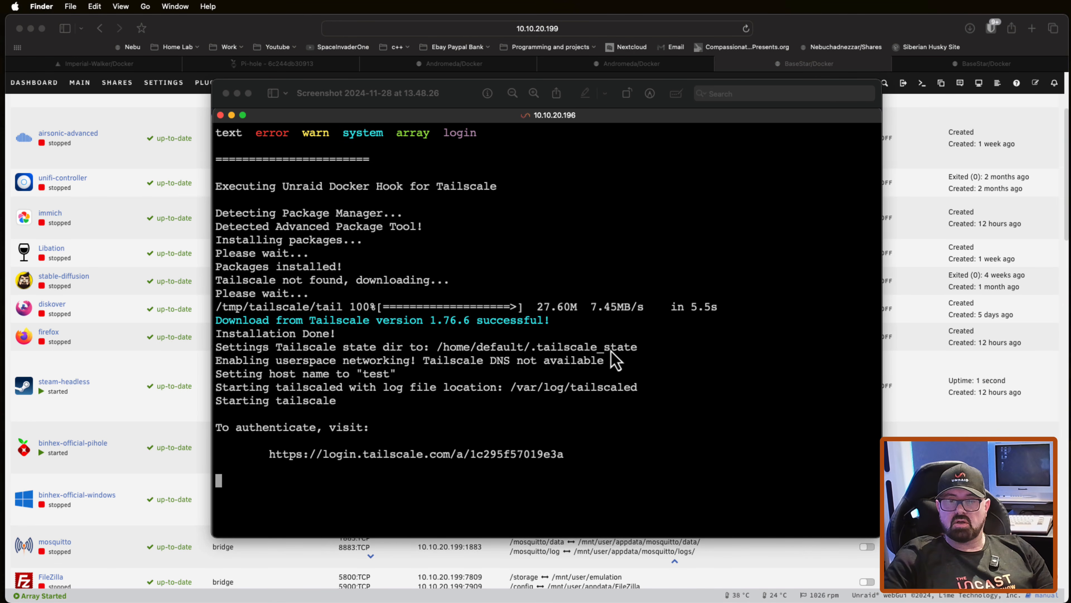
pyautogui.moveTo(510, 387); pyautogui.dragTo(688, 389)
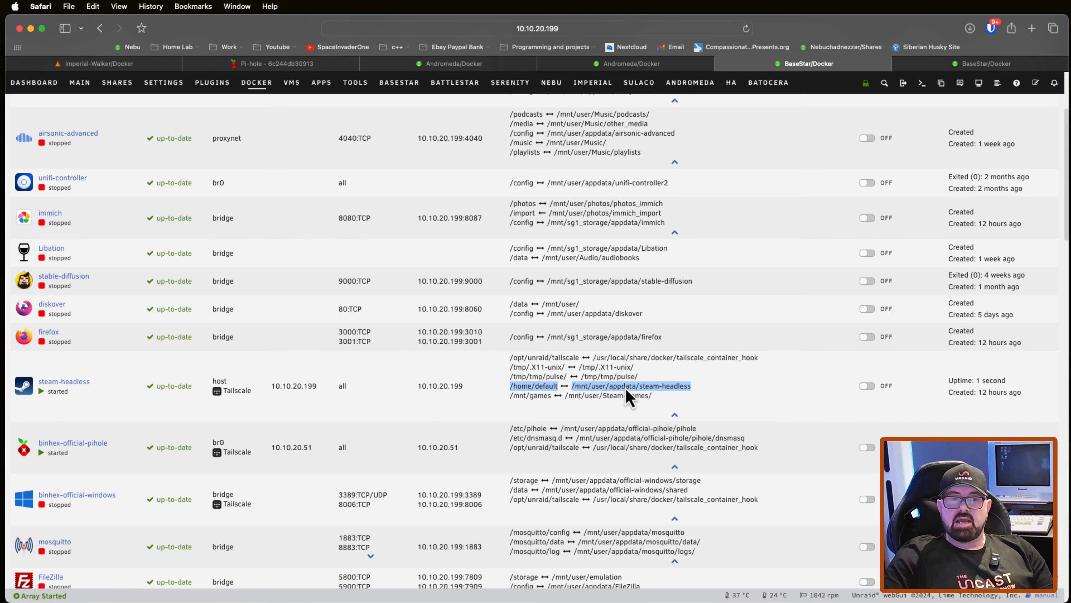
pyautogui.click(700, 398)
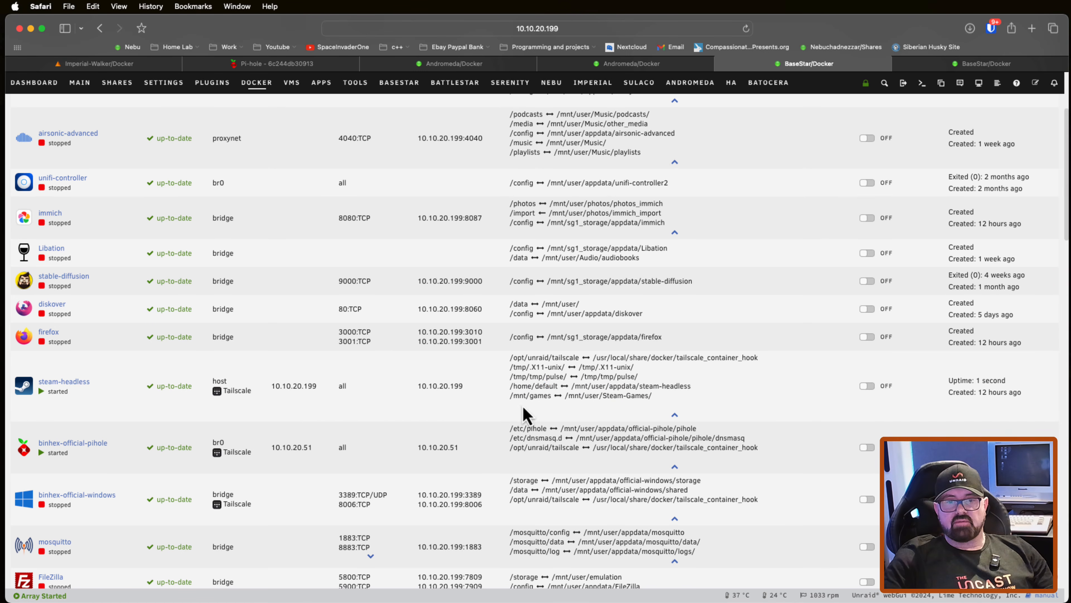
pyautogui.scroll(-1, 497, 404)
pyautogui.scroll(-1, 498, 404)
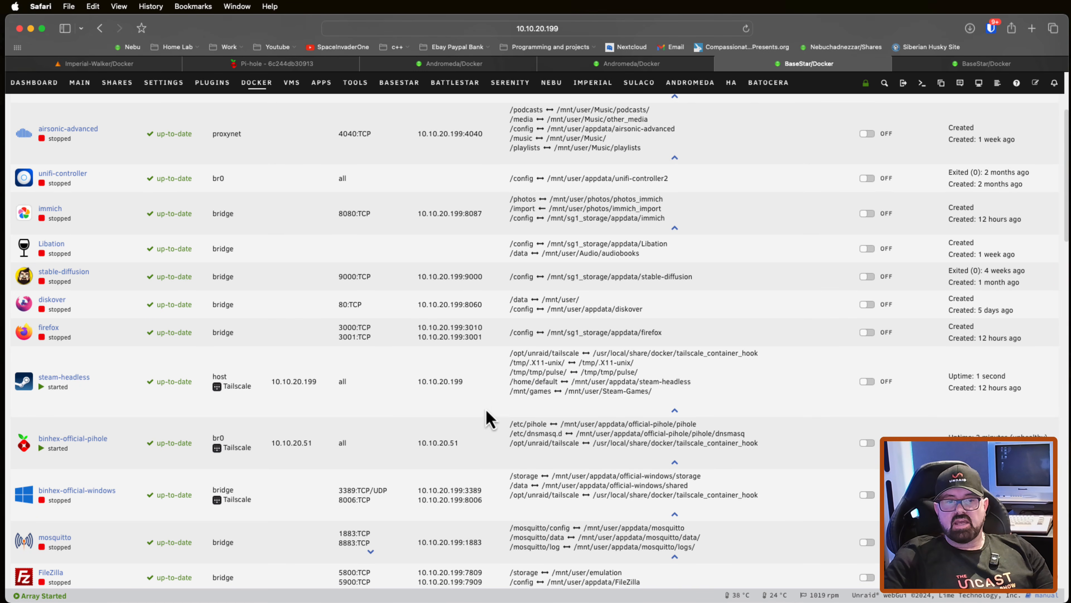
pyautogui.scroll(-1, 514, 424)
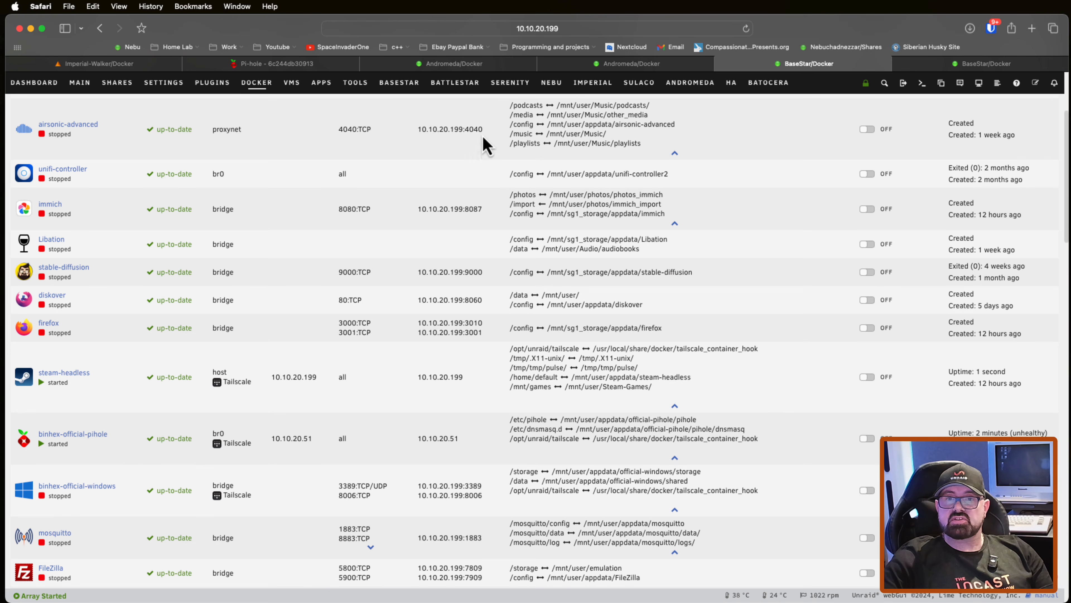
# Step: Remove the jellyfin-2 container from the Andromeda server
pyautogui.click(496, 67)
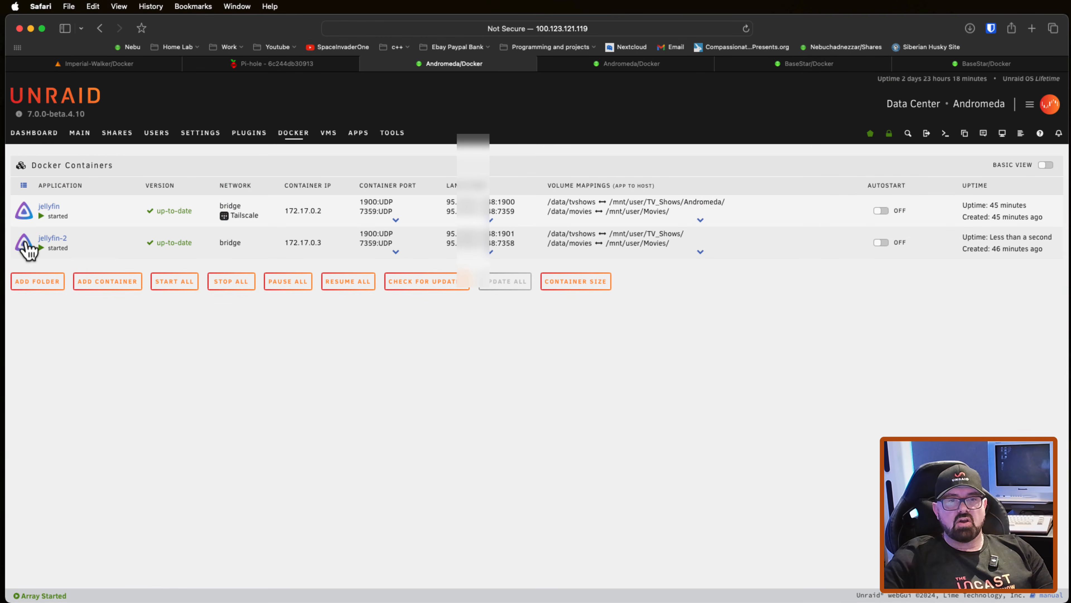
pyautogui.click(24, 243)
pyautogui.click(69, 390)
pyautogui.click(504, 407)
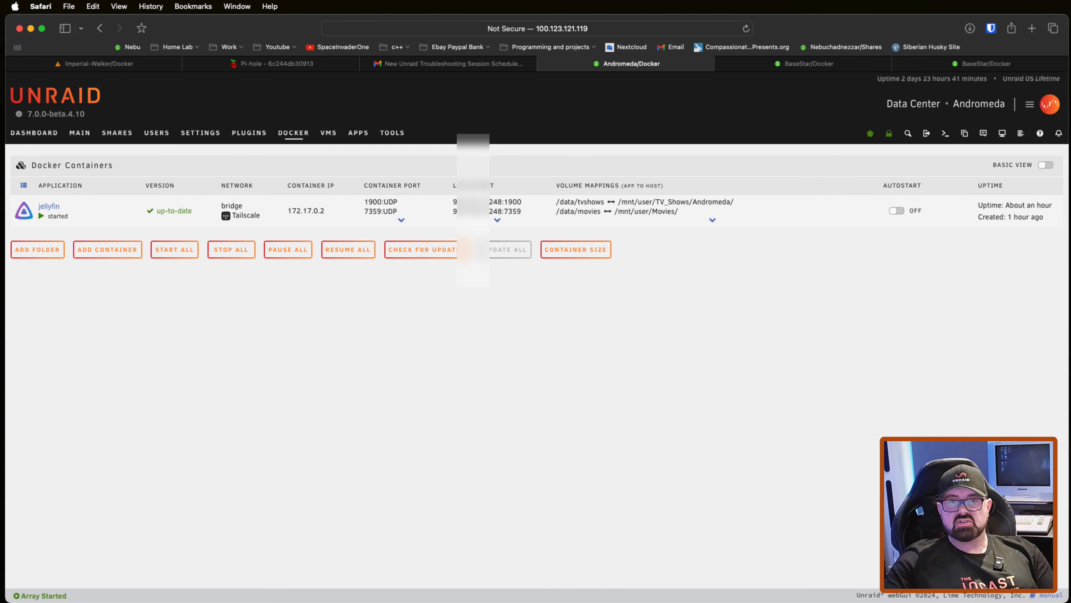
# Step: Search Andromeda's community applications for pihole and start installing binhex-official-pihole
pyautogui.click(358, 134)
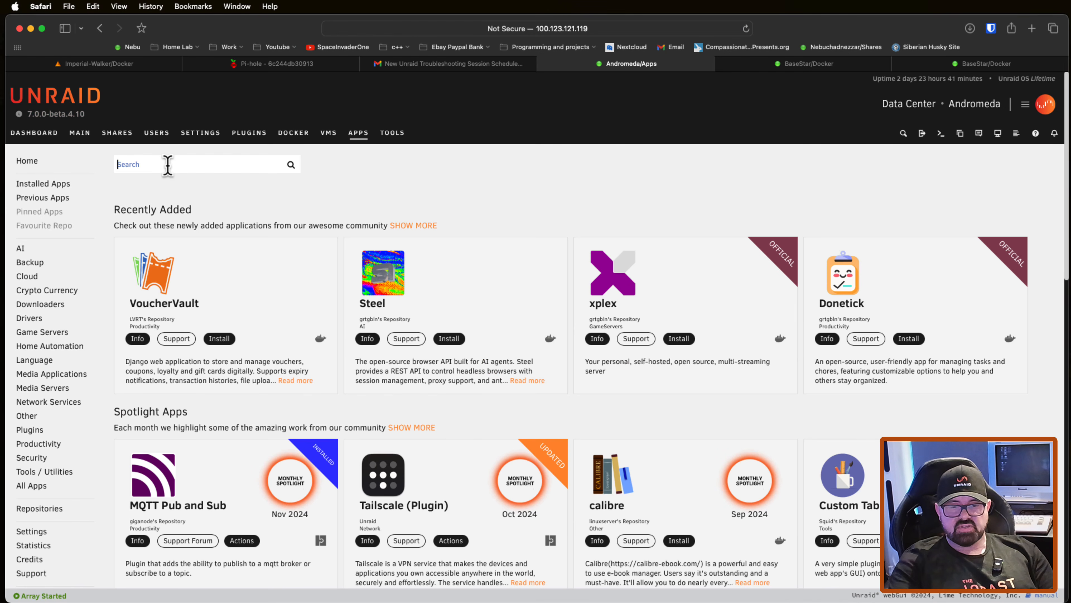
pyautogui.write('pihole')
pyautogui.press('Return')
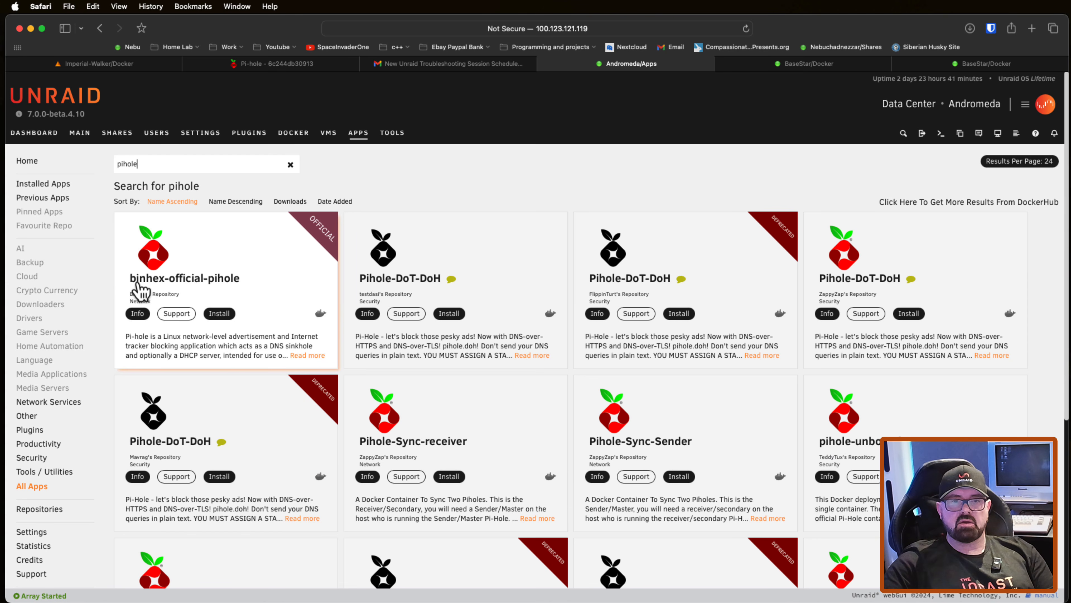
pyautogui.click(225, 316)
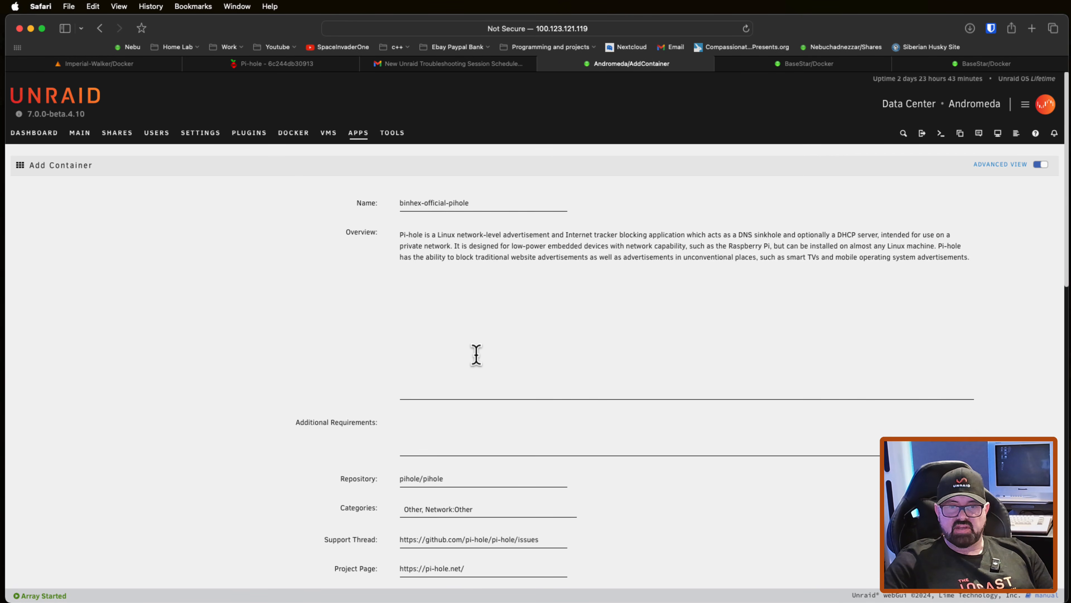
# Step: Review the binhex-official-pihole template's network, Tailscale, port and path settings
pyautogui.scroll(-2, 472, 339)
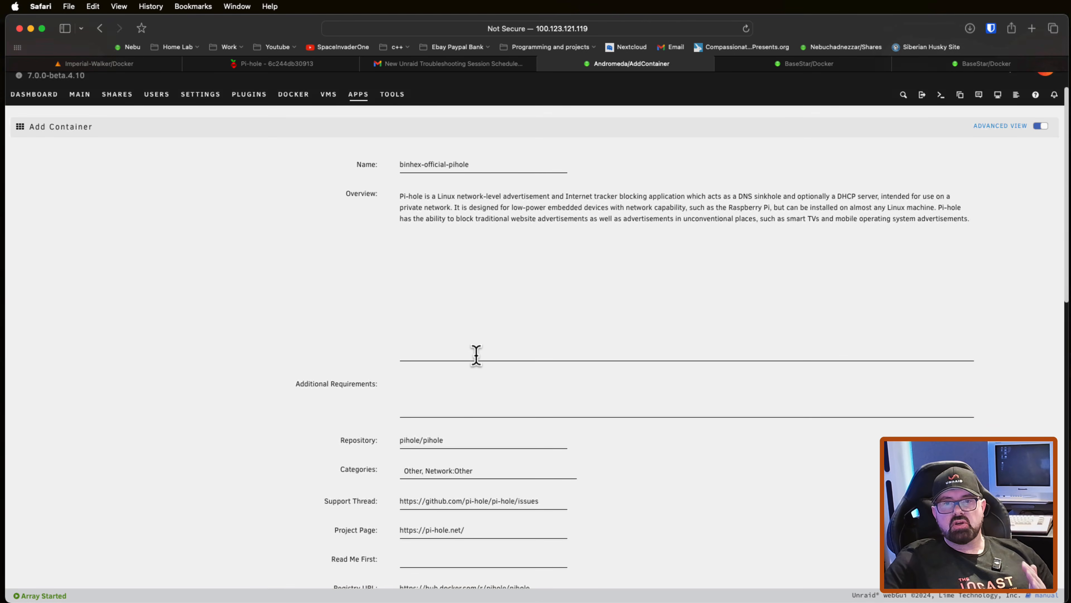
pyautogui.scroll(-5, 477, 355)
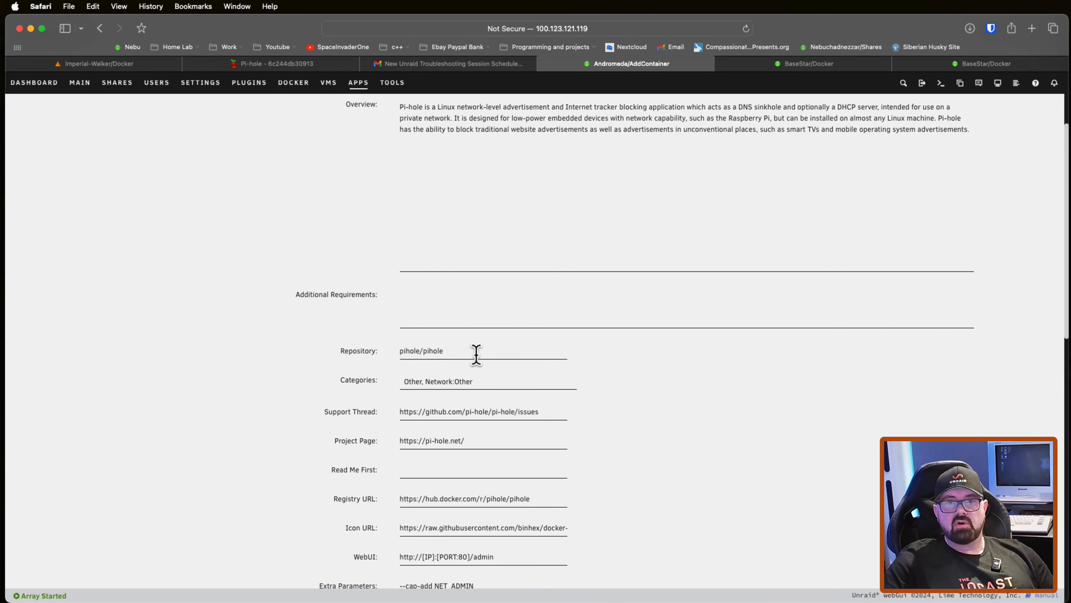
pyautogui.scroll(-10, 596, 386)
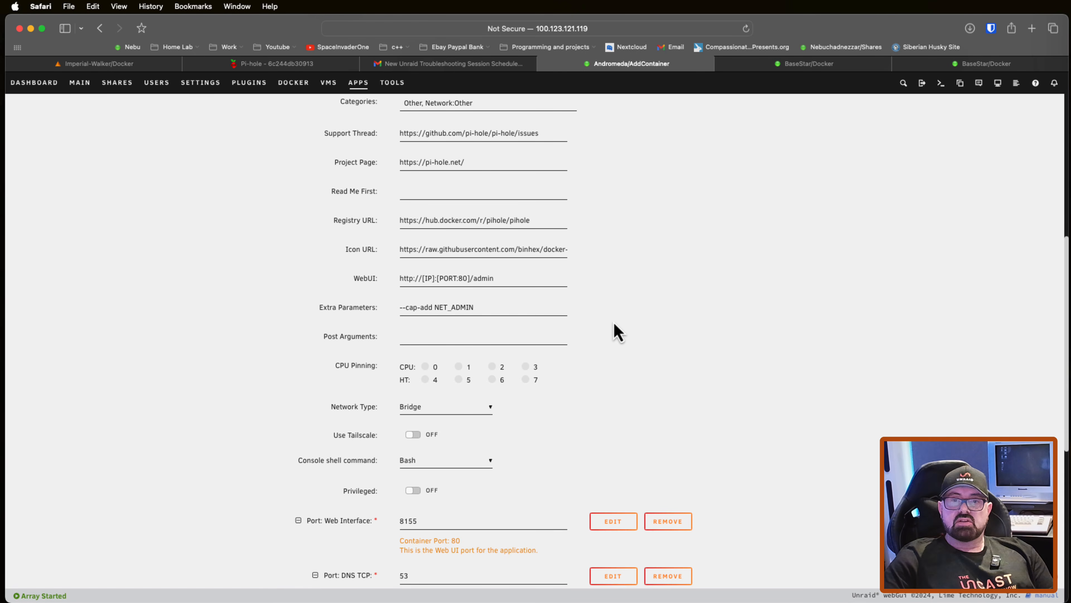
pyautogui.scroll(-5, 657, 327)
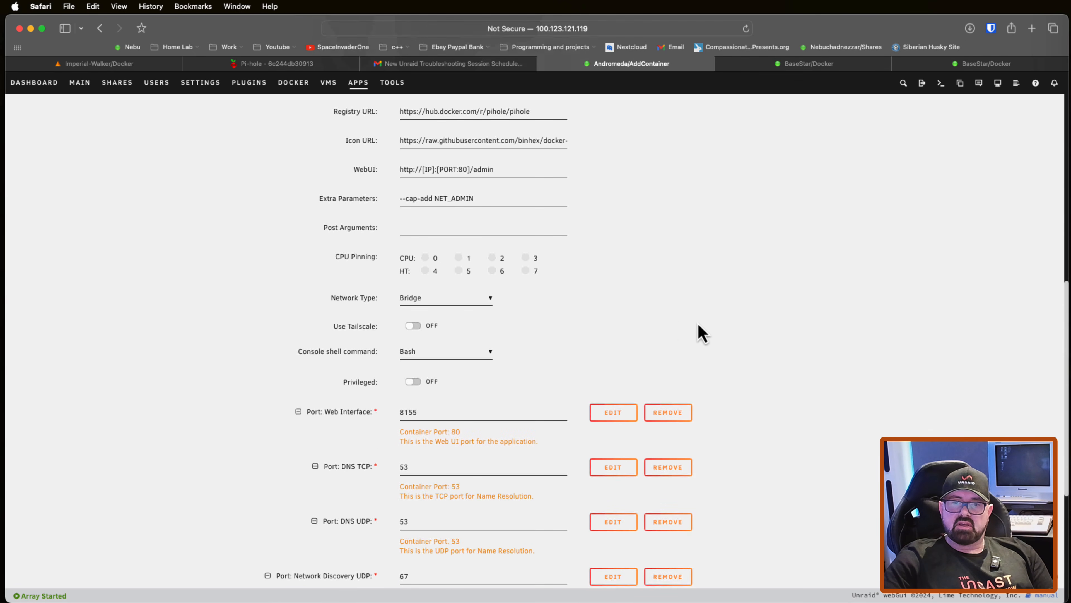
pyautogui.scroll(-7, 718, 331)
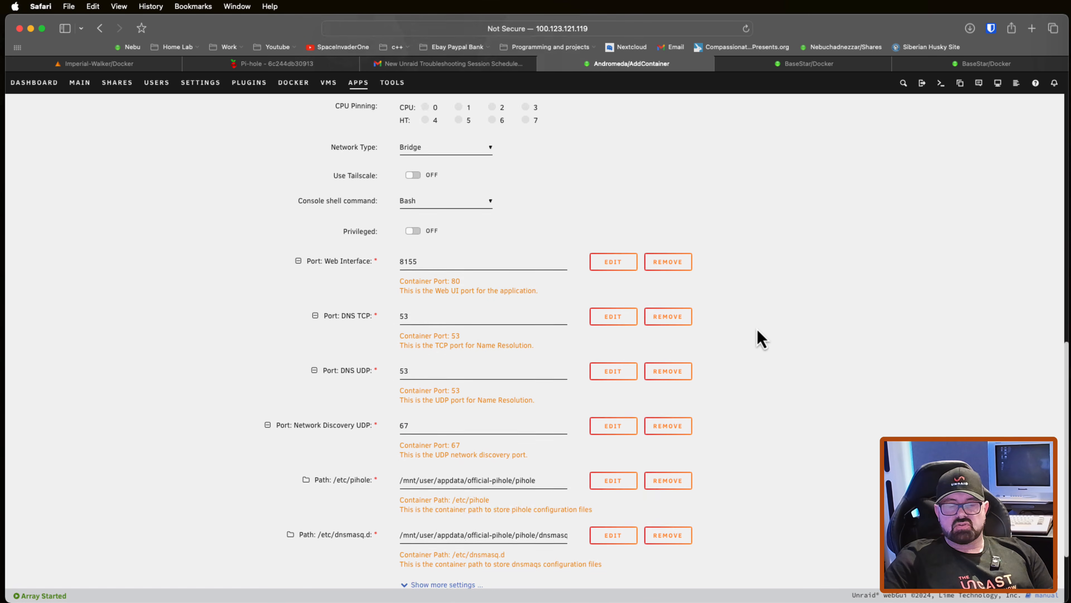
pyautogui.scroll(-4, 761, 337)
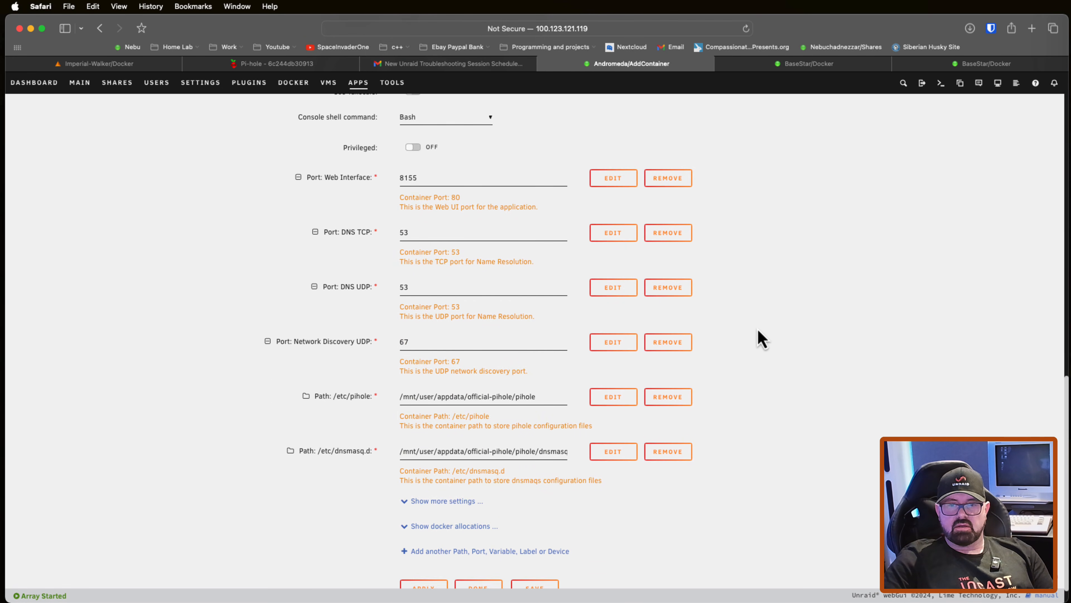
pyautogui.scroll(-1, 762, 337)
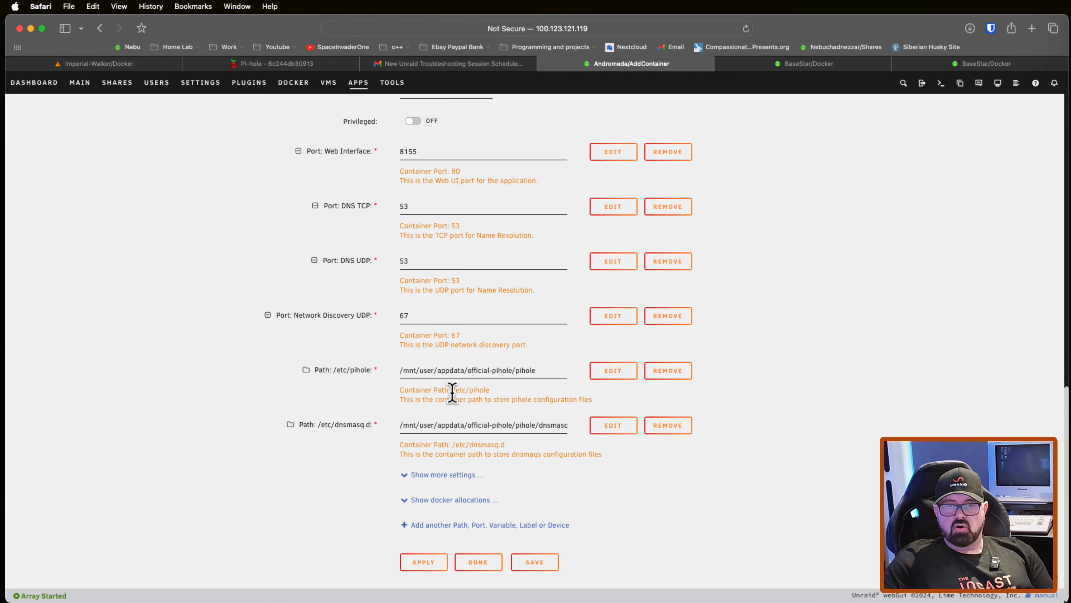
# Step: Inspect the configuration and host paths of the /etc/pihole and /etc/dnsmasq.d path mappings
pyautogui.moveTo(452, 391); pyautogui.dragTo(540, 396)
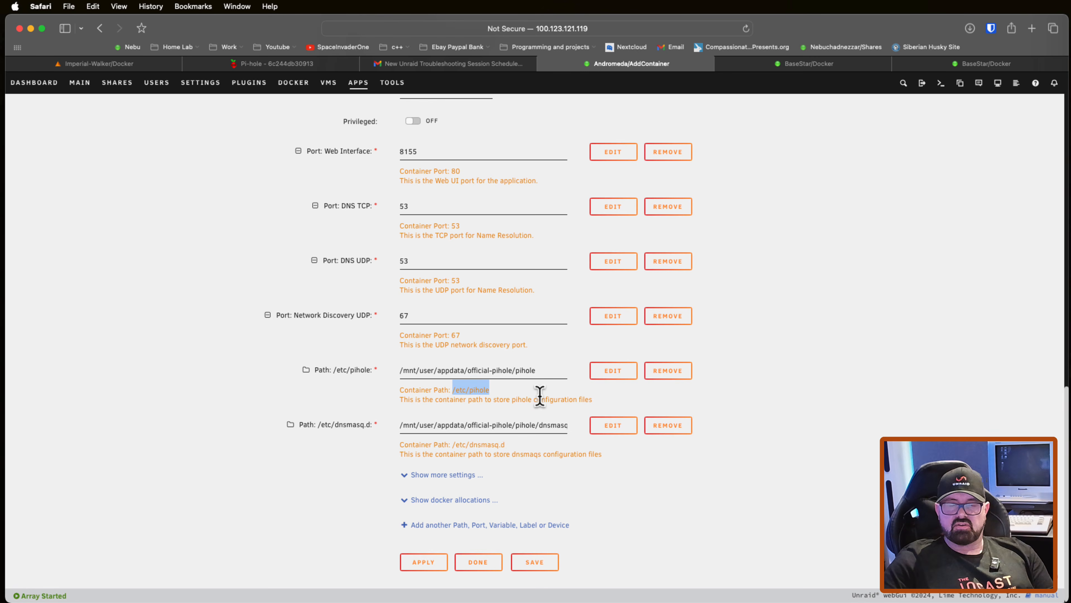
pyautogui.click(613, 371)
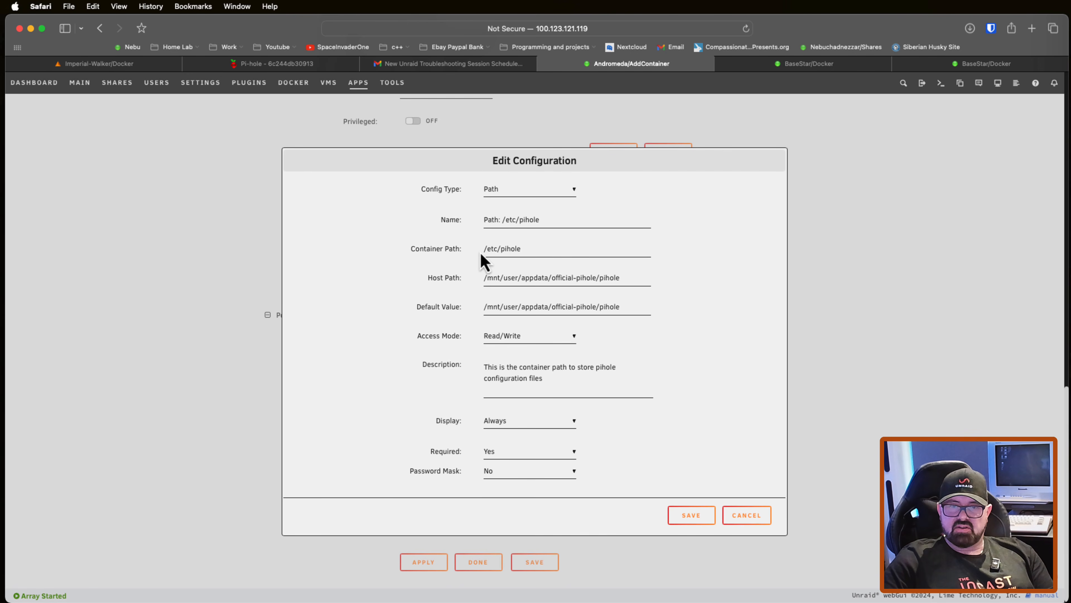
pyautogui.click(746, 515)
pyautogui.click(628, 427)
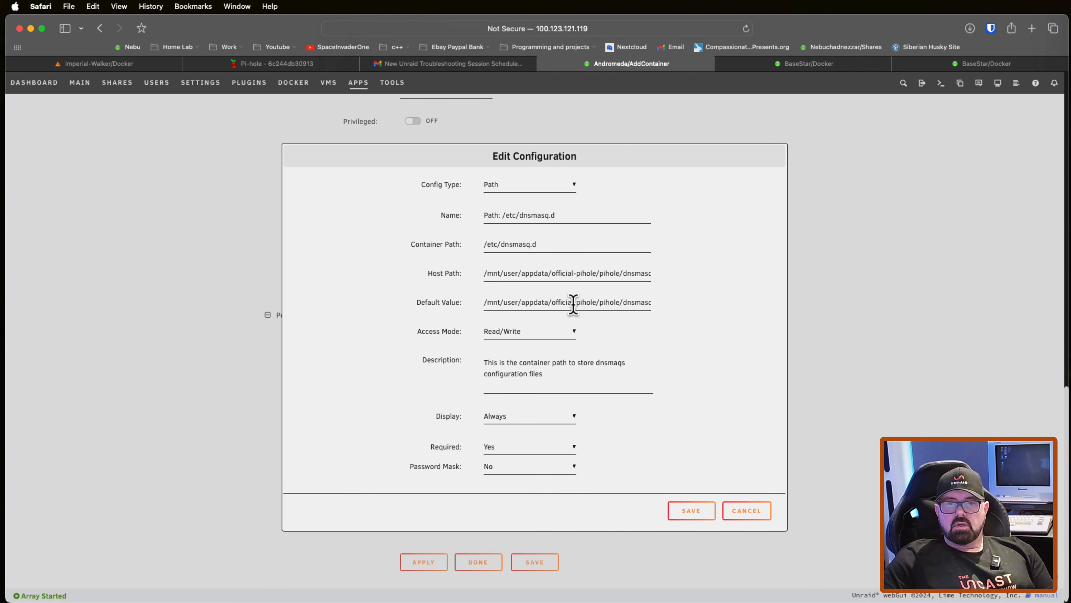
pyautogui.click(744, 509)
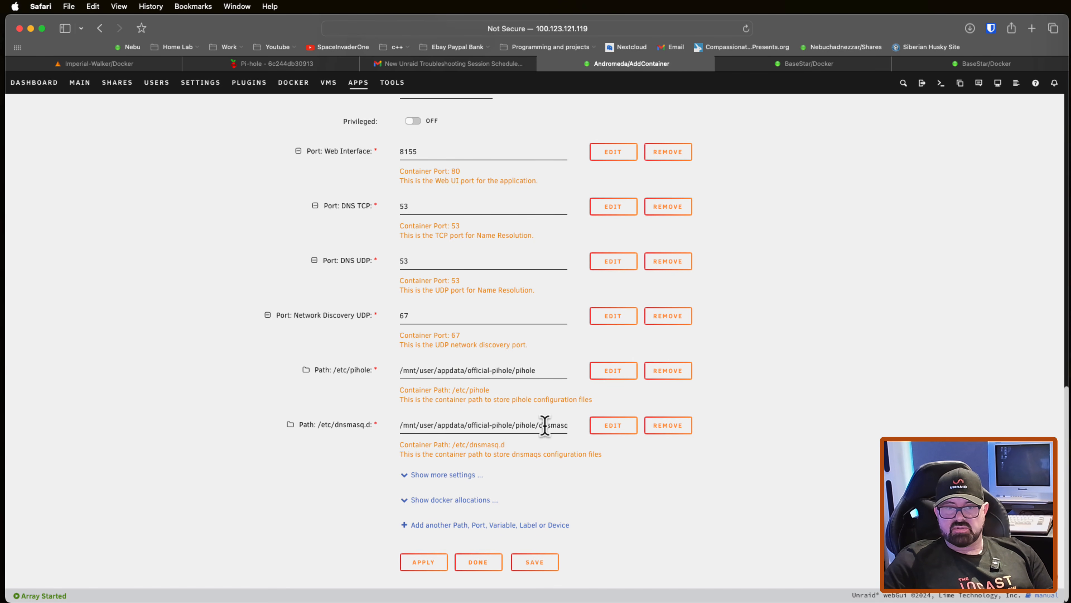
pyautogui.click(464, 426)
pyautogui.moveTo(464, 426); pyautogui.dragTo(403, 427)
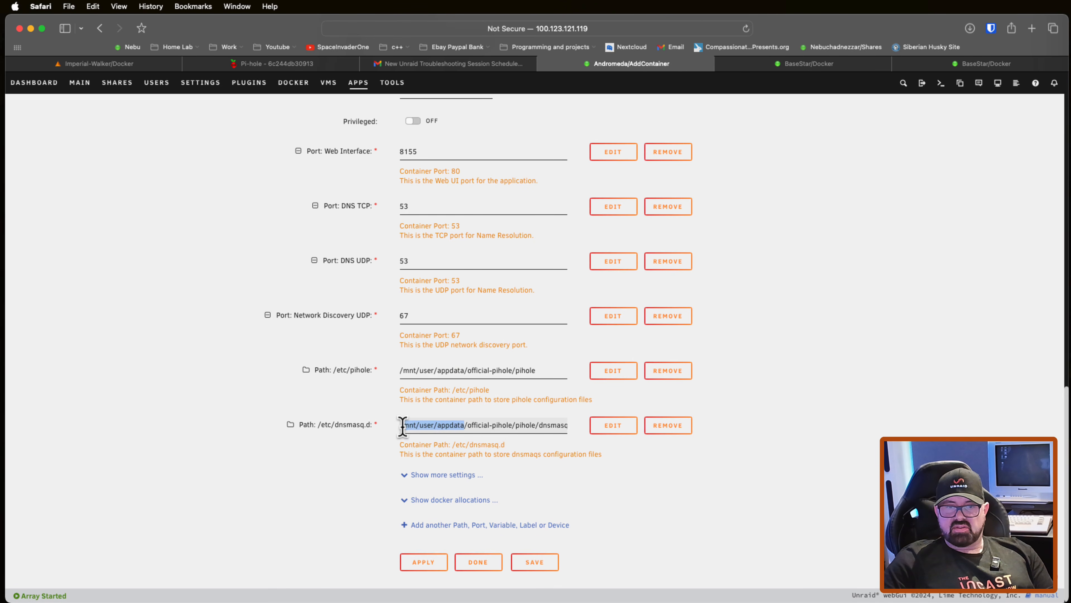
pyautogui.click(436, 445)
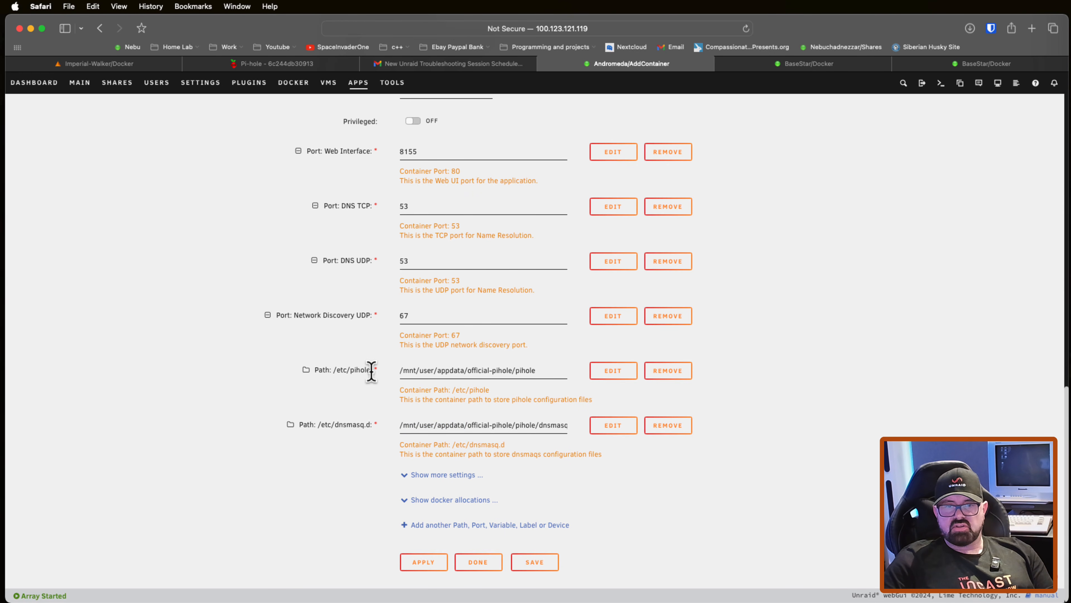
# Step: Copy the container path /etc/pihole from that path mapping's configuration, leaving the mapping unedited
pyautogui.moveTo(371, 371); pyautogui.dragTo(347, 373)
pyautogui.click(613, 370)
pyautogui.click(530, 244)
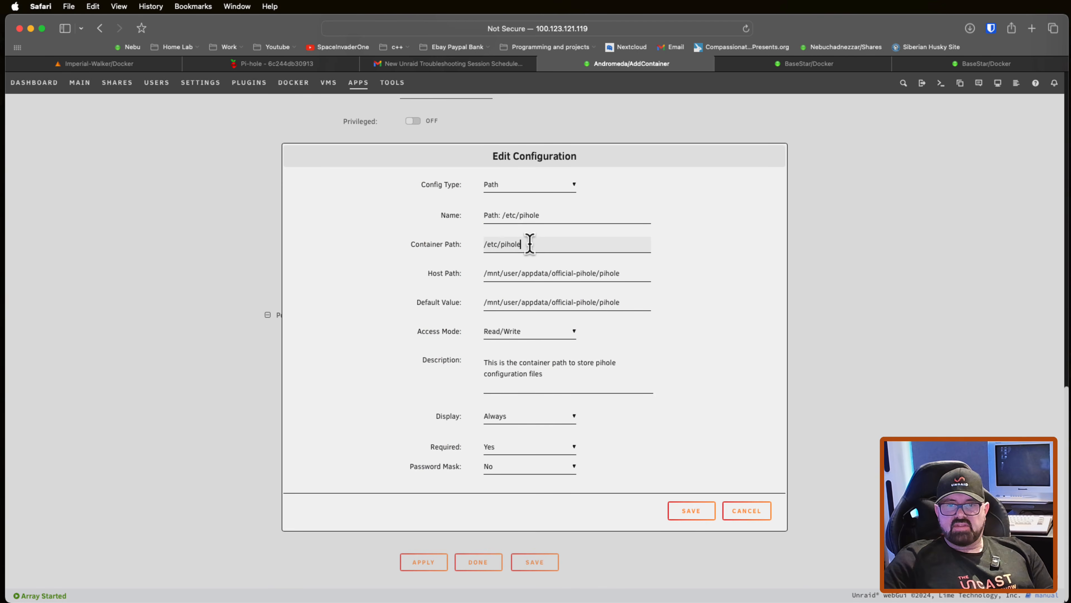
pyautogui.moveTo(530, 243); pyautogui.dragTo(485, 243)
pyautogui.rightClick(504, 245)
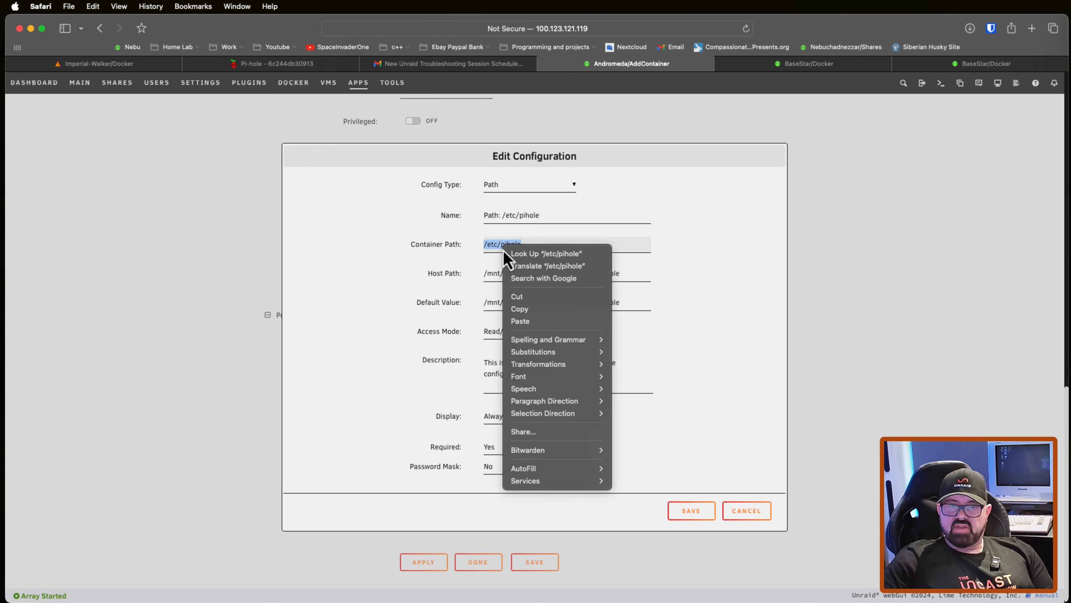
pyautogui.click(534, 310)
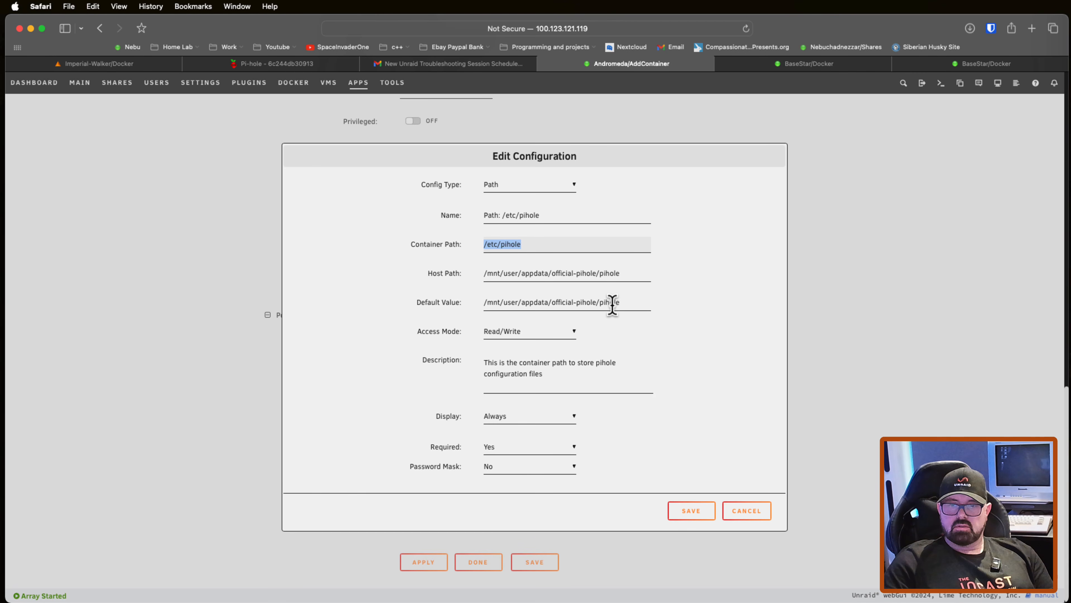
pyautogui.click(748, 512)
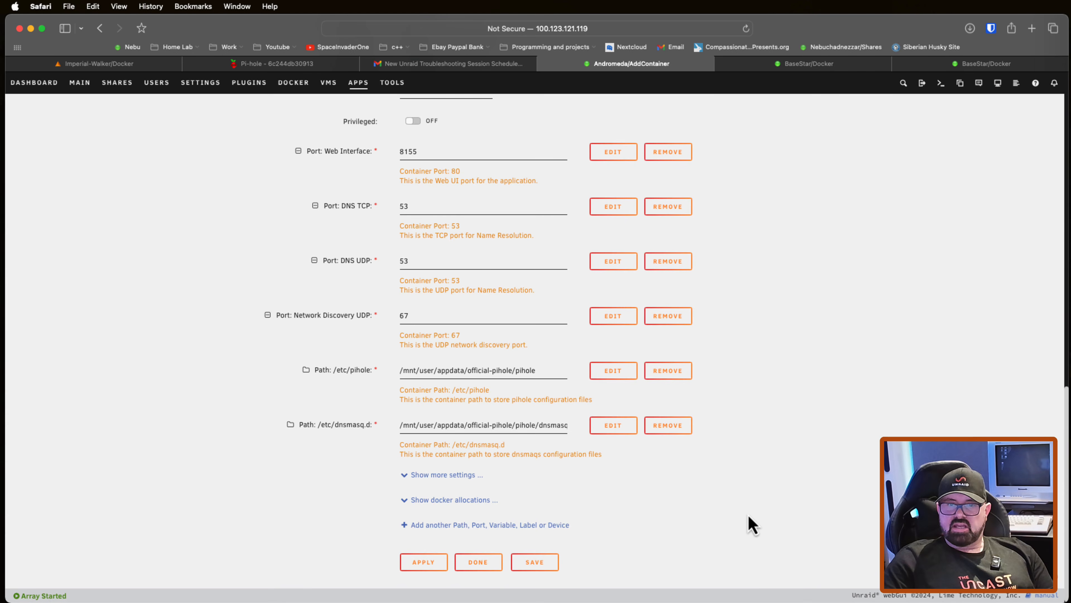
# Step: Enable Tailscale for the Pi-hole container and set its Tailscale hostname to pihole
pyautogui.scroll(1, 618, 471)
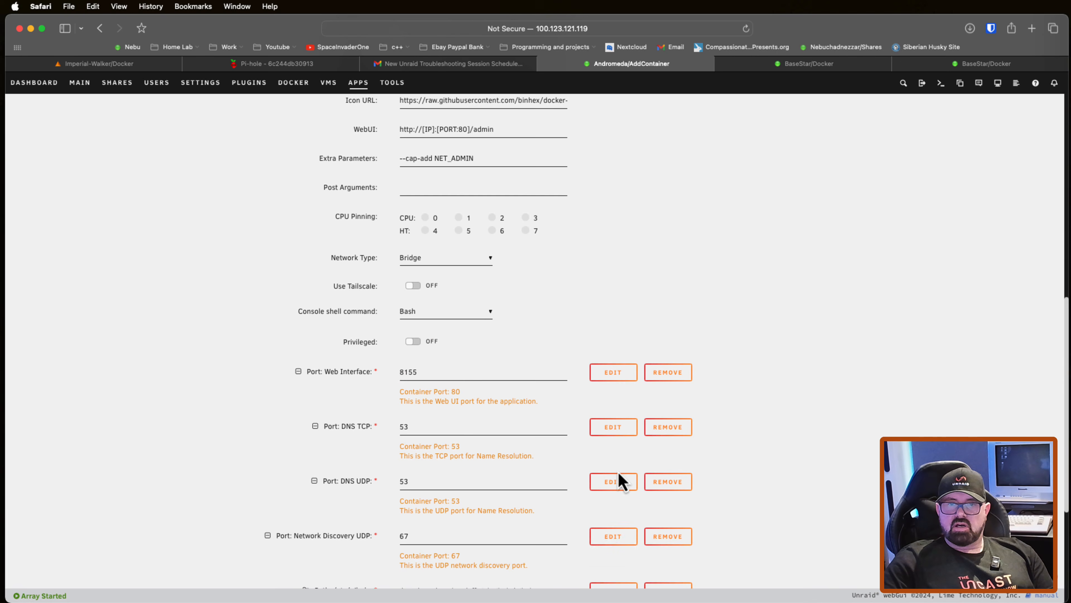
pyautogui.scroll(1, 618, 472)
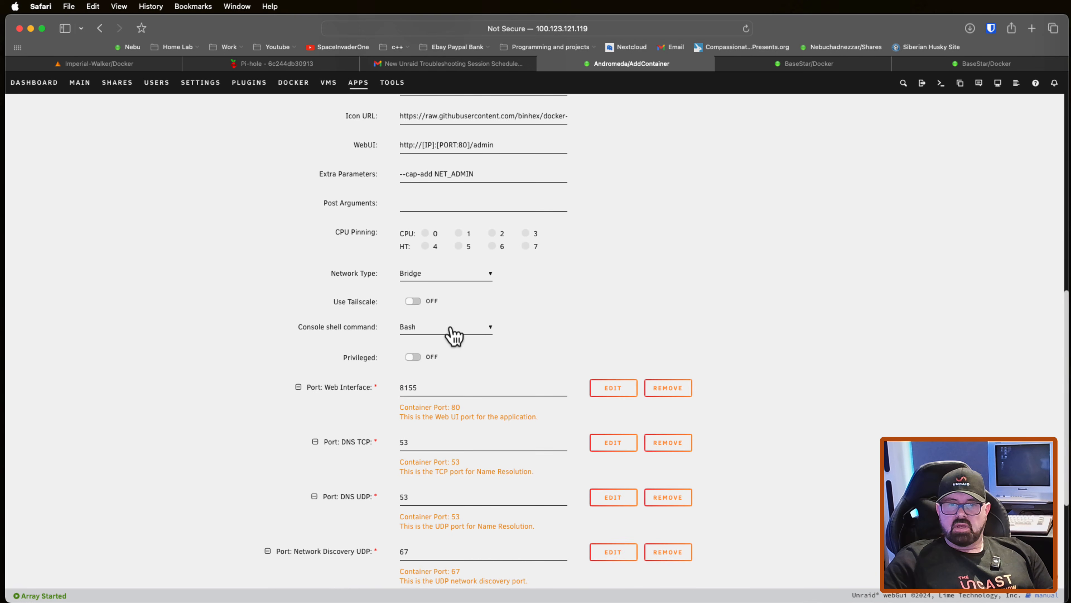
pyautogui.click(417, 302)
pyautogui.click(435, 384)
pyautogui.write('pihole')
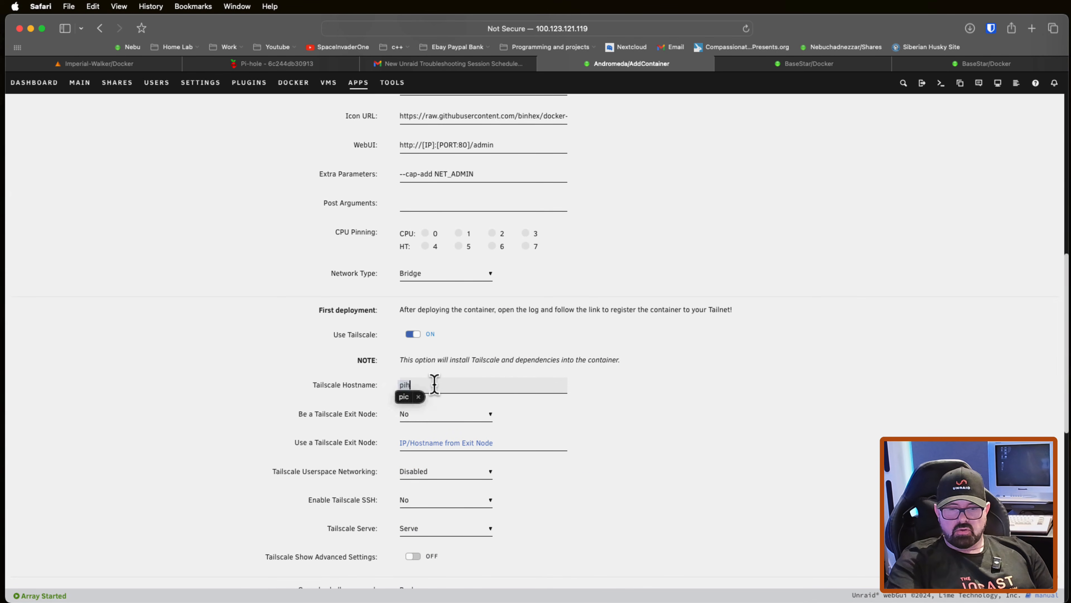
# Step: Review the container's basic Tailscale options and show the advanced Tailscale settings
pyautogui.scroll(-1, 471, 418)
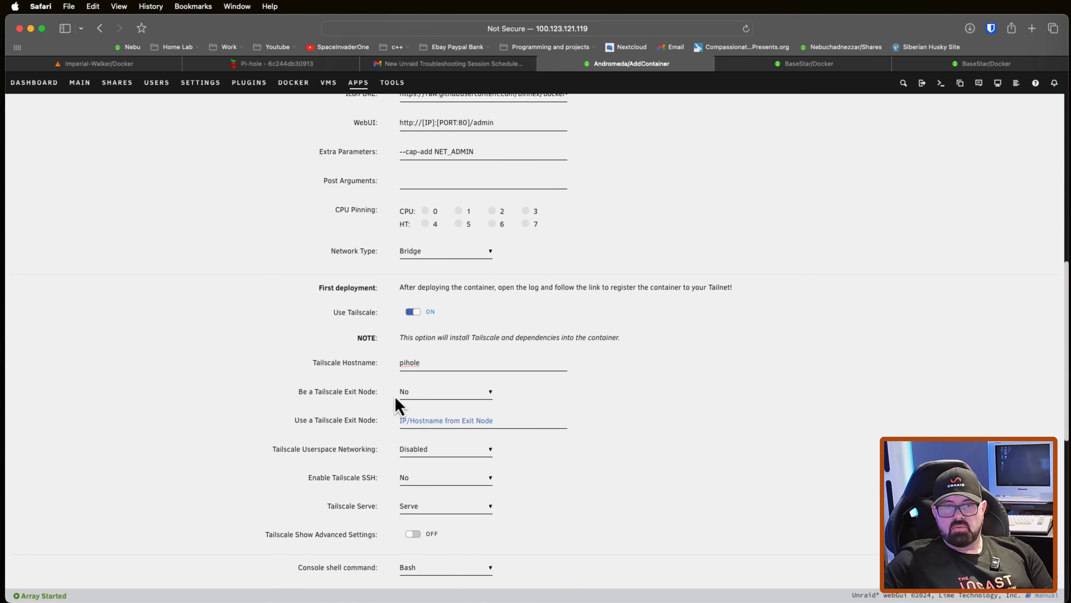
pyautogui.scroll(-3, 443, 406)
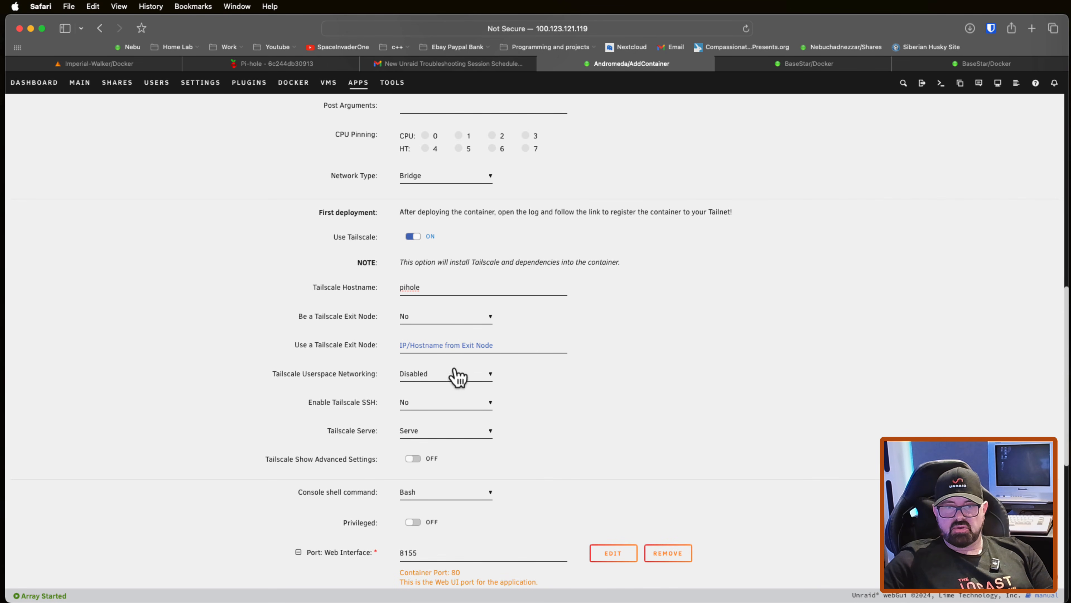
pyautogui.scroll(-1, 455, 410)
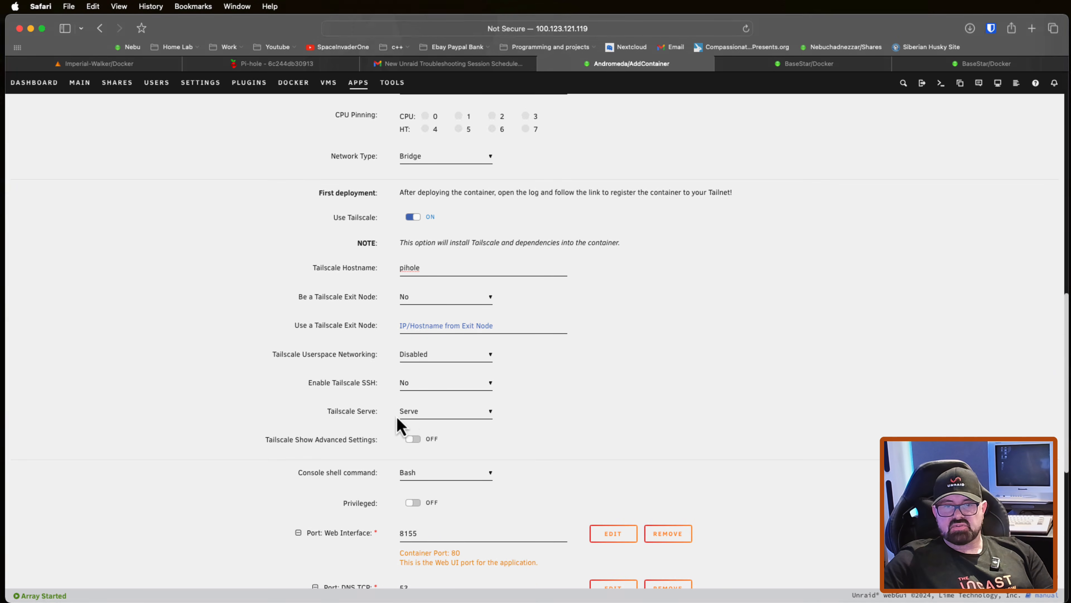
pyautogui.scroll(-1, 566, 419)
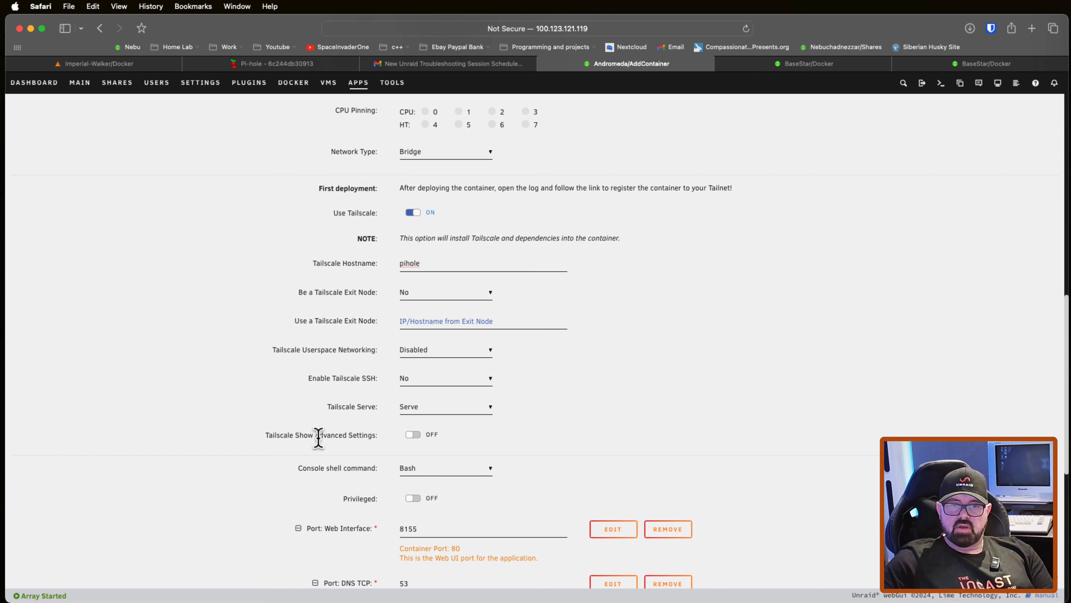
pyautogui.click(422, 439)
# Step: Set the Tailscale State Directory to /etc/pihole/.tailscale_state, pasting the copied container path, and apply the container configuration
pyautogui.scroll(-3, 545, 430)
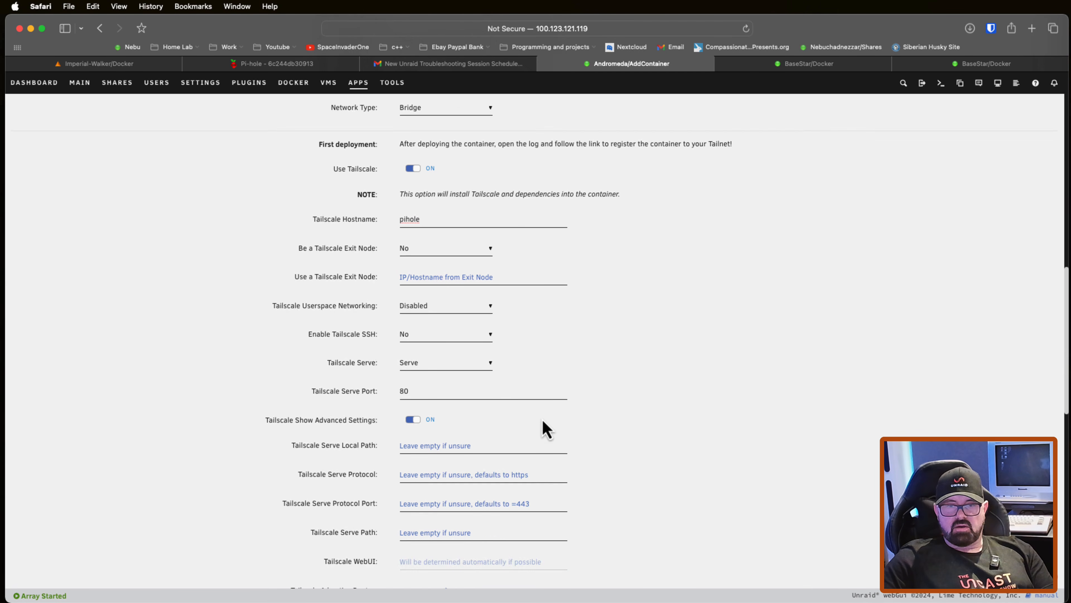
pyautogui.scroll(-3, 545, 430)
pyautogui.scroll(-1, 506, 443)
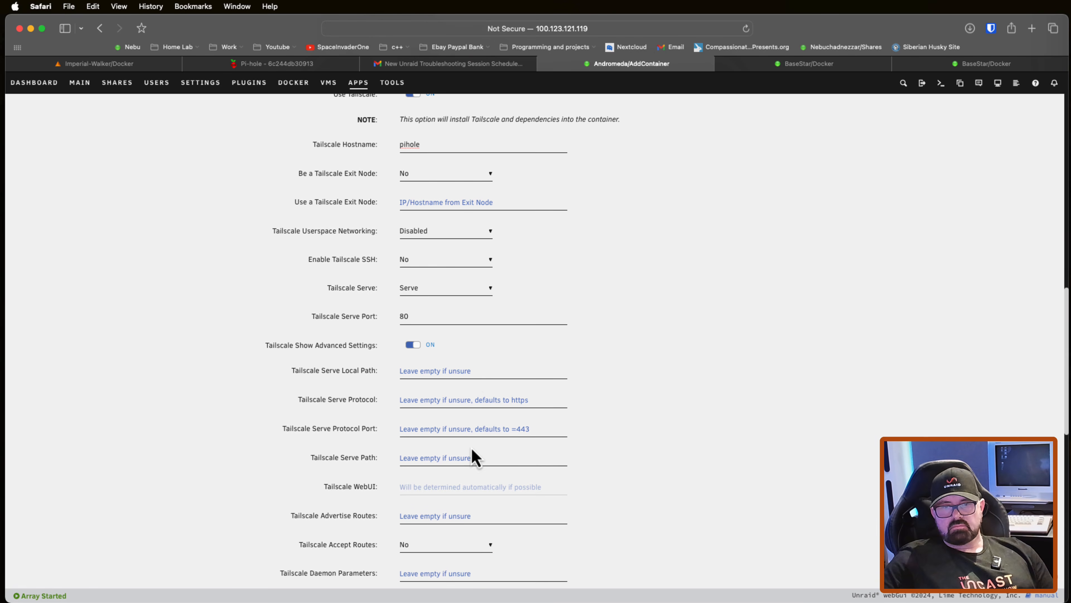
pyautogui.scroll(-1, 474, 399)
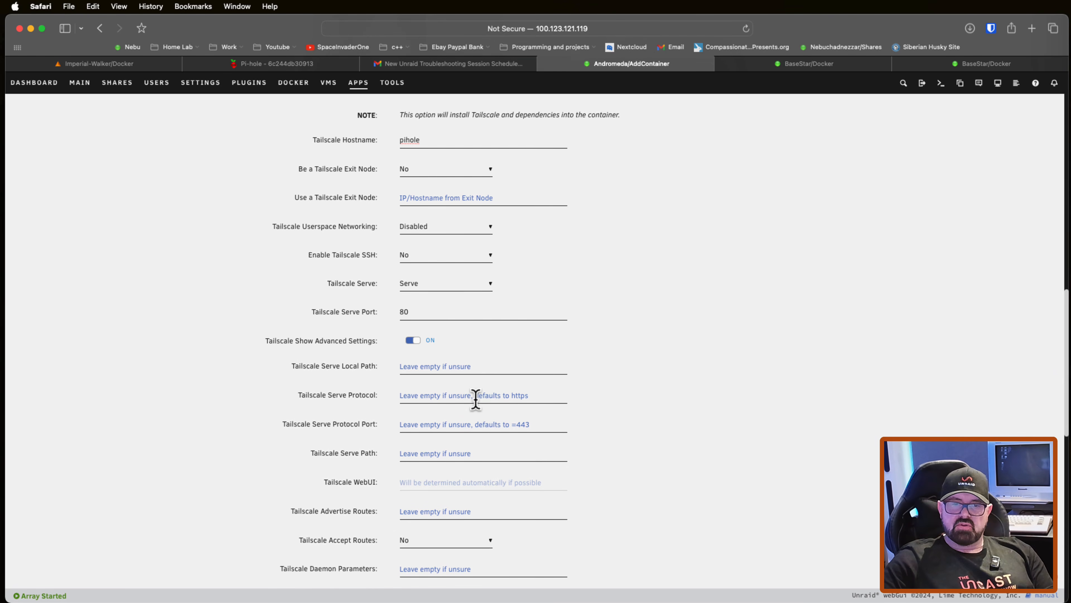
pyautogui.scroll(-3, 476, 399)
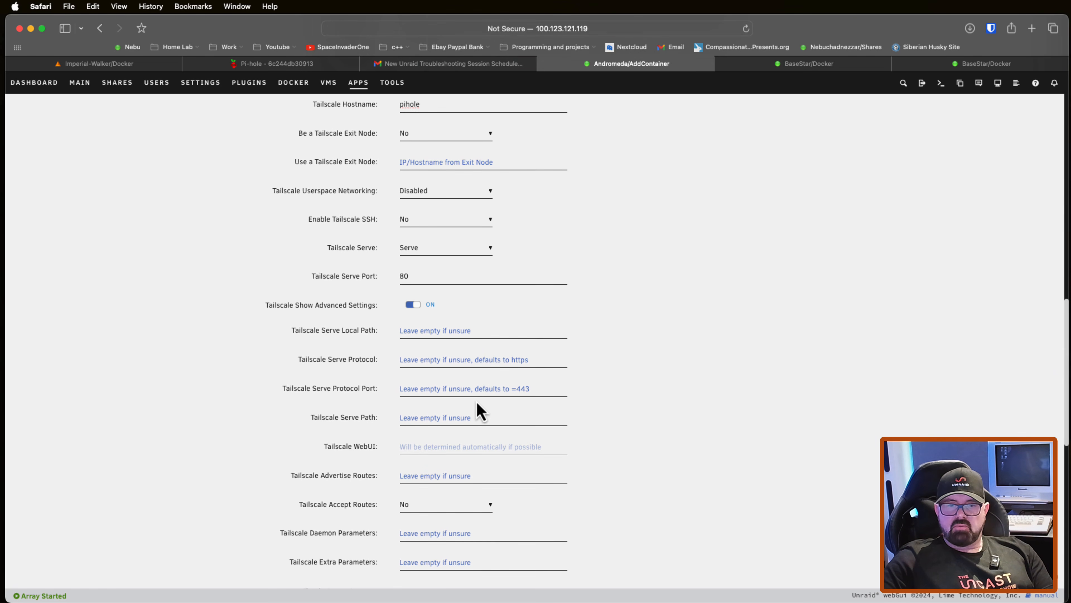
pyautogui.scroll(-4, 478, 410)
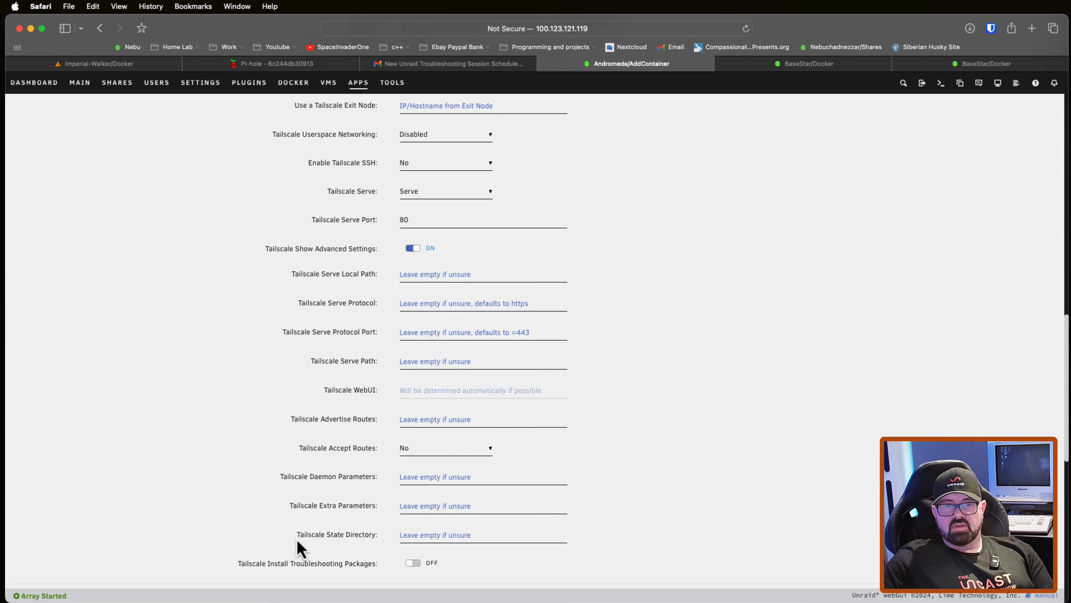
pyautogui.moveTo(301, 536); pyautogui.dragTo(342, 557)
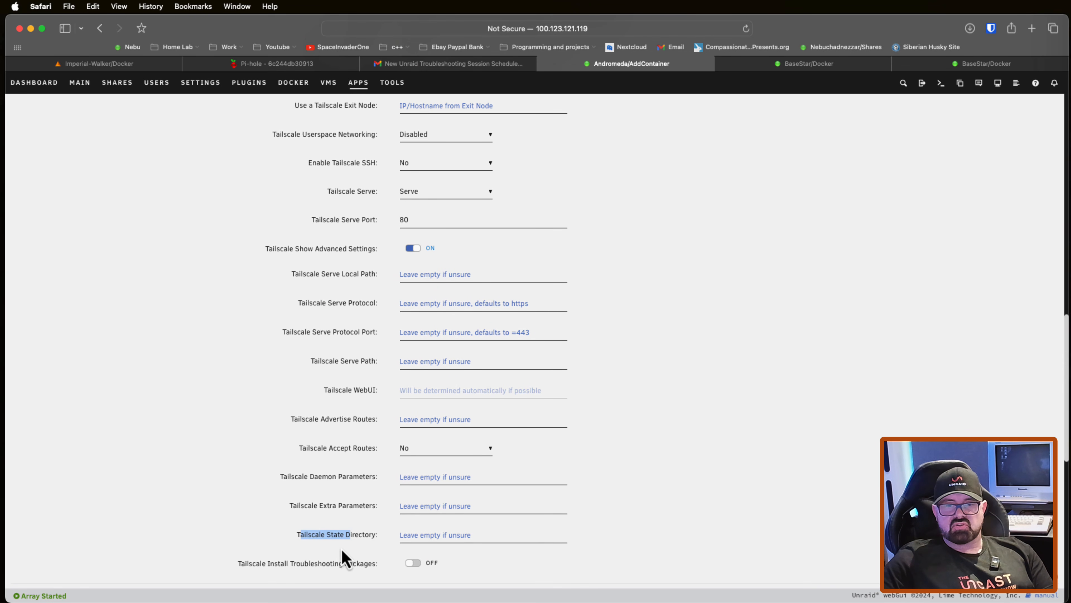
pyautogui.click(429, 534)
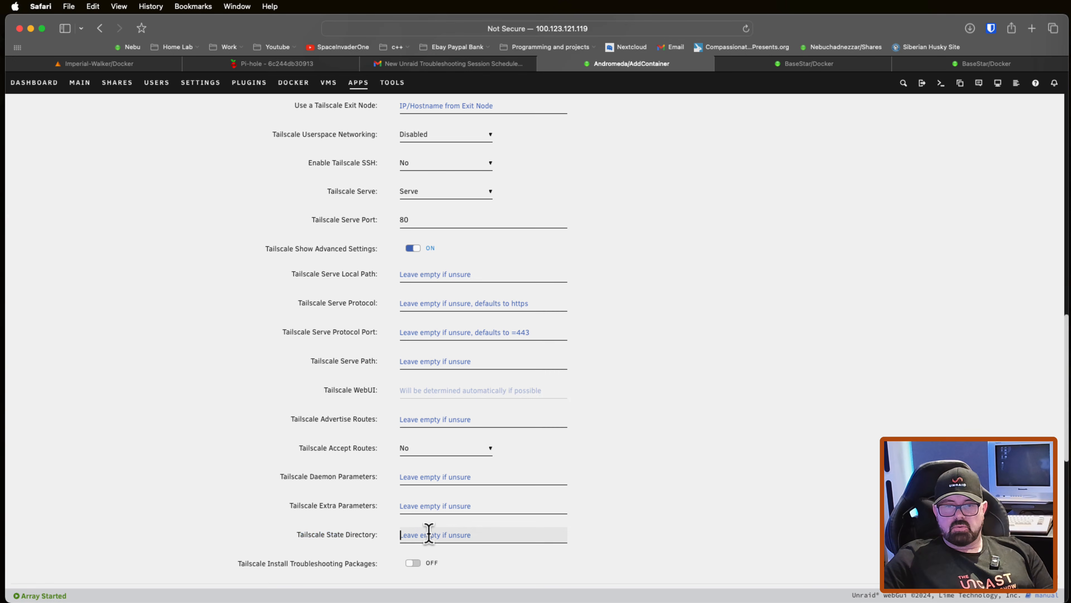
pyautogui.rightClick(429, 534)
pyautogui.click(456, 476)
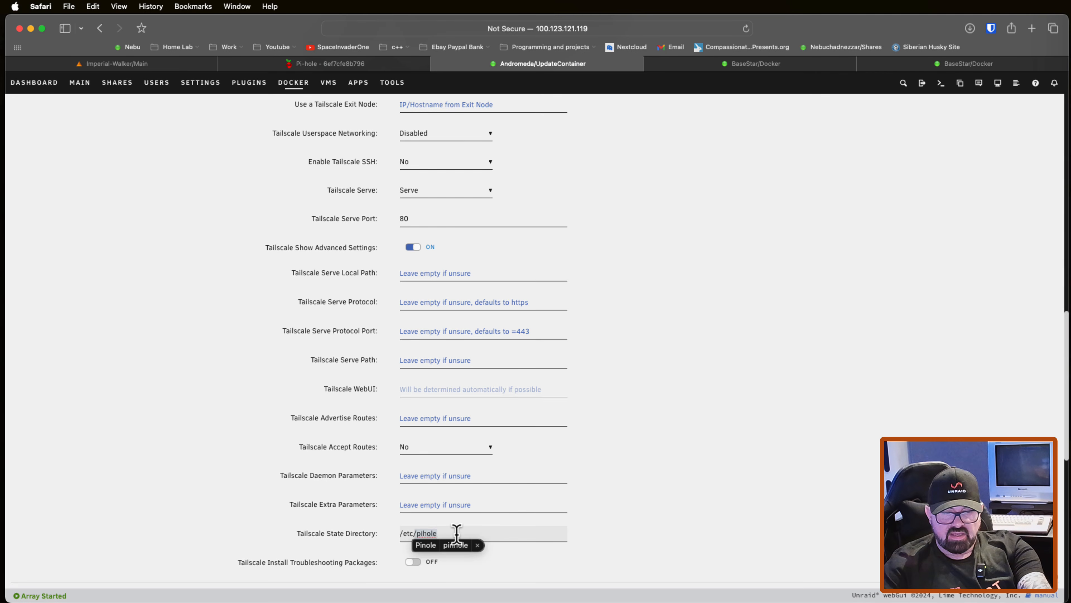
pyautogui.write('/.tailscale_state')
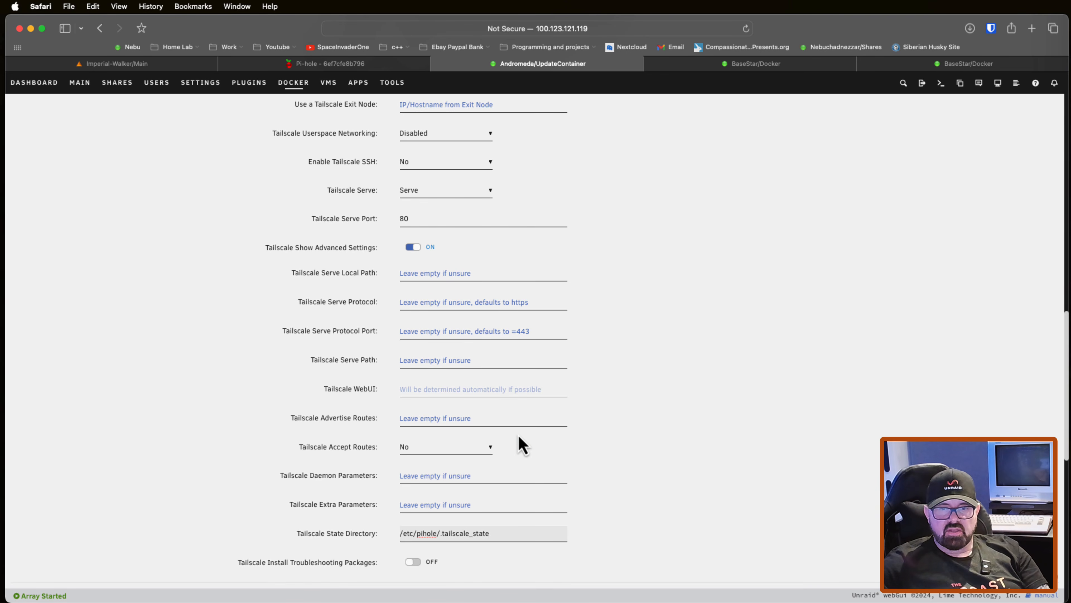
pyautogui.scroll(-12, 523, 444)
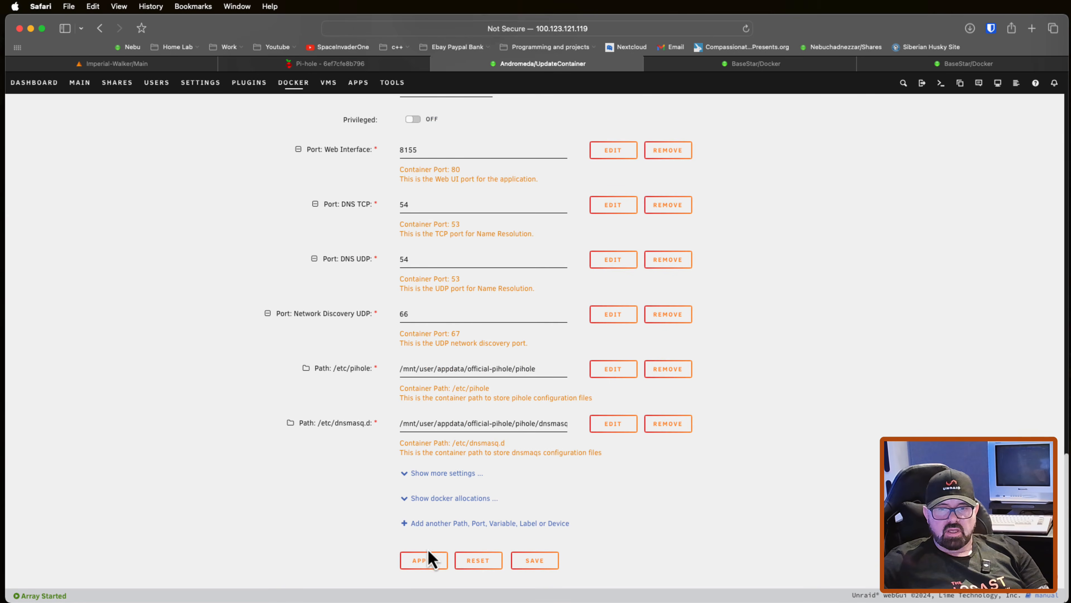
pyautogui.click(424, 561)
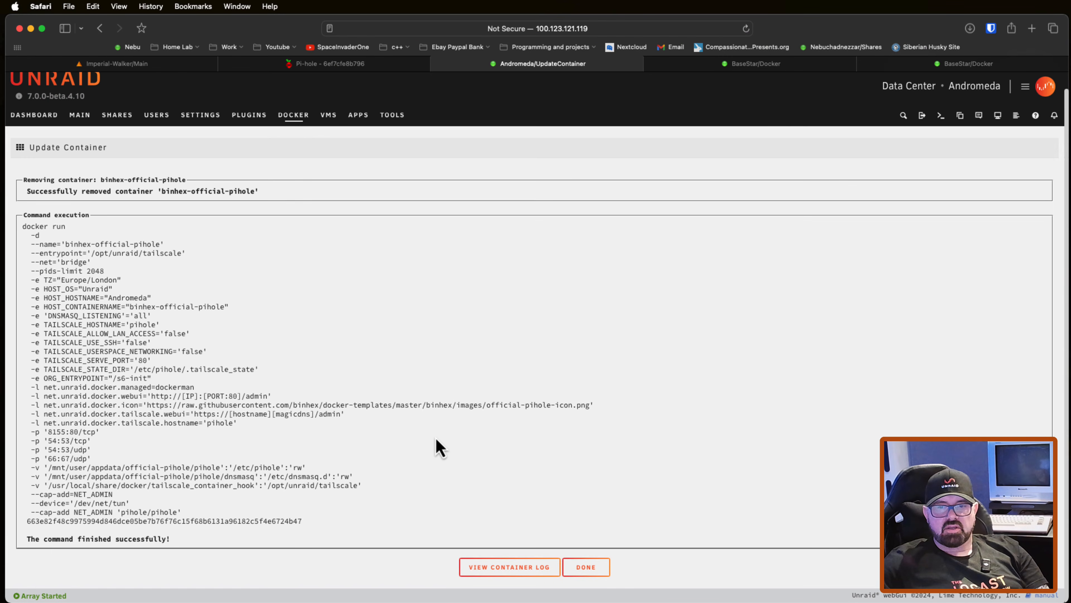
# Step: Open the Pi-hole container's log and connect the pihole device to the tailnet through the Tailscale authentication link
pyautogui.click(506, 570)
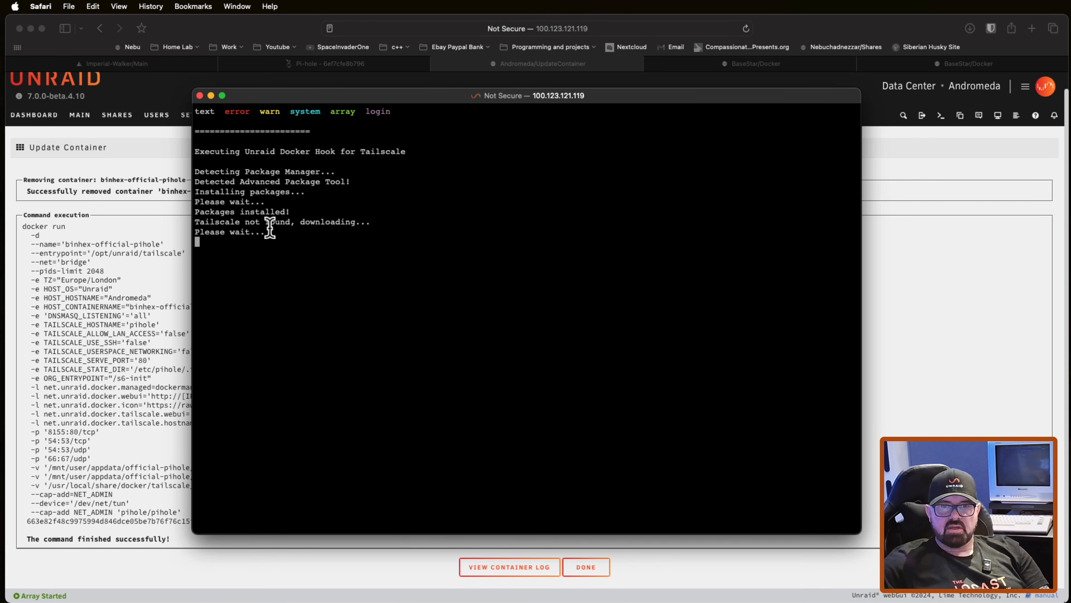
pyautogui.moveTo(505, 274); pyautogui.dragTo(202, 271)
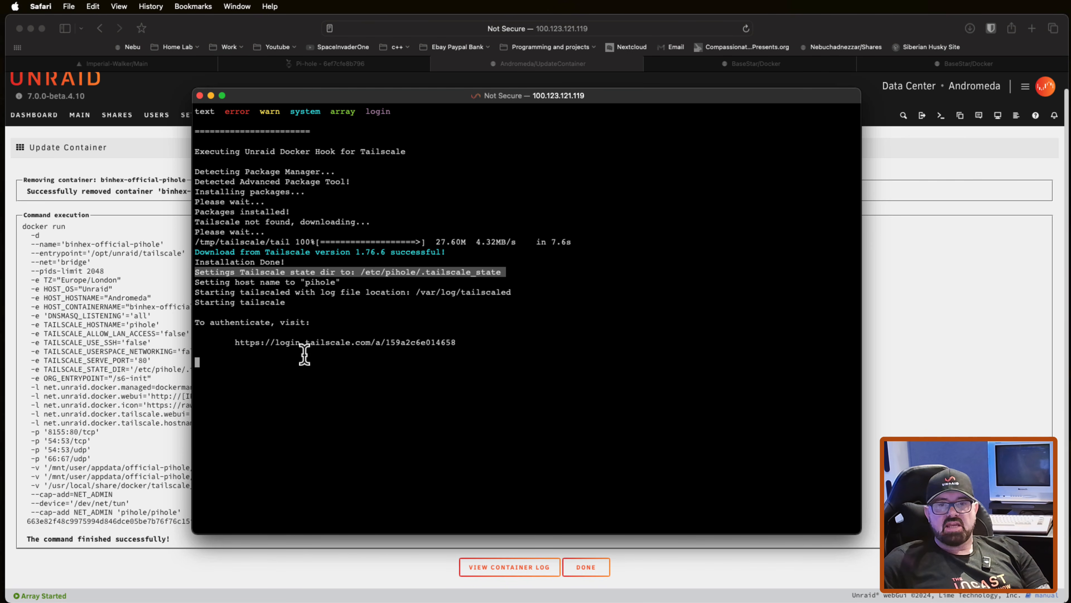
pyautogui.click(333, 344)
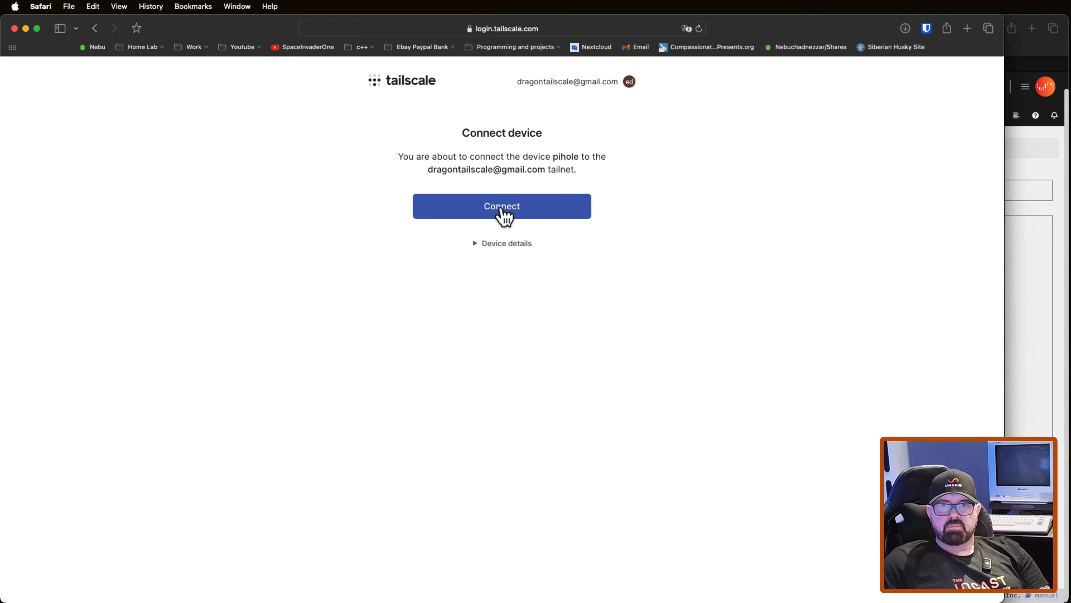
pyautogui.click(501, 209)
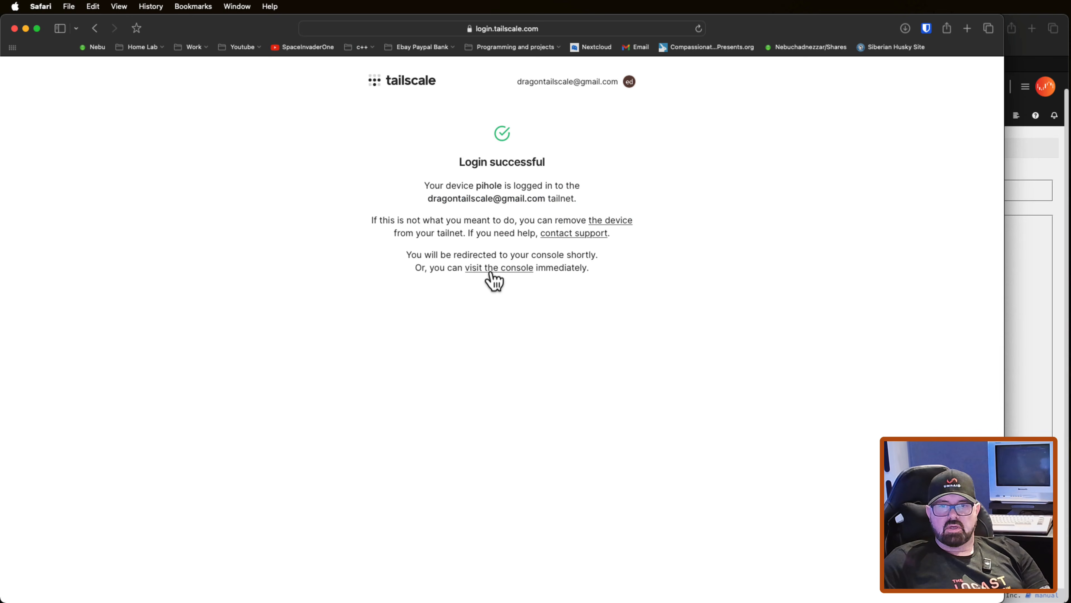
# Step: Check the machine list in the Tailscale admin console, and close the console and container log windows
pyautogui.click(493, 271)
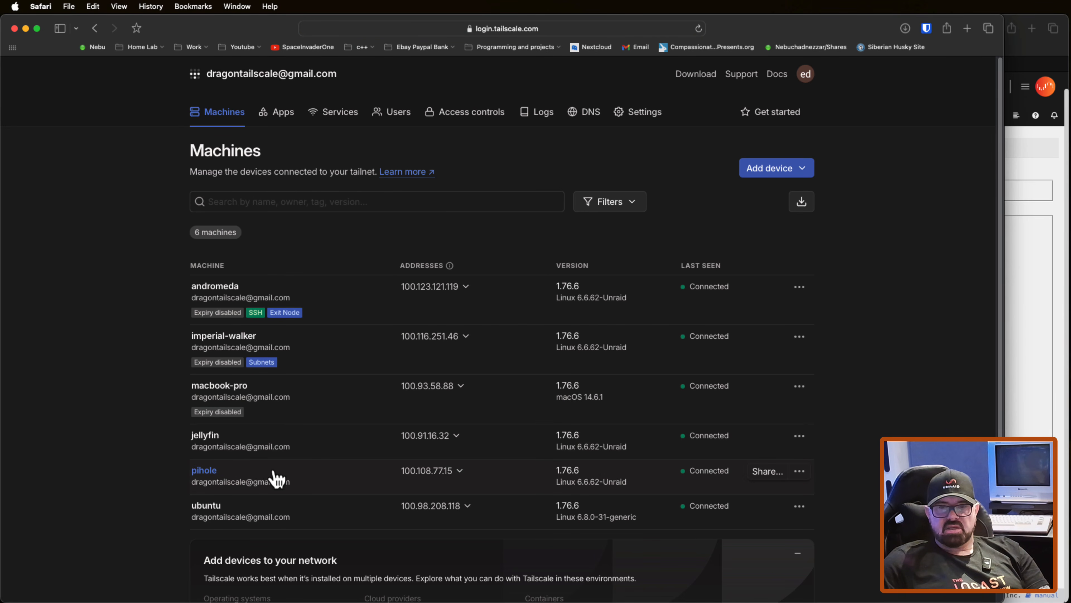
pyautogui.click(14, 29)
pyautogui.click(199, 96)
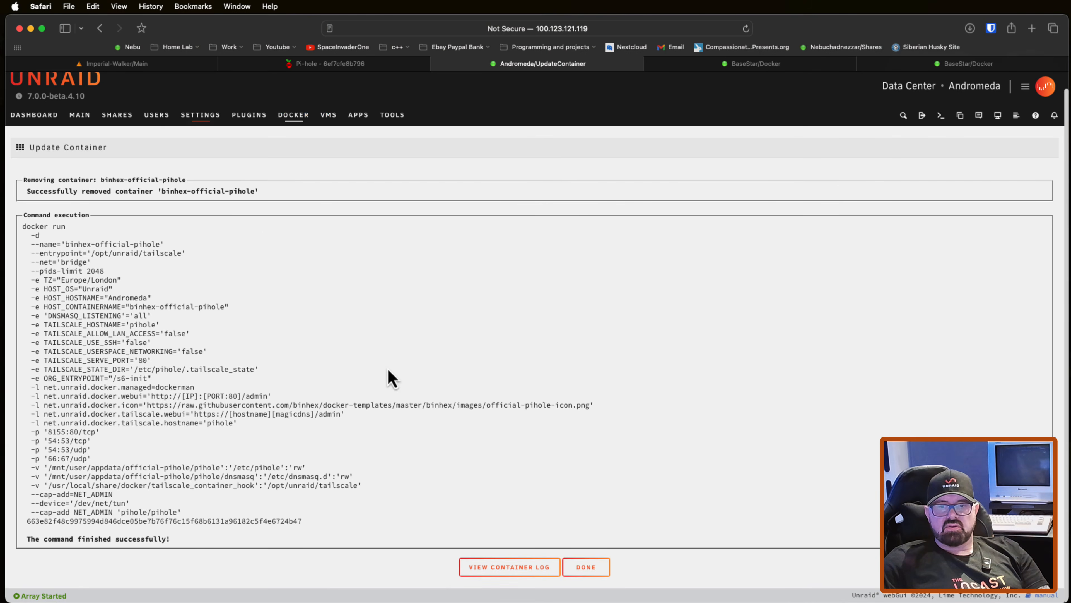
# Step: Return to the Docker container list and open the Tailscale WebUI of binhex-official-pihole
pyautogui.click(586, 567)
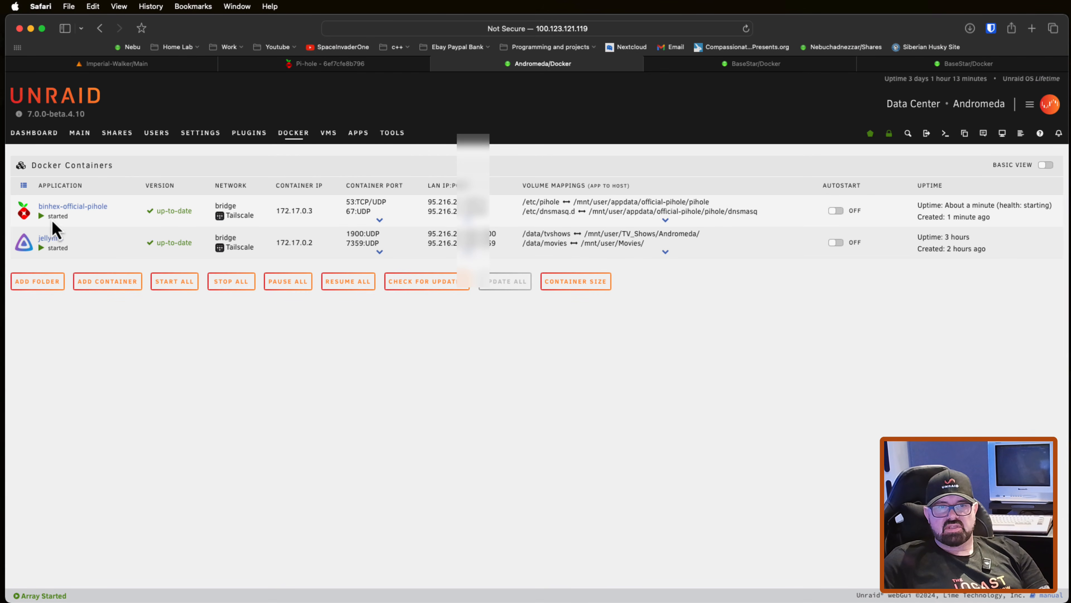
pyautogui.click(24, 211)
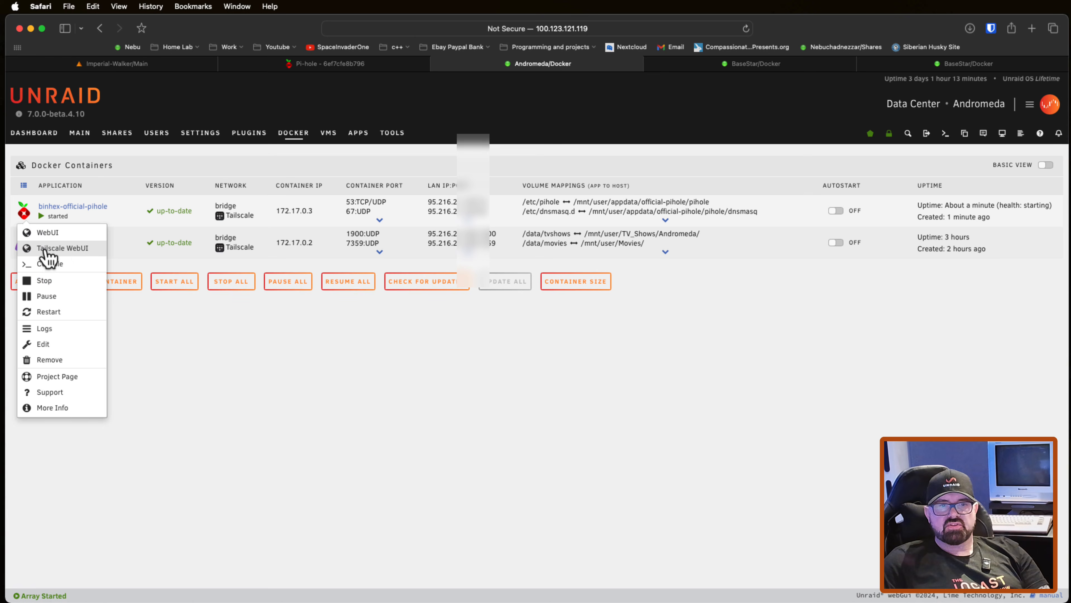
pyautogui.click(63, 248)
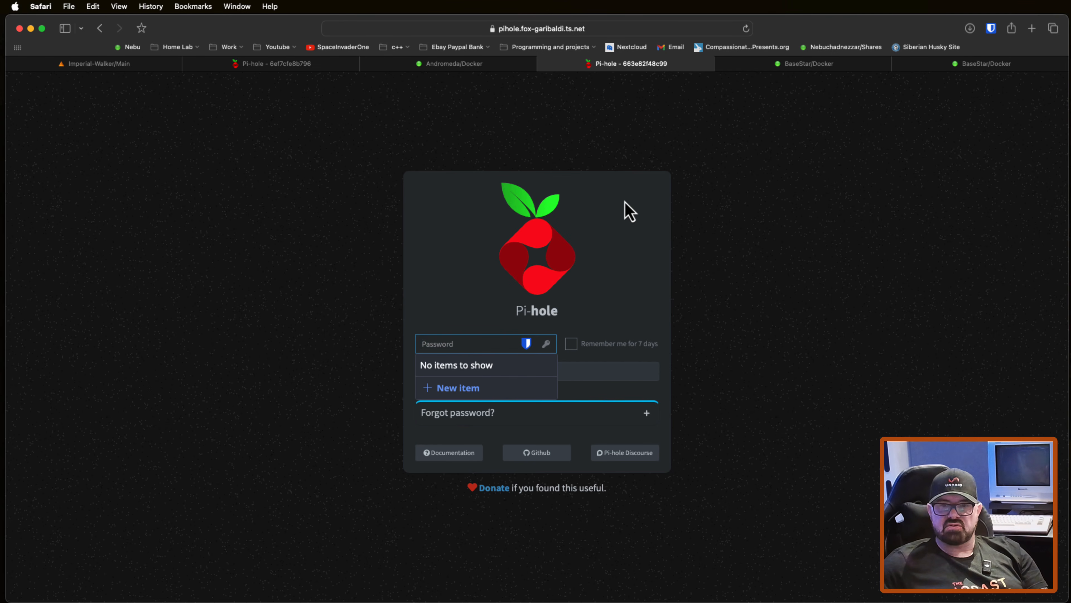
pyautogui.click(686, 216)
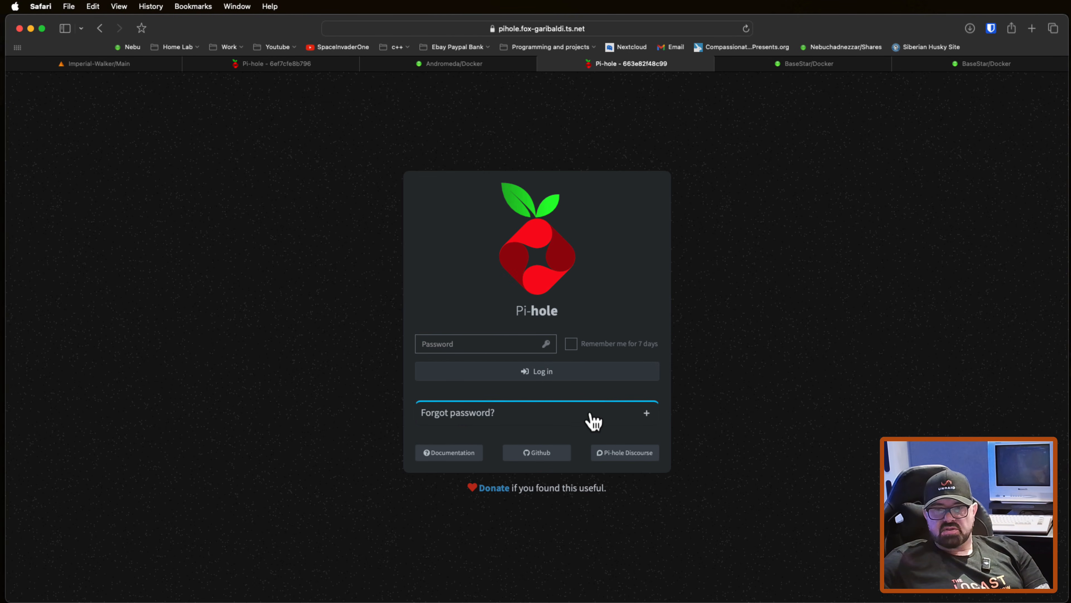
# Step: Expand the forgotten-password help on the Pi-hole login page and copy the command sudo pihole -a -p
pyautogui.click(648, 413)
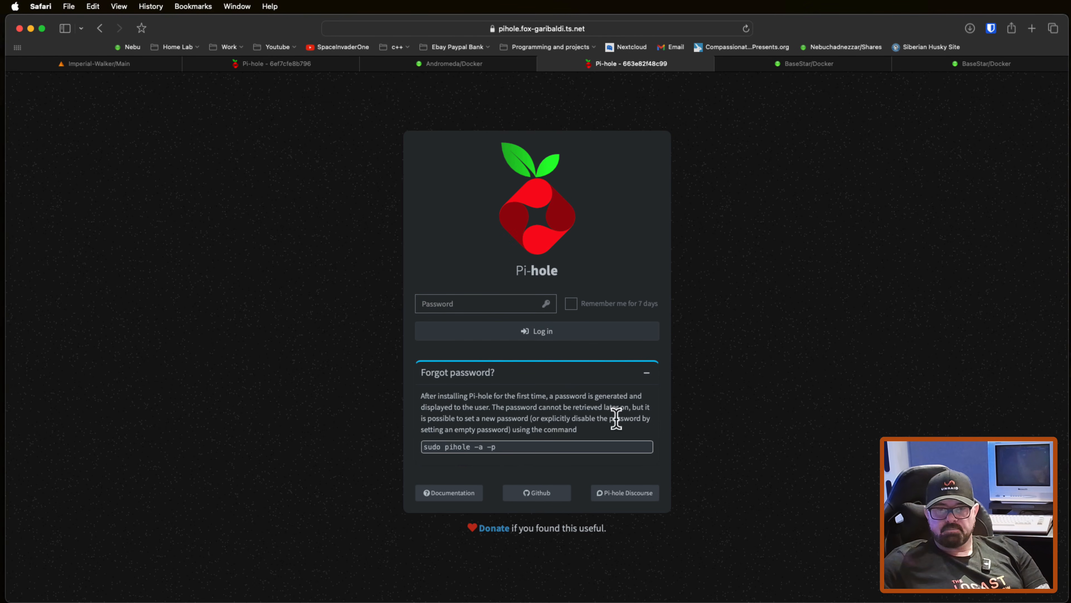
pyautogui.moveTo(505, 447); pyautogui.dragTo(415, 446)
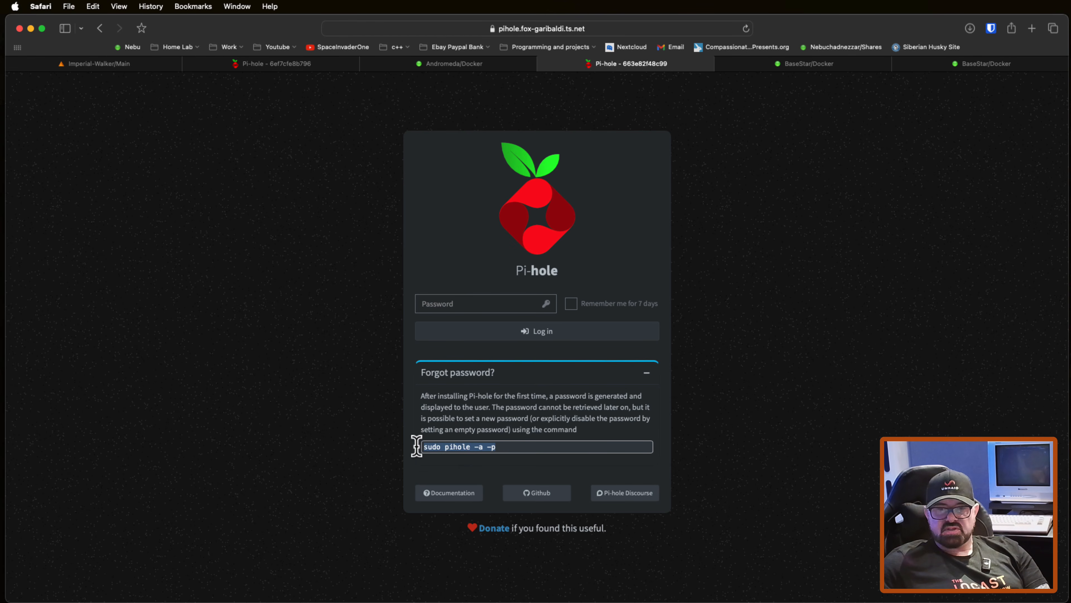
pyautogui.rightClick(450, 447)
pyautogui.click(486, 497)
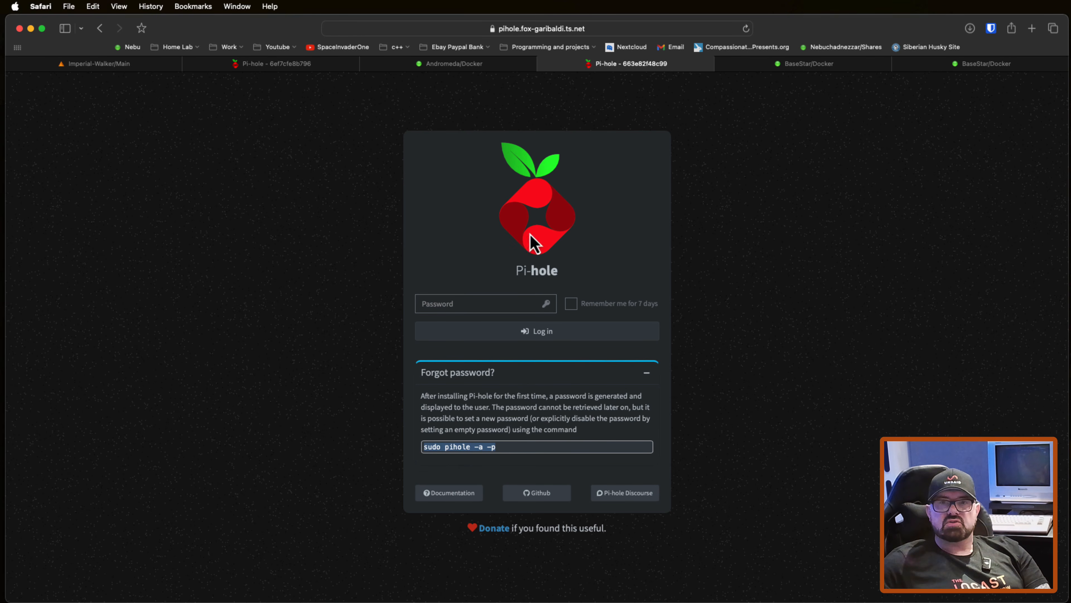
# Step: Run sudo pihole -a -p in the binhex-official-pihole container's console, enter and confirm a new Pi-hole password, and close the console
pyautogui.click(450, 67)
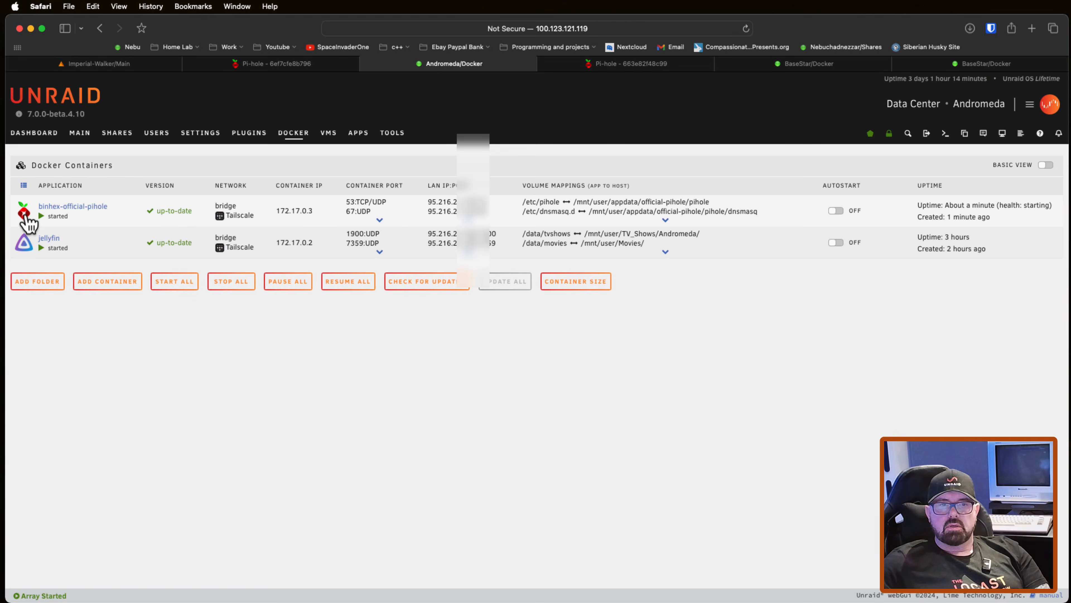
pyautogui.click(26, 214)
pyautogui.click(46, 263)
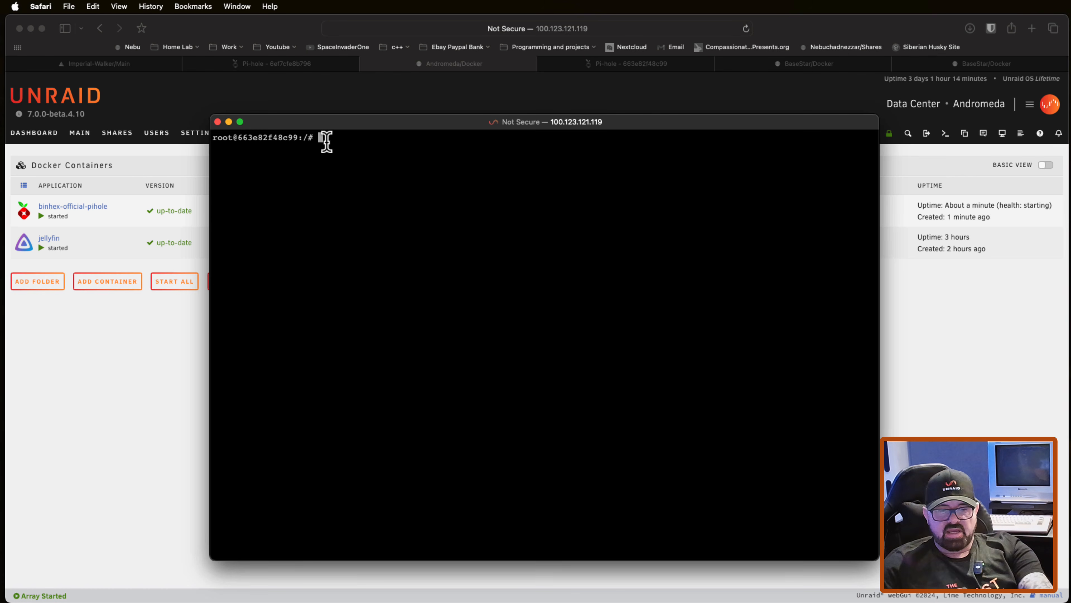
pyautogui.press('super+v')
pyautogui.press('Return')
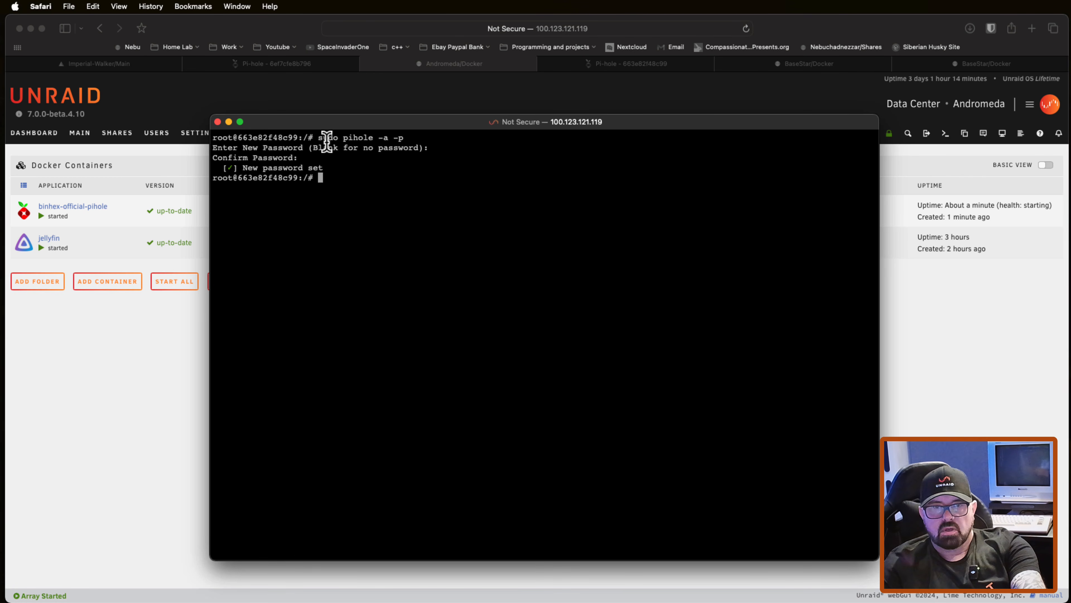
pyautogui.click(218, 123)
# Step: Log in to the Pi-hole web interface with the account password and open the adlist management page
pyautogui.click(629, 65)
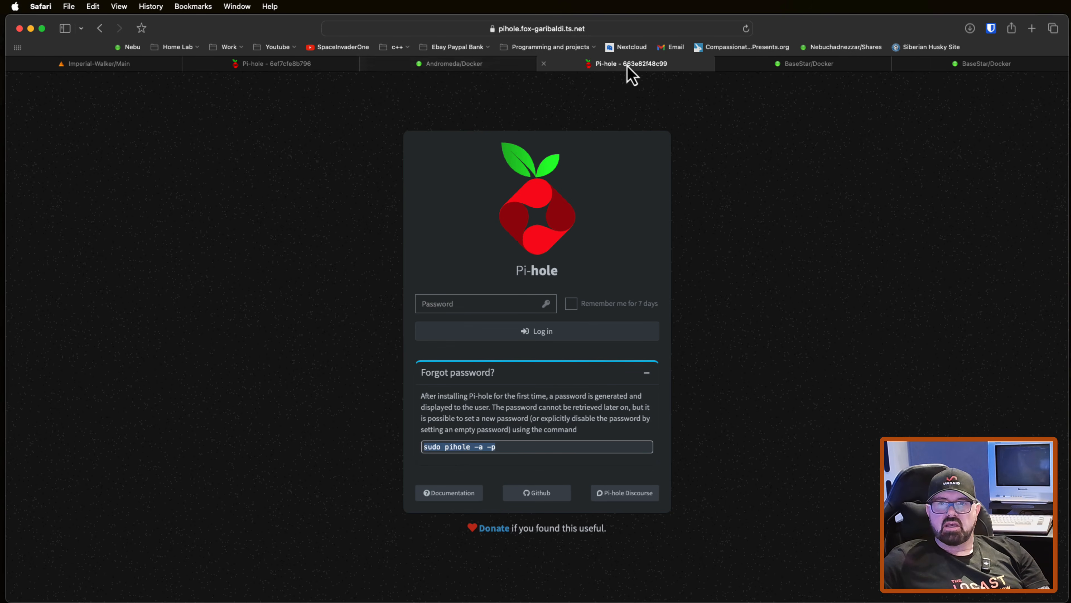
pyautogui.click(436, 304)
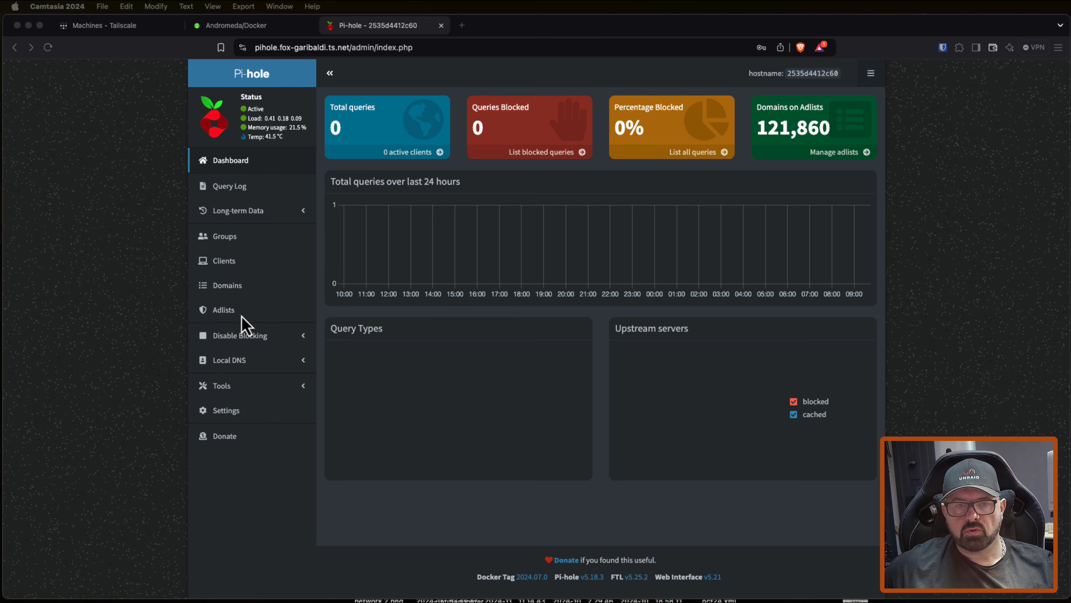
pyautogui.click(226, 315)
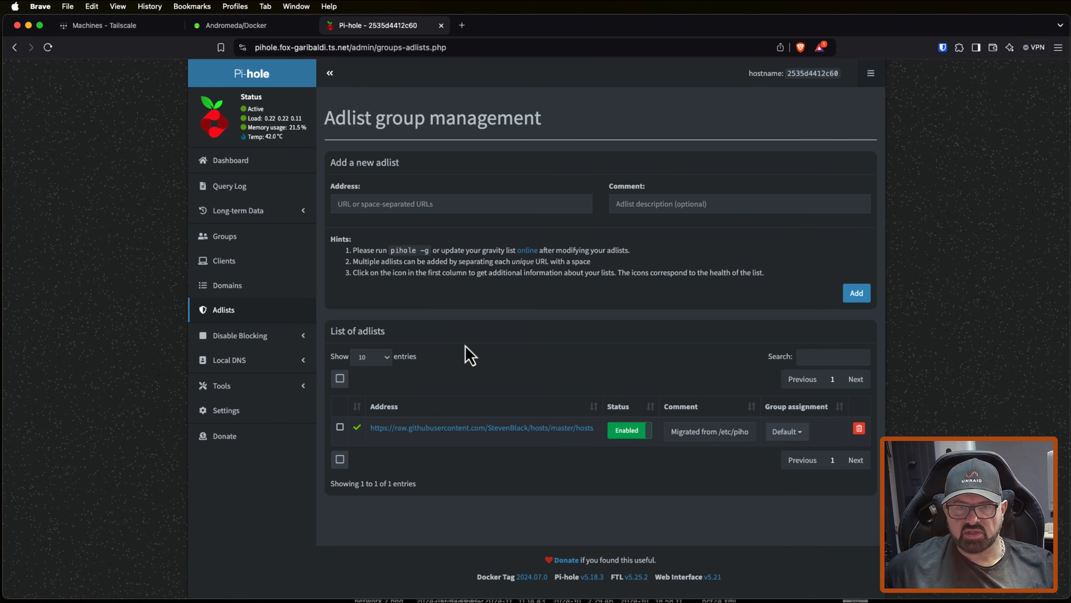
pyautogui.click(370, 207)
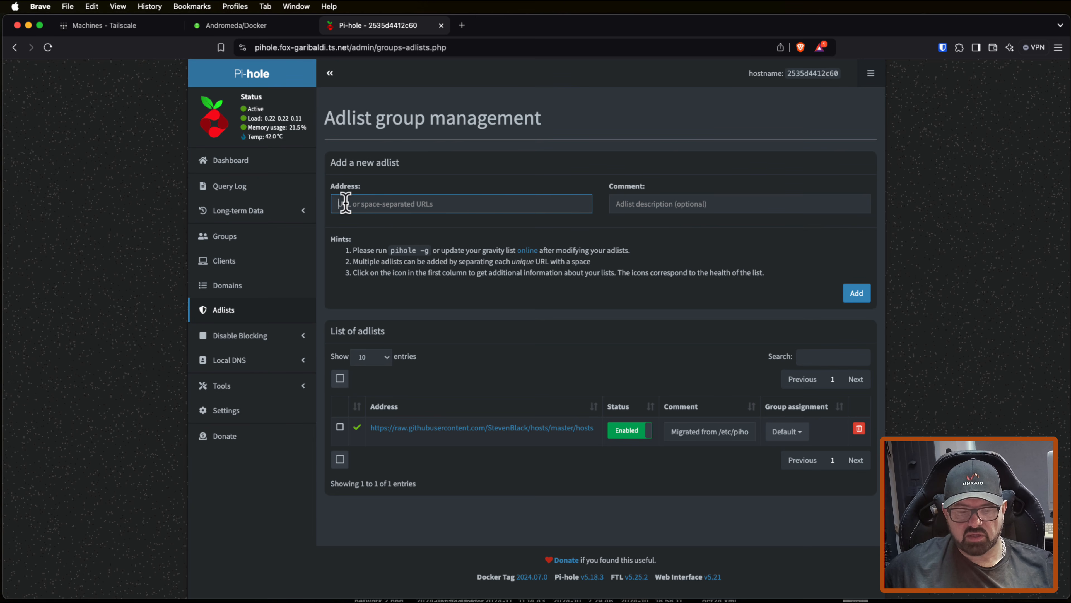
pyautogui.press('super+v')
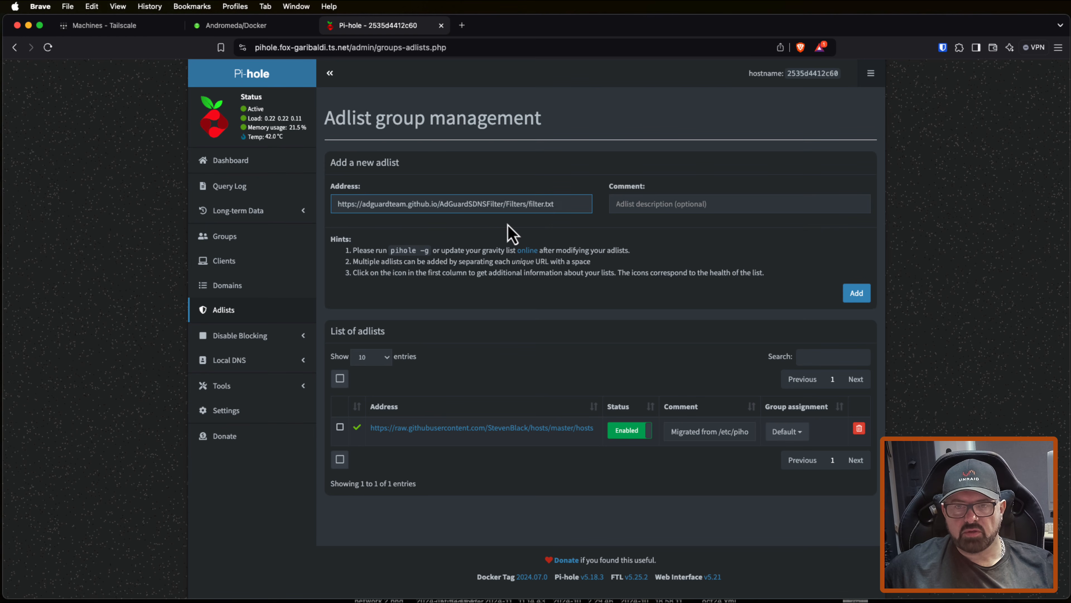
pyautogui.click(637, 206)
pyautogui.write('adg')
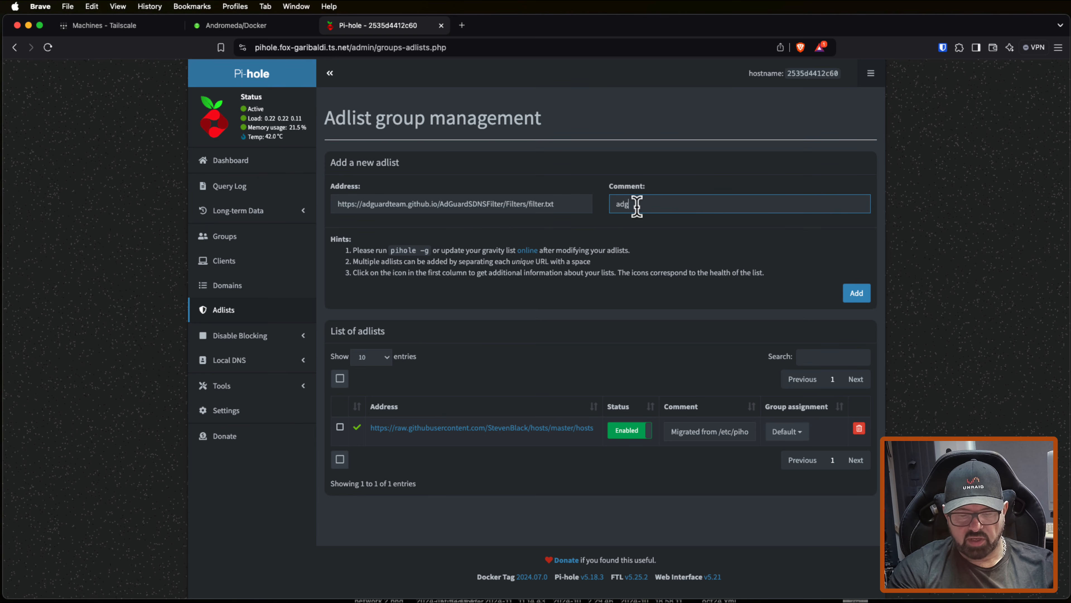
pyautogui.write('uard')
pyautogui.press('Return')
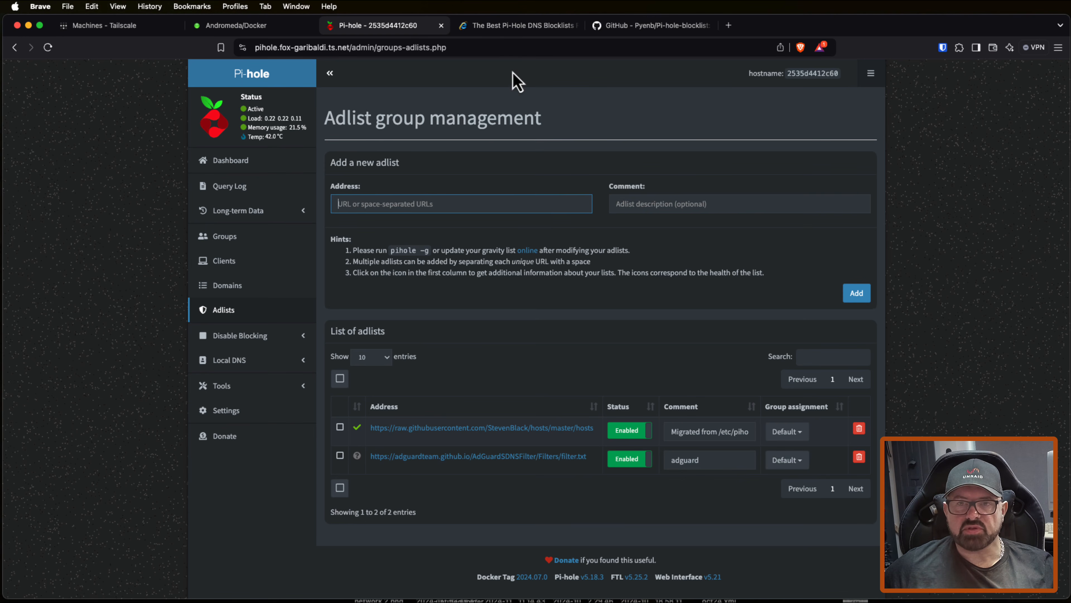
# Step: Examine the article on Firebog's Pi-hole blocklists and the Pyenb/Pi-hole-blocklist GitHub README for the list's size and usage
pyautogui.click(520, 26)
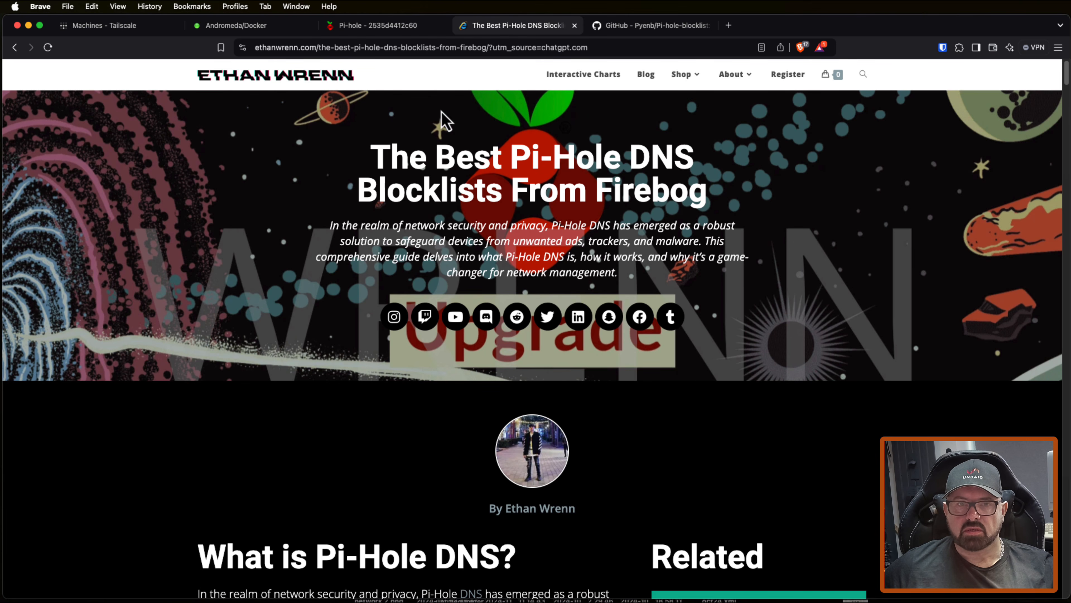
pyautogui.scroll(-15, 496, 203)
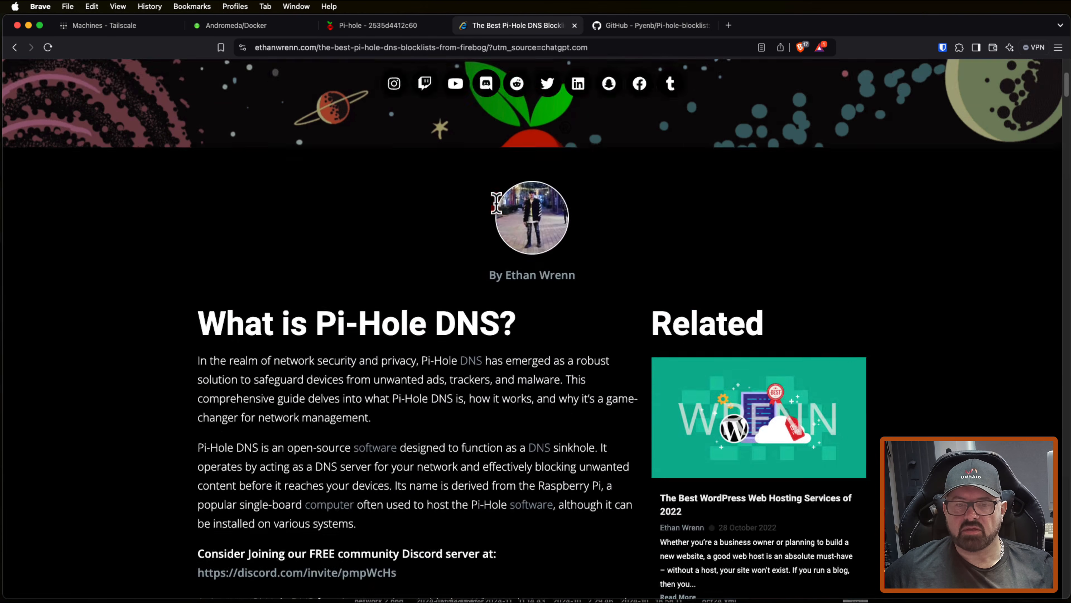
pyautogui.scroll(-20, 496, 202)
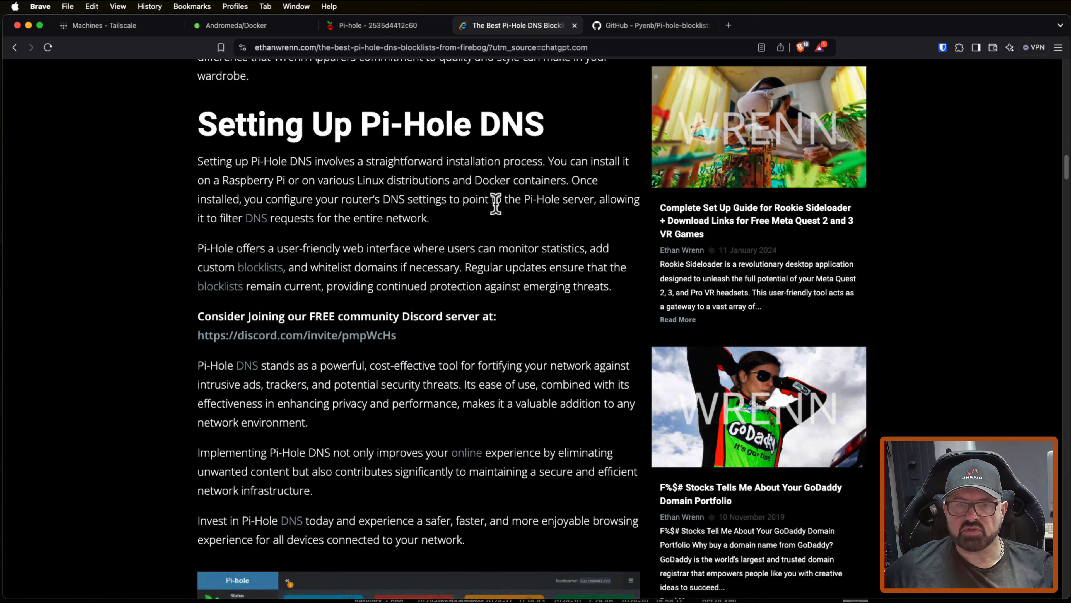
pyautogui.scroll(-5, 488, 228)
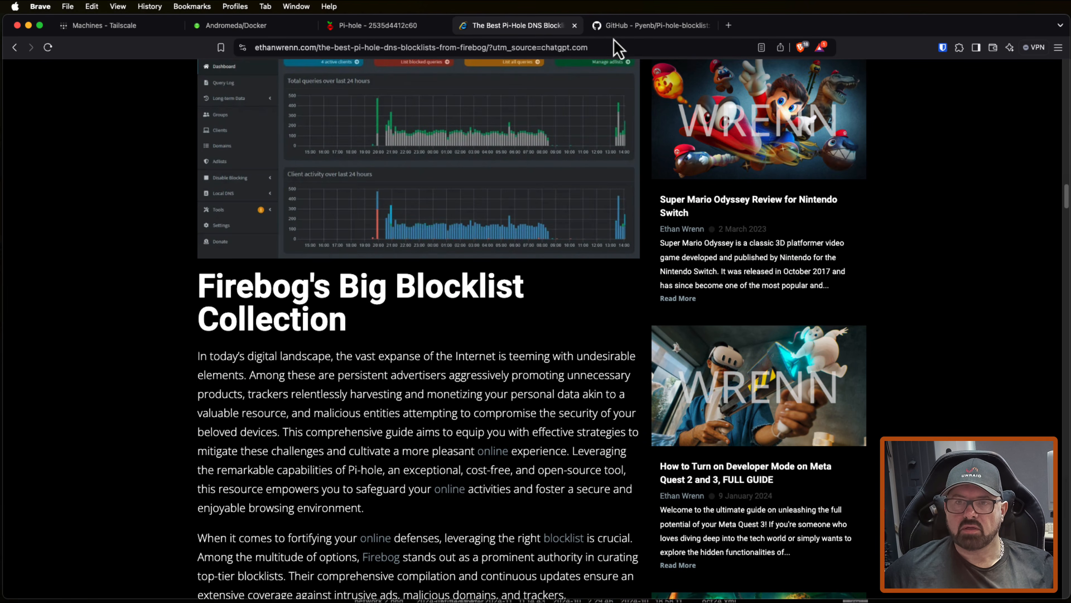
pyautogui.click(619, 29)
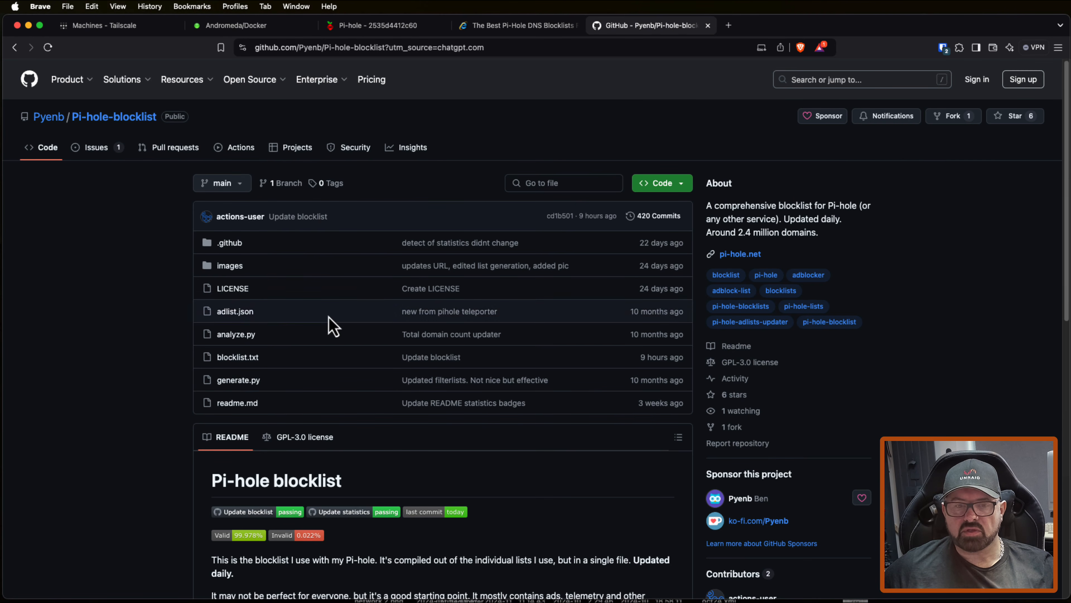
pyautogui.scroll(-8, 192, 304)
pyautogui.scroll(-3, 211, 311)
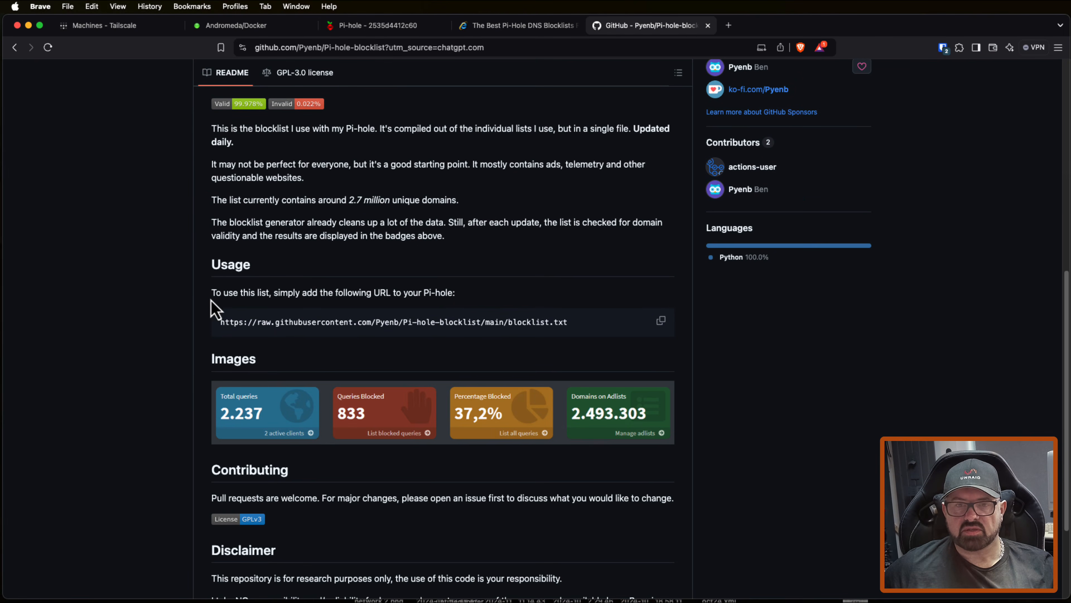
pyautogui.moveTo(349, 200); pyautogui.dragTo(454, 199)
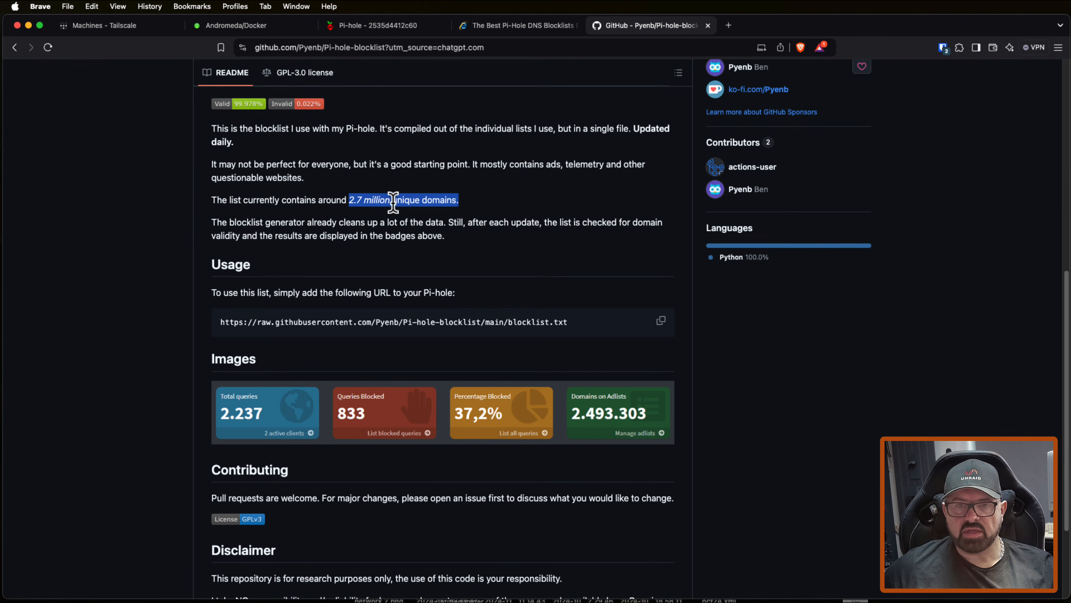
pyautogui.click(541, 224)
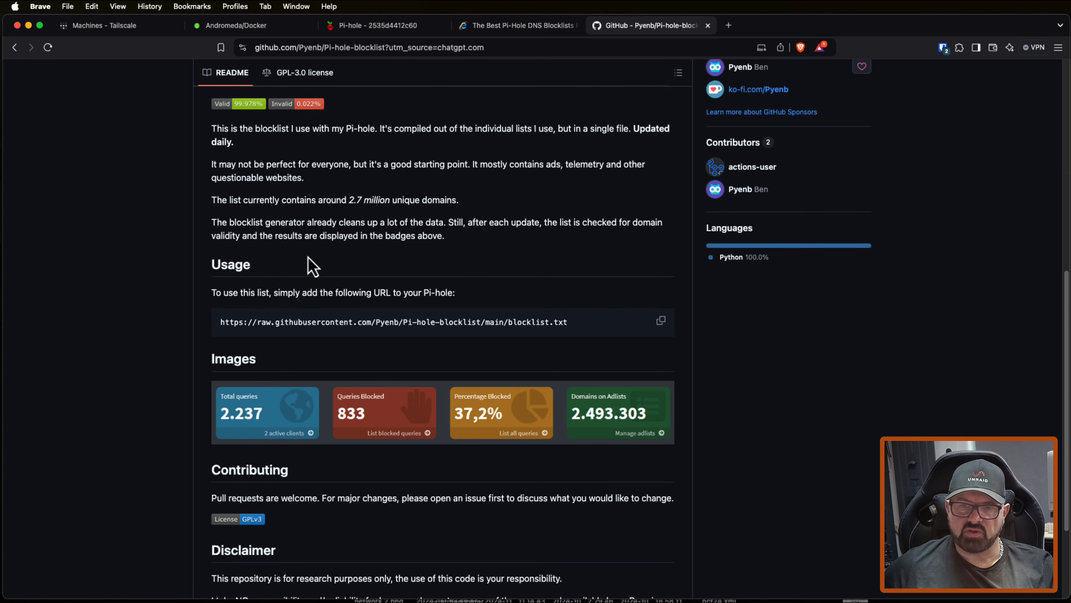
pyautogui.click(661, 320)
pyautogui.press('super+3')
pyautogui.rightClick(411, 205)
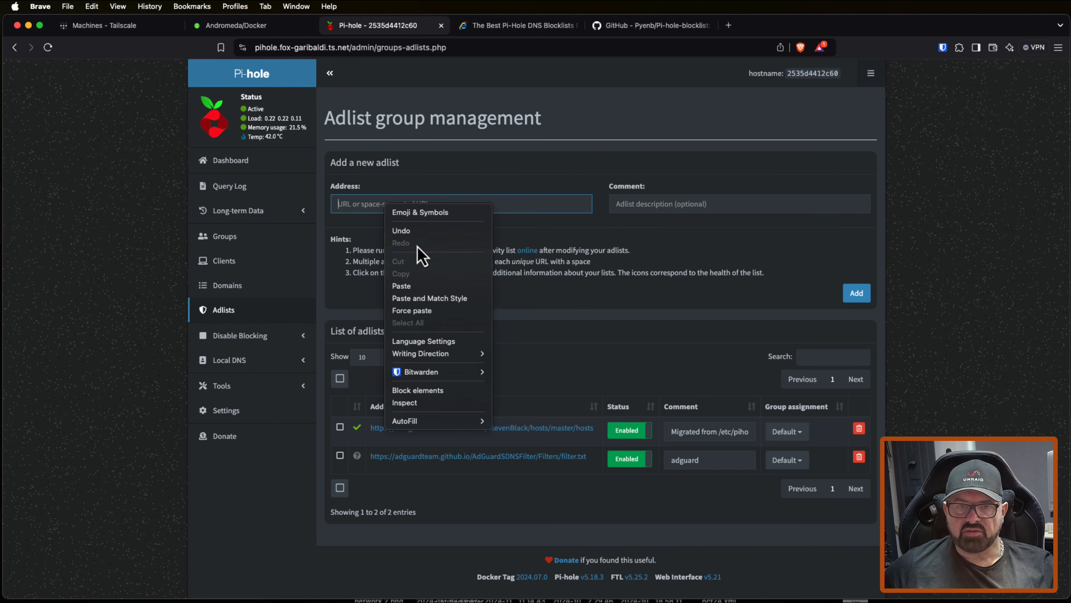
pyautogui.click(421, 286)
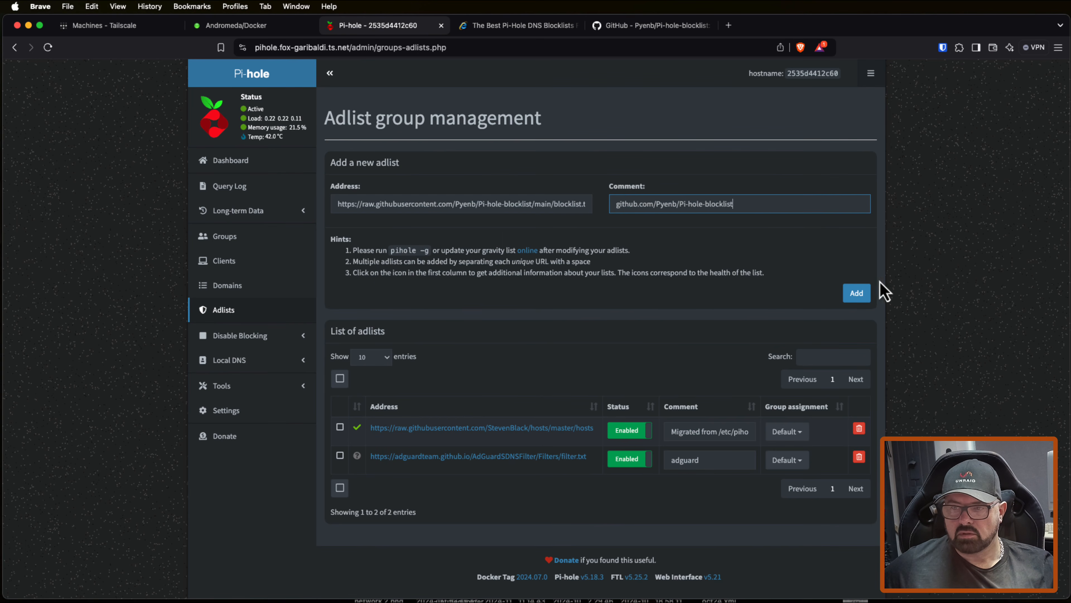
pyautogui.click(856, 293)
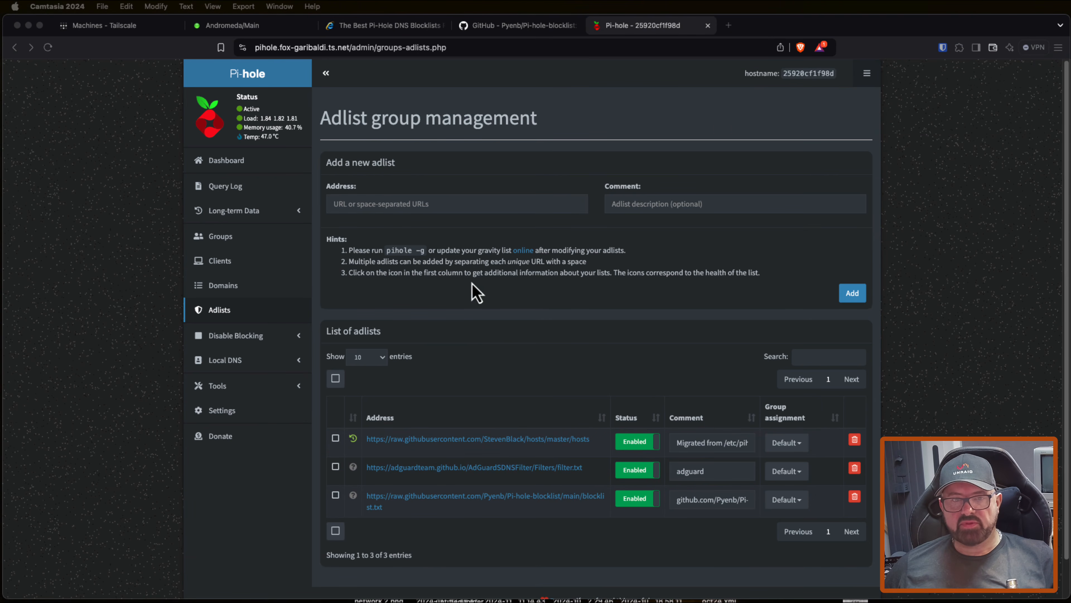
# Step: Check the number of domains on adlists in the Pi-hole dashboard and return to the adlist management page
pyautogui.click(231, 166)
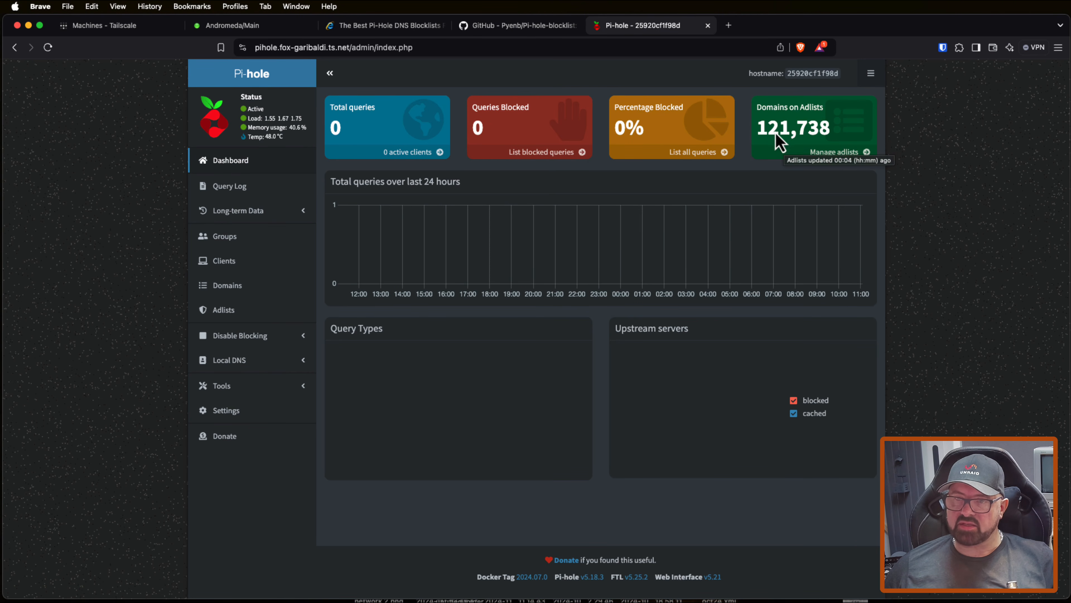
pyautogui.click(222, 311)
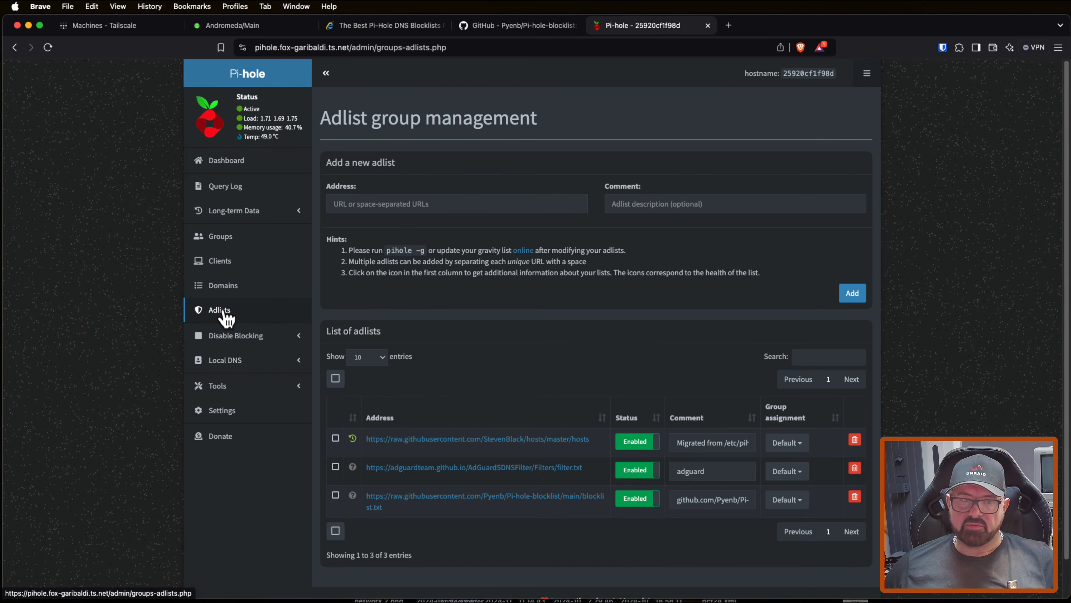
# Step: Check the health status of the adguard adlist in its details
pyautogui.click(364, 469)
pyautogui.scroll(-4, 486, 443)
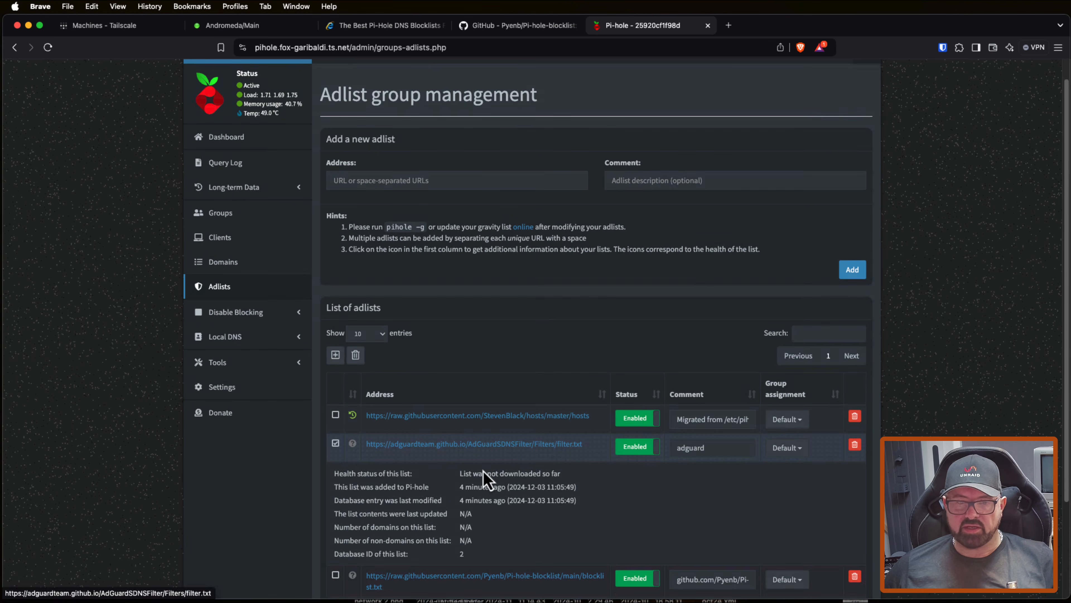
pyautogui.moveTo(463, 355); pyautogui.dragTo(557, 355)
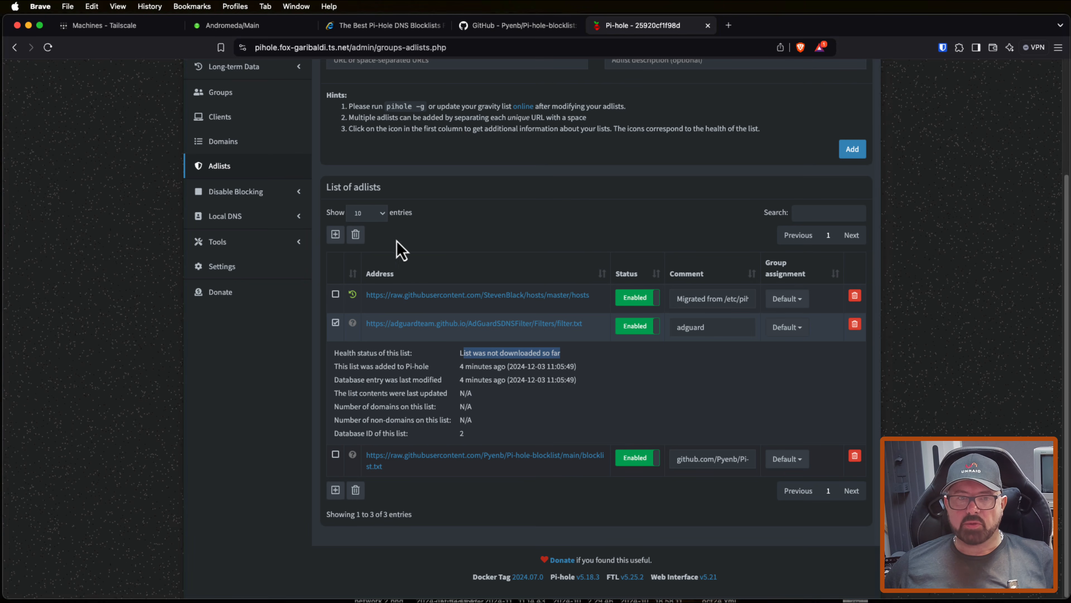
# Step: Update gravity to download the newly added adlists and check the domain count on the Pi-hole dashboard
pyautogui.click(226, 244)
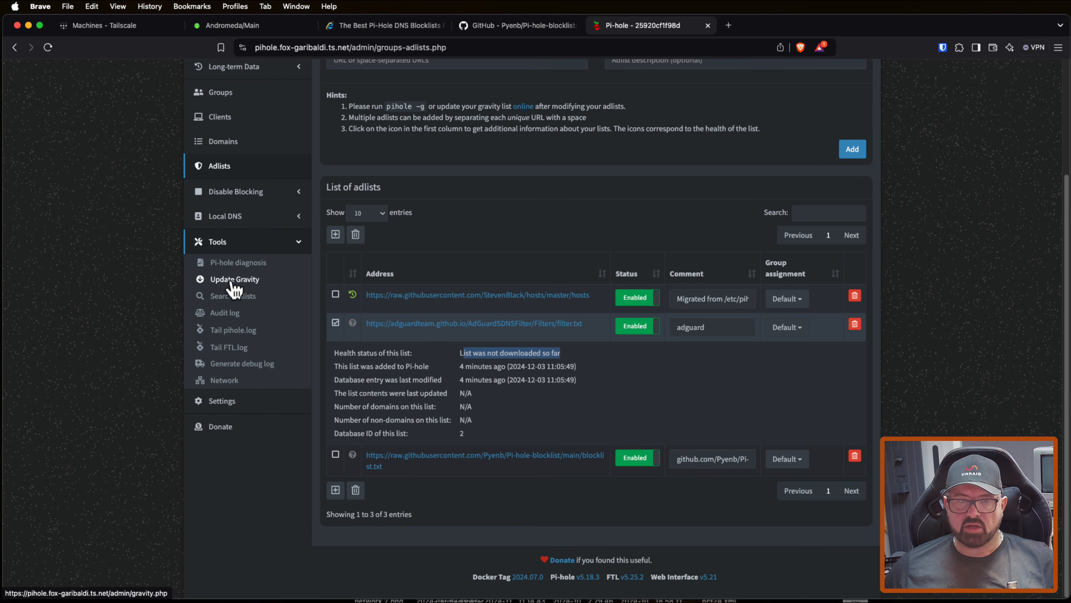
pyautogui.click(249, 289)
pyautogui.click(608, 175)
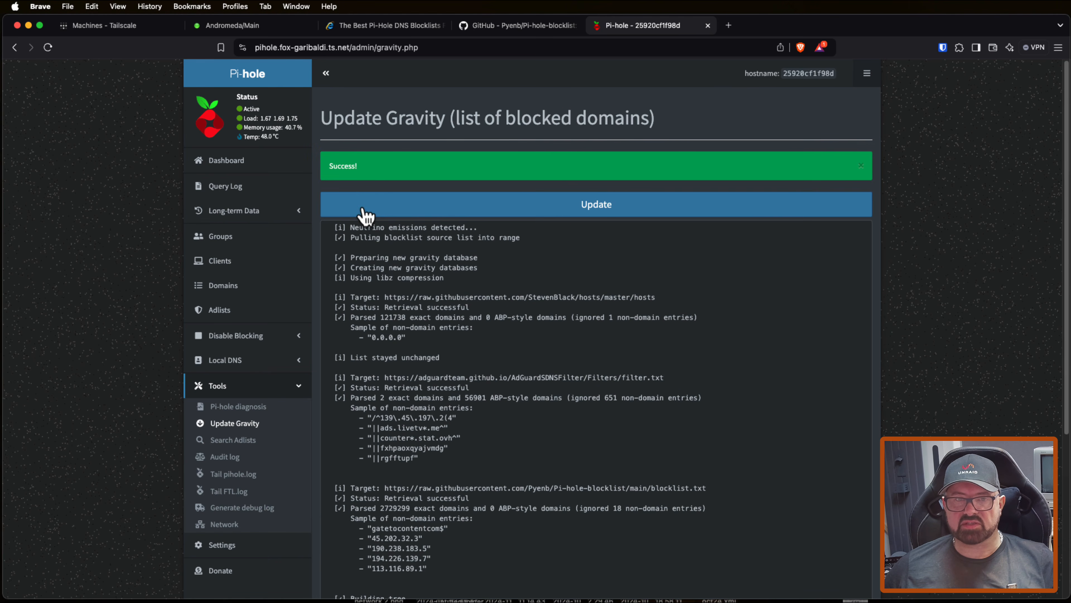
pyautogui.click(237, 172)
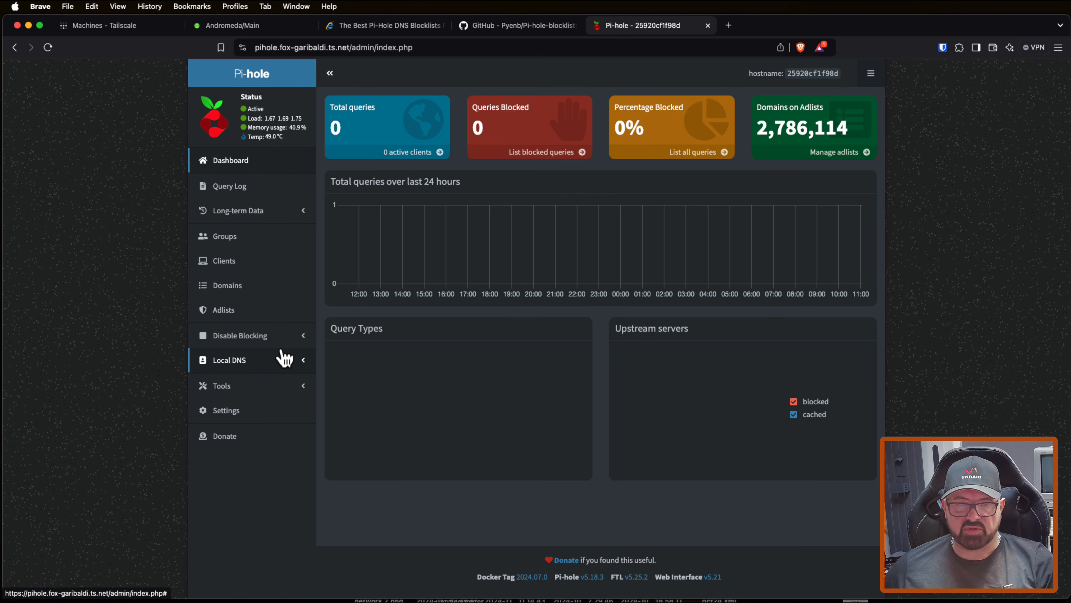
# Step: Review the DHCP server options in the Pi-hole settings
pyautogui.click(242, 420)
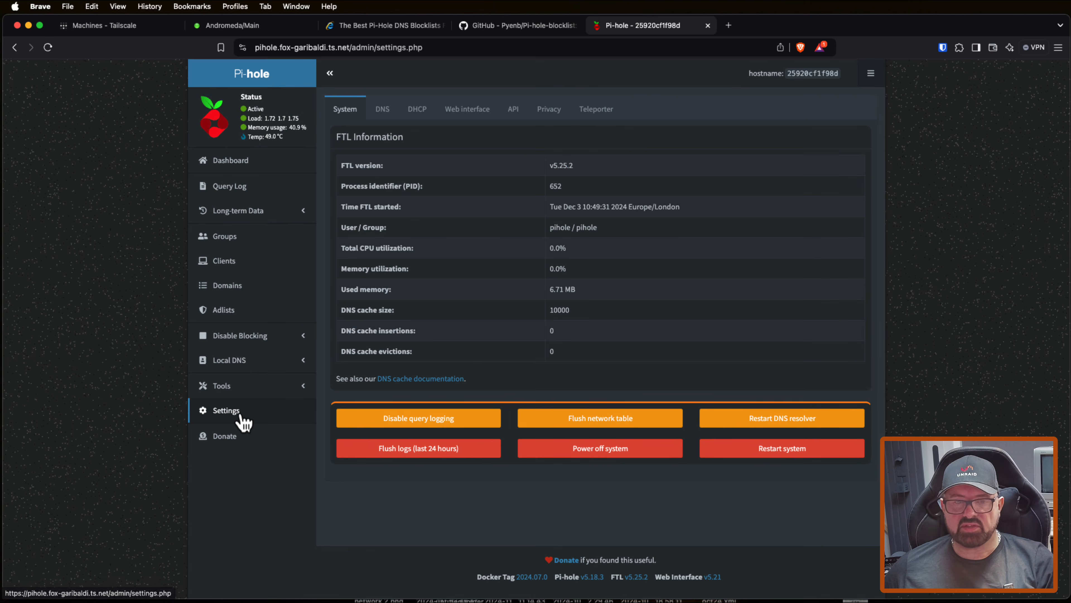
pyautogui.click(387, 115)
pyautogui.click(420, 117)
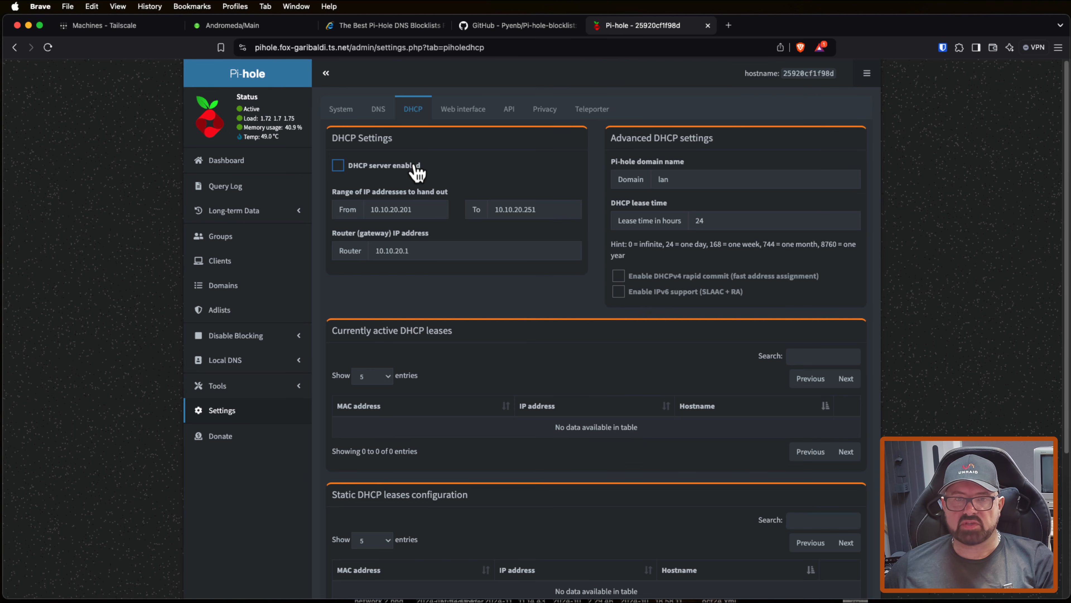
# Step: Replace Google as upstream DNS with both IPv4 servers each of OpenDNS, Quad9 (unfiltered, no DNSSEC) and Cloudflare
pyautogui.click(380, 117)
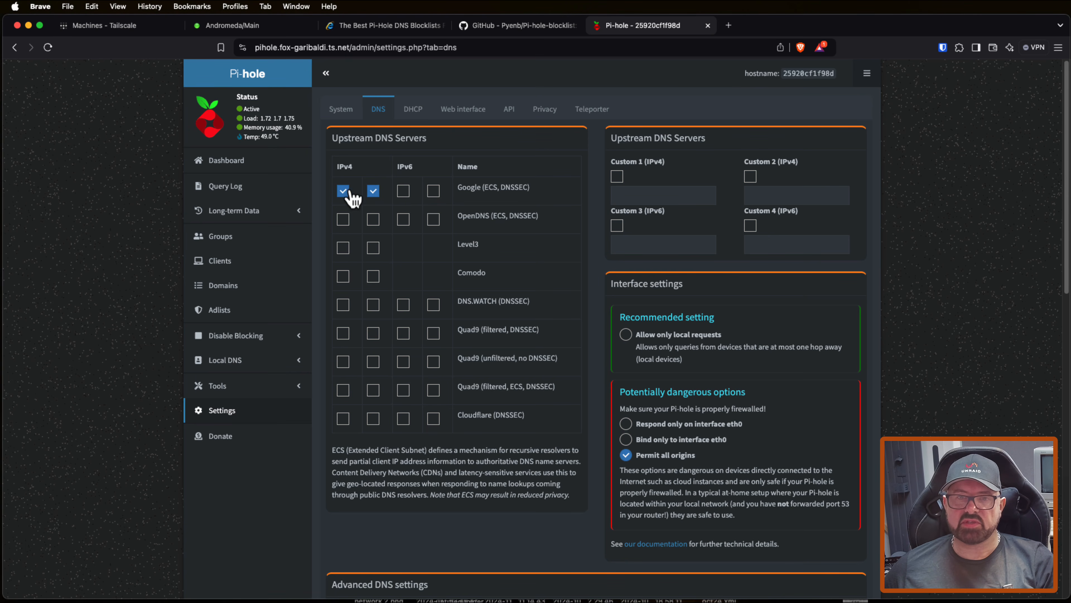
pyautogui.click(375, 192)
pyautogui.click(345, 193)
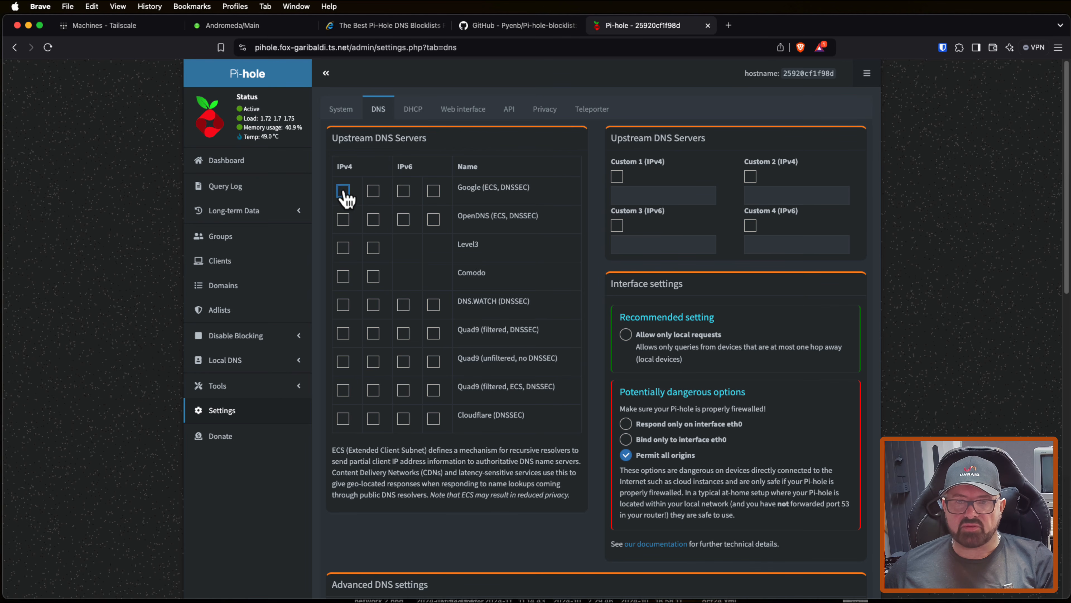
pyautogui.click(343, 220)
pyautogui.click(373, 220)
pyautogui.click(344, 362)
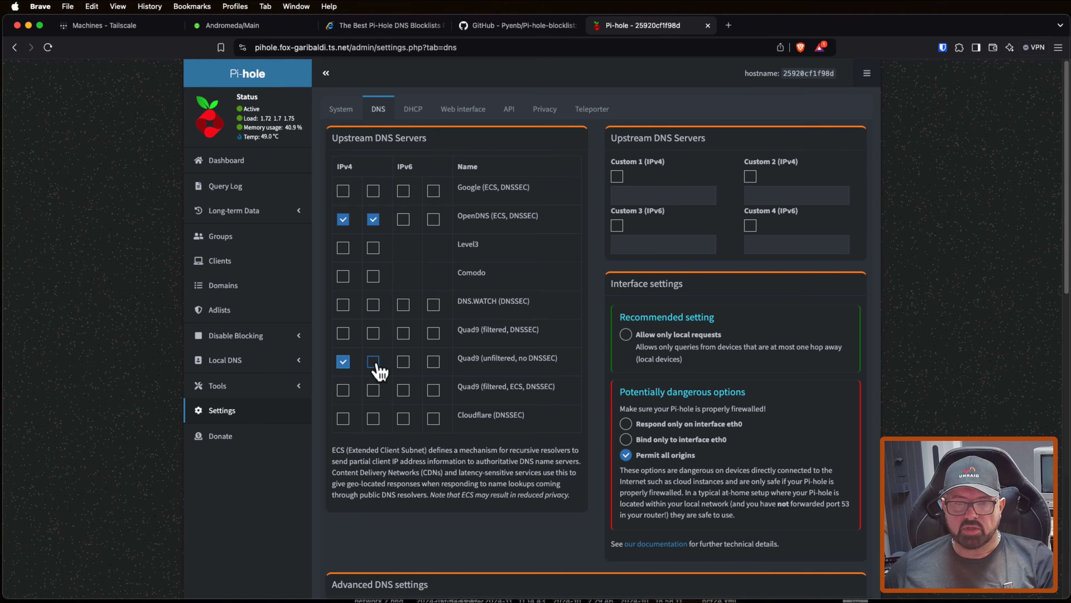
pyautogui.click(373, 362)
pyautogui.click(344, 418)
pyautogui.click(374, 418)
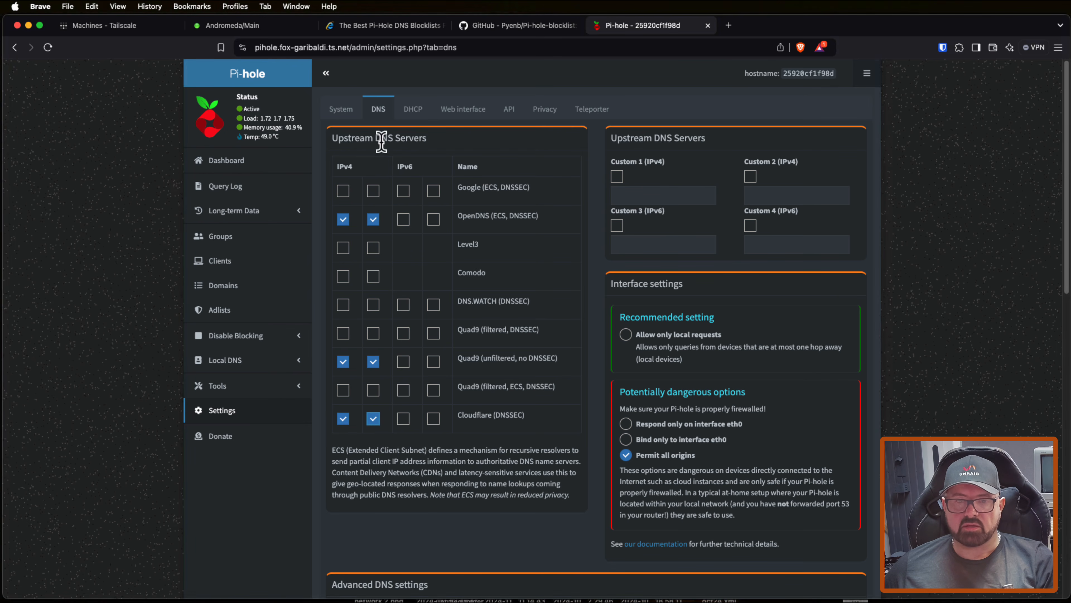
# Step: Save the Pi-hole DNS settings with Use DNSSEC left off and return to the dashboard
pyautogui.scroll(-5, 402, 358)
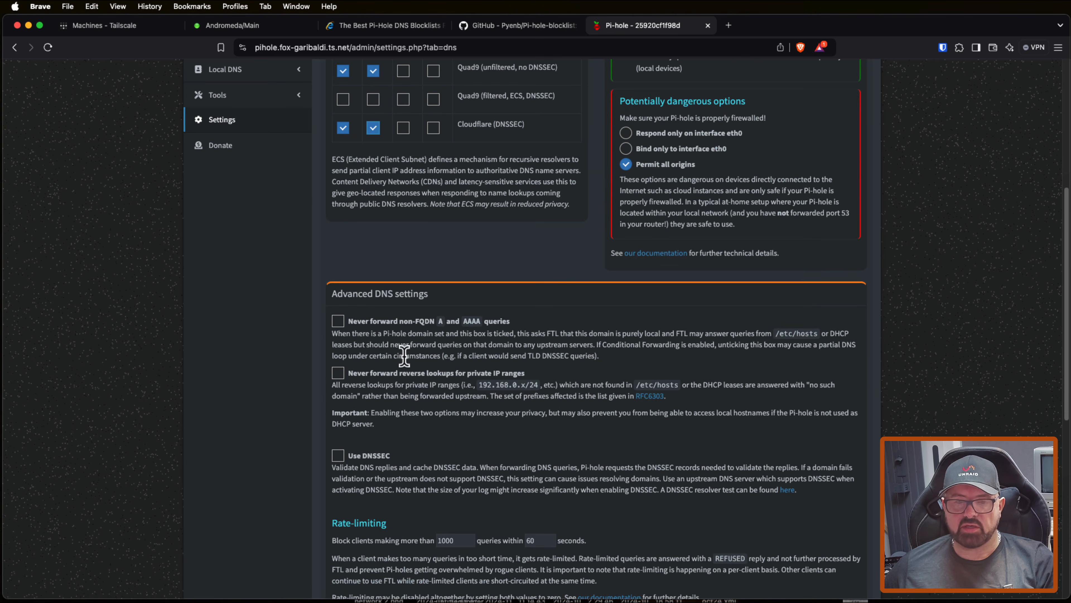
pyautogui.scroll(-3, 404, 357)
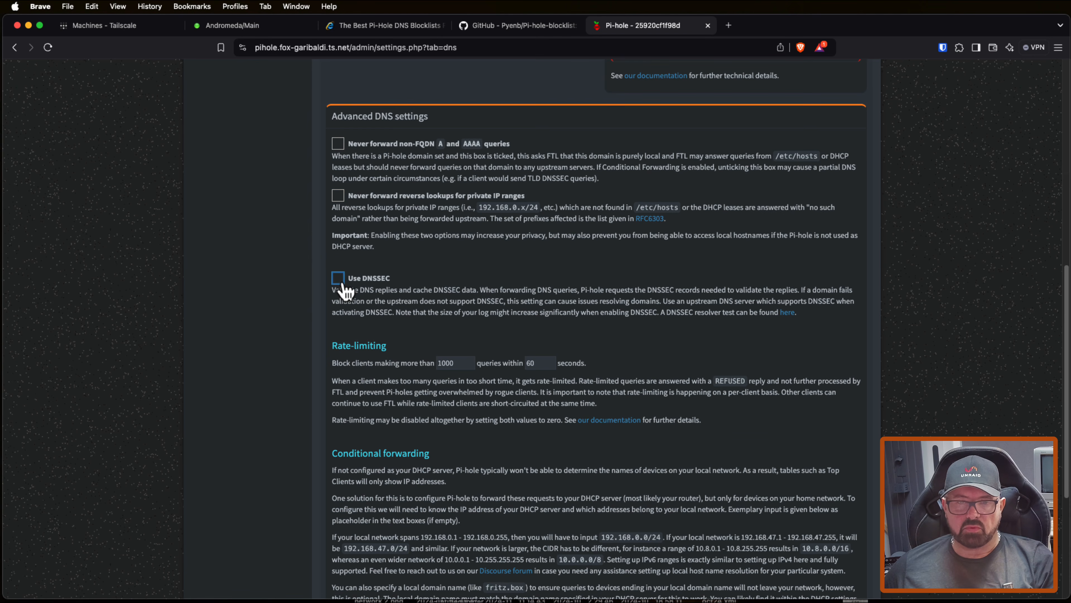
pyautogui.click(340, 279)
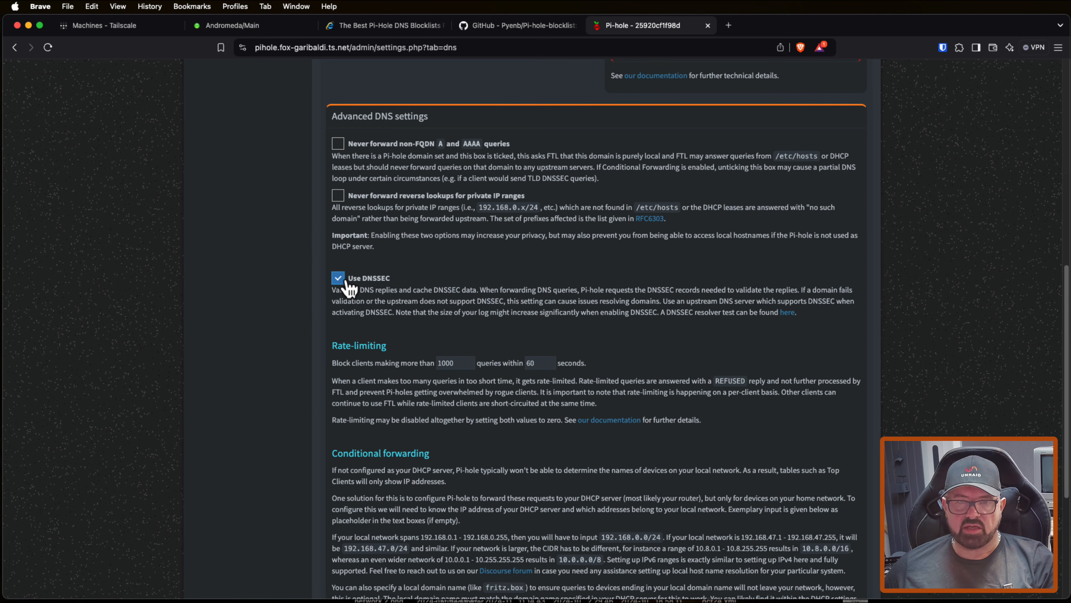
pyautogui.click(339, 279)
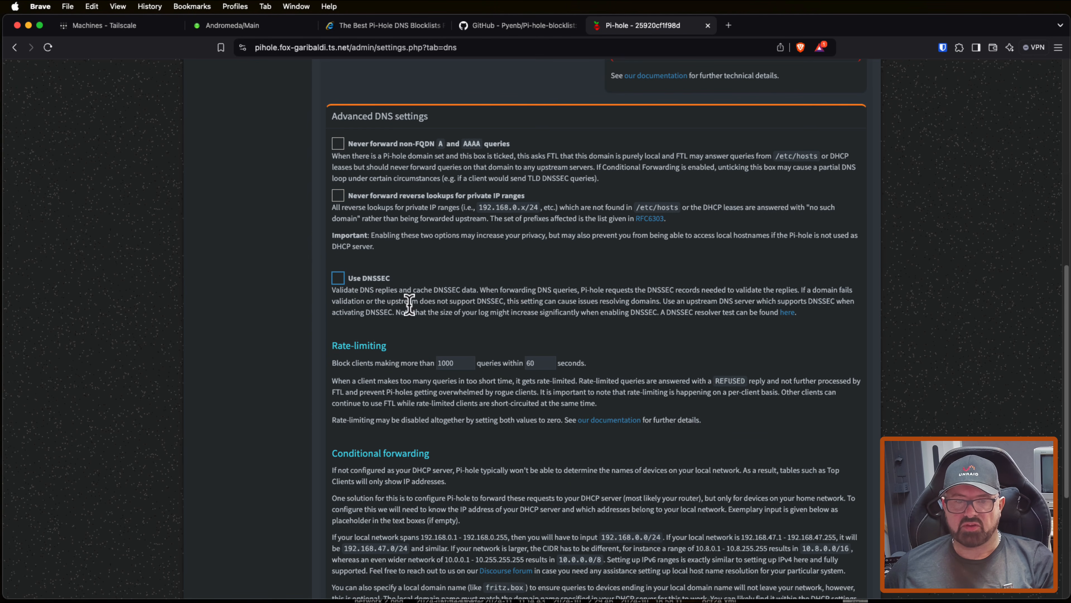
pyautogui.scroll(-5, 399, 287)
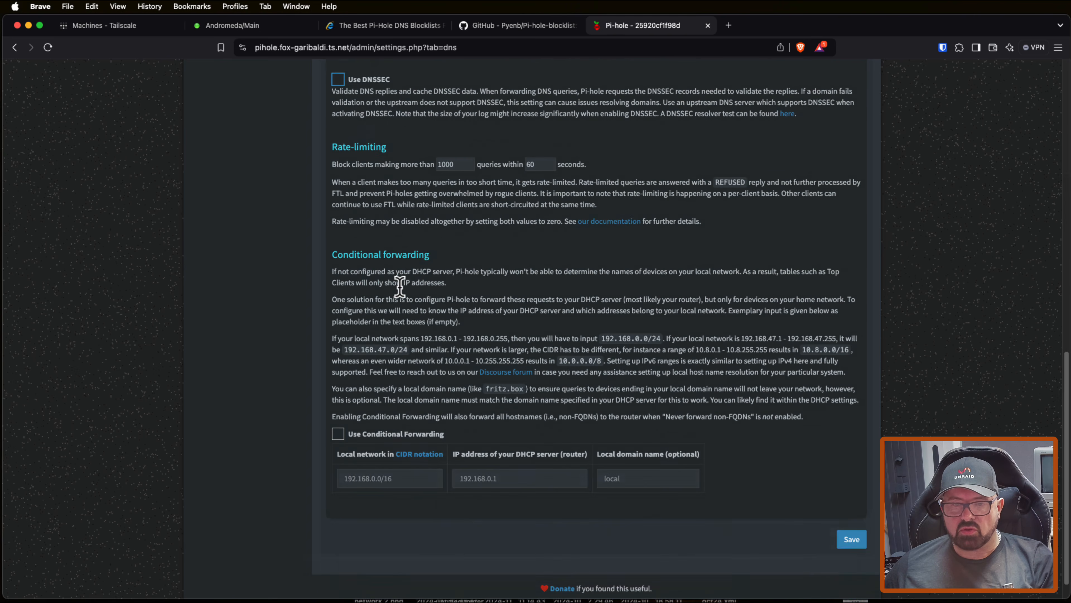
pyautogui.click(852, 511)
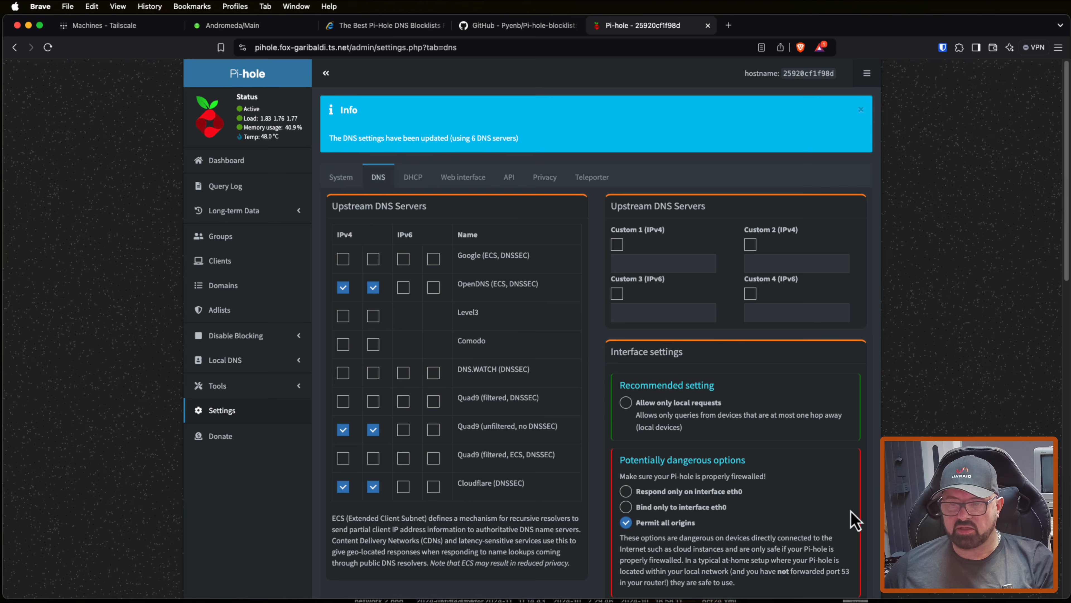
pyautogui.click(234, 166)
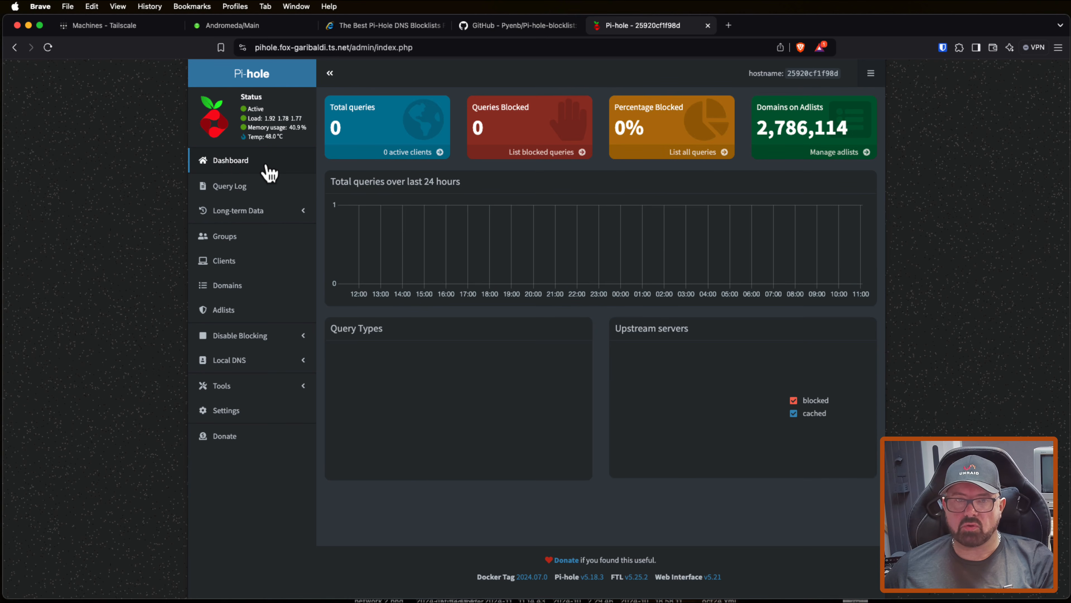
# Step: Switch to the Tailscale admin console and copy the IPv4 address of the pihole machine
pyautogui.press('super+l')
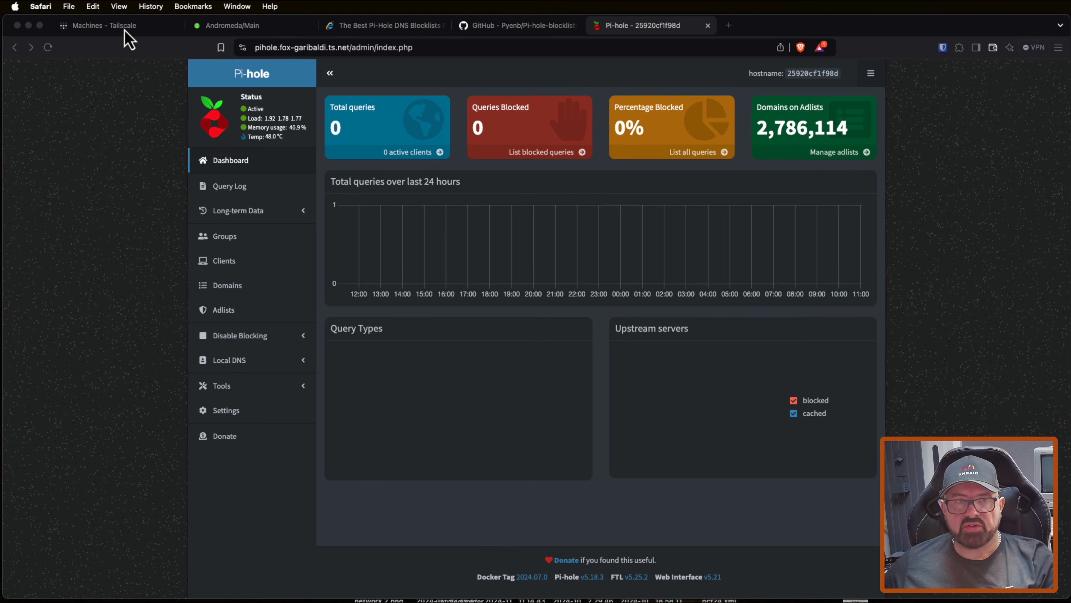
pyautogui.click(123, 29)
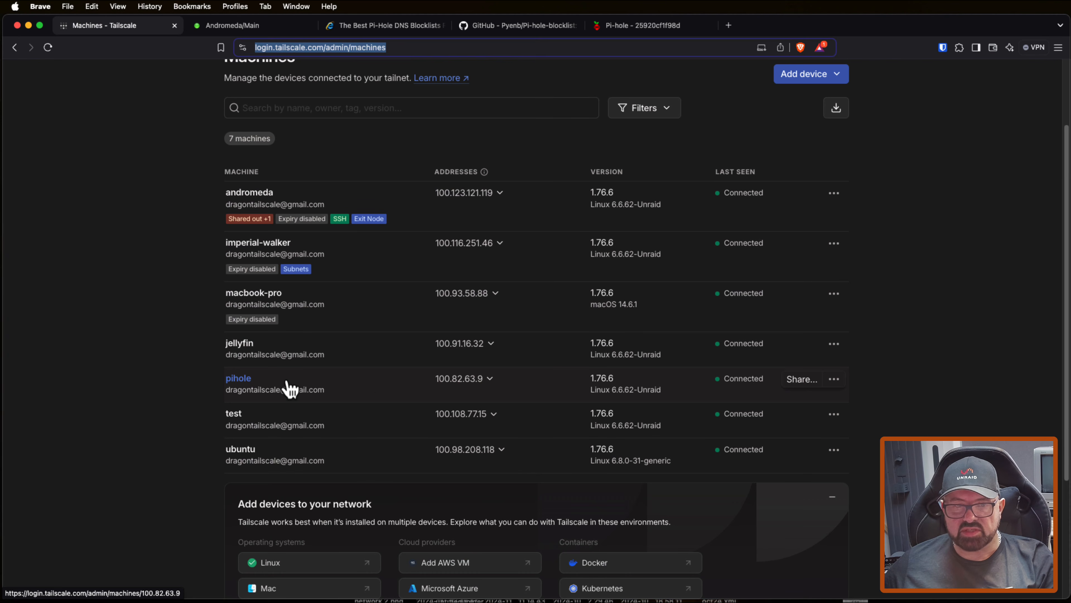
pyautogui.click(461, 382)
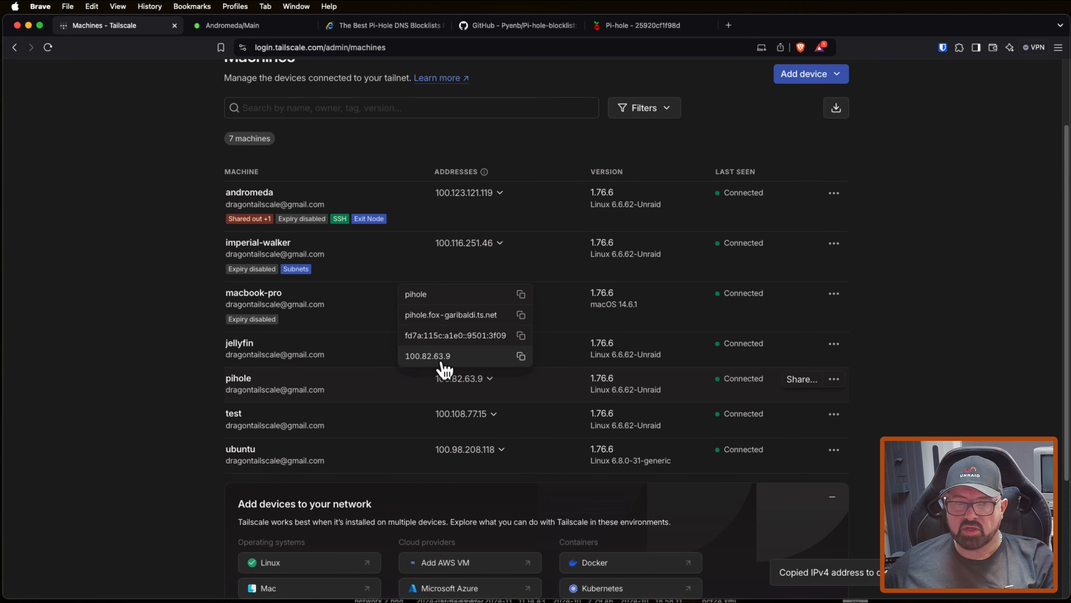
pyautogui.click(521, 356)
# Step: Add 100.82.63.9 as a custom global nameserver in the tailnet's DNS settings and enable Override local DNS
pyautogui.scroll(3, 743, 347)
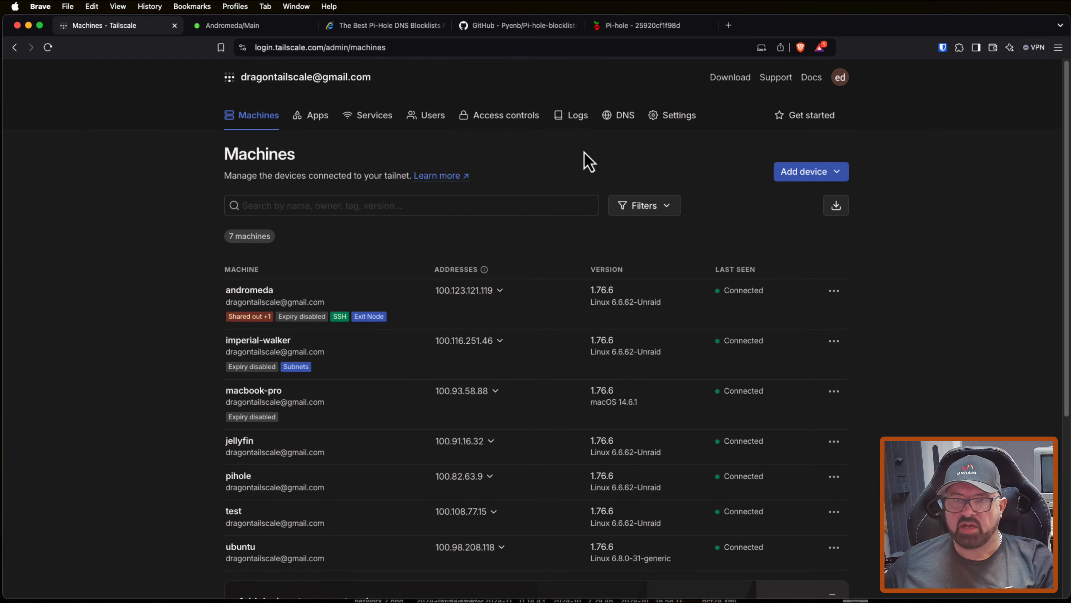
pyautogui.click(624, 123)
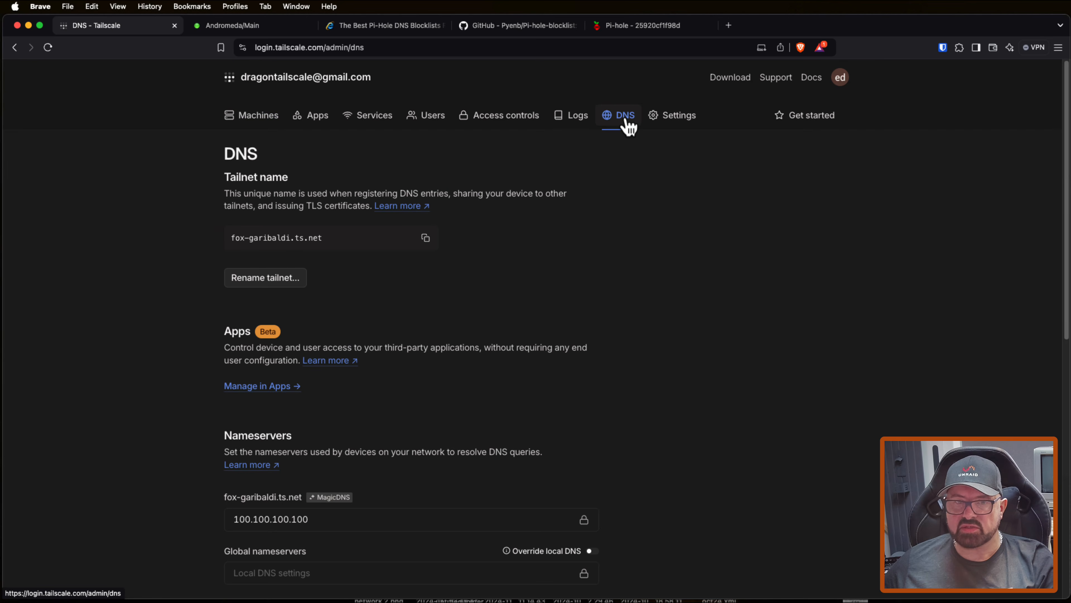
pyautogui.scroll(-6, 198, 239)
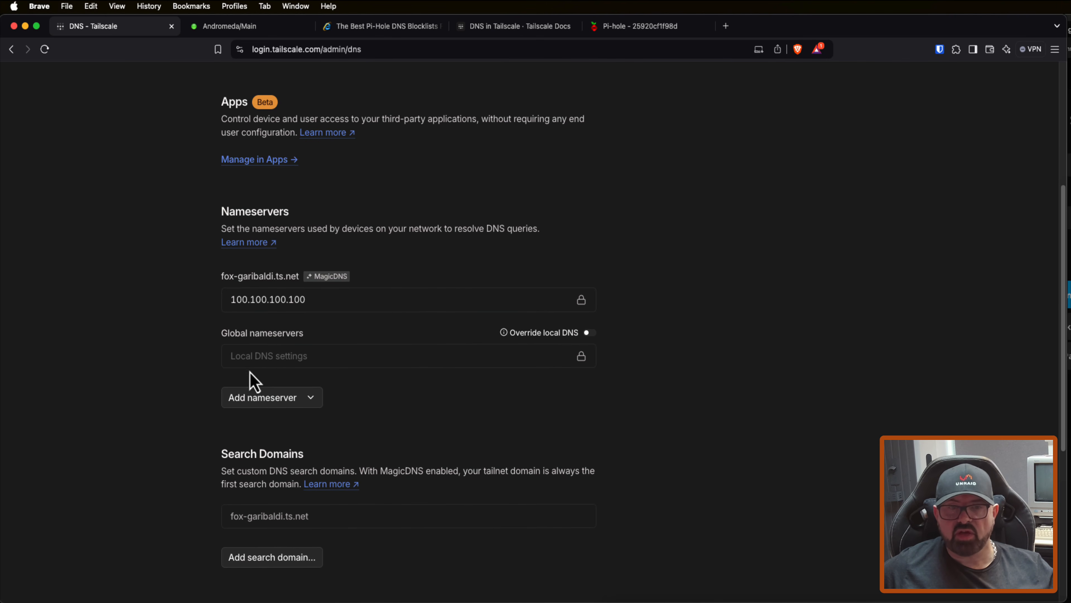
pyautogui.click(255, 404)
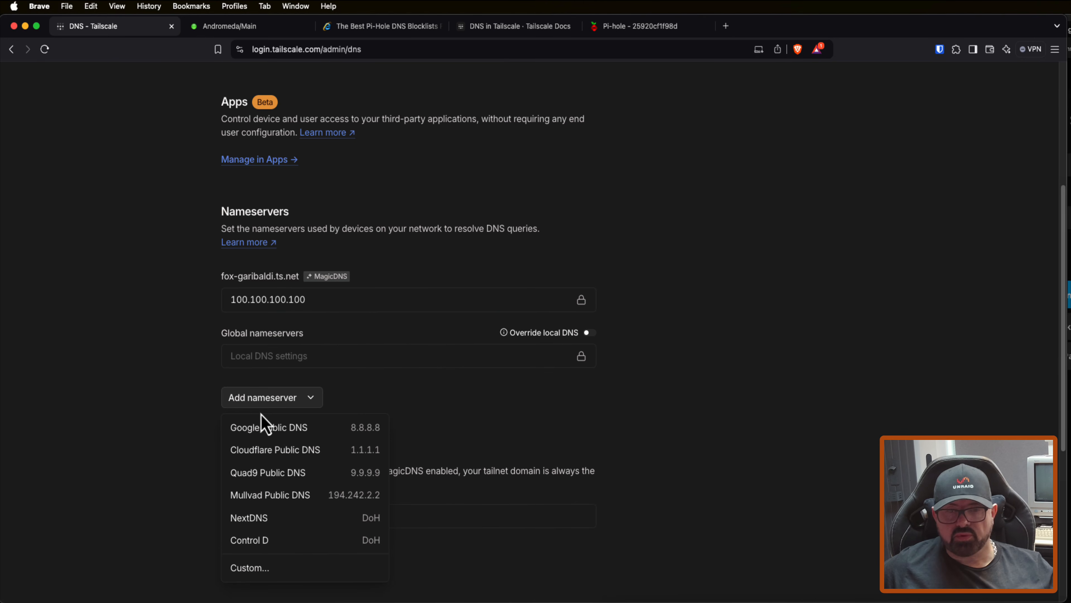
pyautogui.click(252, 567)
pyautogui.rightClick(416, 193)
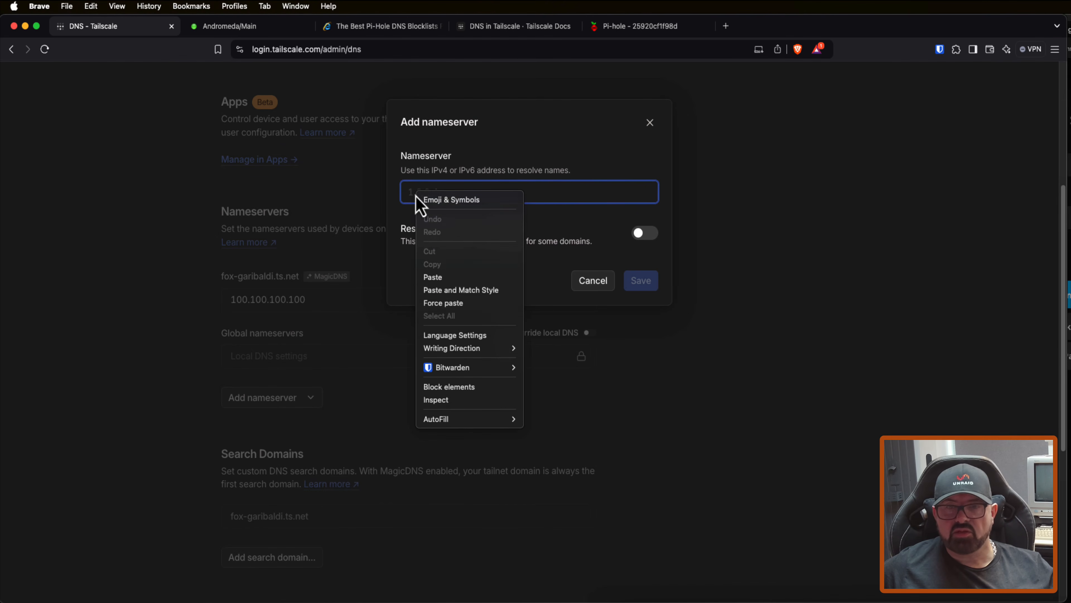
pyautogui.click(439, 277)
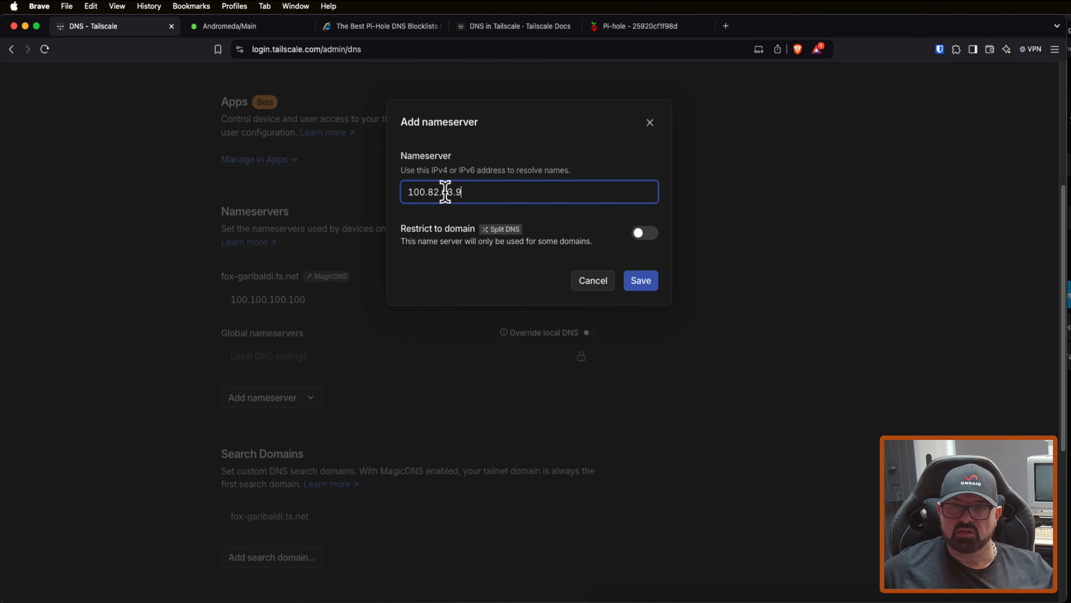
pyautogui.click(641, 282)
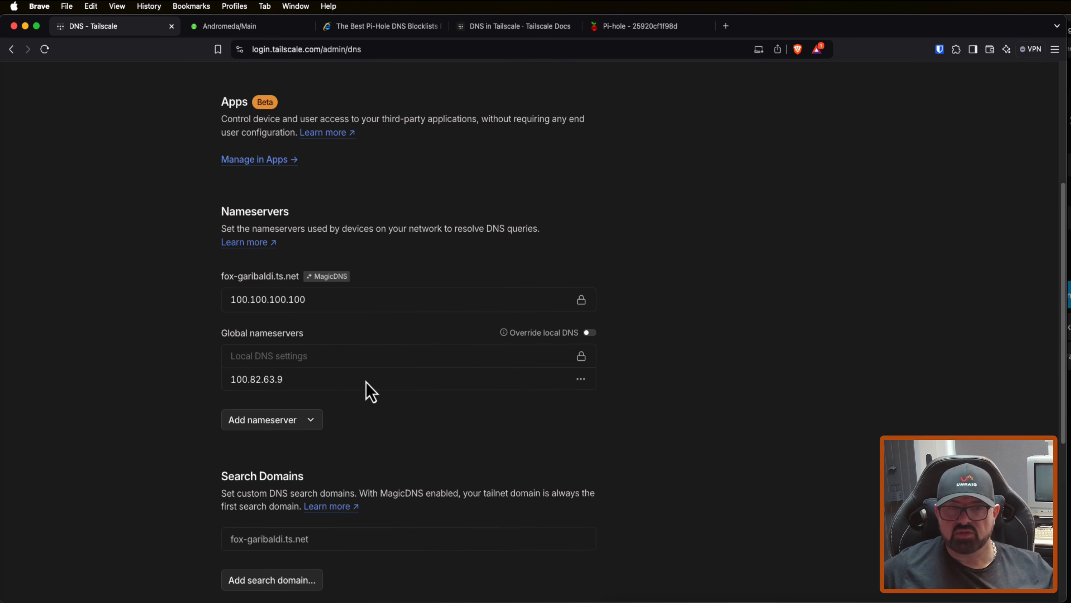
pyautogui.click(591, 334)
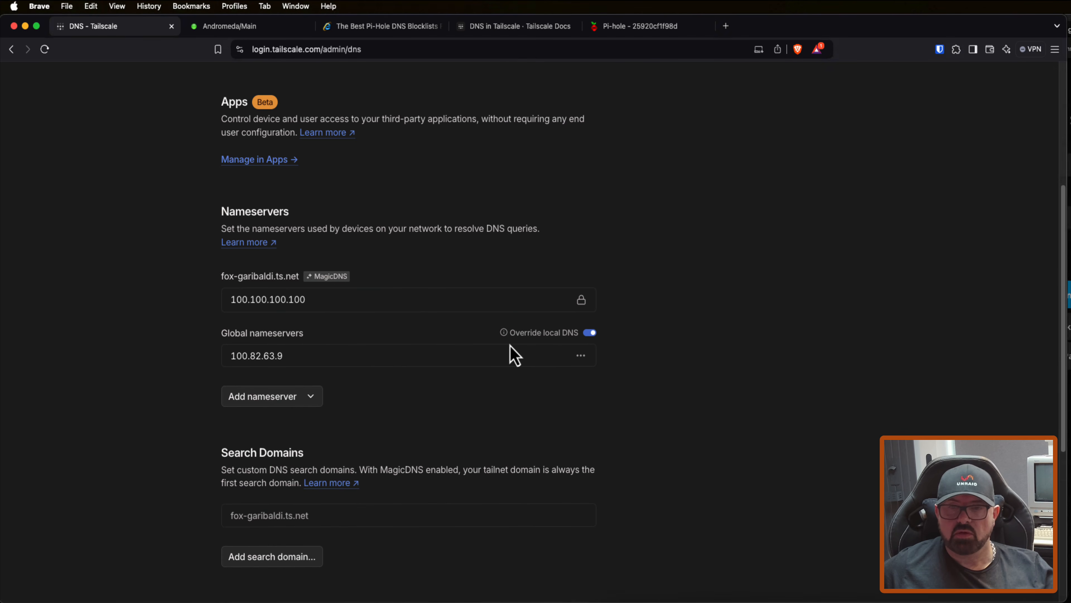
pyautogui.moveTo(505, 336)
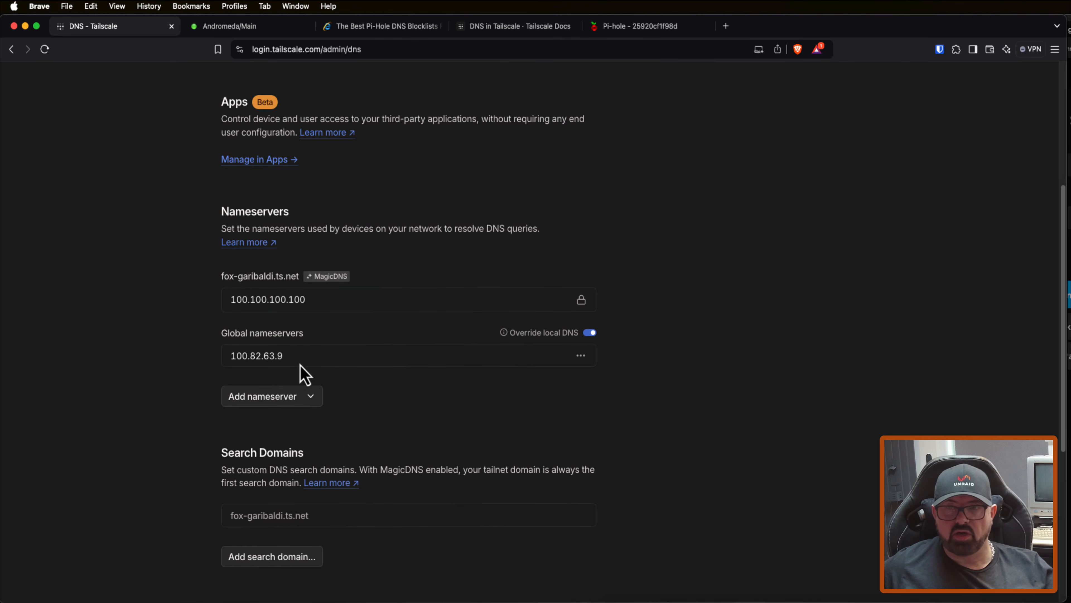
# Step: Examine the query and blocking statistics on the Pi-hole dashboard
pyautogui.click(640, 27)
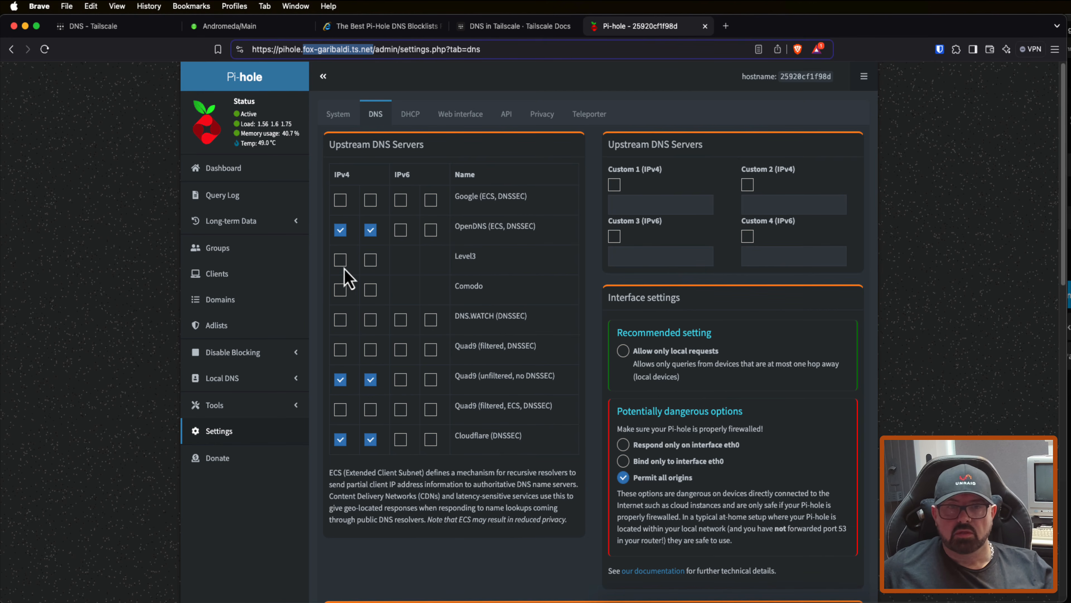
pyautogui.click(233, 178)
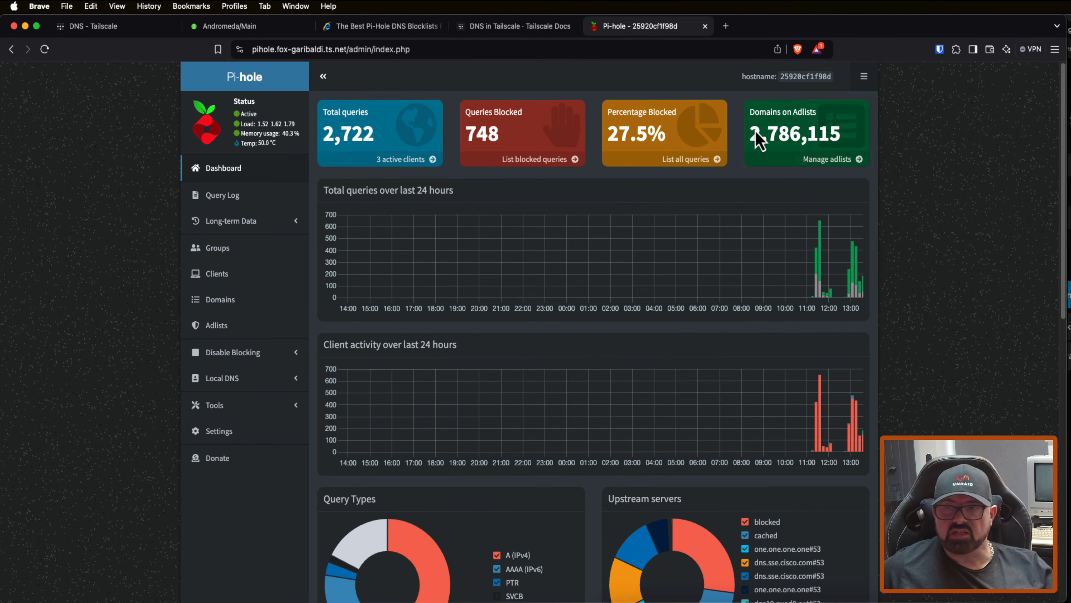
pyautogui.moveTo(795, 144)
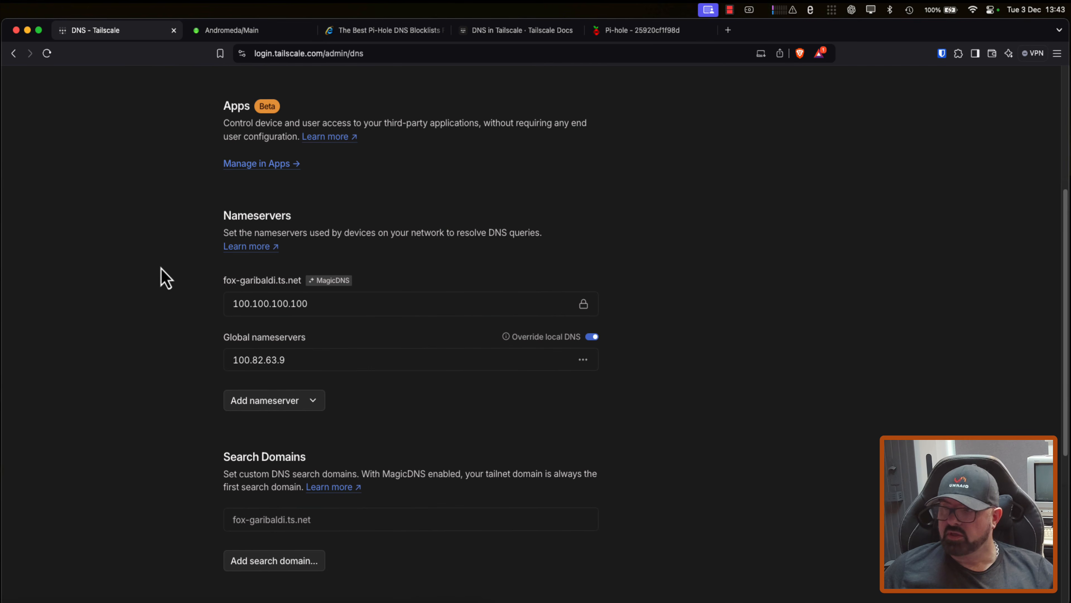
# Step: Disable MagicDNS in the tailnet's DNS settings in the Tailscale admin console
pyautogui.scroll(-3, 169, 254)
pyautogui.scroll(-5, 173, 264)
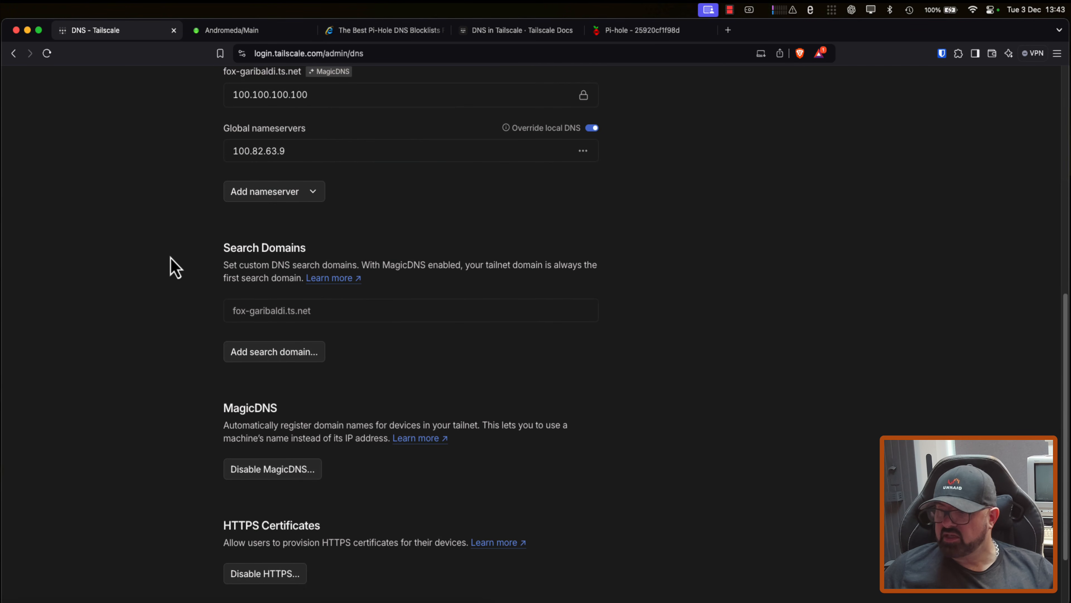
pyautogui.click(274, 479)
pyautogui.press('Return')
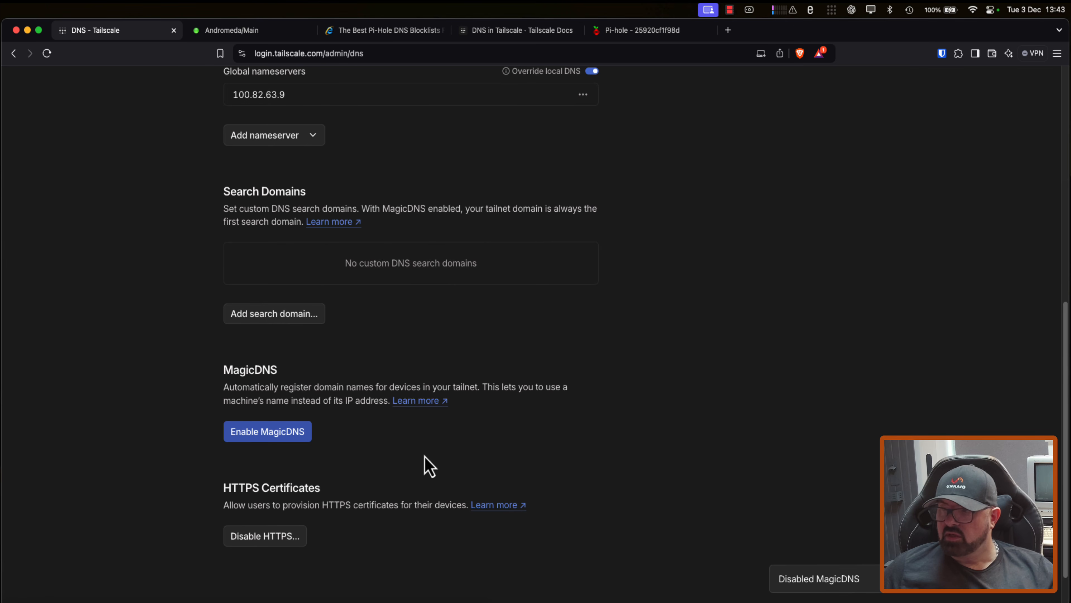
# Step: Re-enable MagicDNS for the tailnet, and turn the Mac's Tailscale connection off and back on
pyautogui.click(282, 434)
pyautogui.scroll(5, 352, 462)
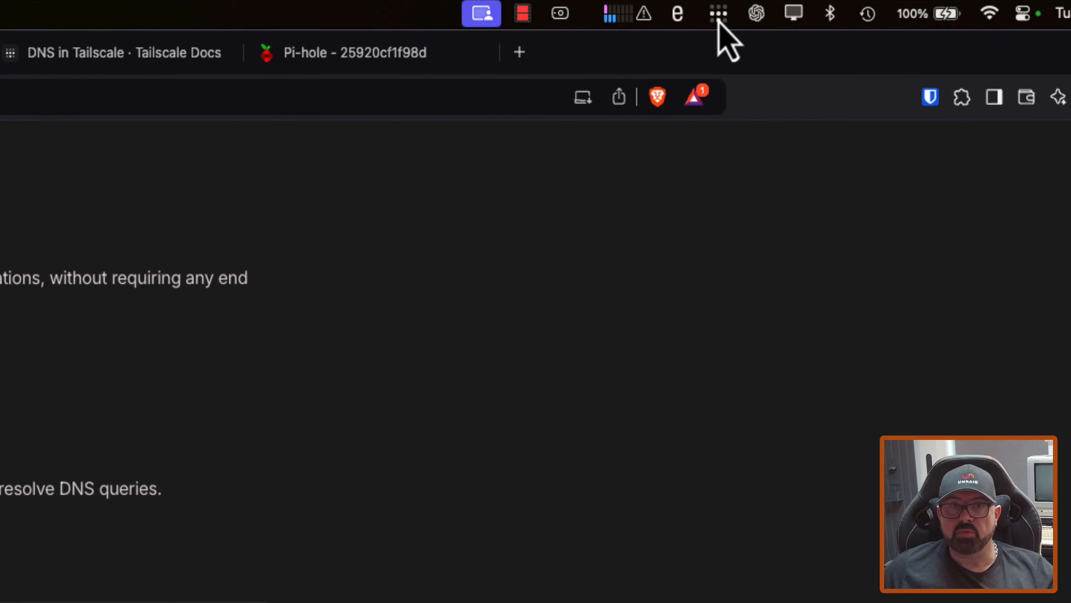
pyautogui.click(719, 17)
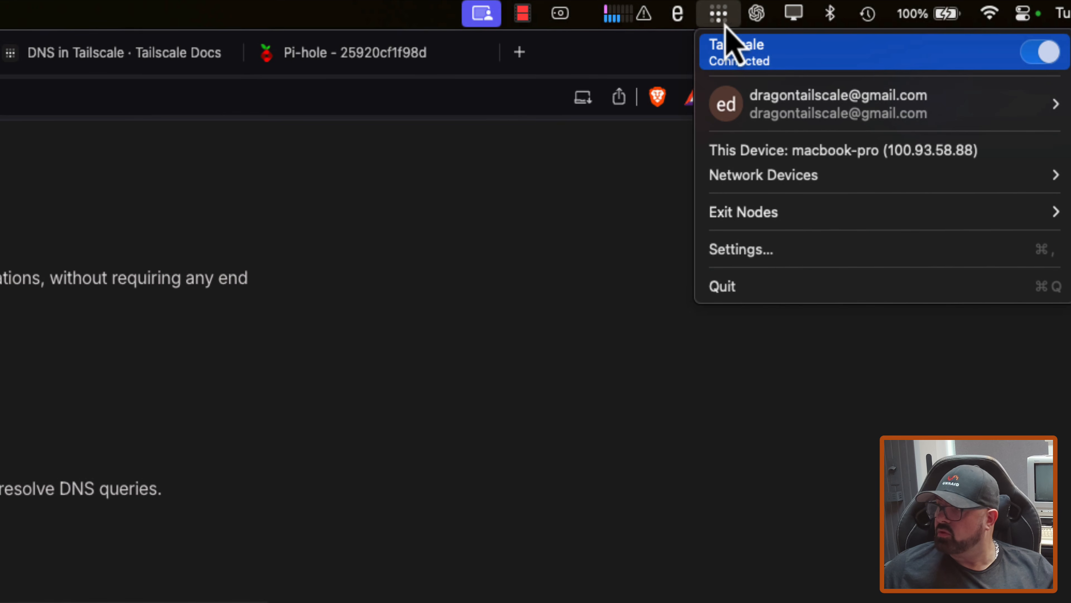
pyautogui.click(1034, 59)
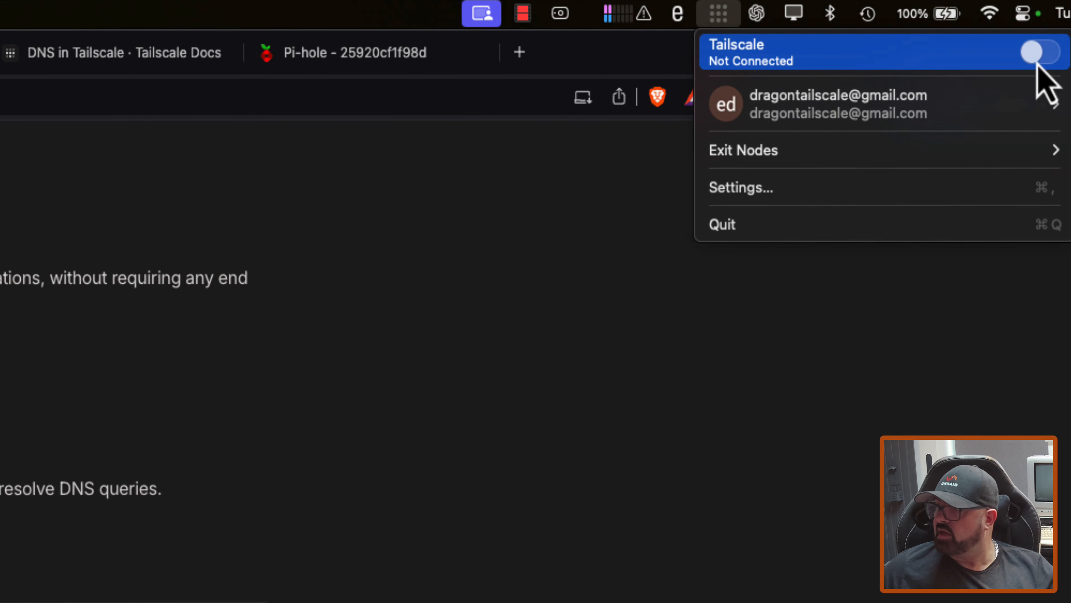
pyautogui.click(1048, 62)
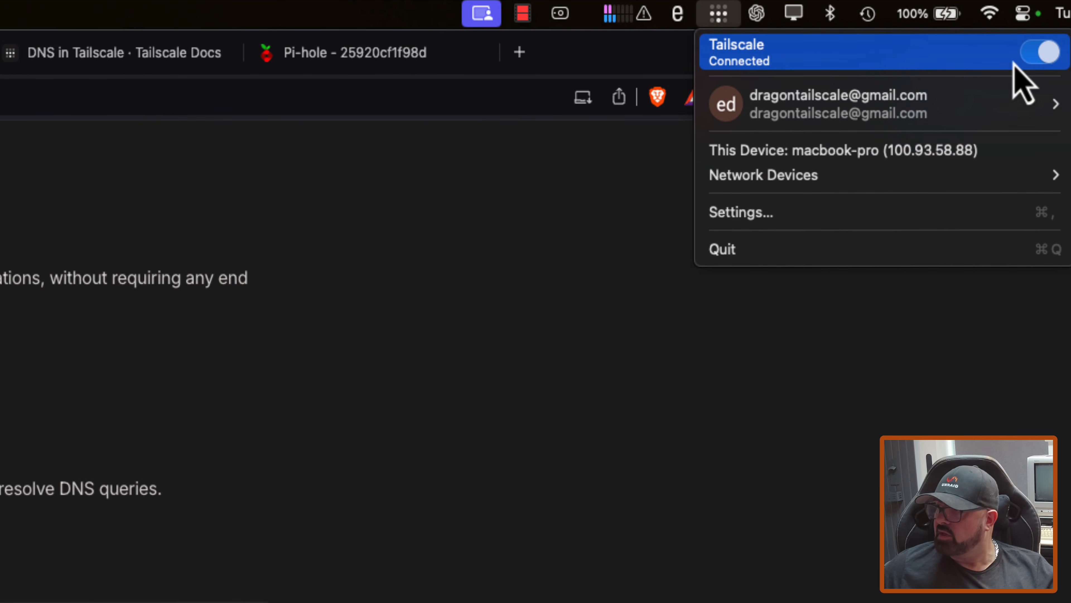
# Step: Check the resolver and search domain in the Mac Tailscale client's DNS settings, and close its settings window
pyautogui.click(795, 212)
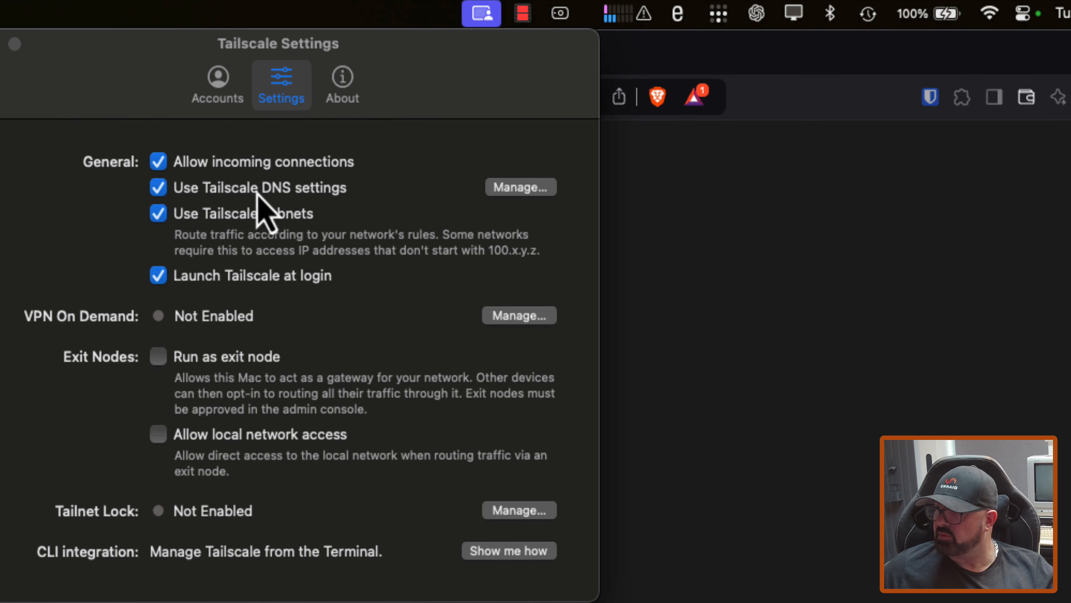
pyautogui.click(520, 192)
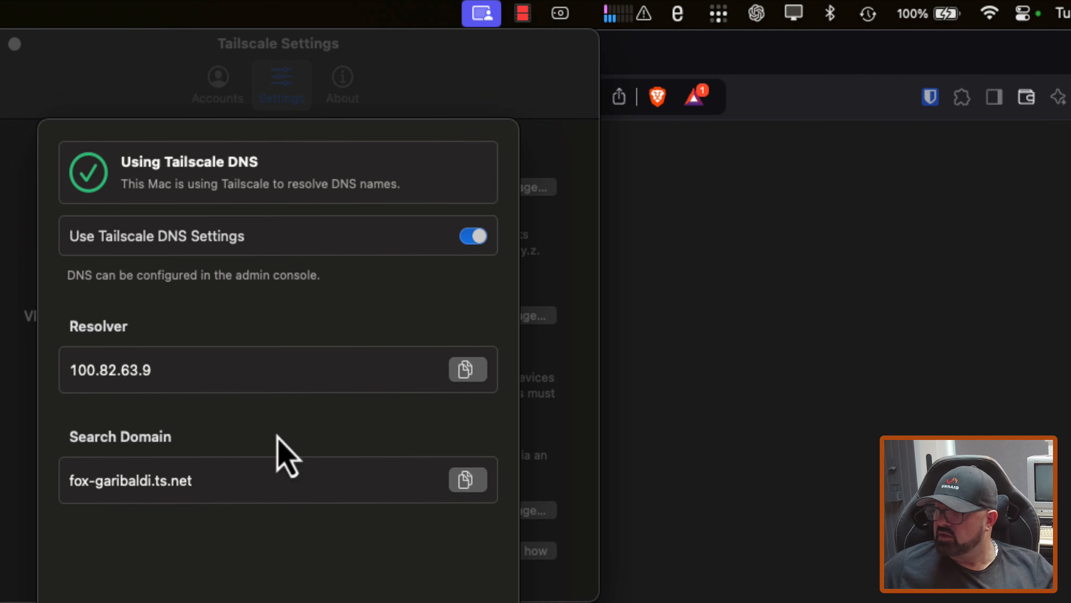
pyautogui.click(472, 602)
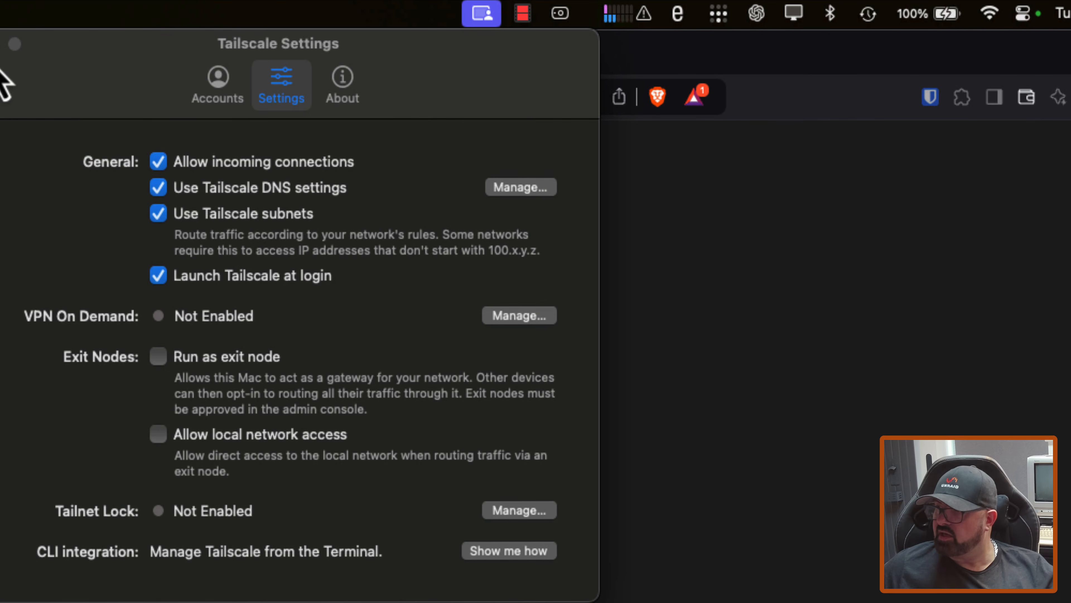
pyautogui.click(0, 44)
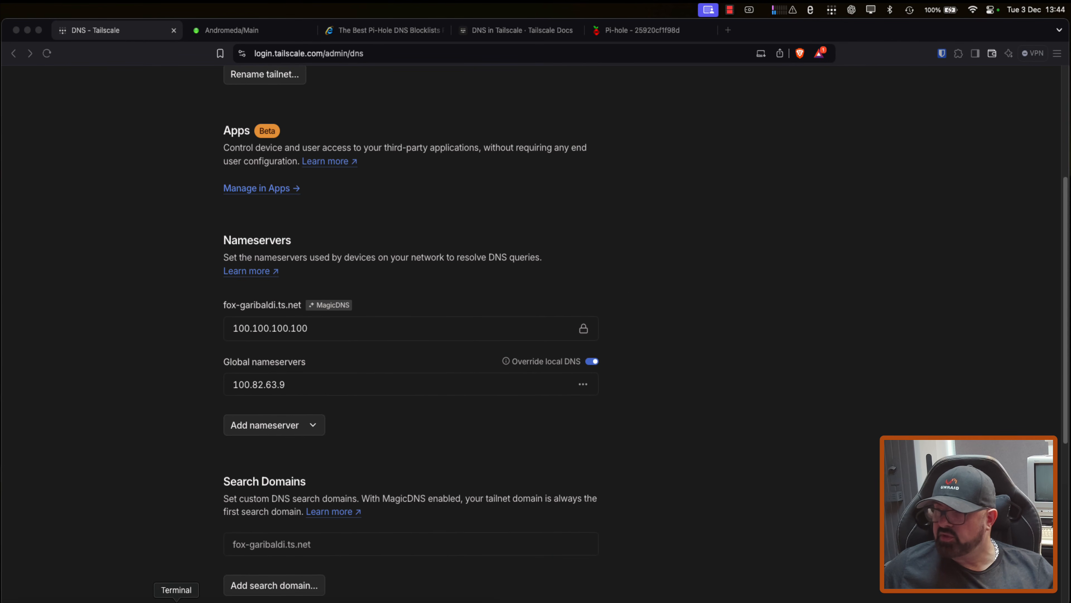
# Step: In Terminal, flush the Mac's DNS cache with sudo killall -HUP mDNSResponder, authorise it with the account password, and close the window
pyautogui.click(176, 601)
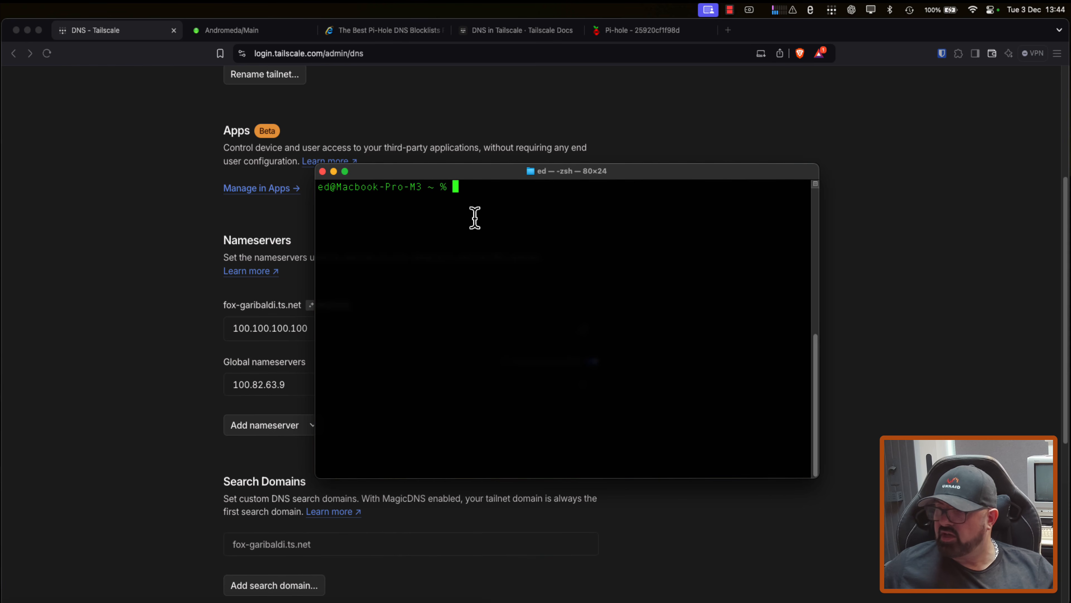
pyautogui.write('sudo killall -HUP mDNSResponder')
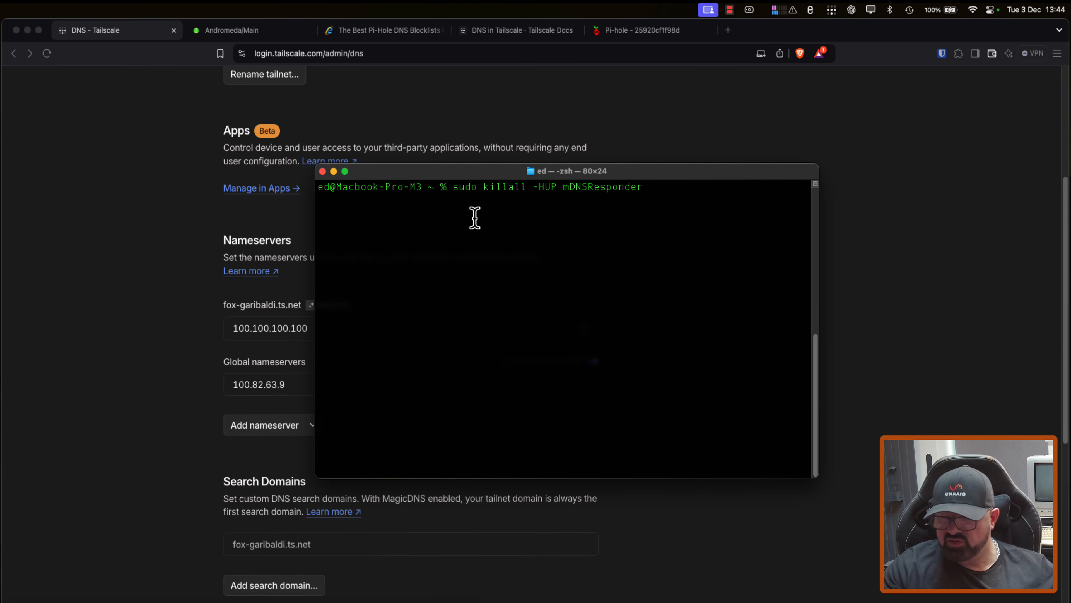
pyautogui.press('Return')
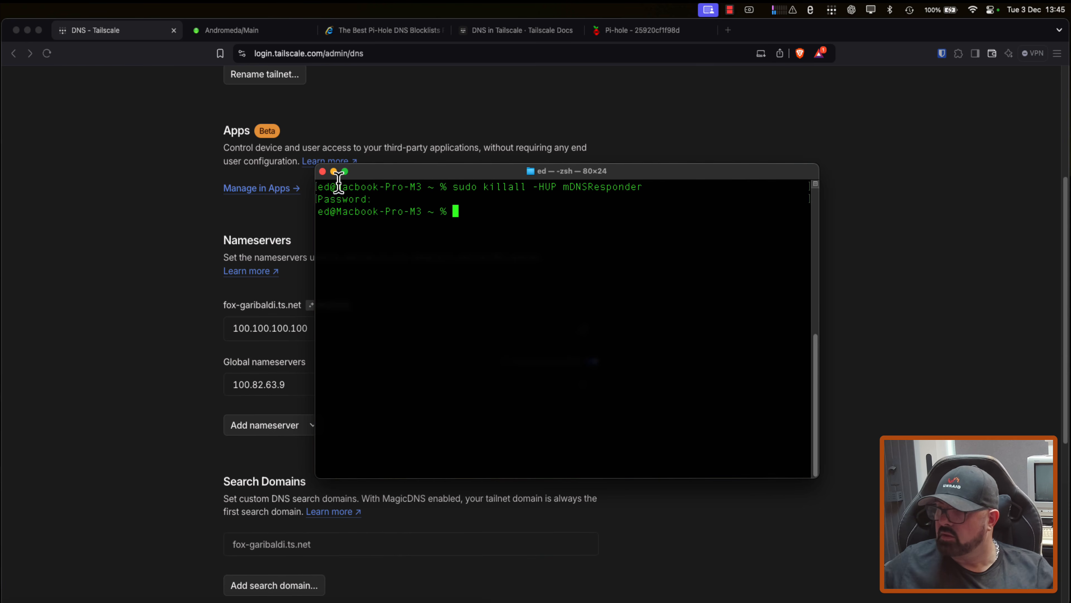
pyautogui.click(322, 172)
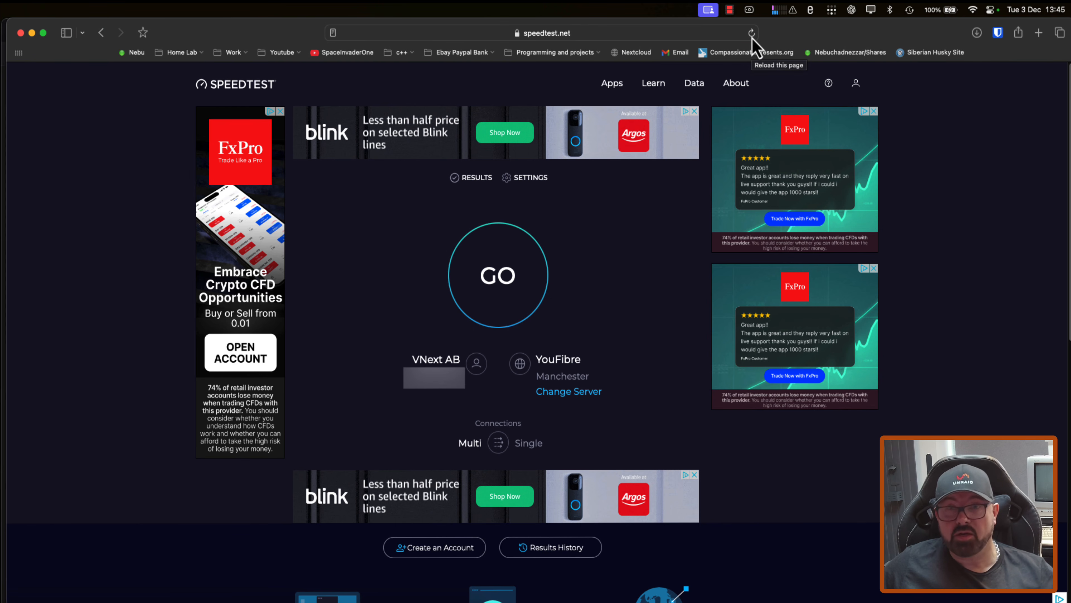
# Step: Reload speedtest.net in Safari to check whether its ads are blocked, and minimize the browser
pyautogui.moveTo(758, 72)
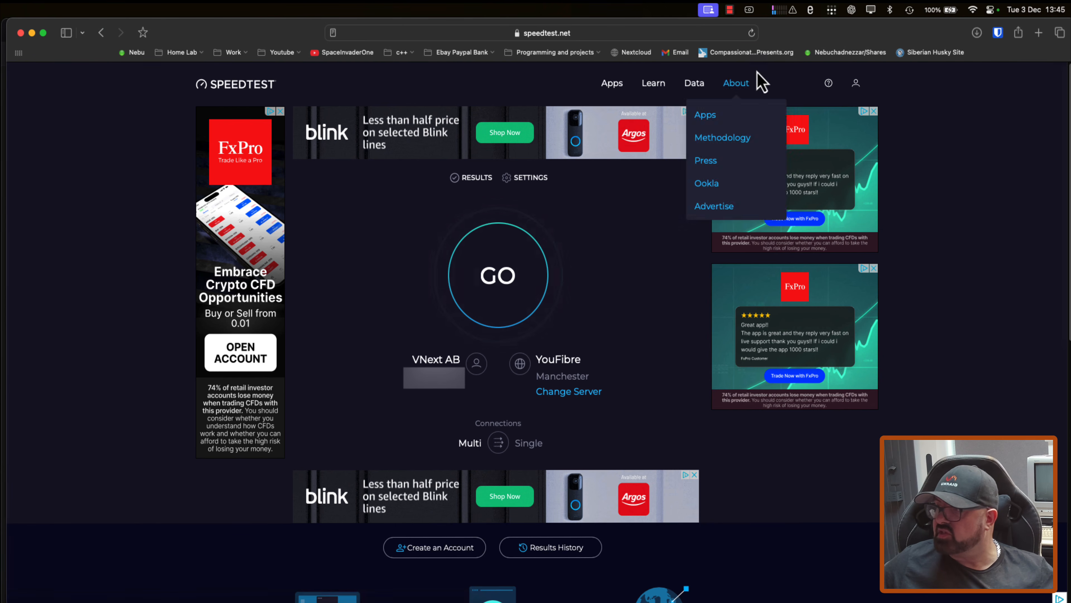
pyautogui.click(753, 36)
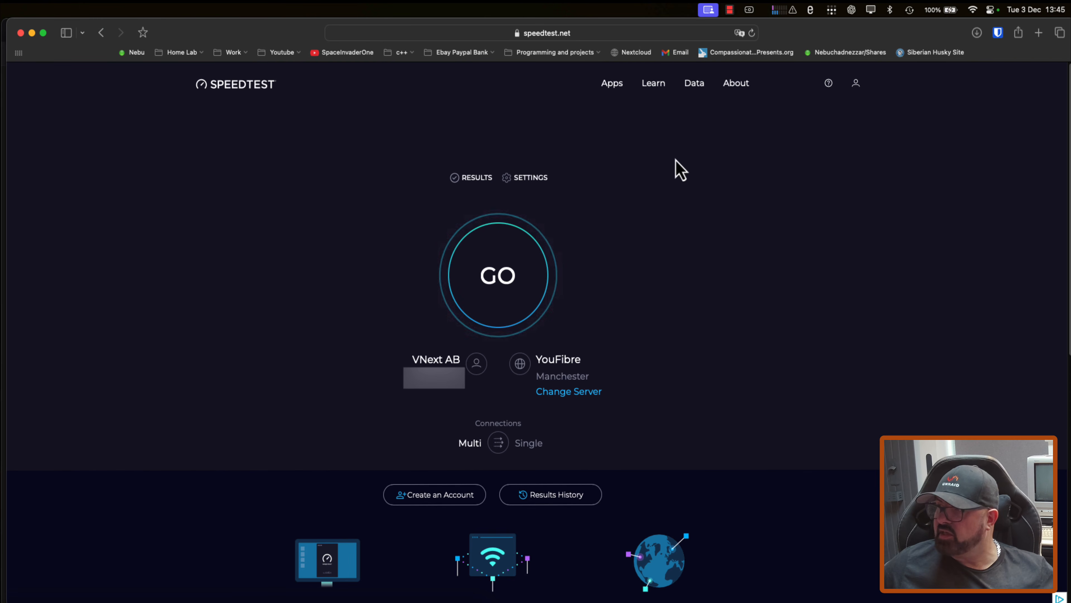
pyautogui.click(32, 34)
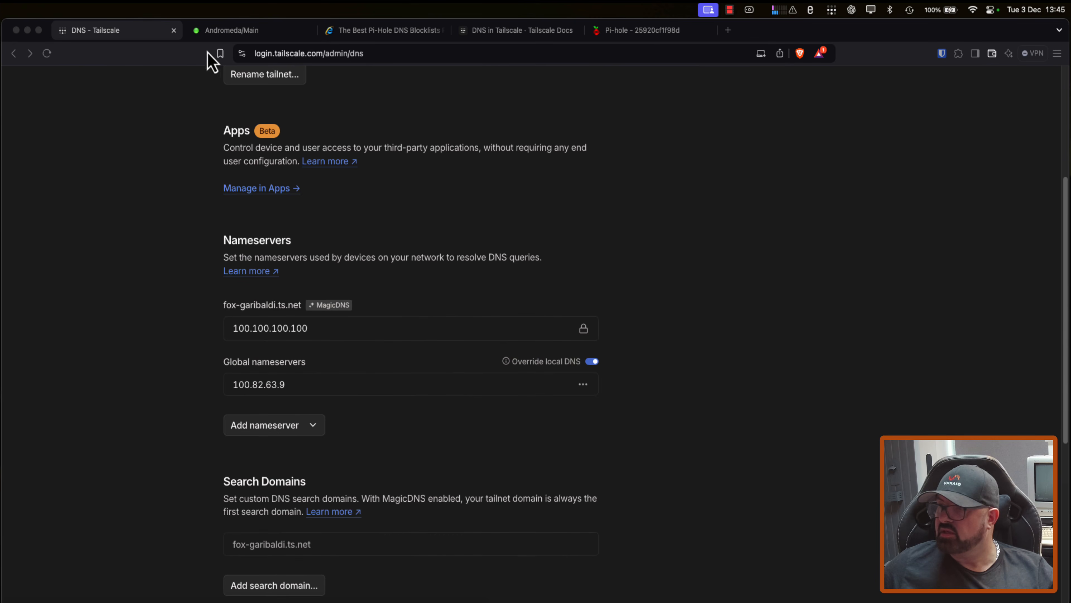
# Step: Stop the binhex-official-pihole container on the Unraid server's Docker page
pyautogui.click(233, 37)
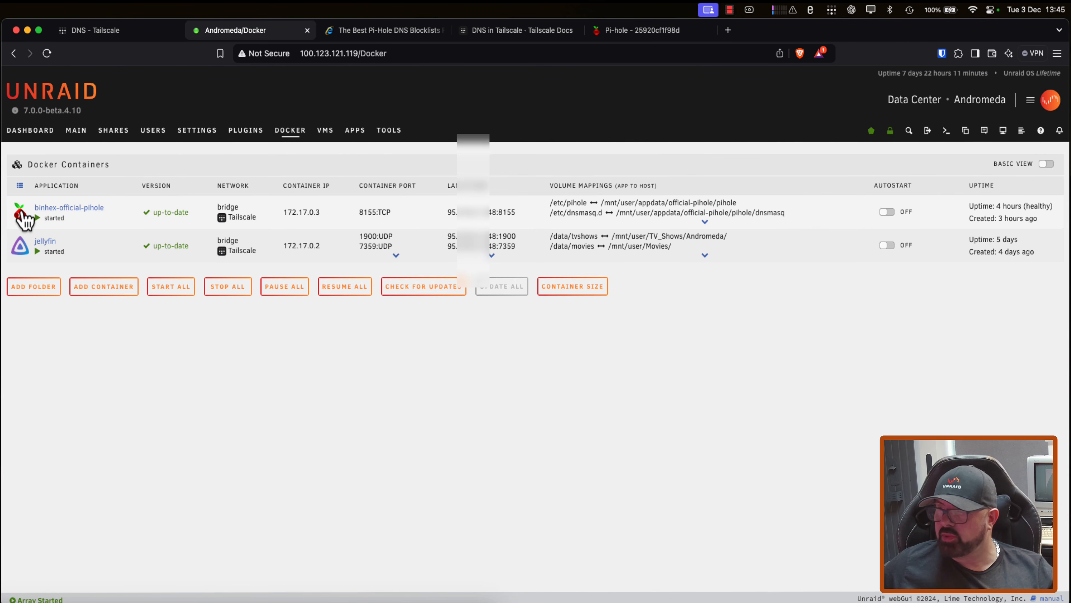
pyautogui.click(21, 214)
pyautogui.click(47, 286)
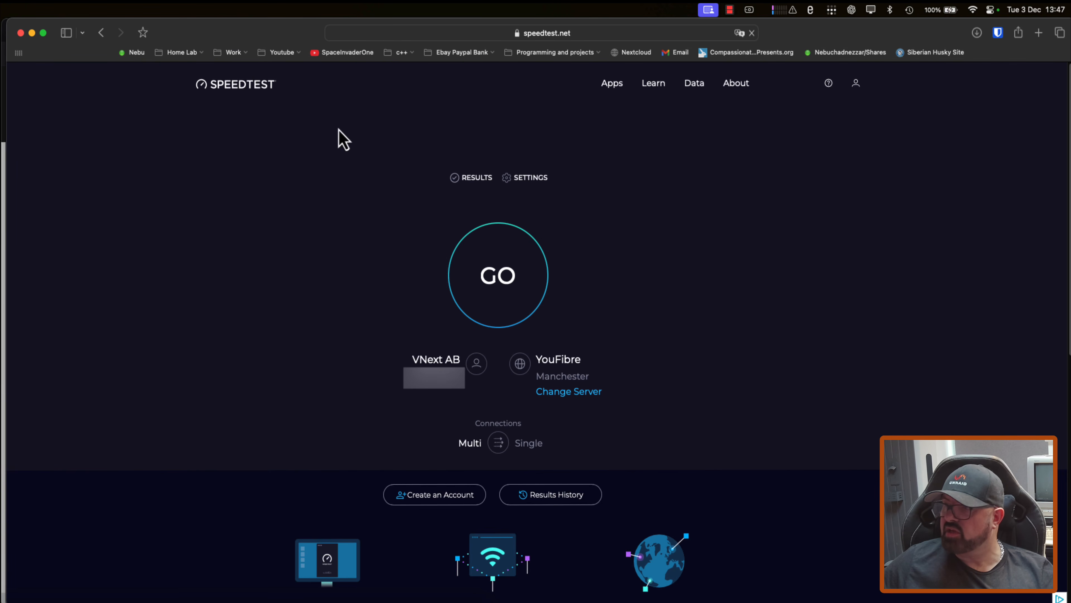
# Step: Test name resolution by opening the SpaceInvaderOne YouTube bookmark in Safari and pinging google.com in Terminal
pyautogui.click(342, 52)
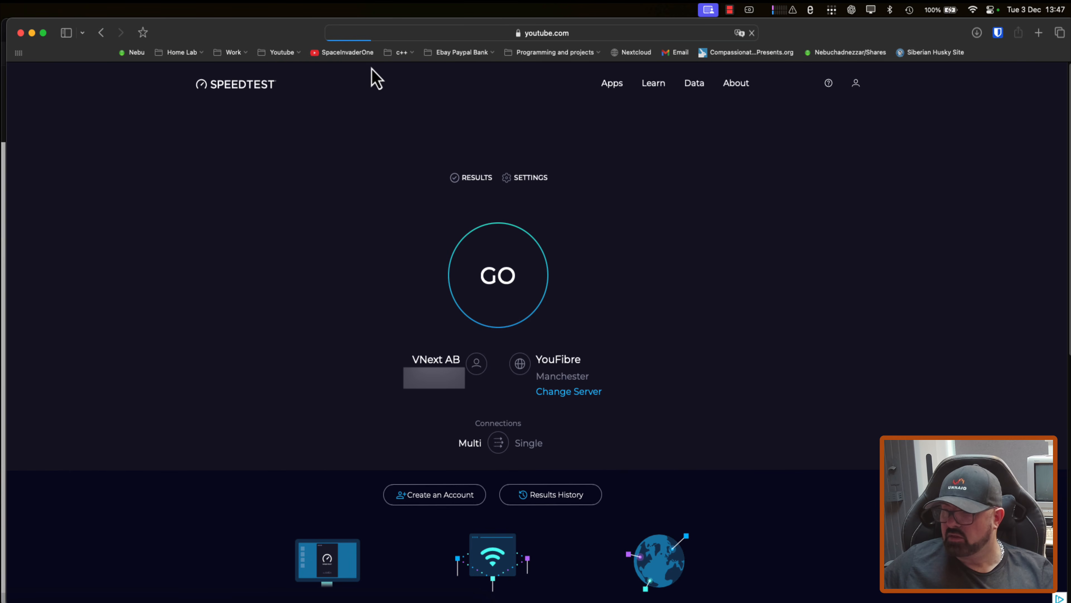
pyautogui.click(196, 599)
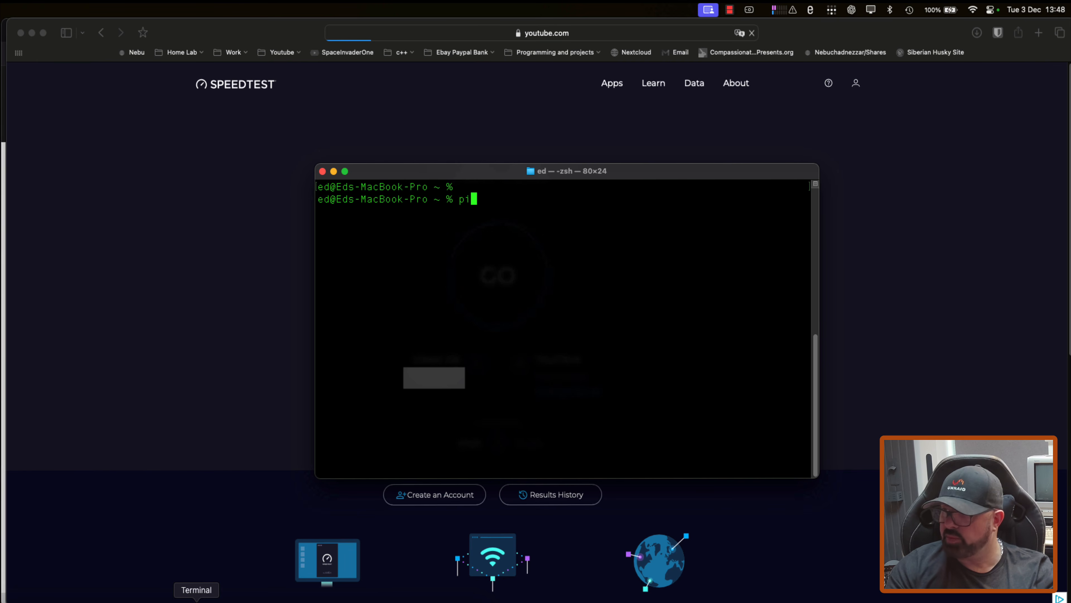
pyautogui.write('ping google.')
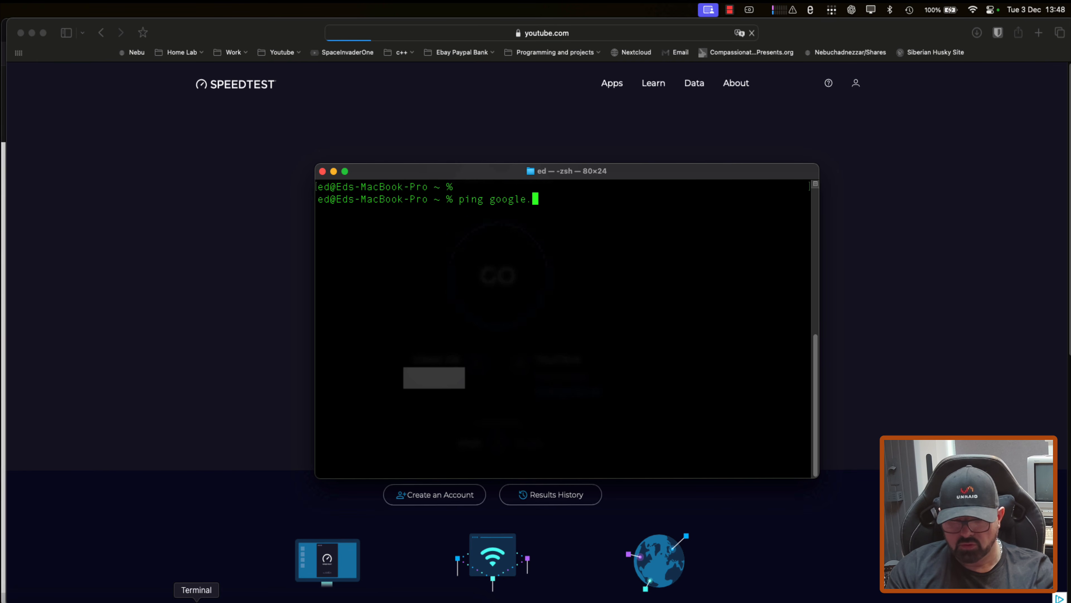
pyautogui.write('com')
pyautogui.press('Return')
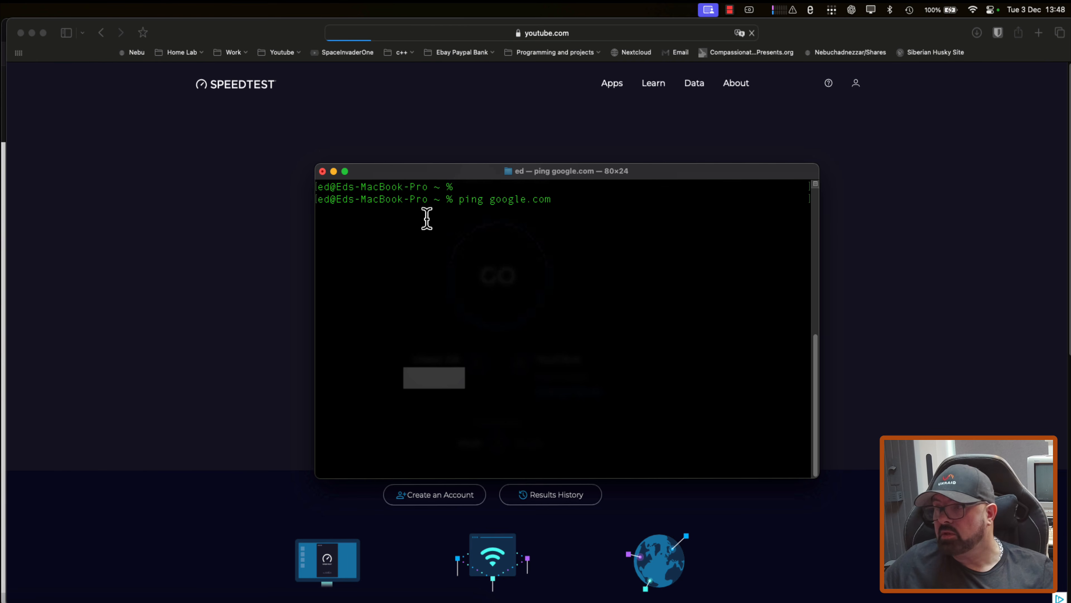
pyautogui.click(322, 171)
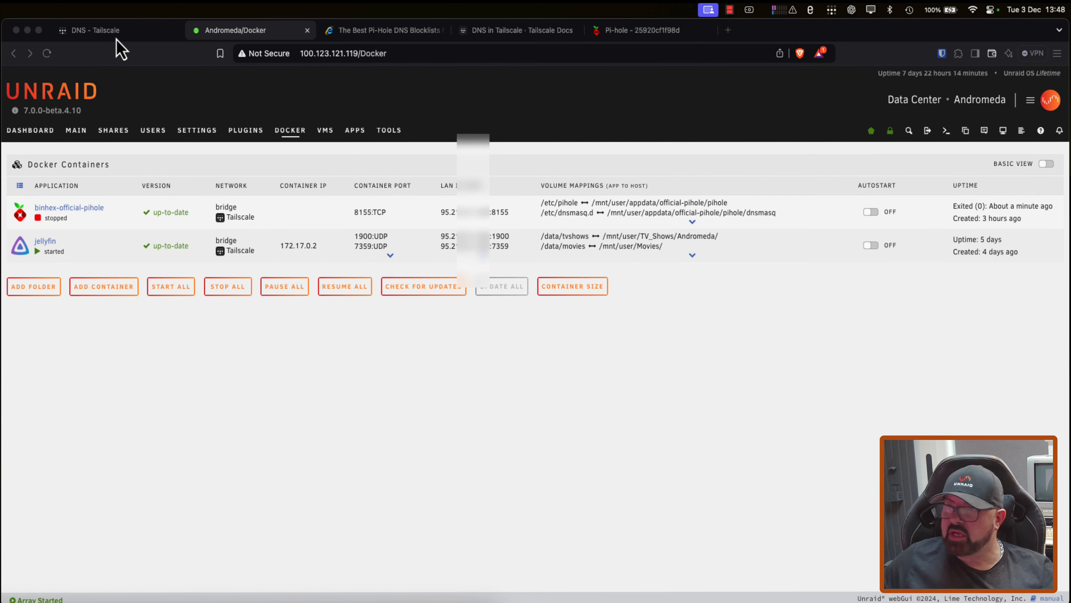
# Step: Add Quad9 Public DNS as a second global nameserver in the tailnet's DNS settings and review its included addresses
pyautogui.click(120, 34)
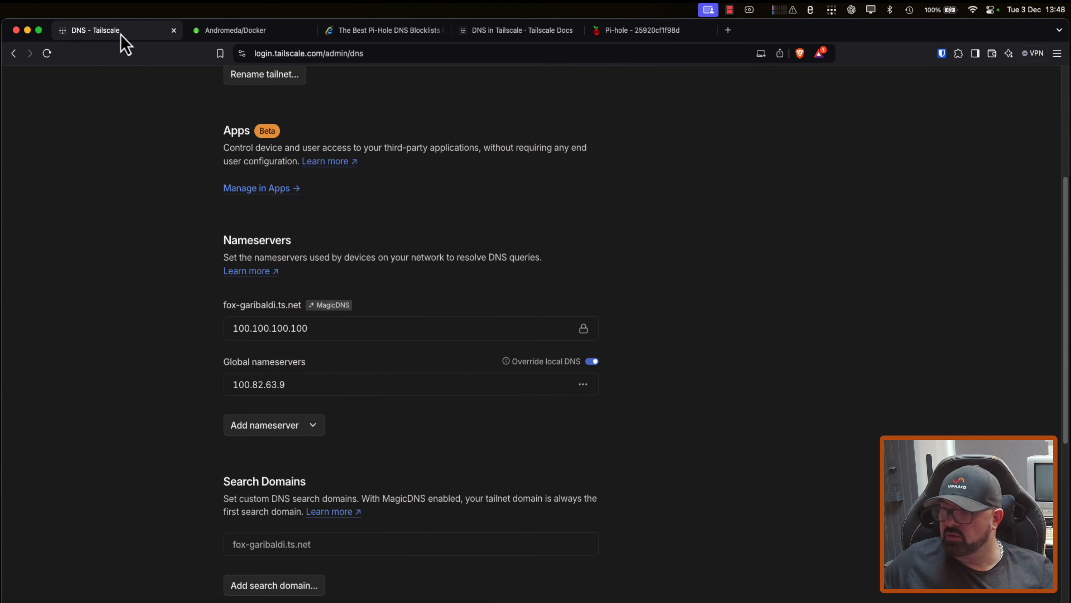
pyautogui.scroll(-2, 203, 303)
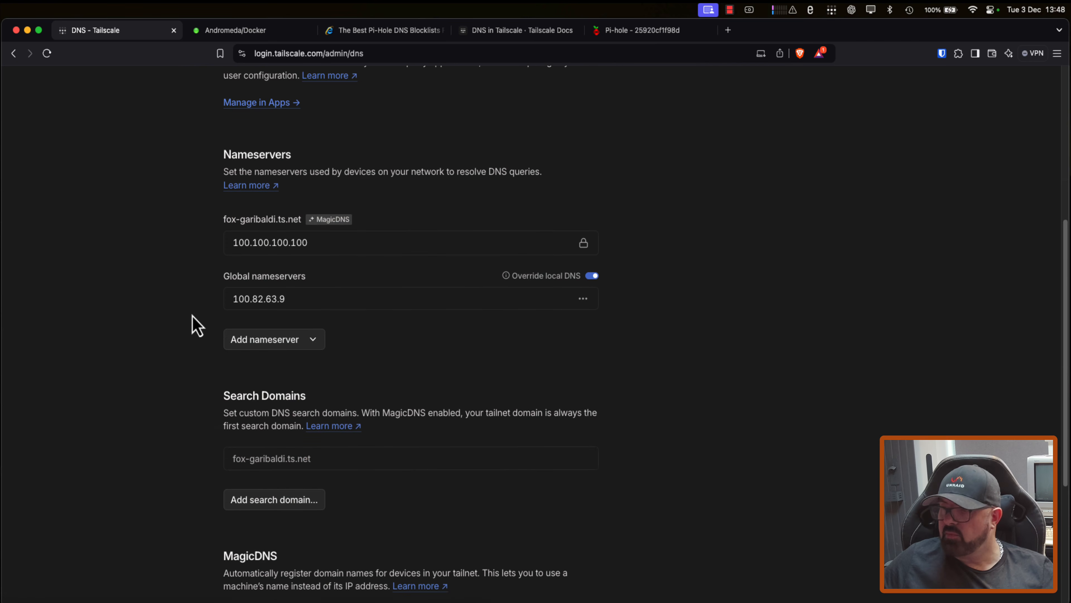
pyautogui.click(257, 342)
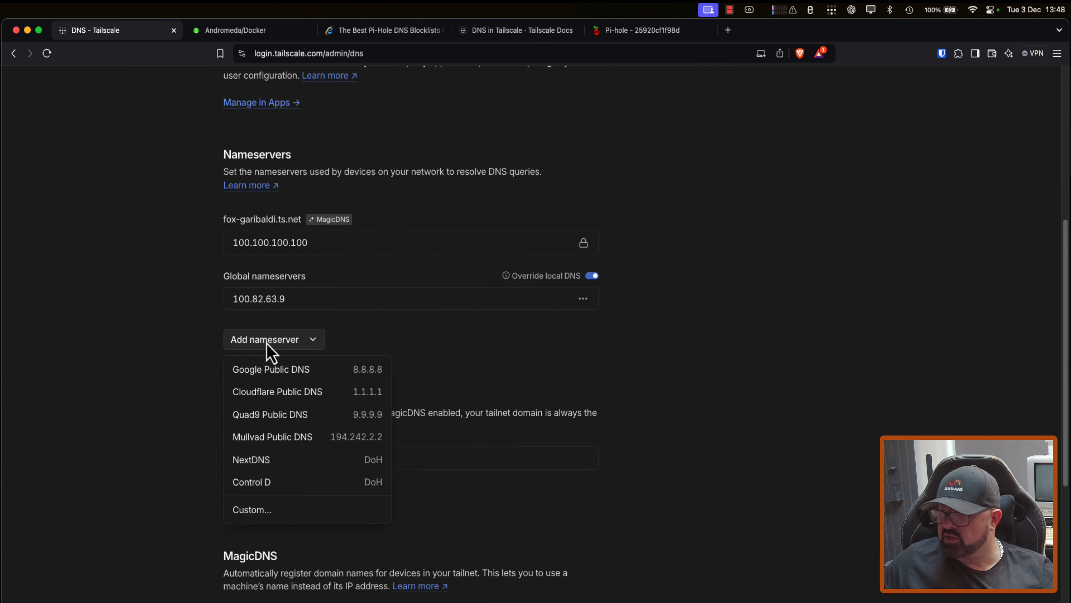
pyautogui.click(277, 416)
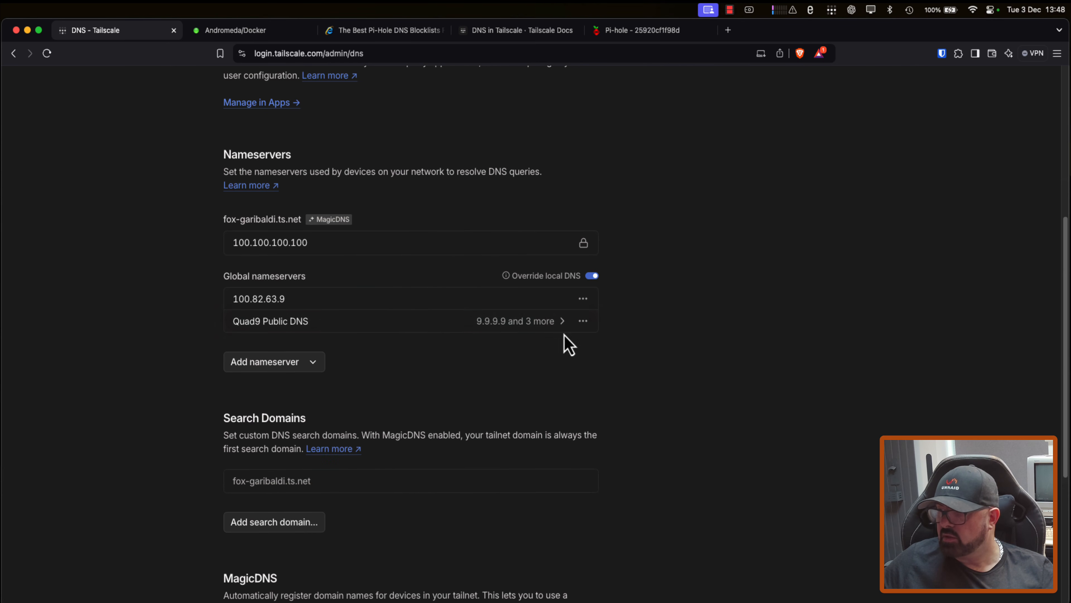
pyautogui.click(562, 324)
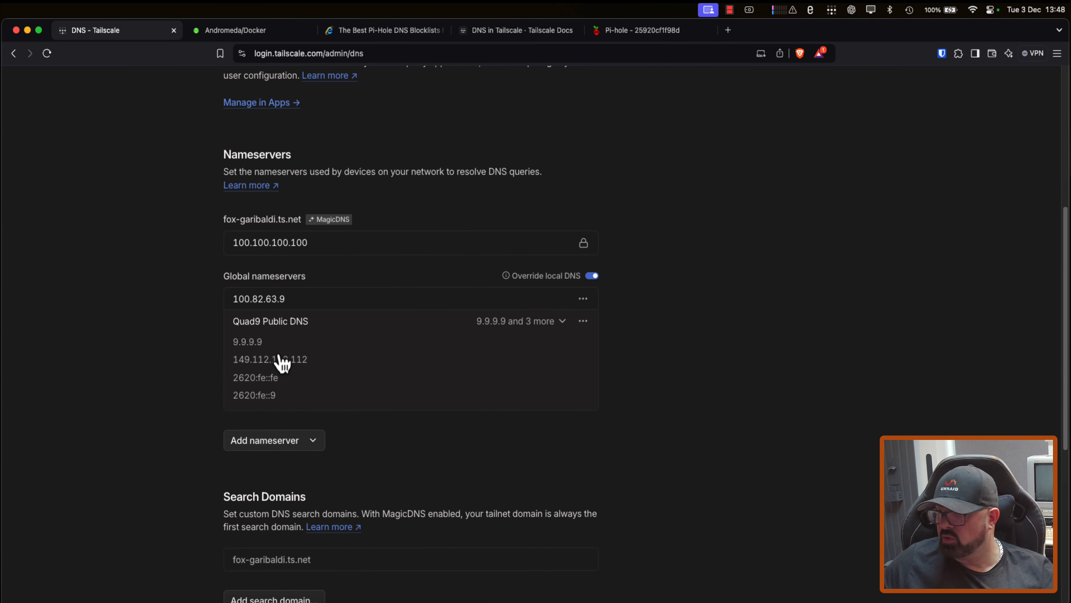
pyautogui.click(563, 322)
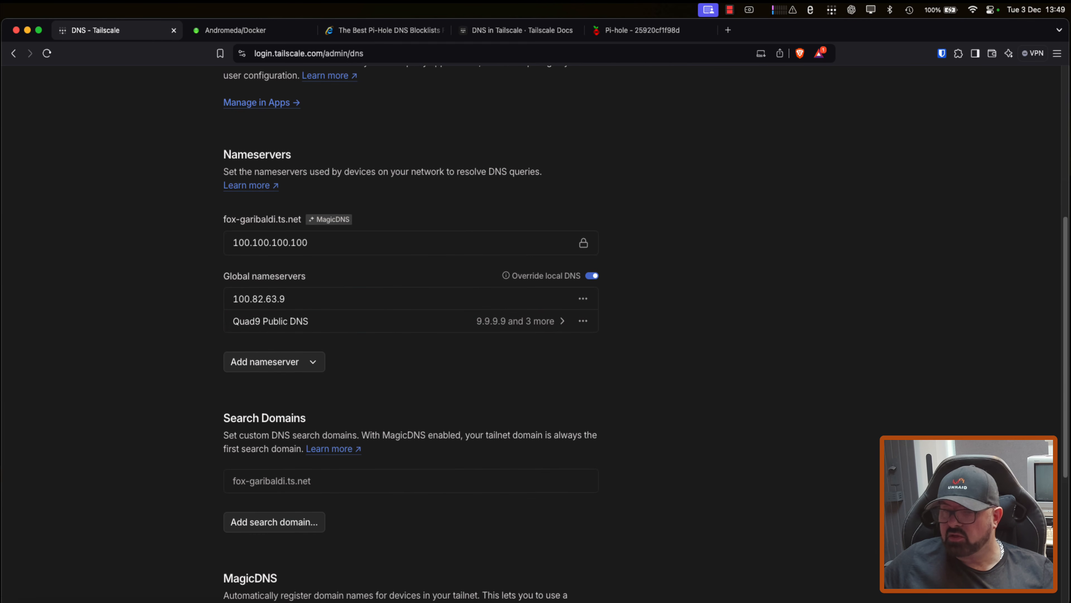
# Step: Switch to Safari and check that the YouTube channel loads and whether speedtest.net shows ads
pyautogui.click(462, 600)
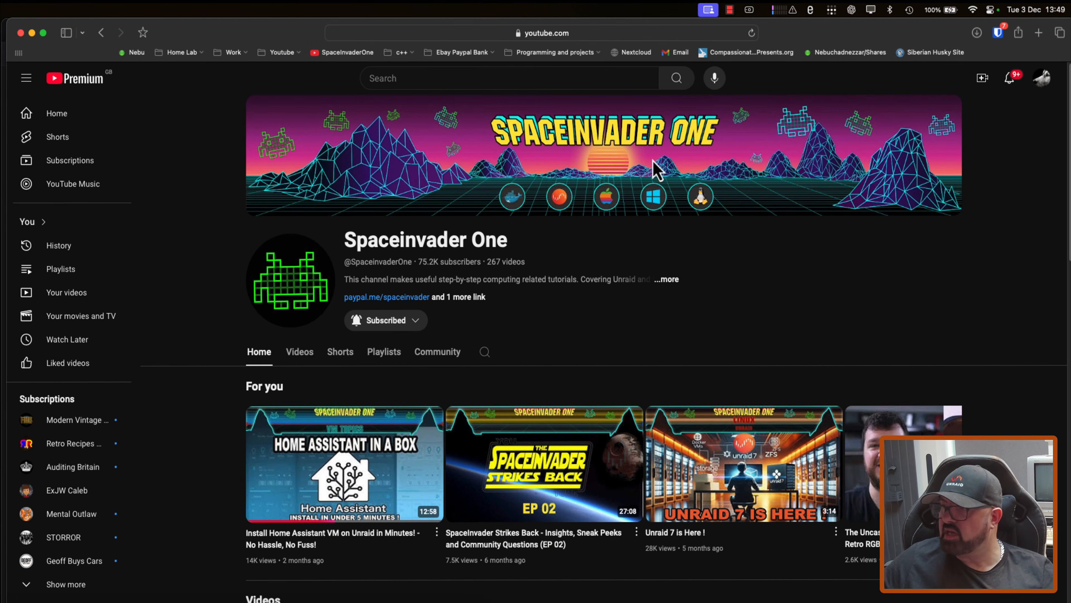
pyautogui.click(101, 32)
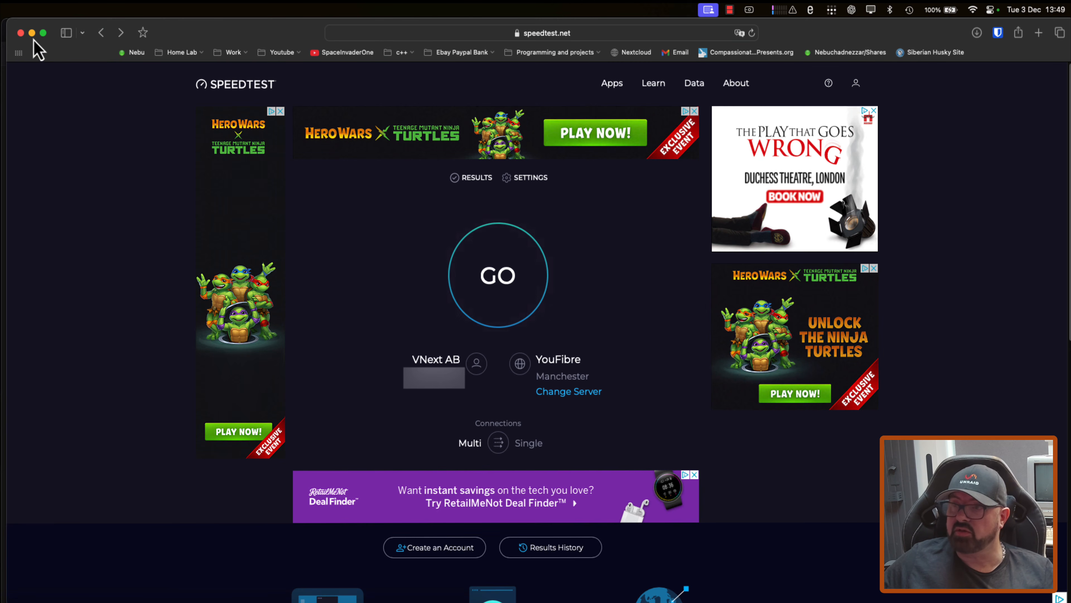
pyautogui.click(31, 33)
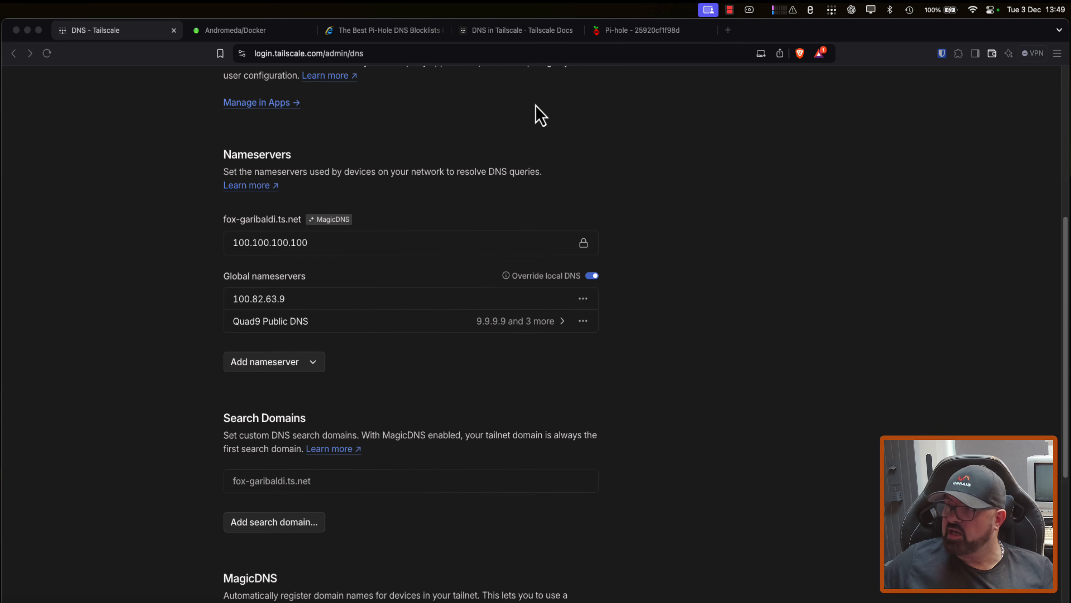
# Step: Read the Tailscale documentation on the order of DNS resolvers and compare it with the tailnet's global nameservers
pyautogui.click(507, 35)
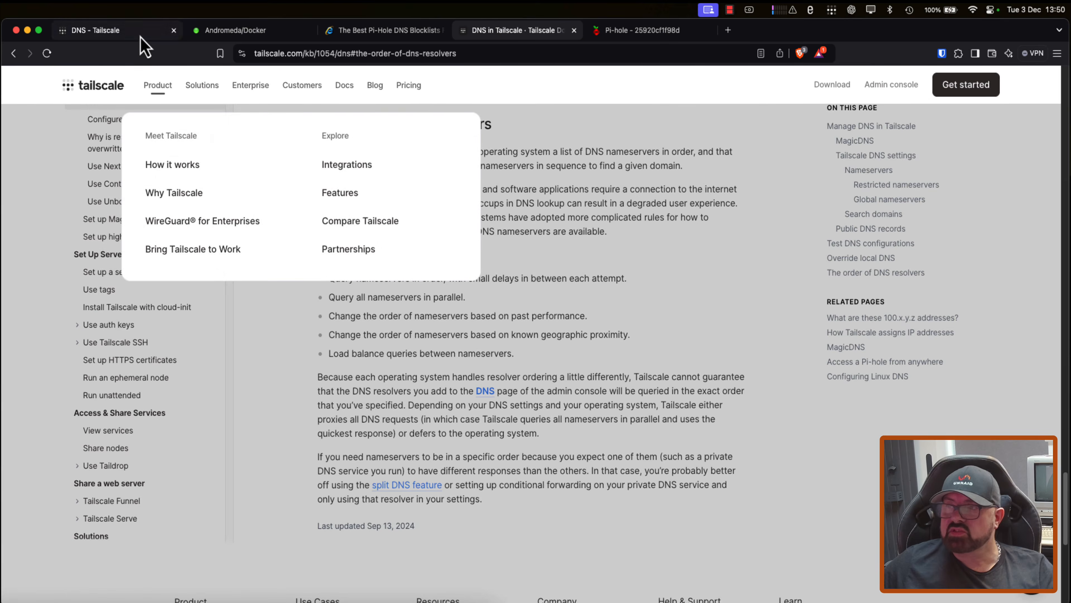
pyautogui.click(141, 37)
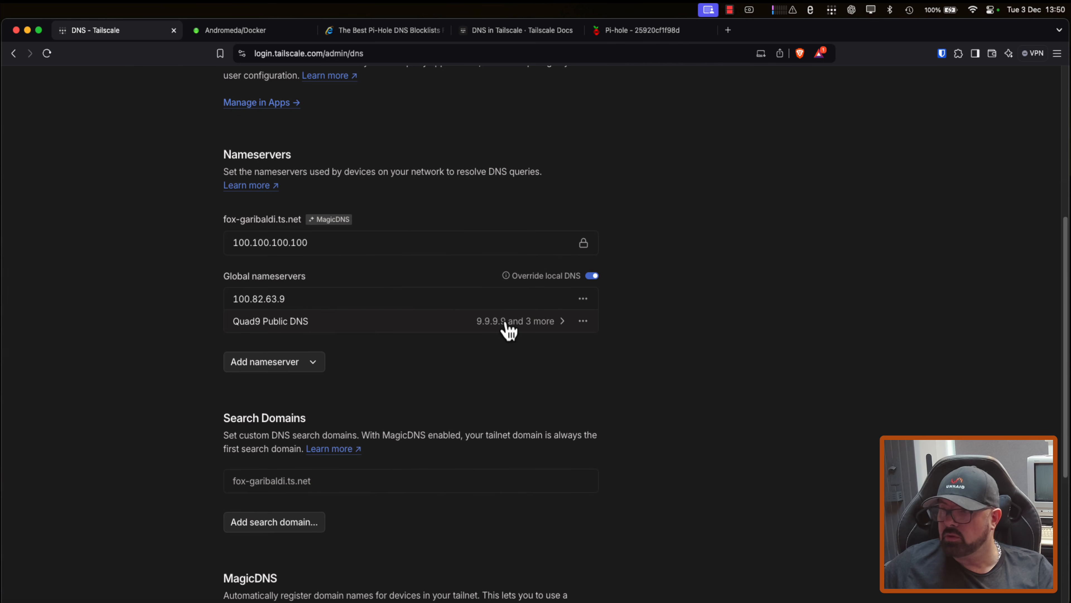
pyautogui.moveTo(291, 299); pyautogui.dragTo(232, 297)
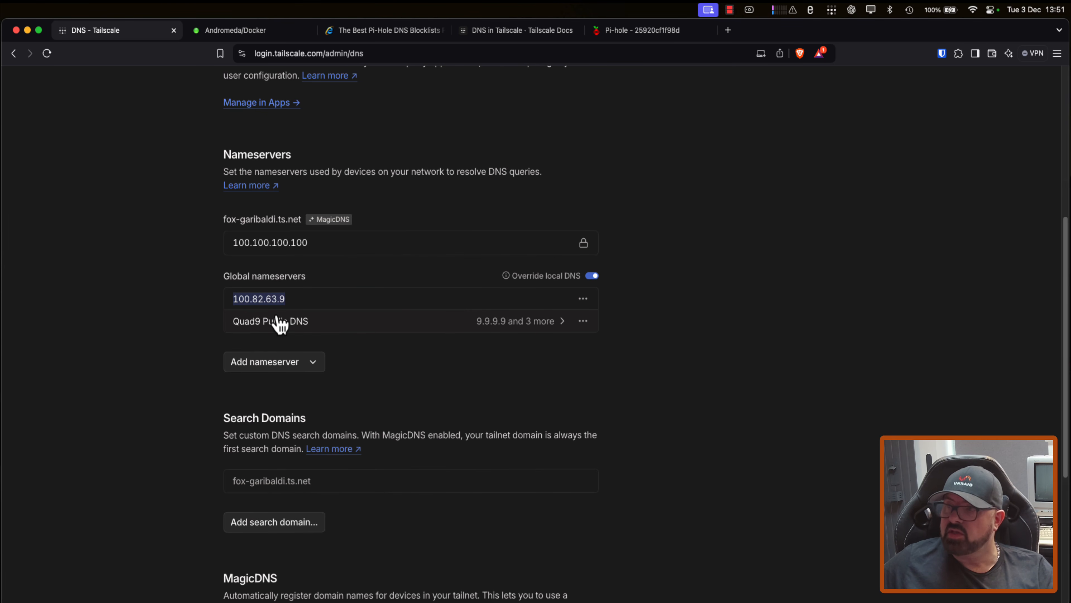
# Step: Start the binhex-official-pihole container in Unraid and reload speedtest.net in Safari to check for ads
pyautogui.click(238, 30)
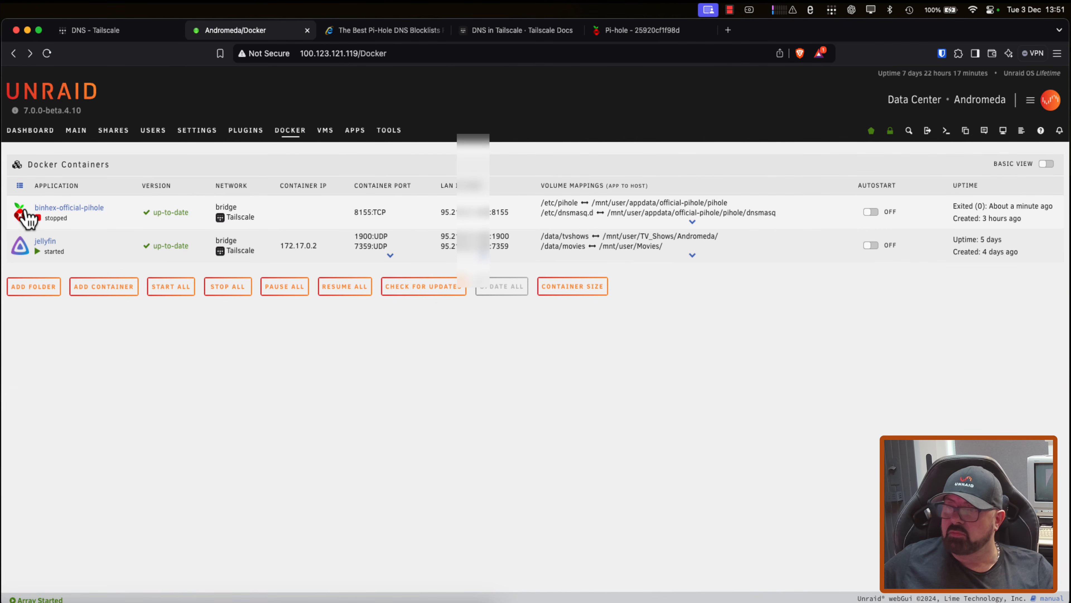
pyautogui.click(23, 215)
pyautogui.click(41, 233)
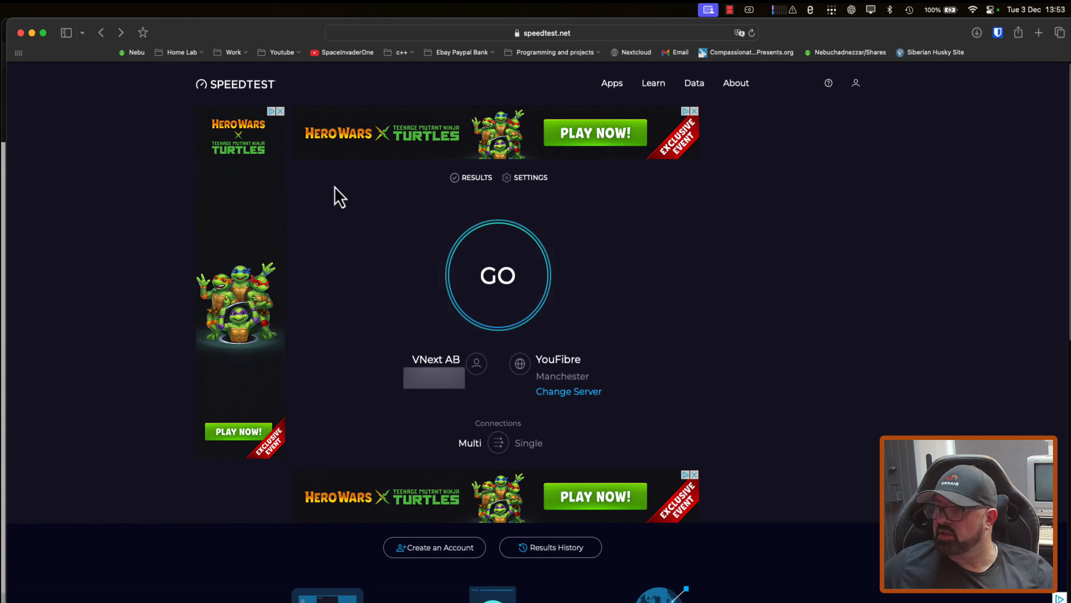
pyautogui.click(753, 33)
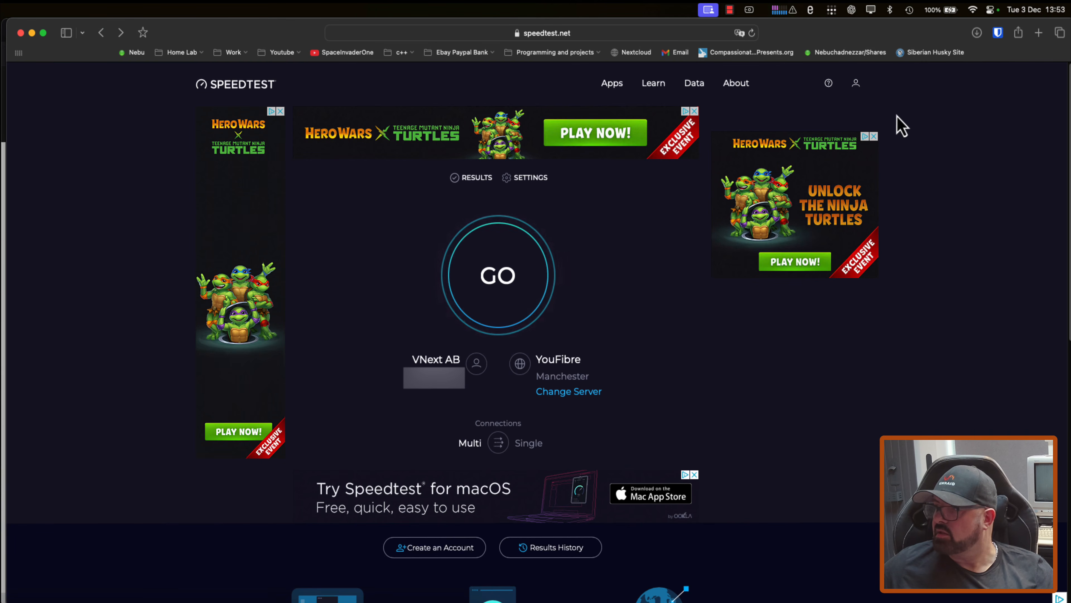
# Step: Disconnect and reconnect Tailscale on the Mac, running sudo killall -HUP mDNSResponder with the account password in Terminal in between to flush the DNS cache
pyautogui.click(831, 10)
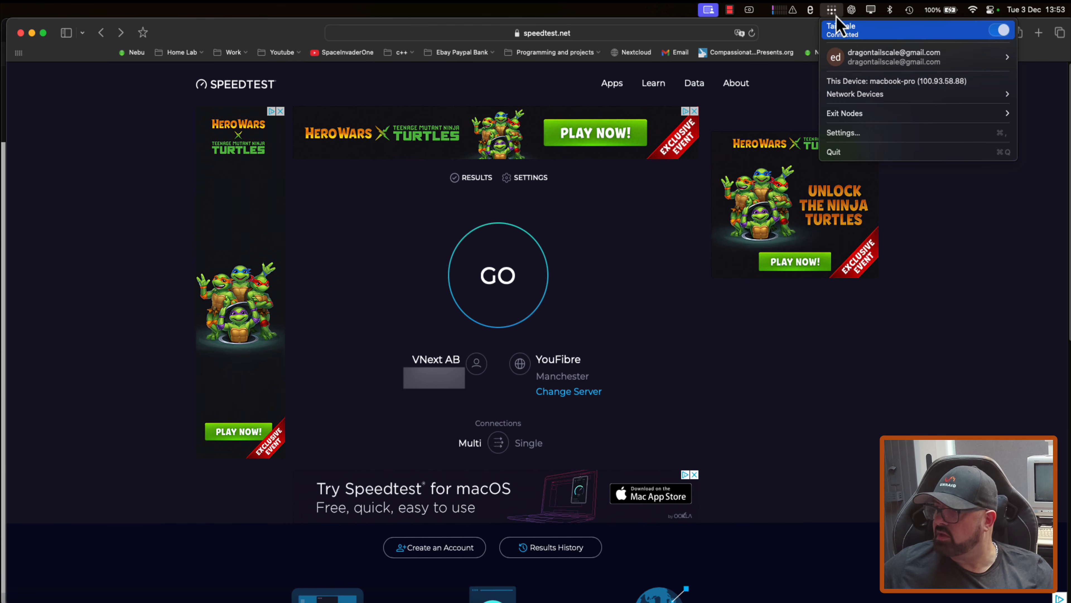
pyautogui.click(999, 30)
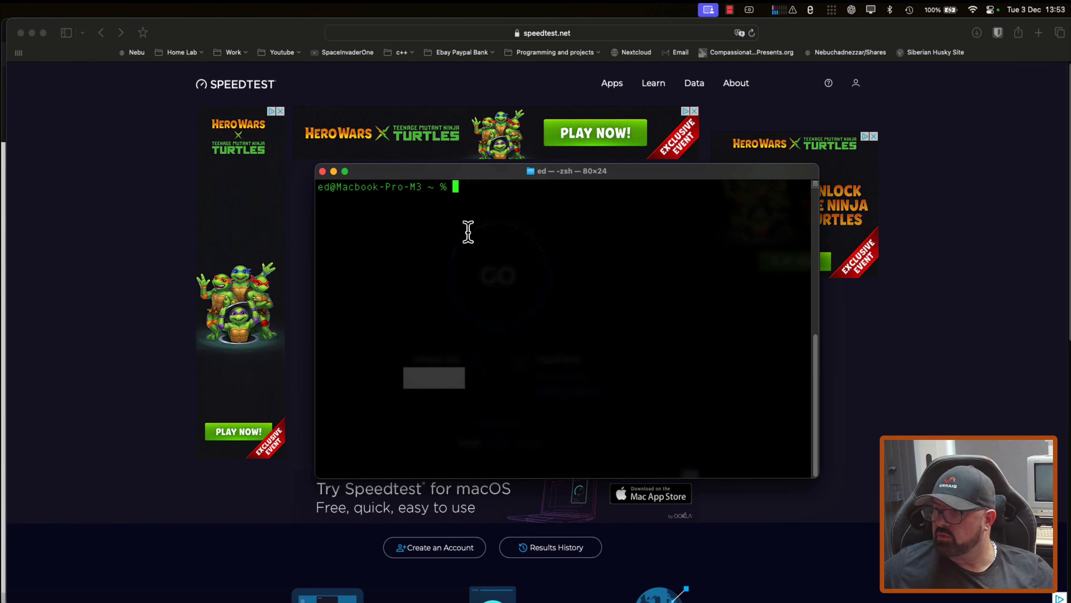
pyautogui.press('super+v')
pyautogui.press('Return')
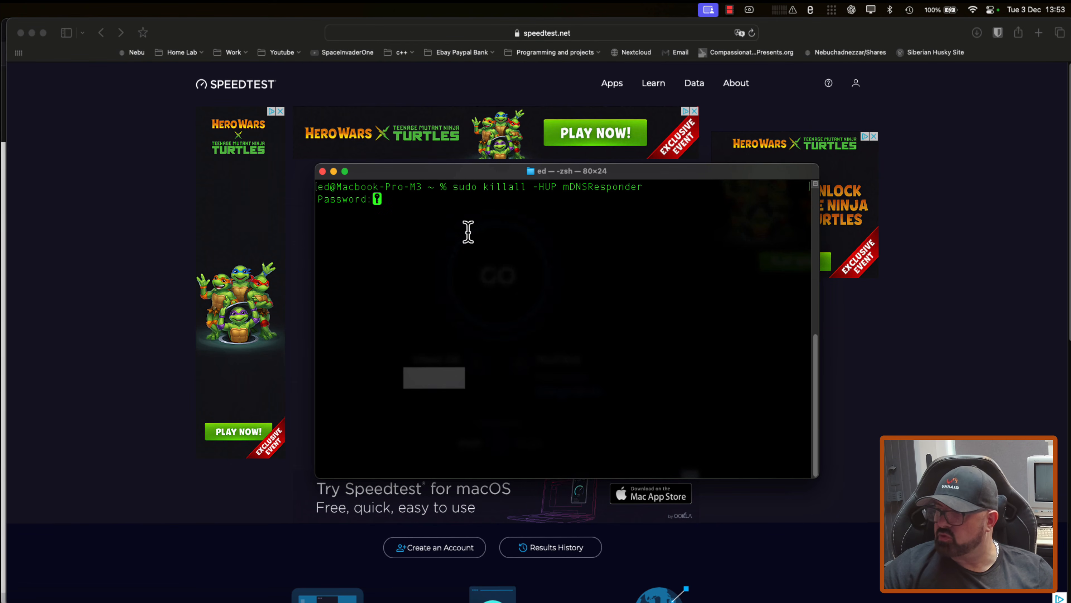
pyautogui.press('Return')
pyautogui.click(322, 171)
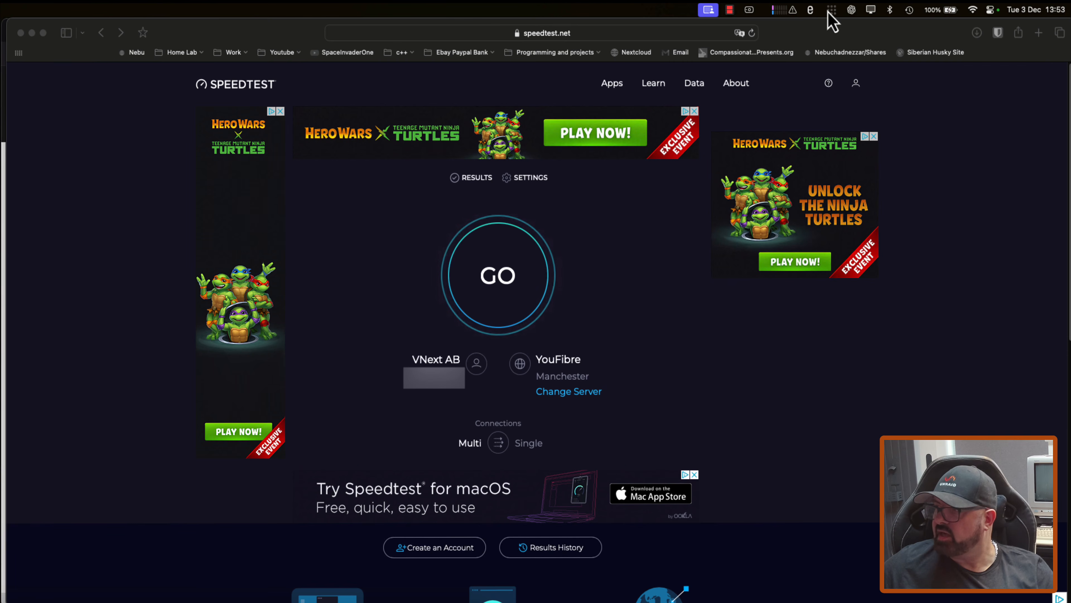
pyautogui.click(832, 10)
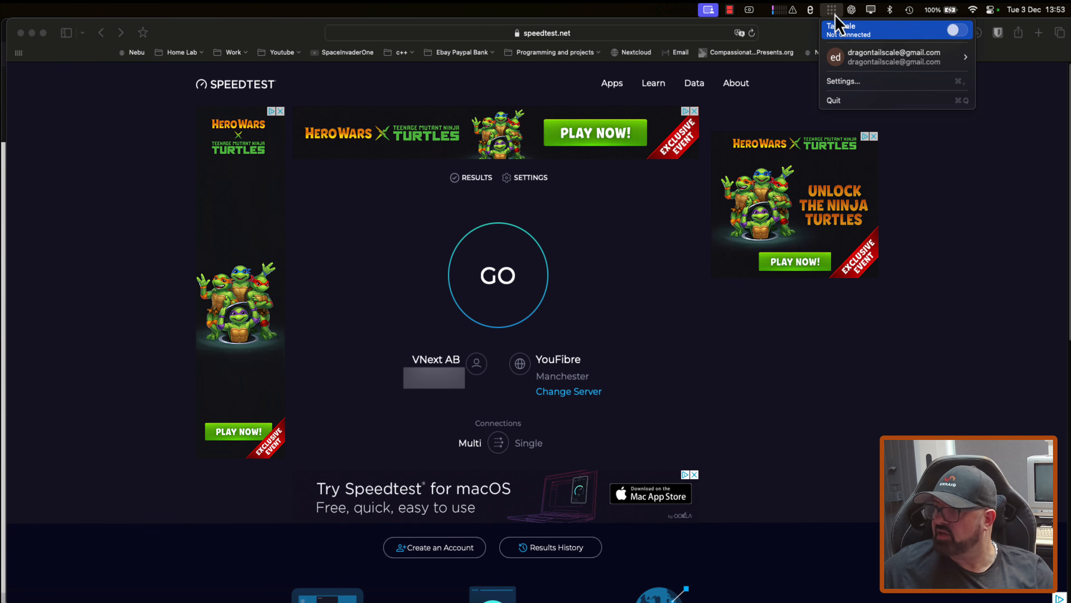
pyautogui.click(957, 30)
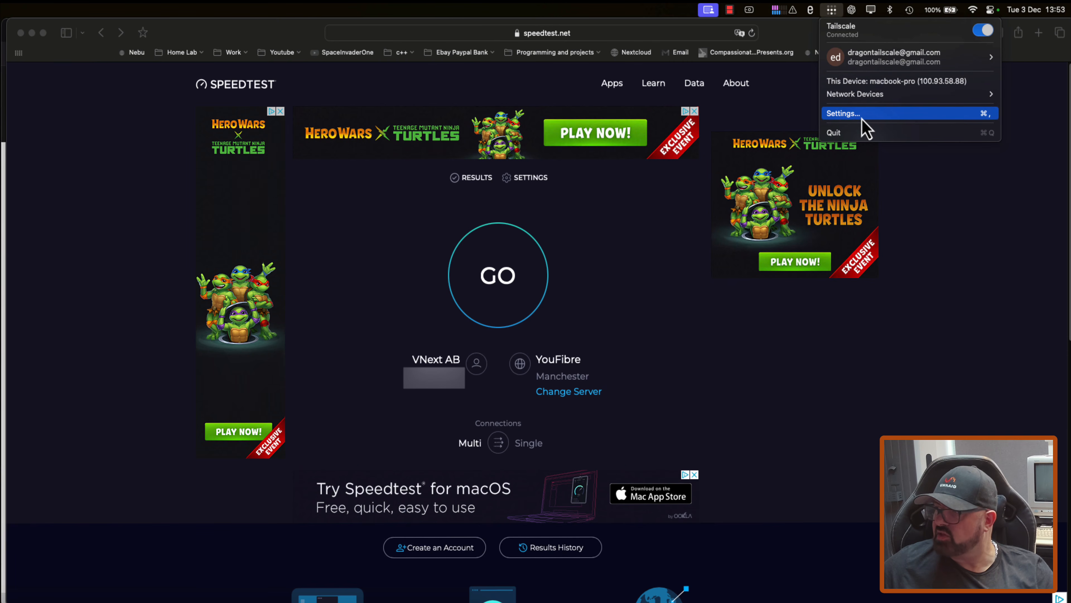
# Step: Review the DNS resolvers in the Mac's Tailscale settings and reload speedtest.net in Safari to check for ads
pyautogui.click(862, 120)
pyautogui.click(738, 103)
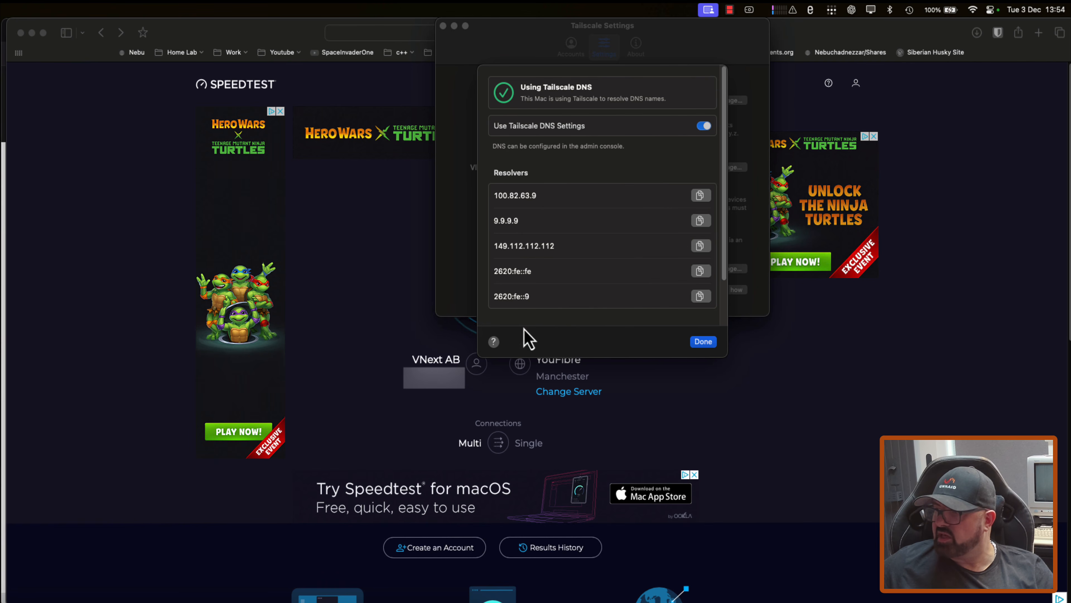
pyautogui.click(709, 342)
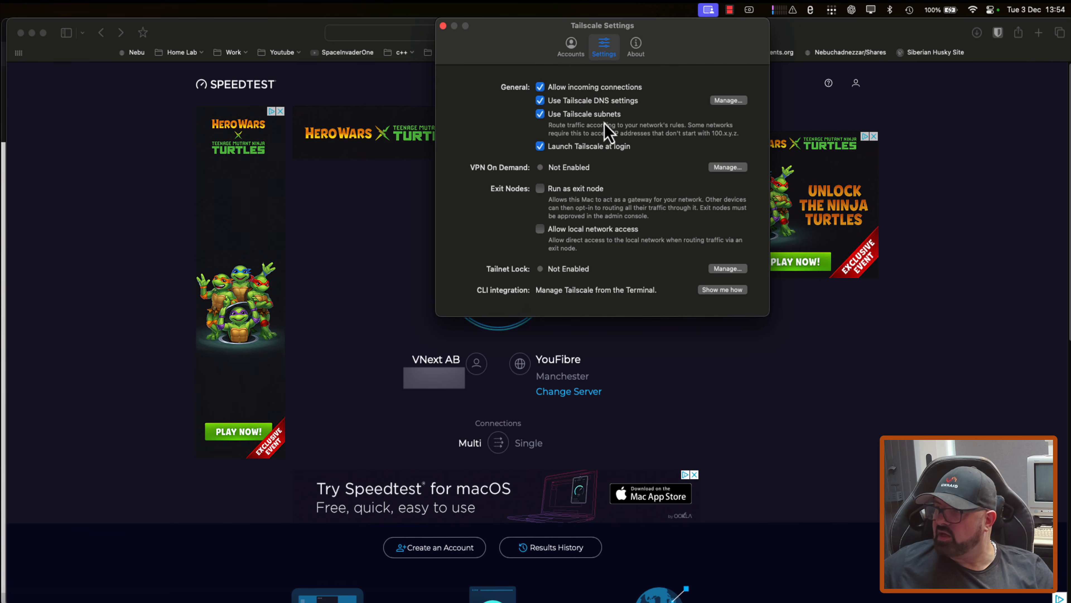
pyautogui.click(443, 26)
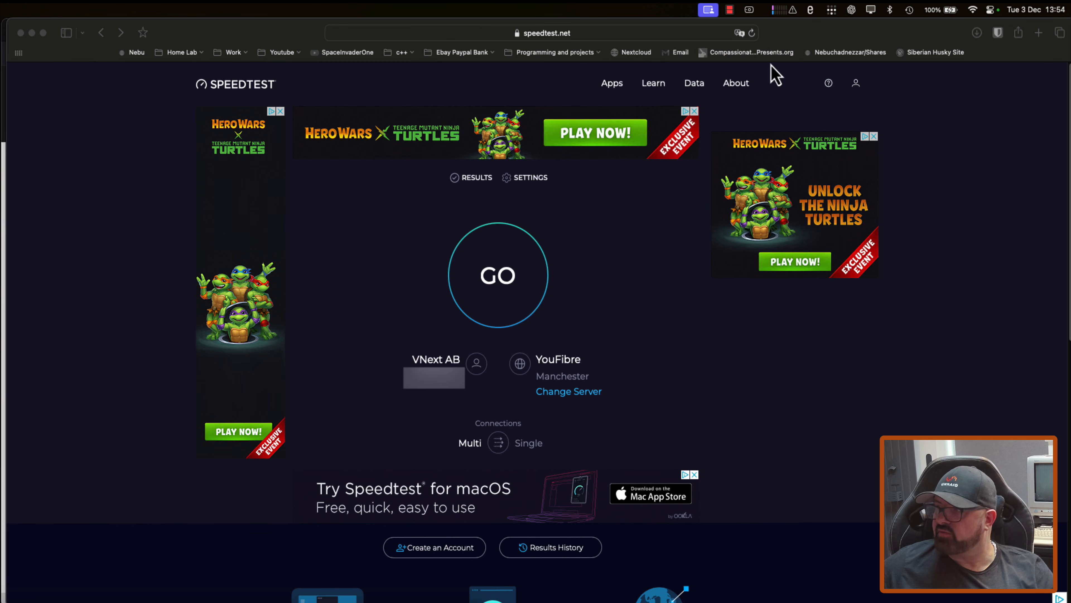
pyautogui.click(751, 33)
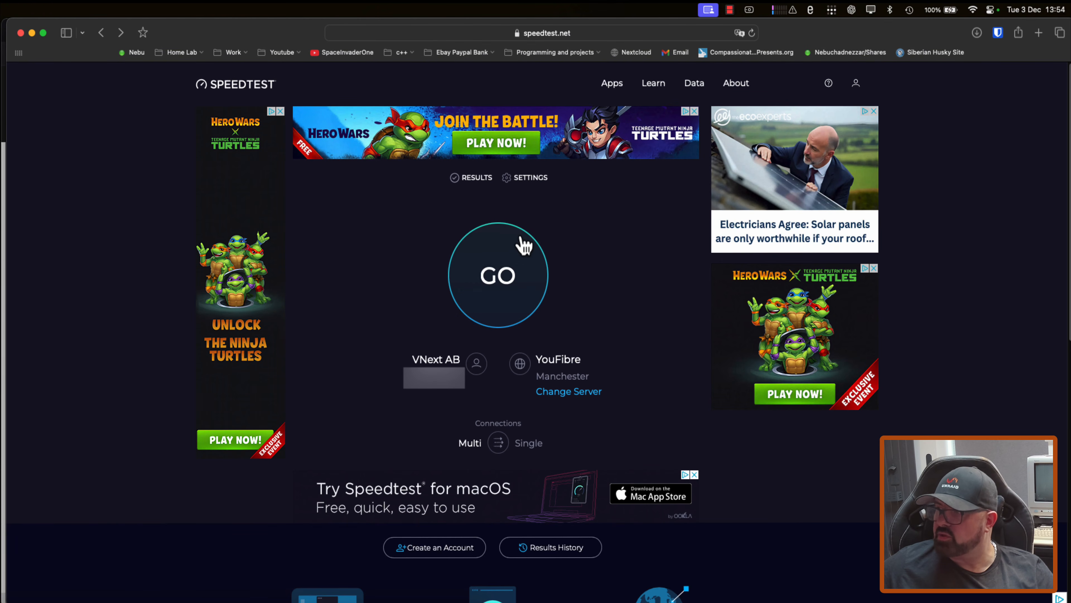
pyautogui.click(32, 33)
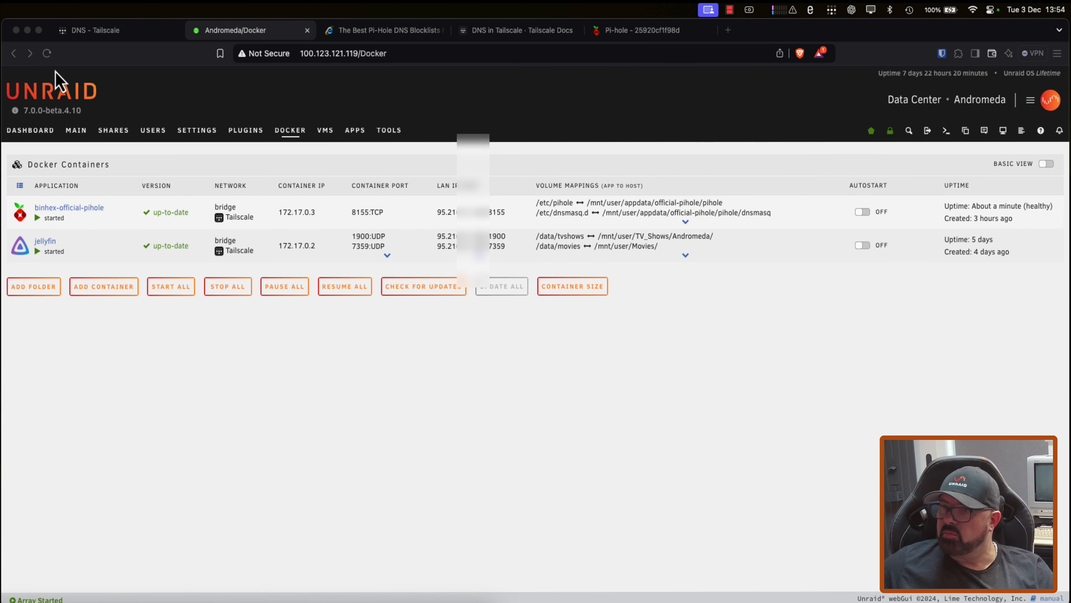
# Step: Disable and re-enable MagicDNS for the tailnet in the Tailscale admin console
pyautogui.click(108, 35)
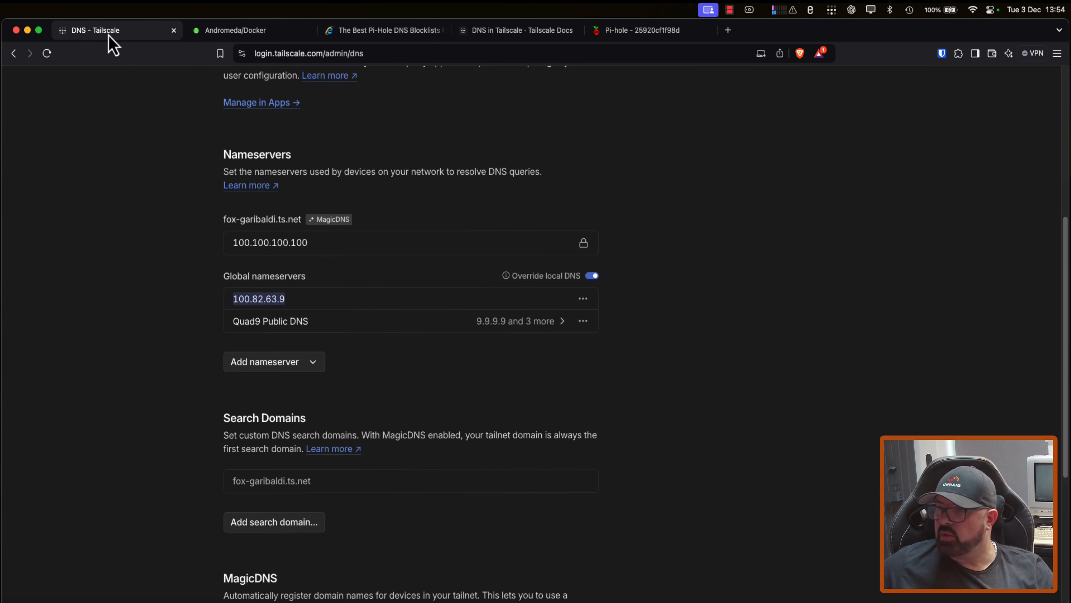
pyautogui.scroll(-5, 203, 349)
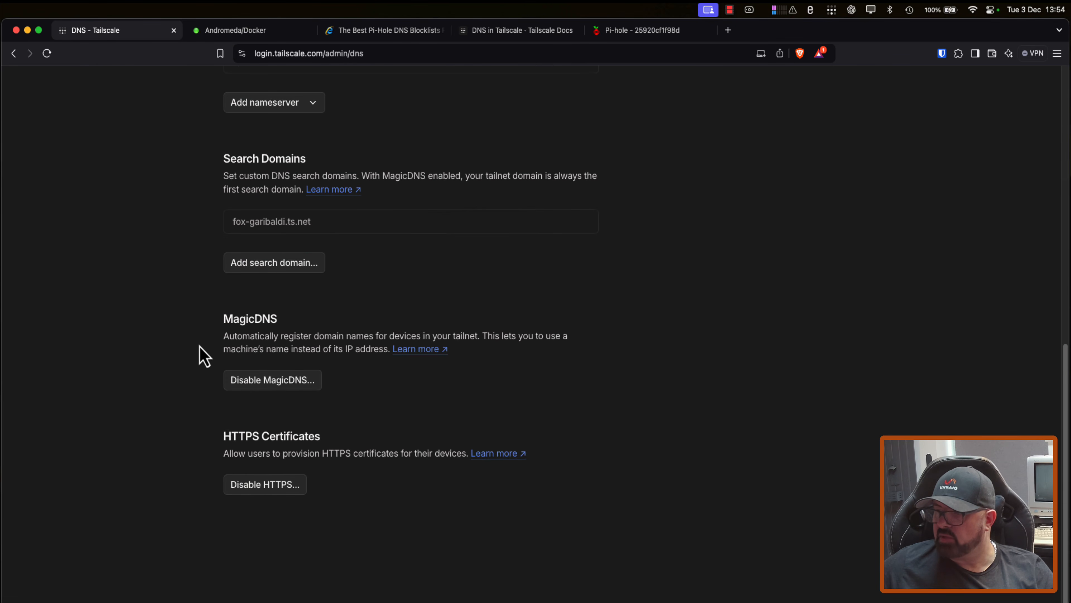
pyautogui.click(281, 382)
pyautogui.click(618, 209)
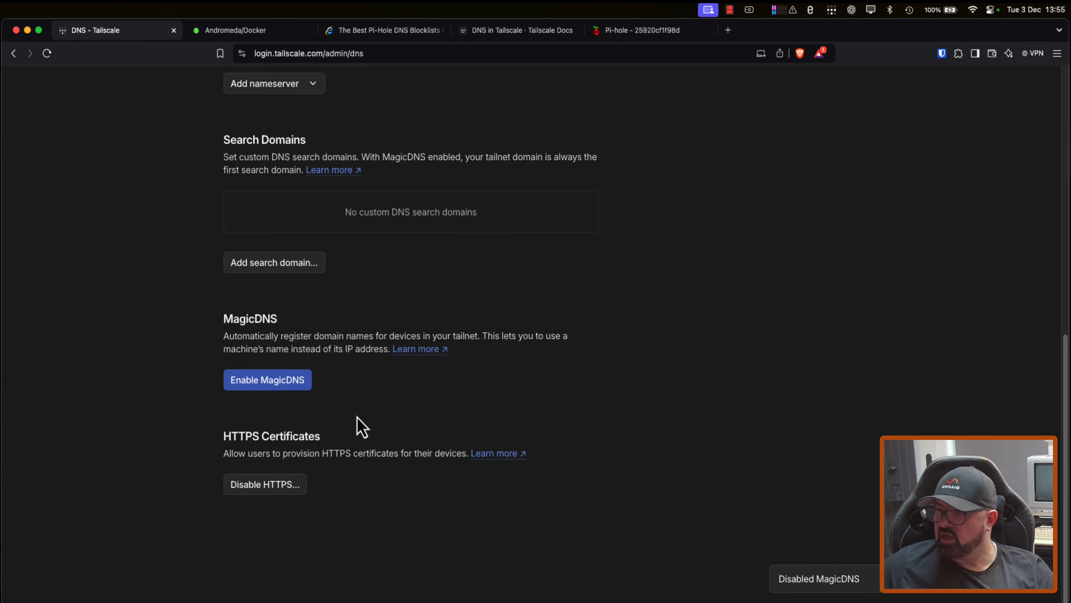
pyautogui.click(267, 382)
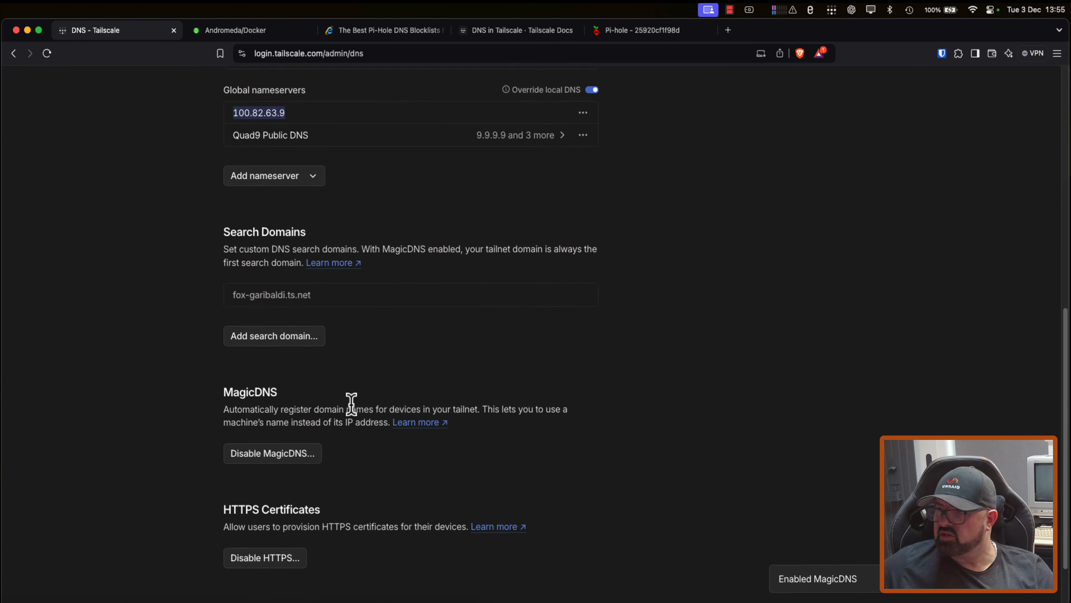
pyautogui.scroll(1, 352, 155)
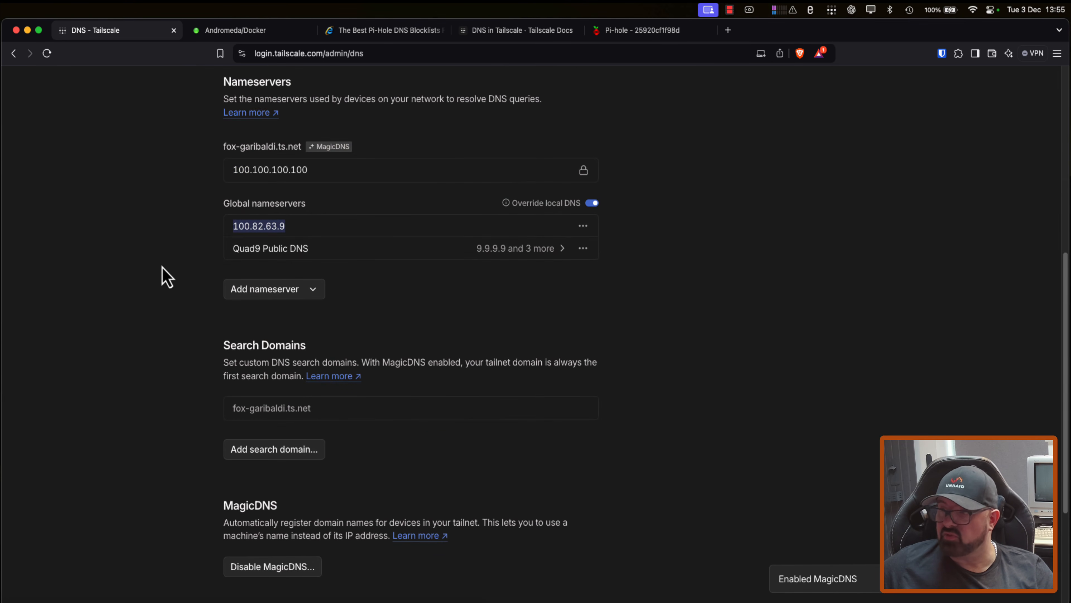
# Step: Review the tailnet's global nameservers and reload speedtest.net in Safari to check whether ads are blocked
pyautogui.click(104, 229)
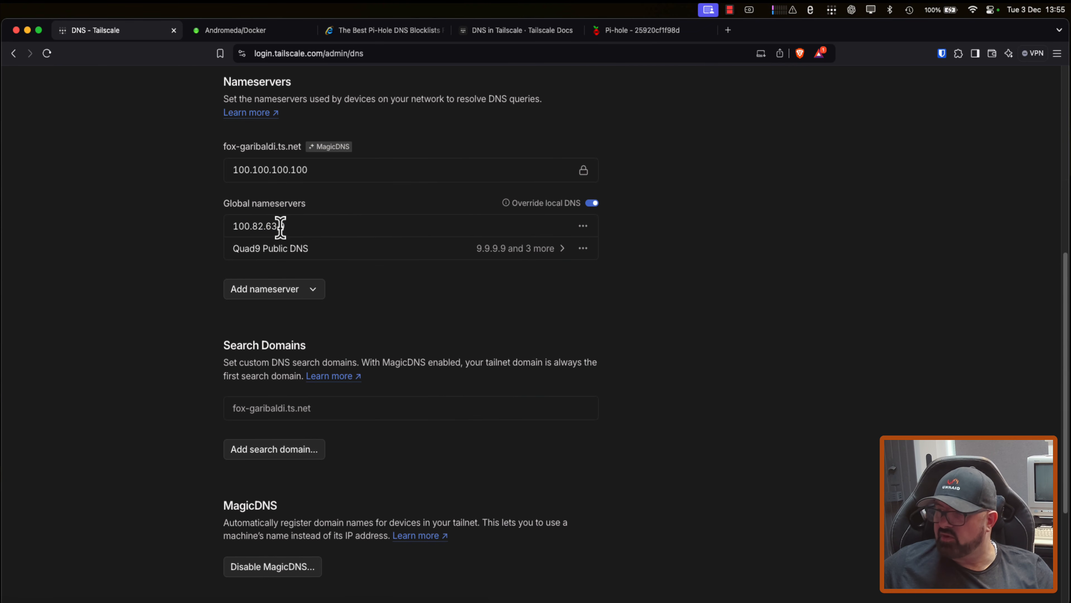
pyautogui.moveTo(289, 229); pyautogui.dragTo(212, 227)
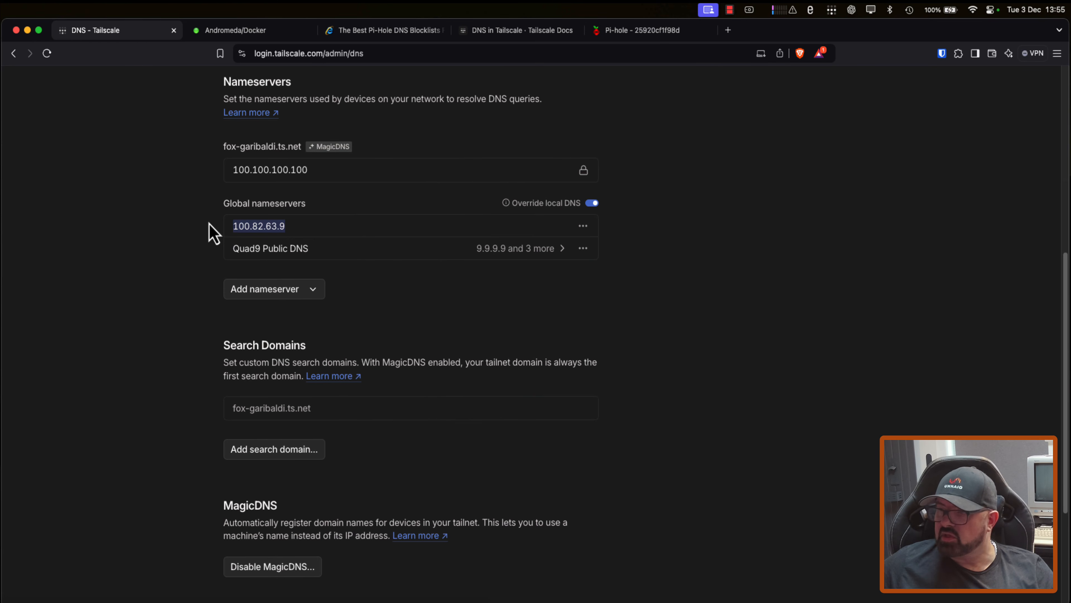
pyautogui.click(214, 226)
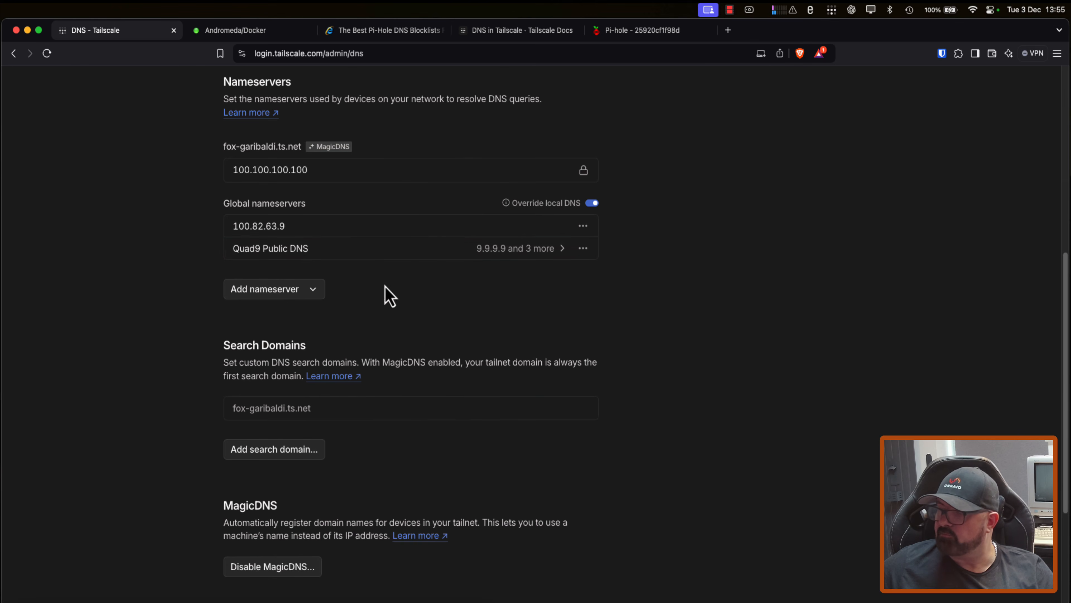
pyautogui.scroll(10, 383, 294)
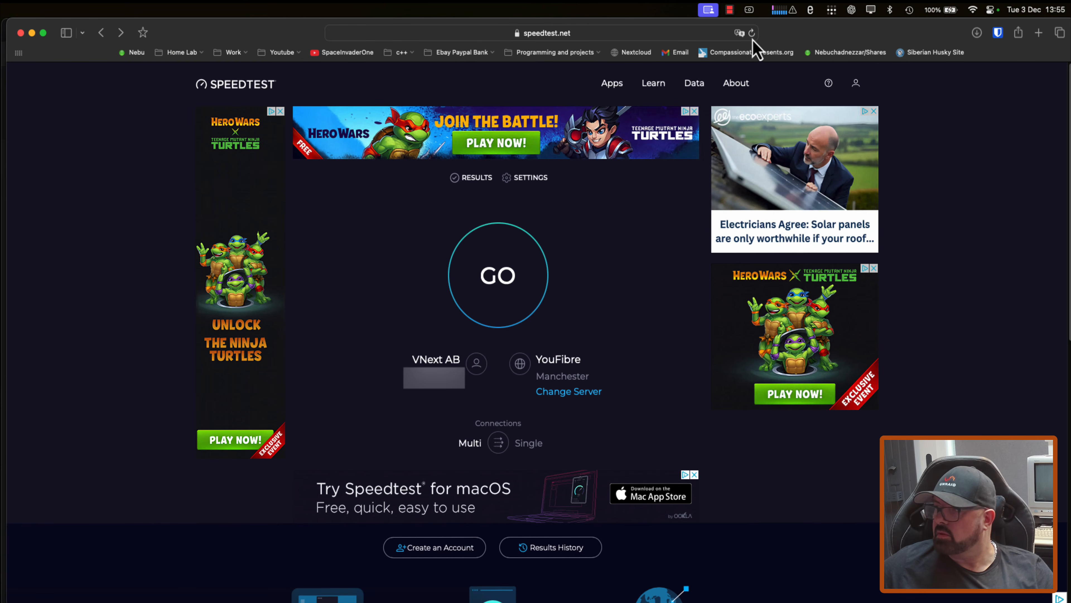
pyautogui.click(752, 33)
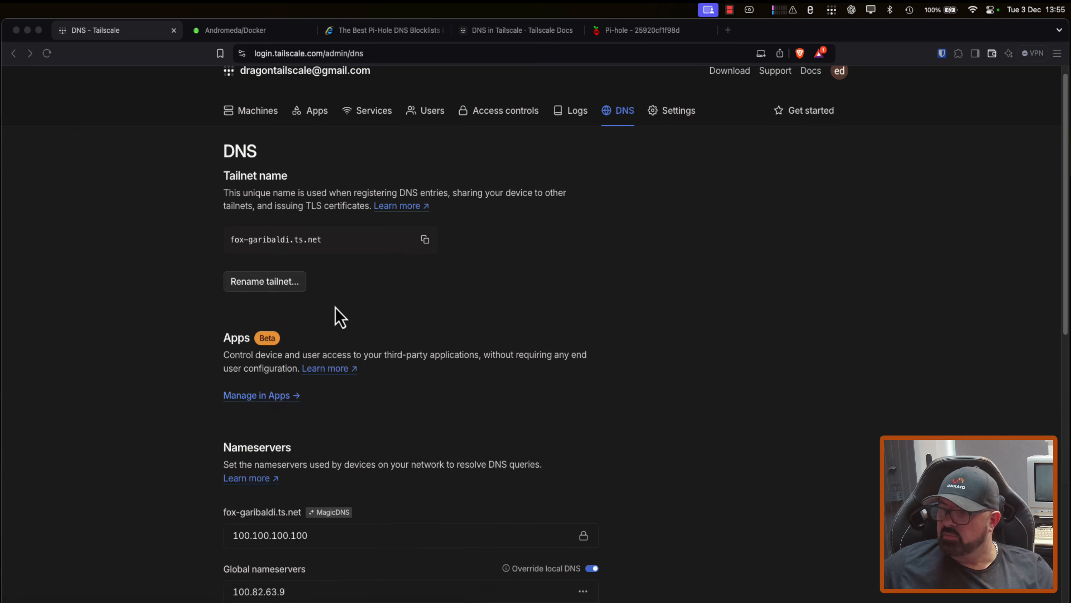
pyautogui.scroll(-4, 339, 316)
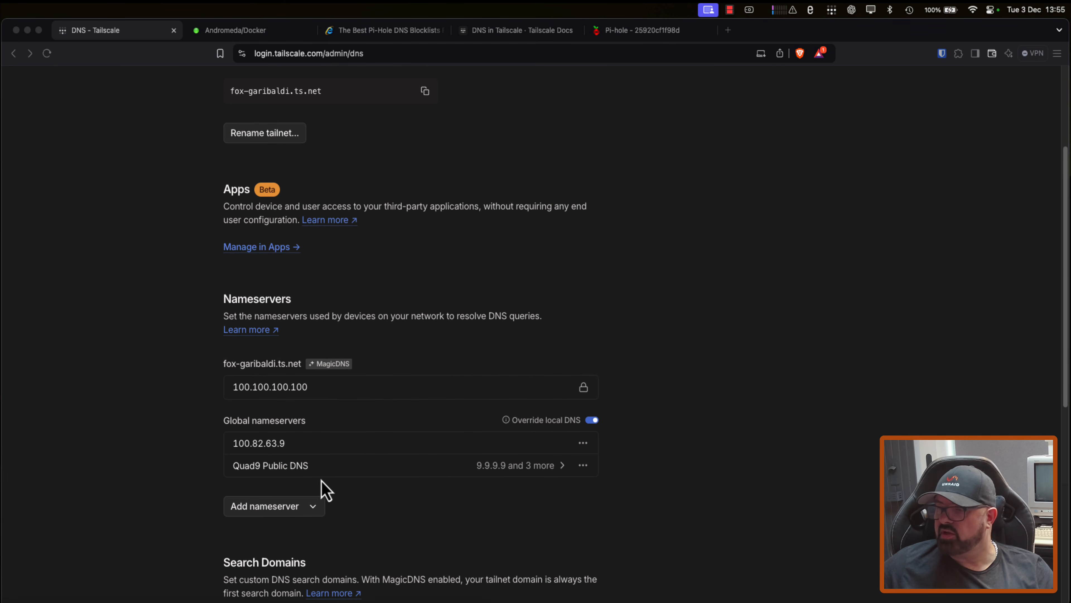
pyautogui.scroll(-2, 333, 430)
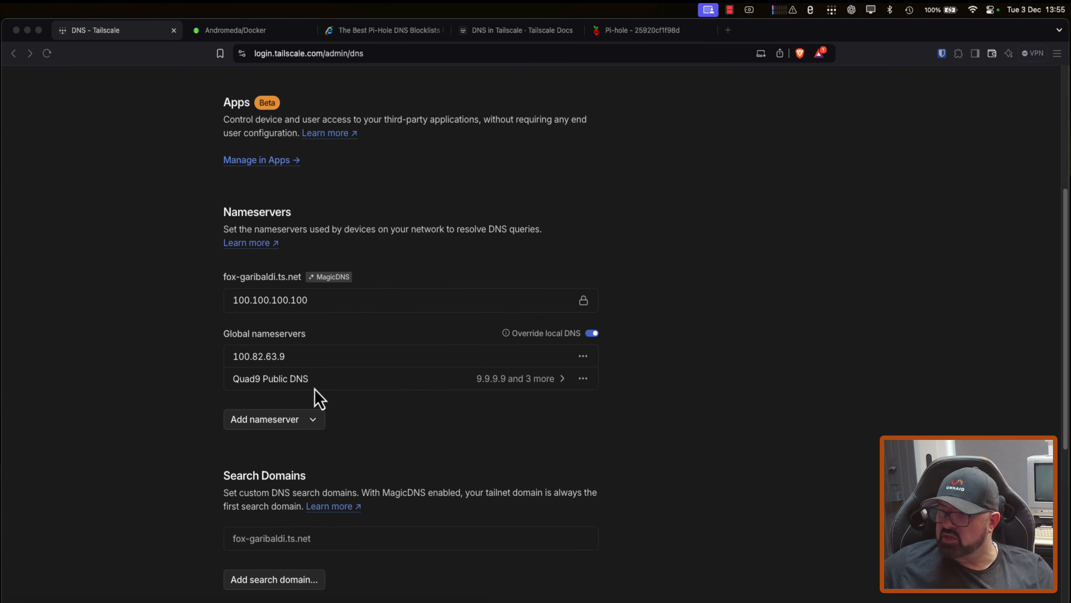
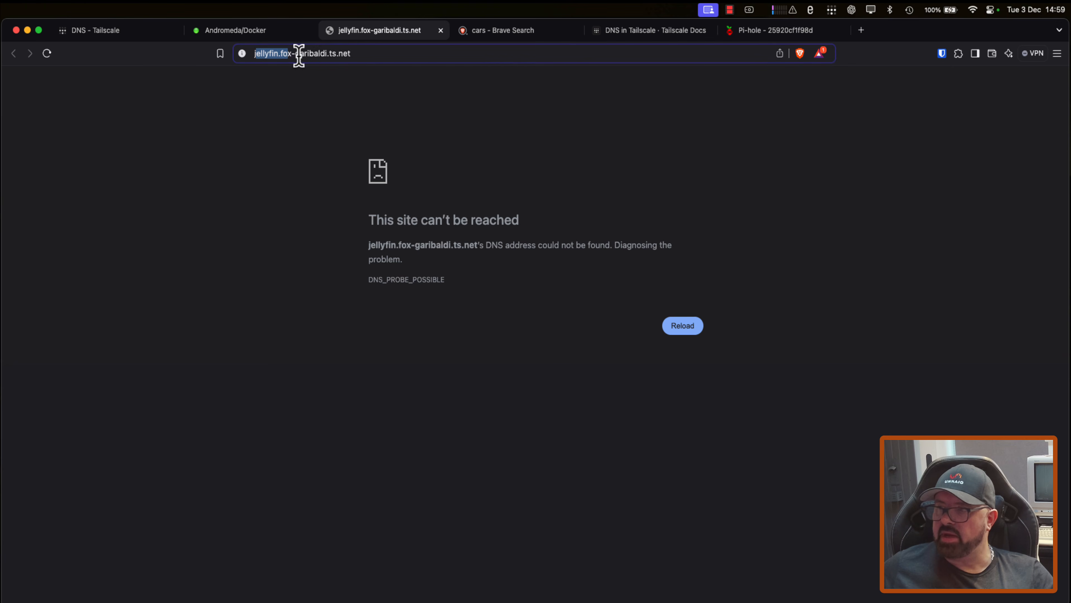
# Step: Open the jellyfin machine's web interface through its Tailscale address, 100.91.16.32, on port 8096
pyautogui.click(134, 30)
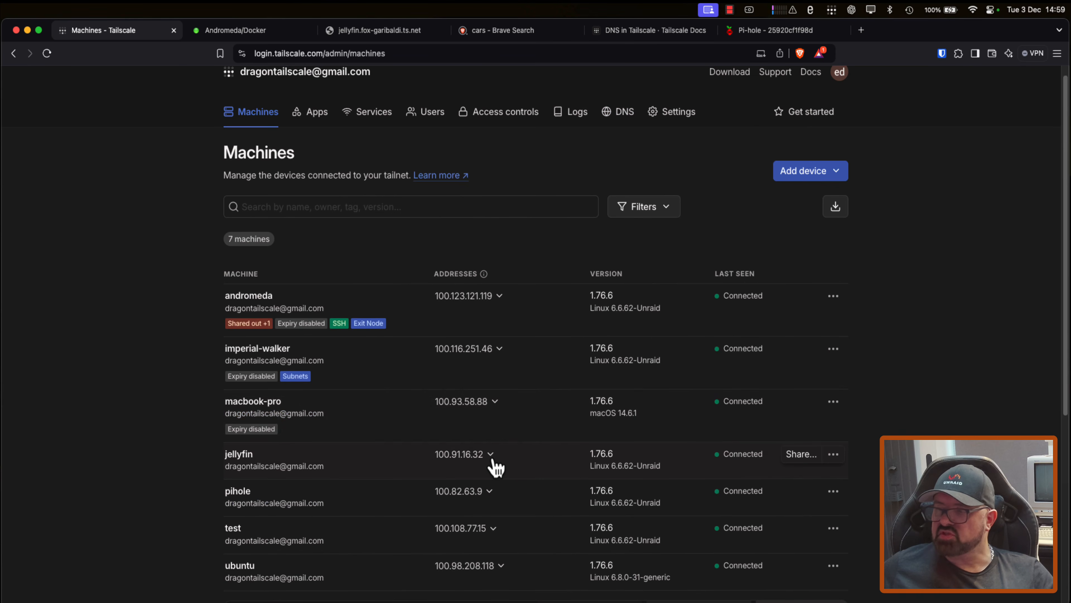
pyautogui.click(490, 459)
pyautogui.click(523, 431)
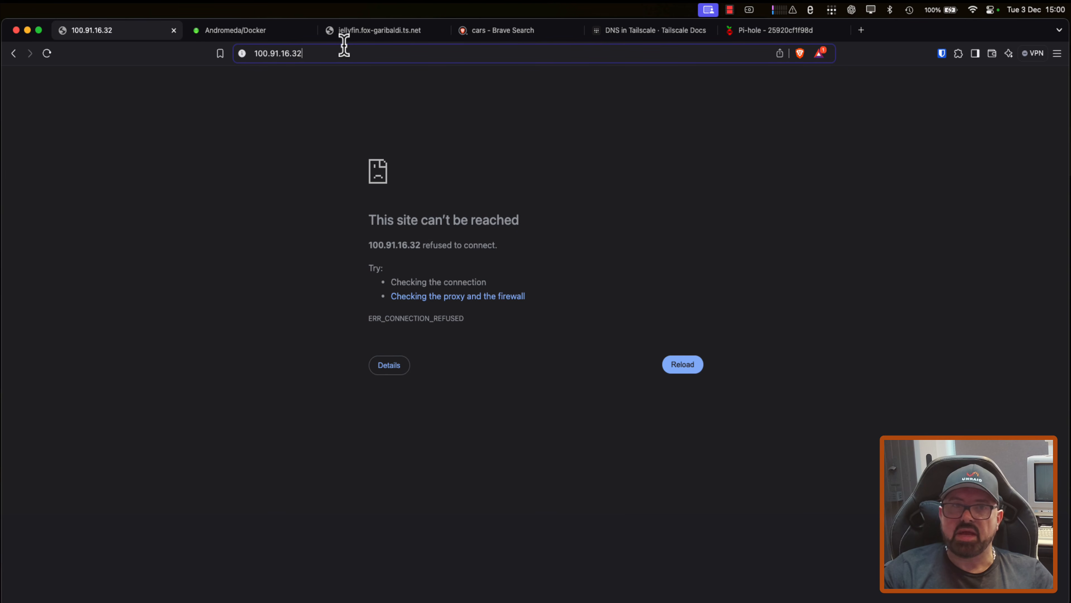
pyautogui.write(':8096')
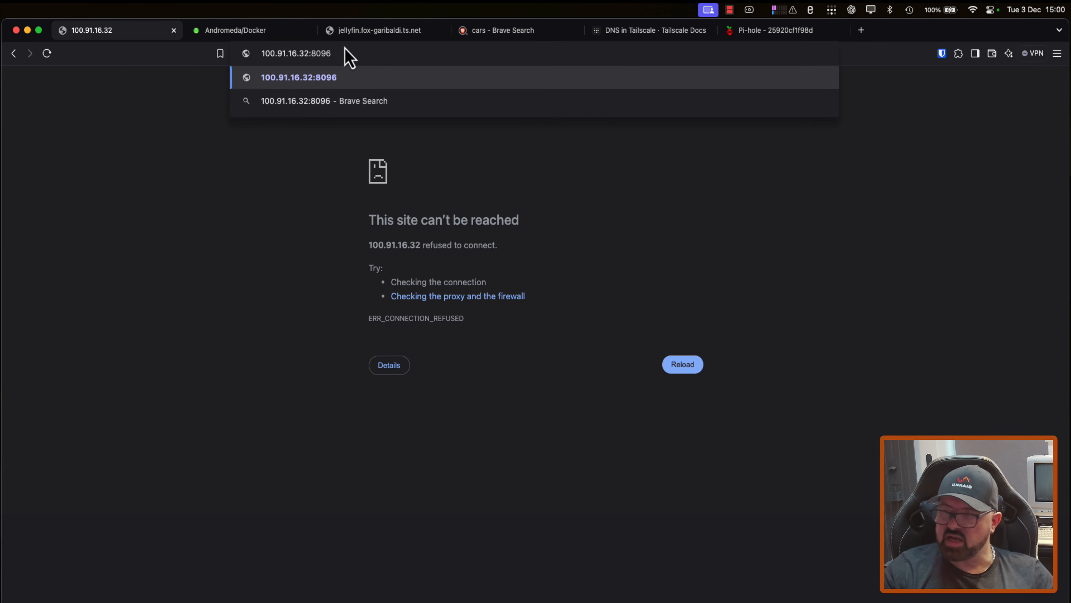
pyautogui.press('Return')
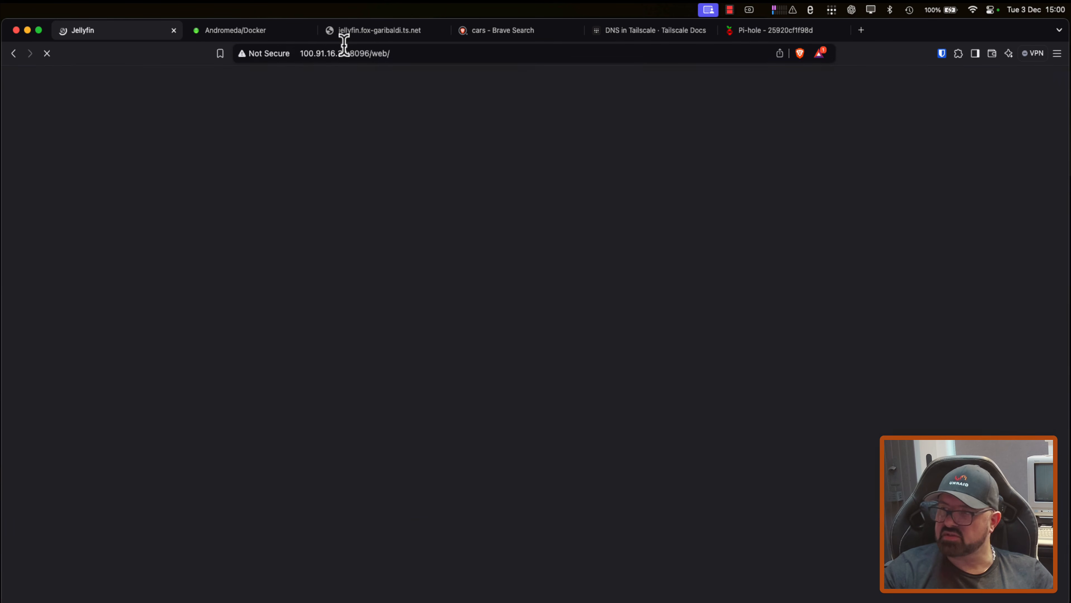
pyautogui.press('Return')
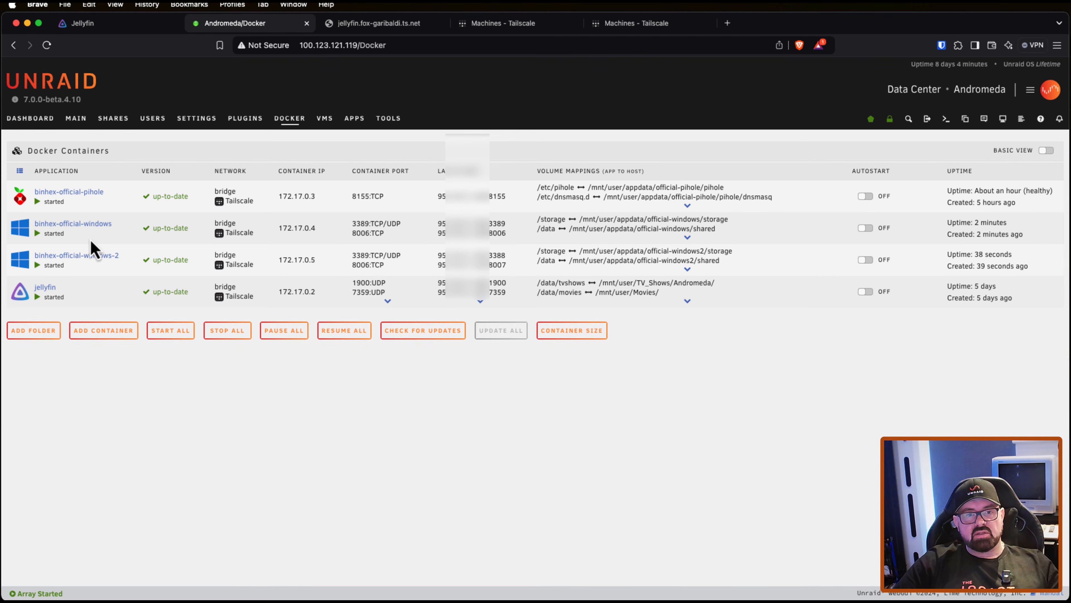
# Step: Open the binhex-official-windows container template for editing and review its network, port, path and Windows VERSION options
pyautogui.click(27, 232)
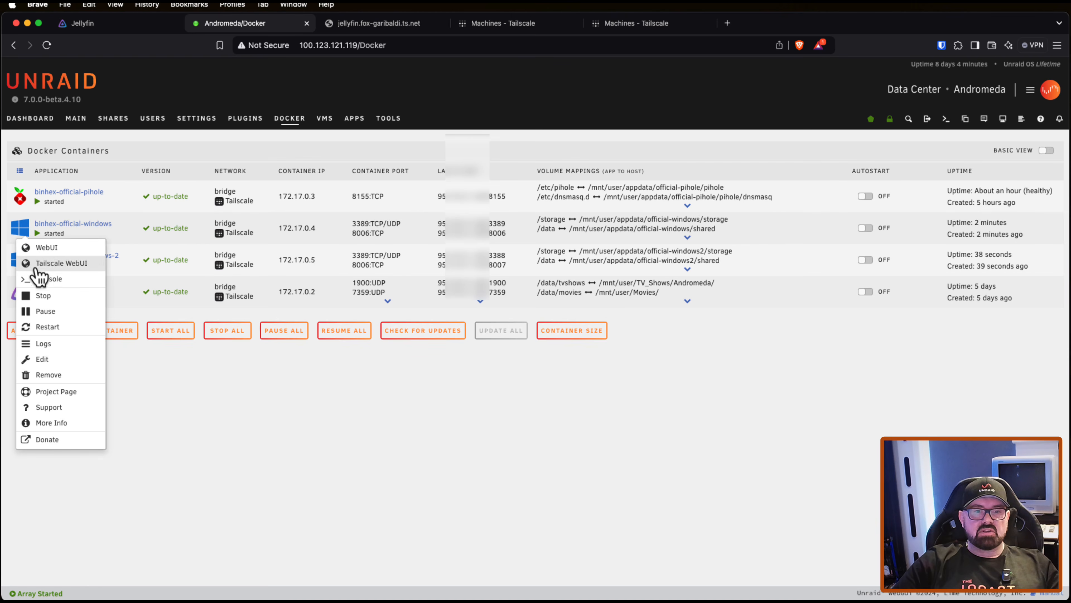
pyautogui.click(39, 359)
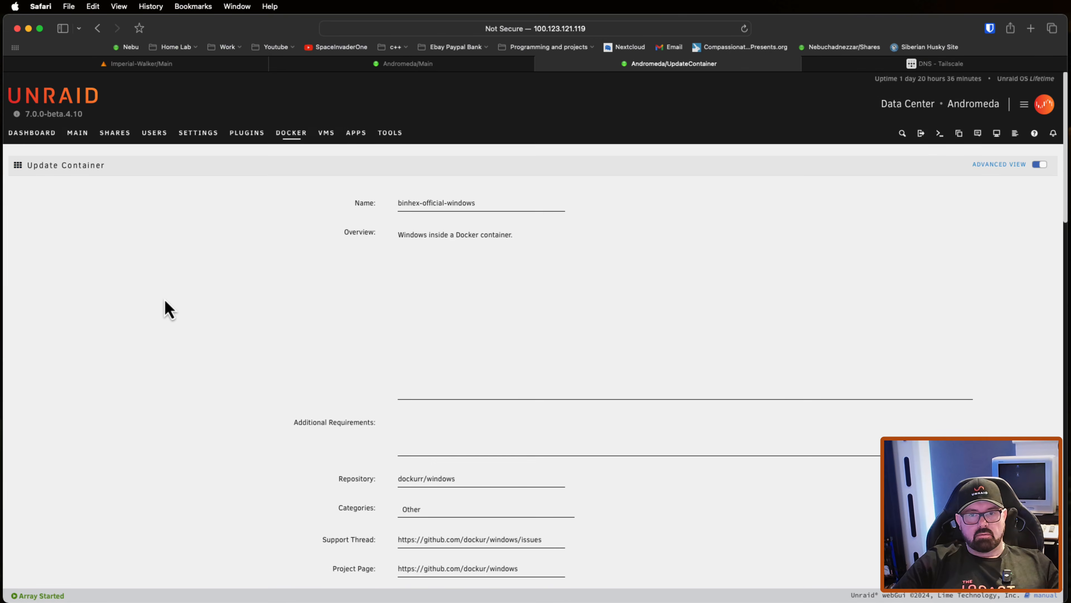
pyautogui.scroll(-3, 165, 307)
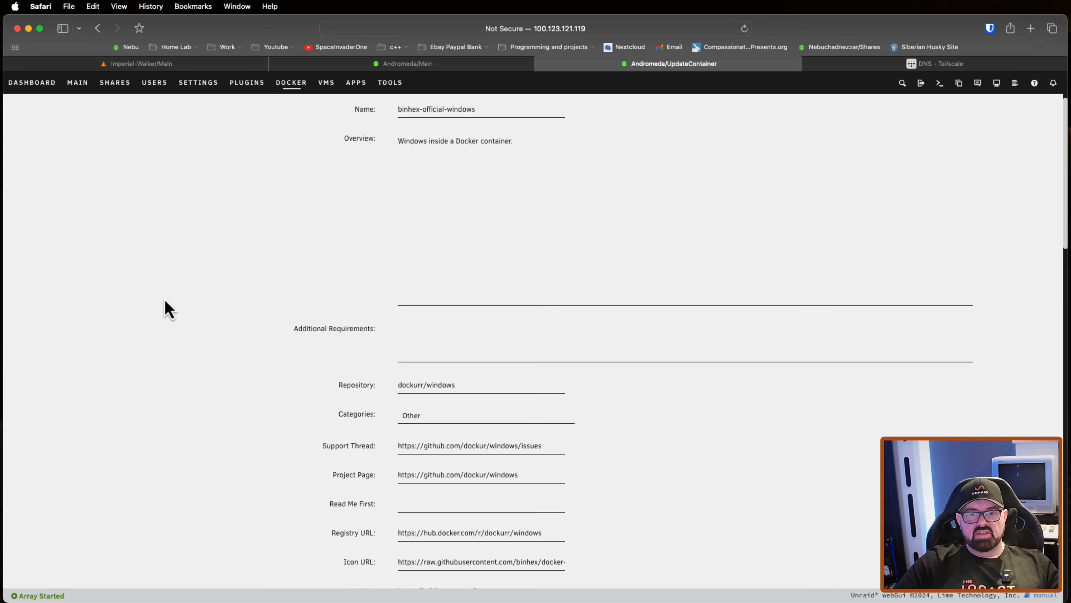
pyautogui.scroll(-5, 165, 306)
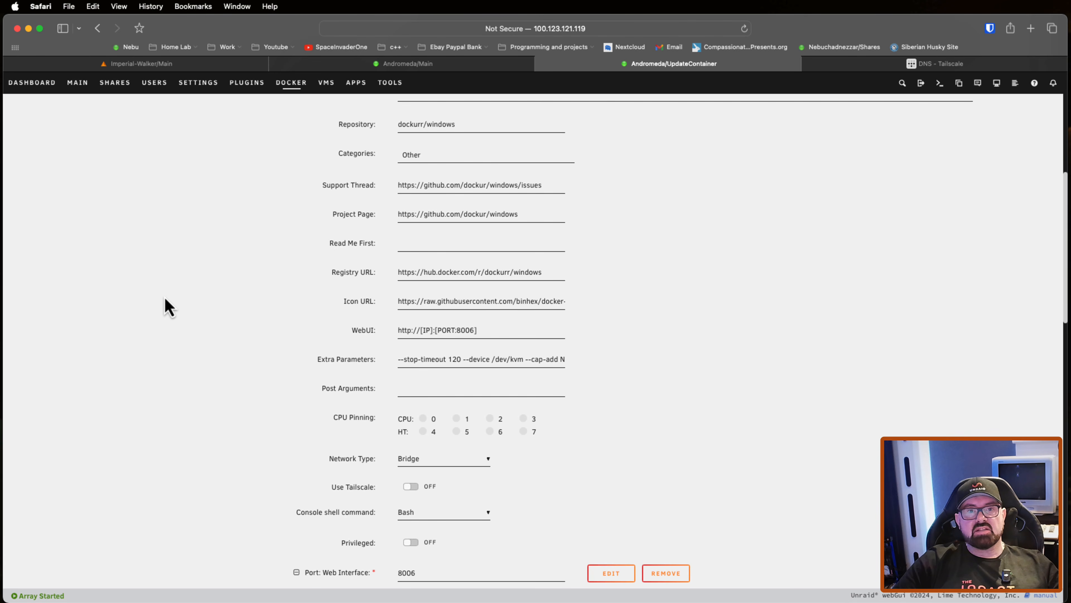
pyautogui.scroll(-2, 170, 306)
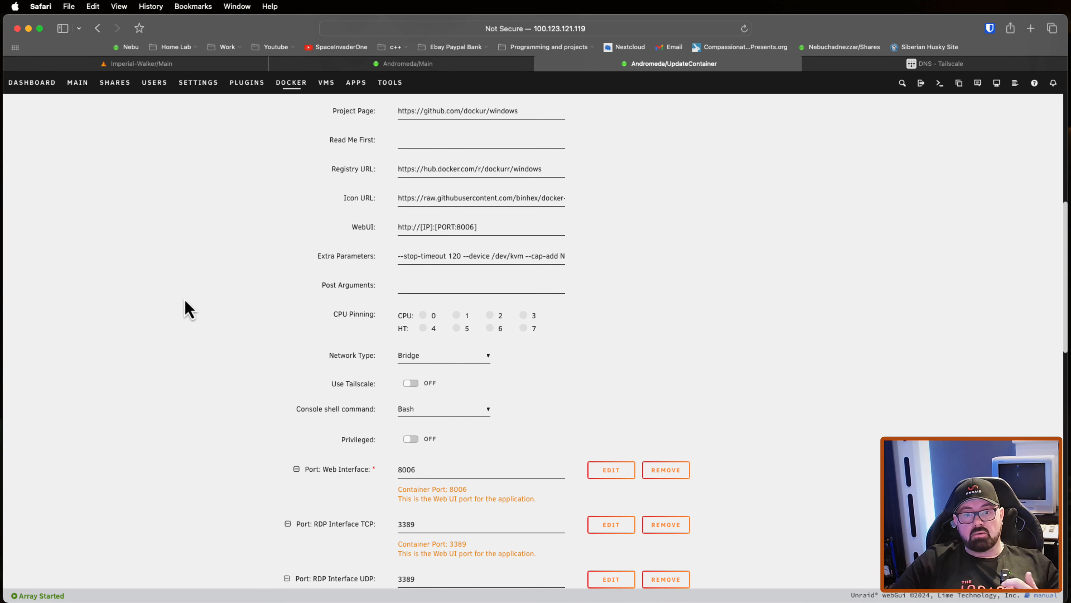
pyautogui.scroll(-5, 185, 299)
pyautogui.scroll(-4, 186, 300)
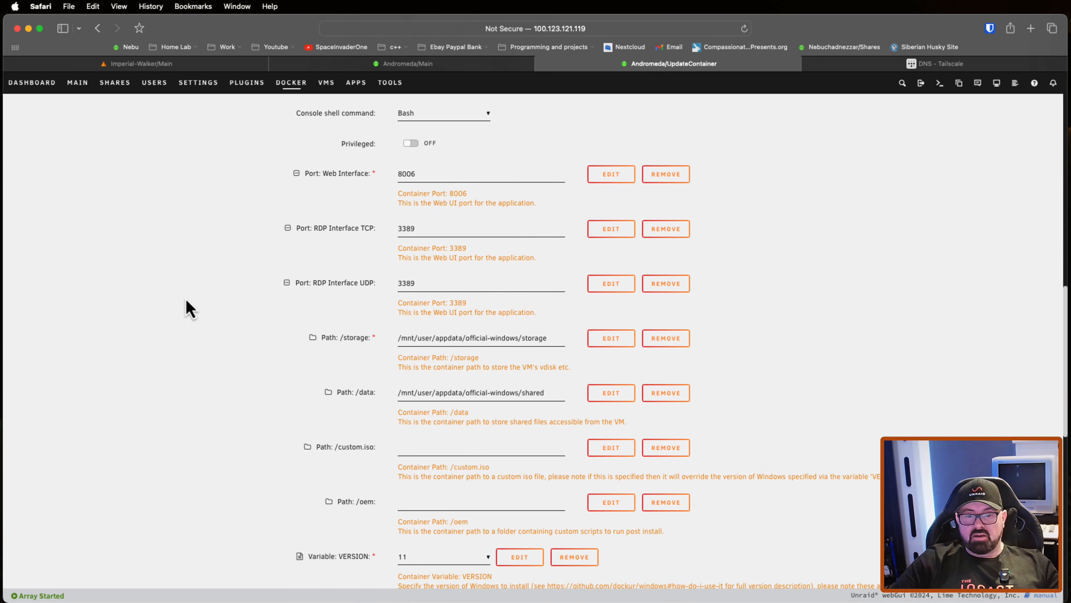
pyautogui.scroll(-3, 186, 301)
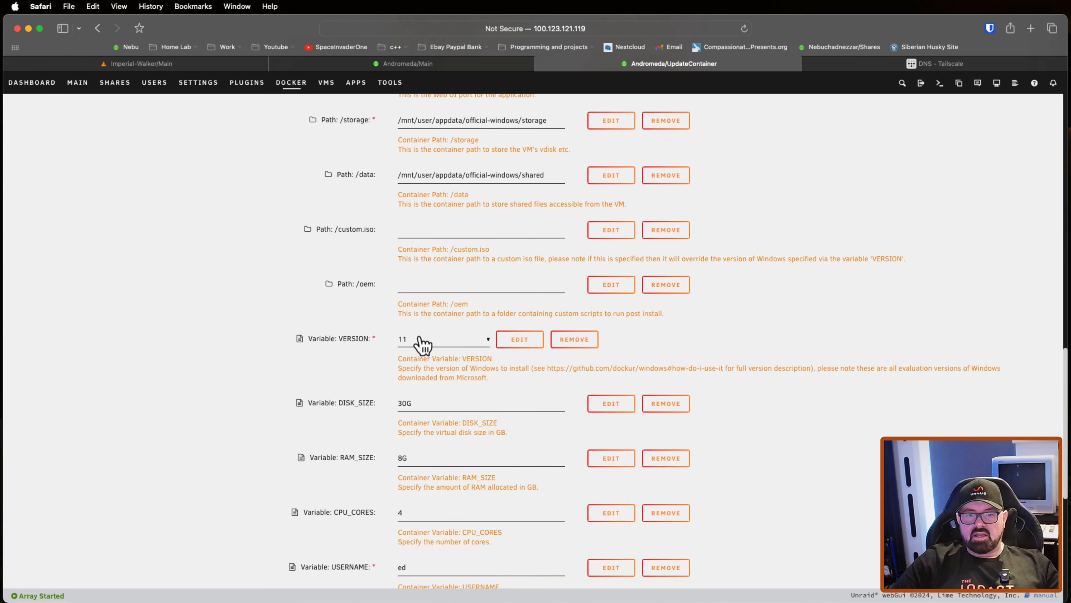
pyautogui.click(448, 340)
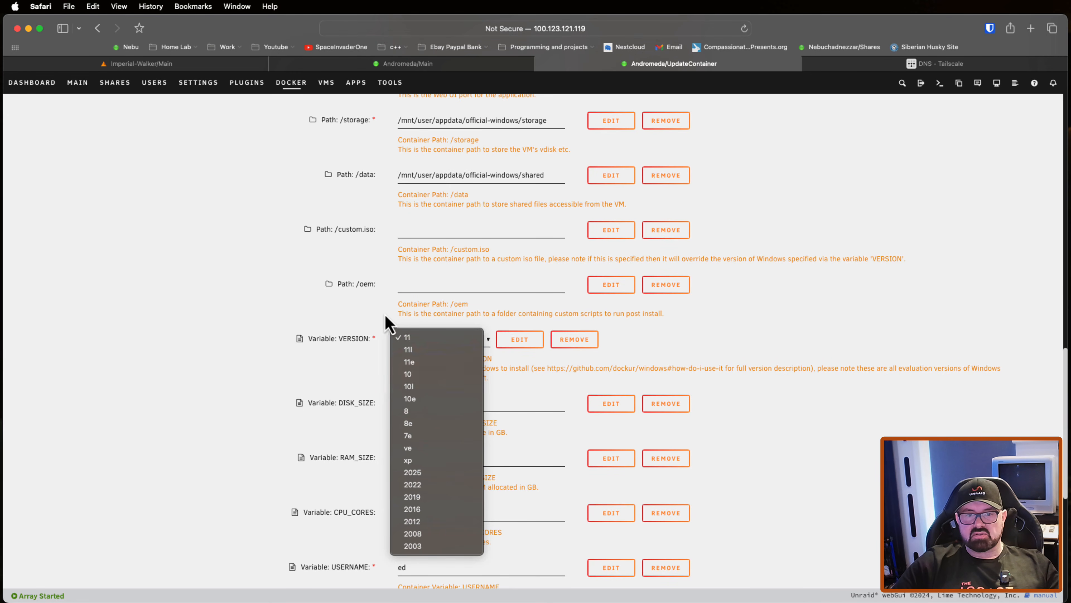
pyautogui.click(323, 314)
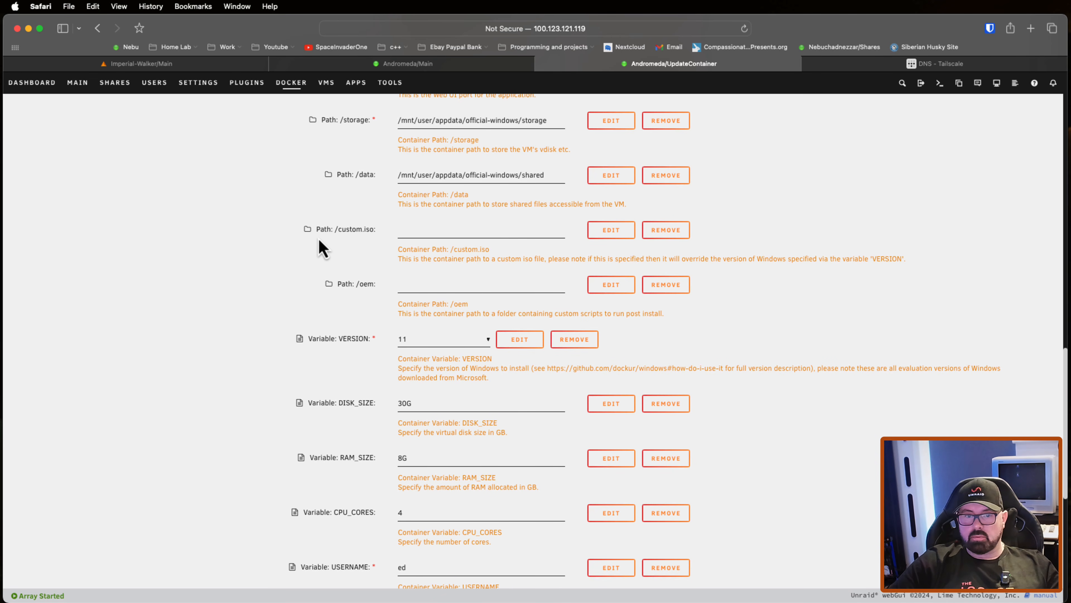
# Step: Enable Tailscale for the Windows container and set its Tailscale hostname to windows11-container
pyautogui.scroll(3, 322, 336)
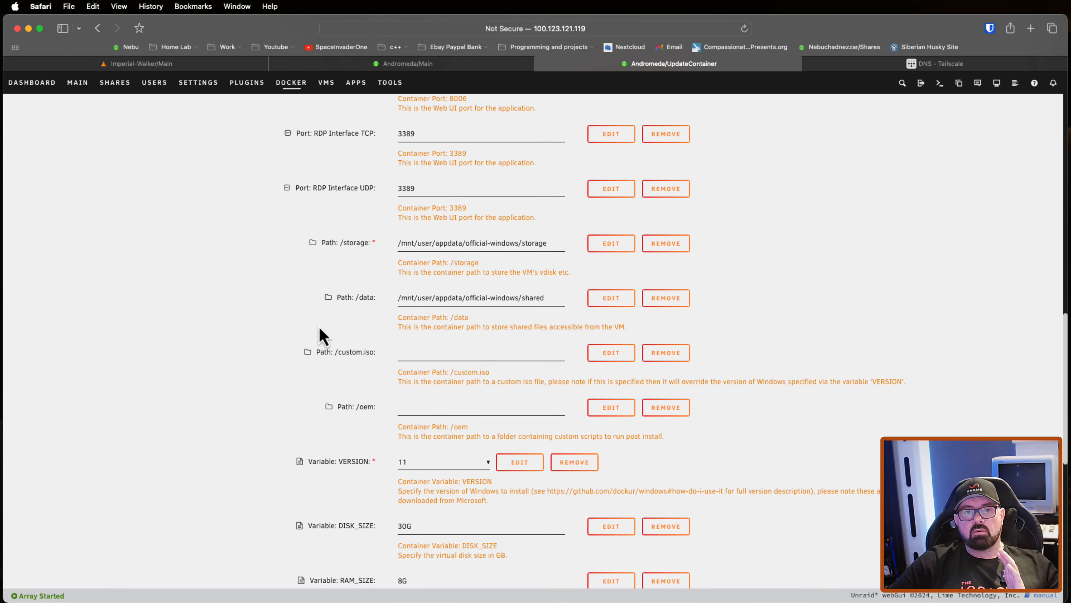
pyautogui.scroll(2, 319, 330)
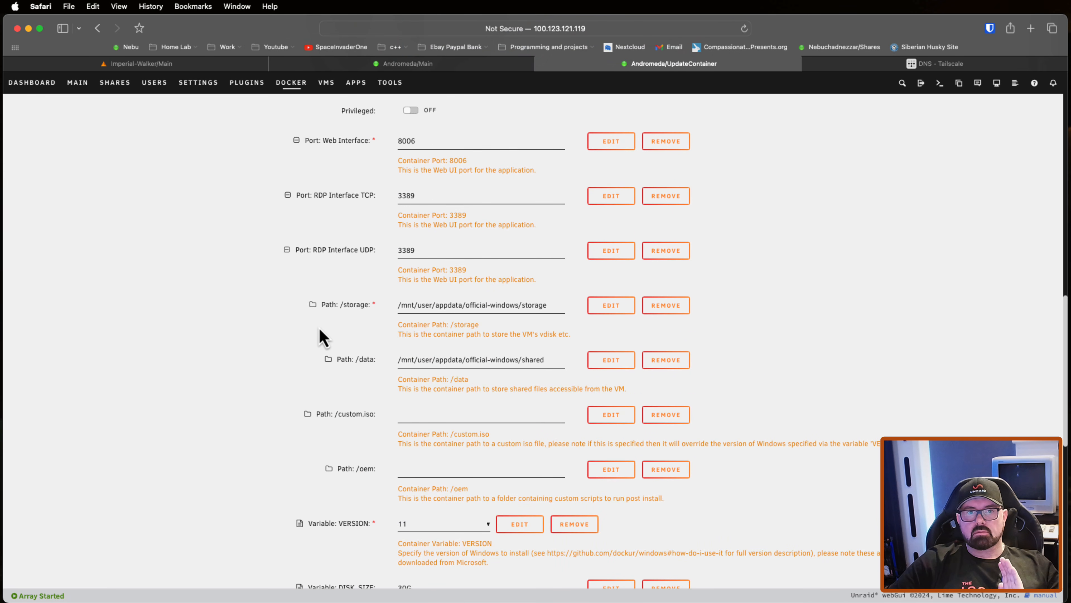
pyautogui.scroll(2, 320, 333)
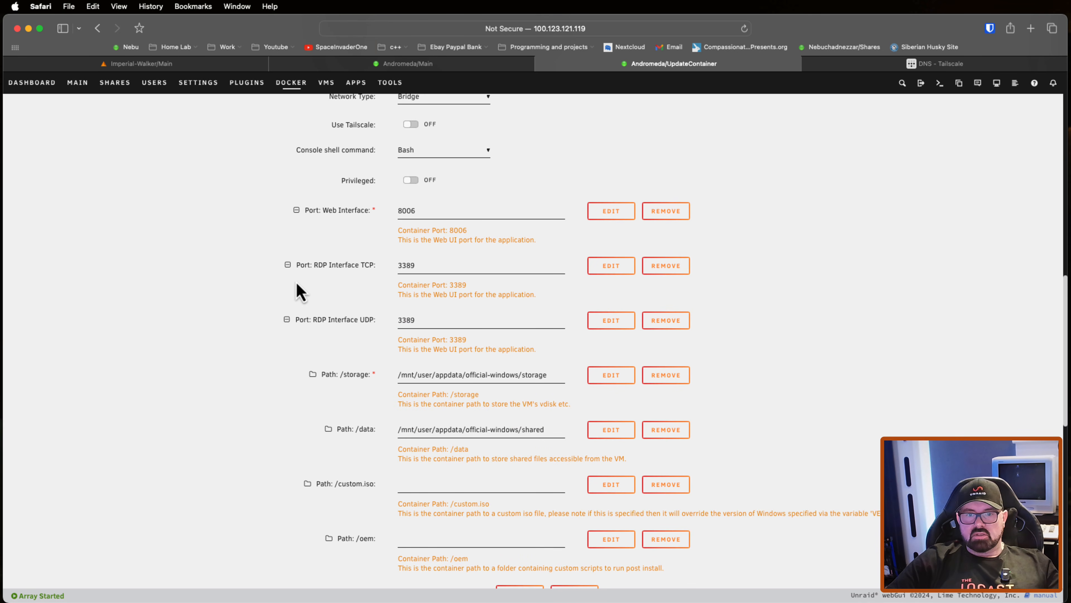
pyautogui.scroll(3, 301, 295)
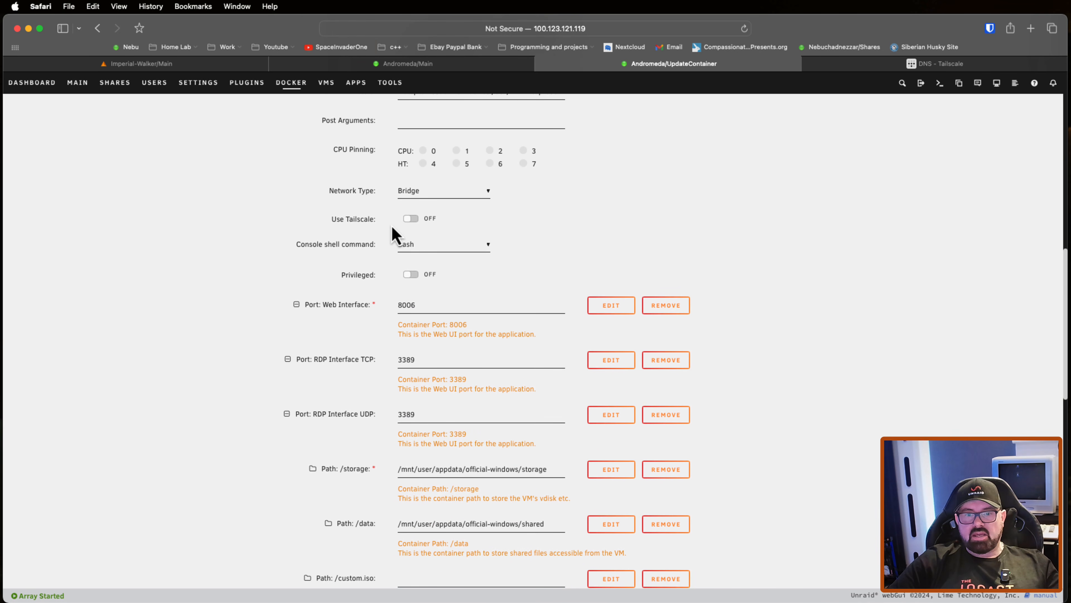
pyautogui.click(412, 219)
pyautogui.click(434, 301)
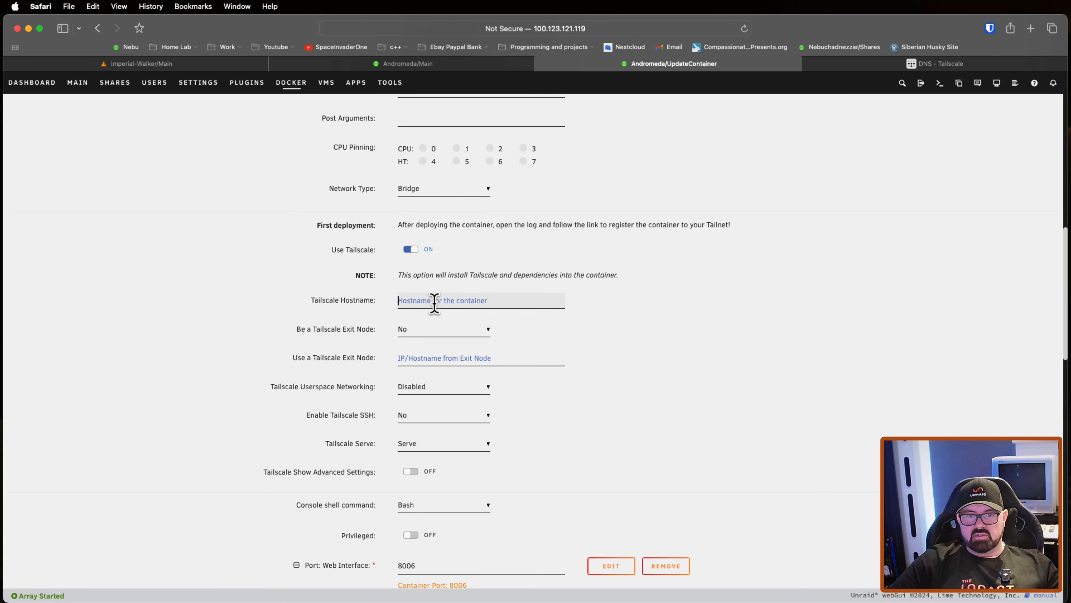
pyautogui.write('windows1')
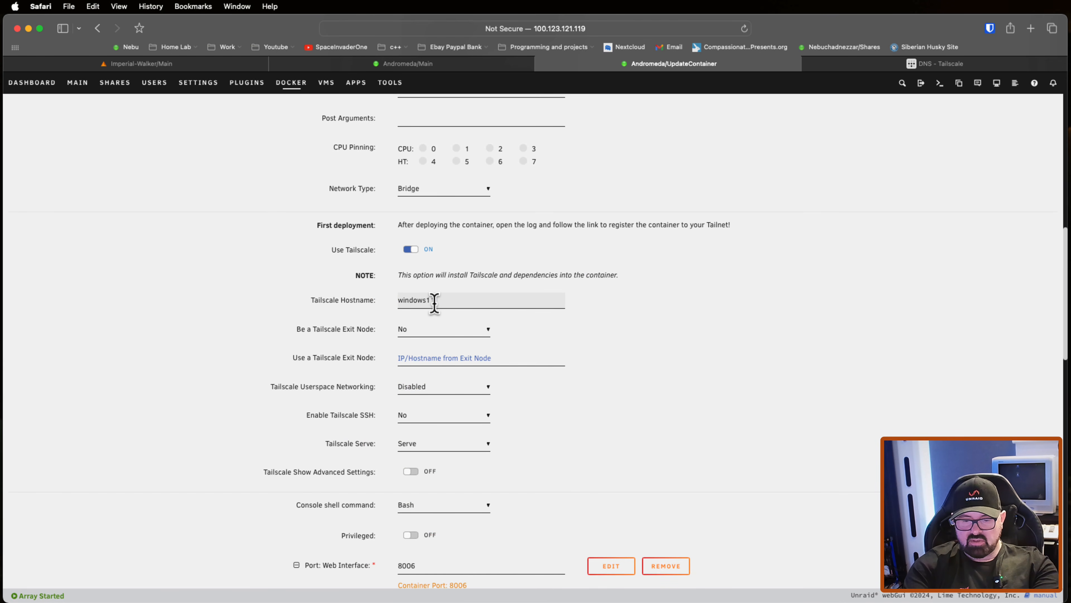
pyautogui.write('1-cont')
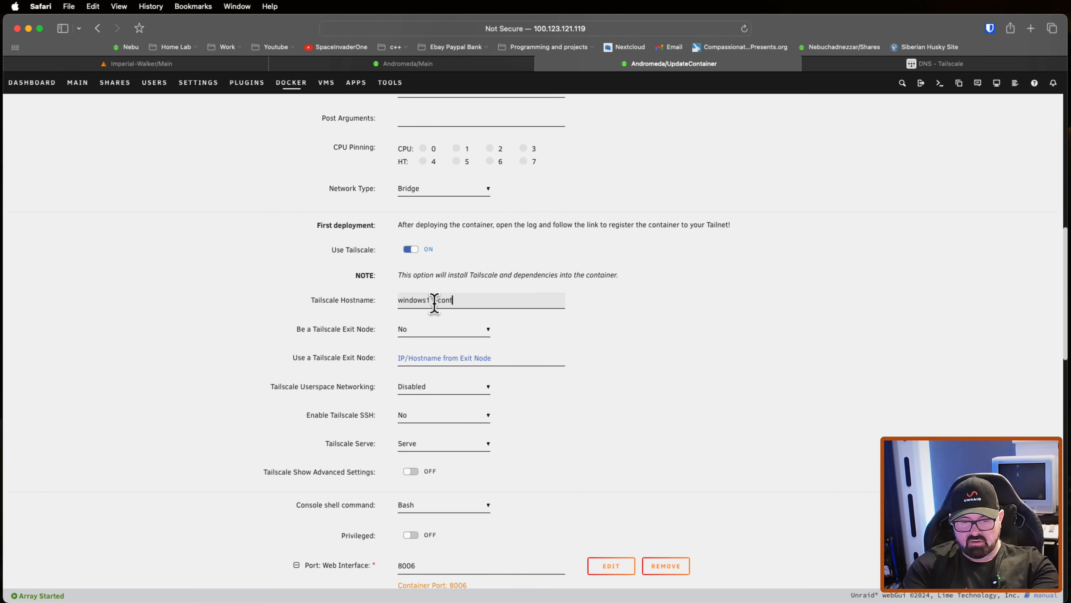
pyautogui.write('ainer')
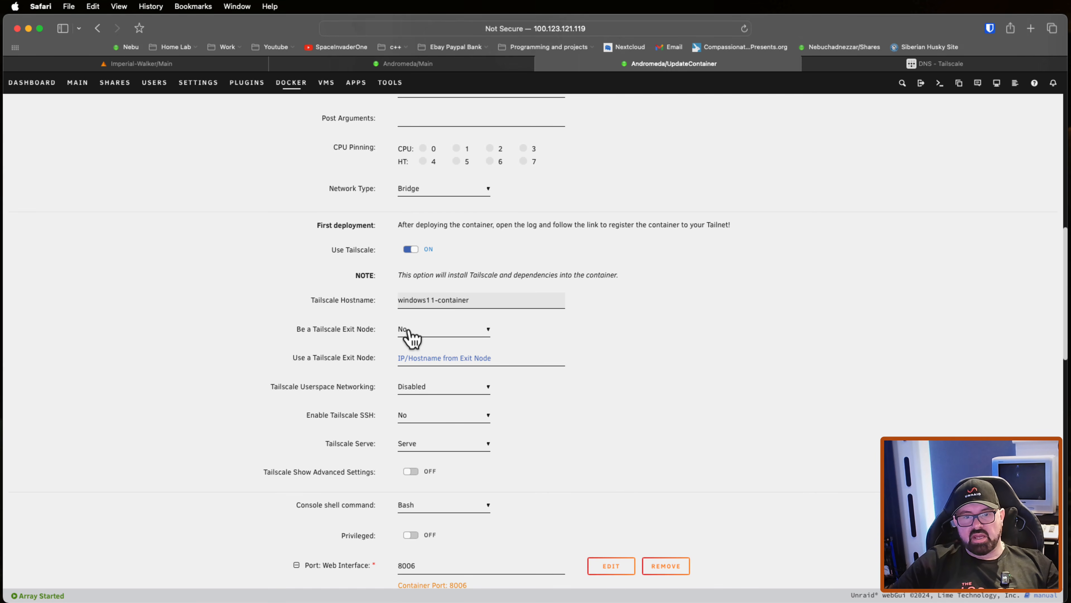
# Step: Review the remaining Tailscale options, then expand the binhex-official-windows volume mappings in the Docker list to check which container path maps to appdata
pyautogui.scroll(-1, 363, 331)
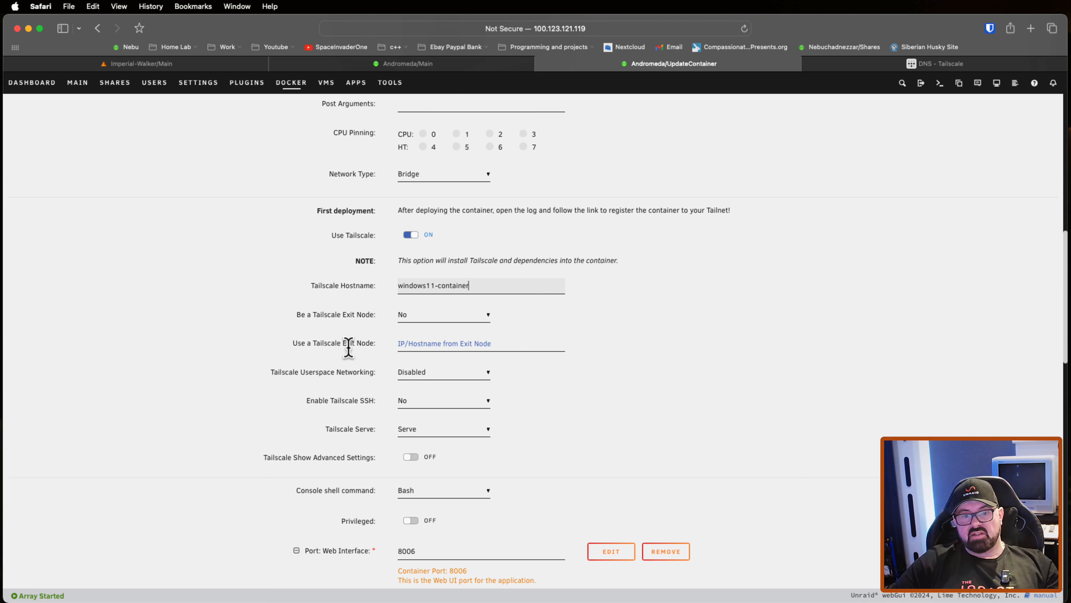
pyautogui.scroll(-1, 365, 358)
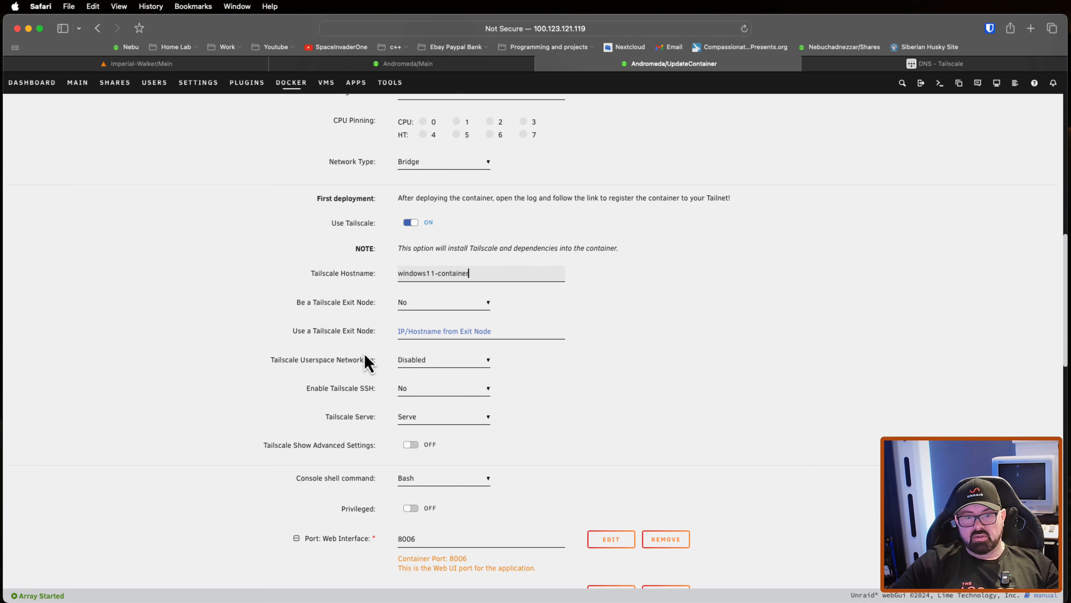
pyautogui.scroll(-5, 365, 361)
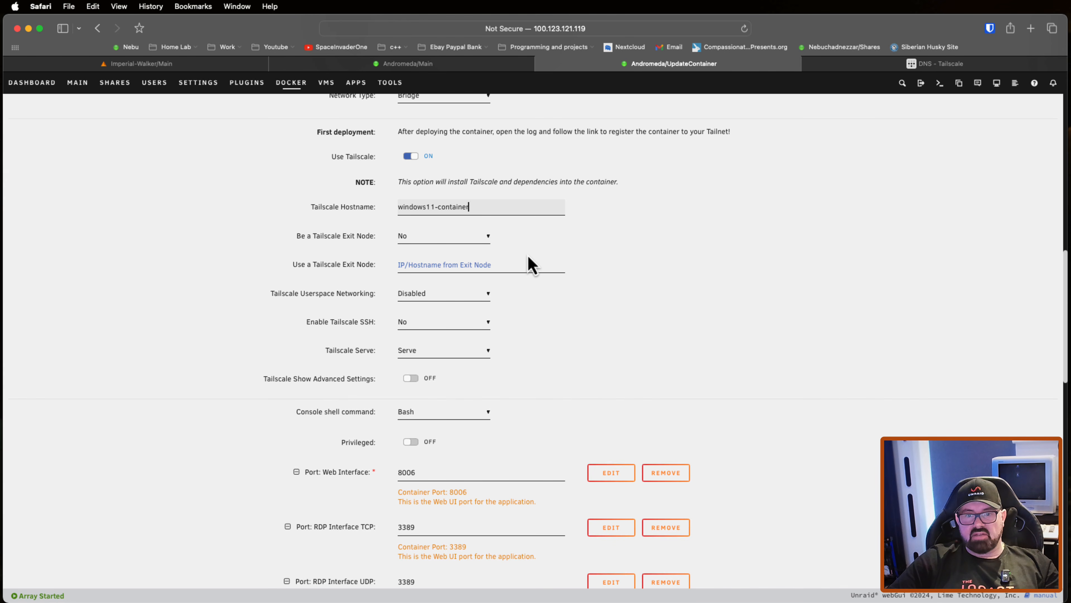
pyautogui.scroll(-6, 528, 262)
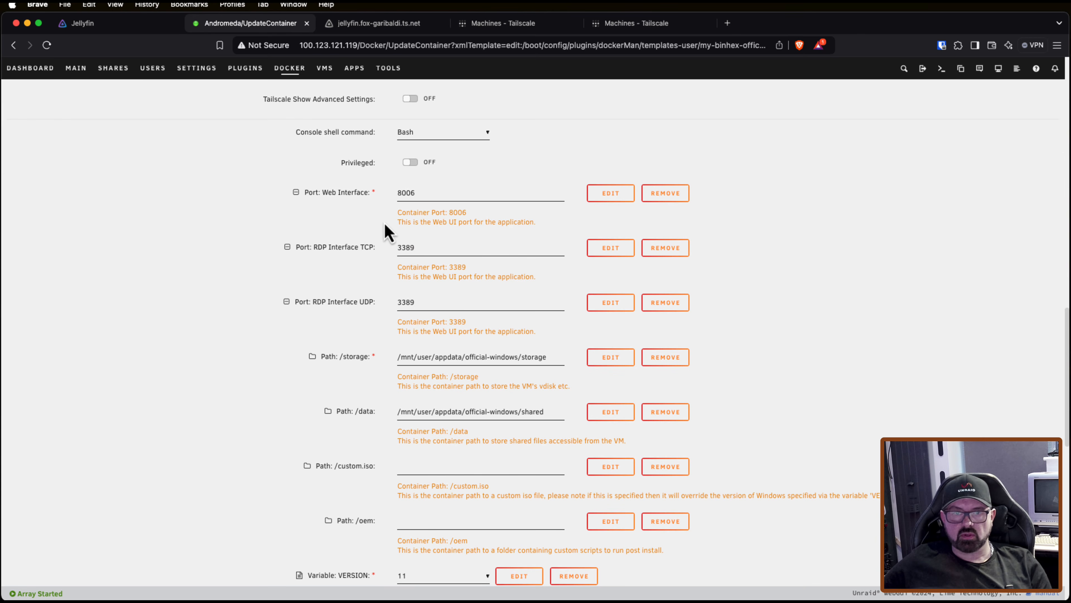
pyautogui.click(290, 70)
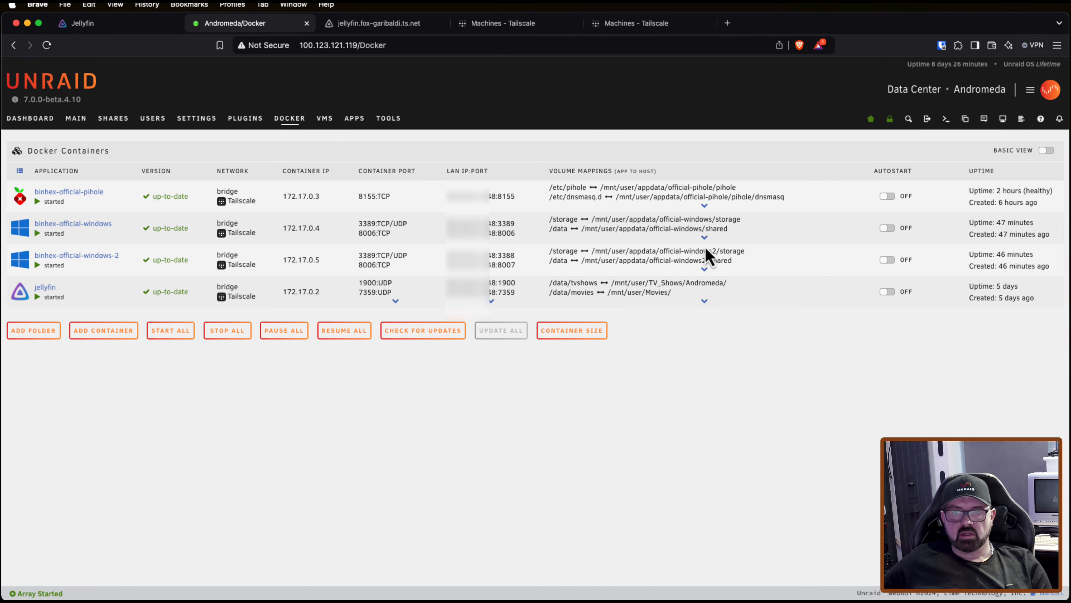
pyautogui.click(705, 249)
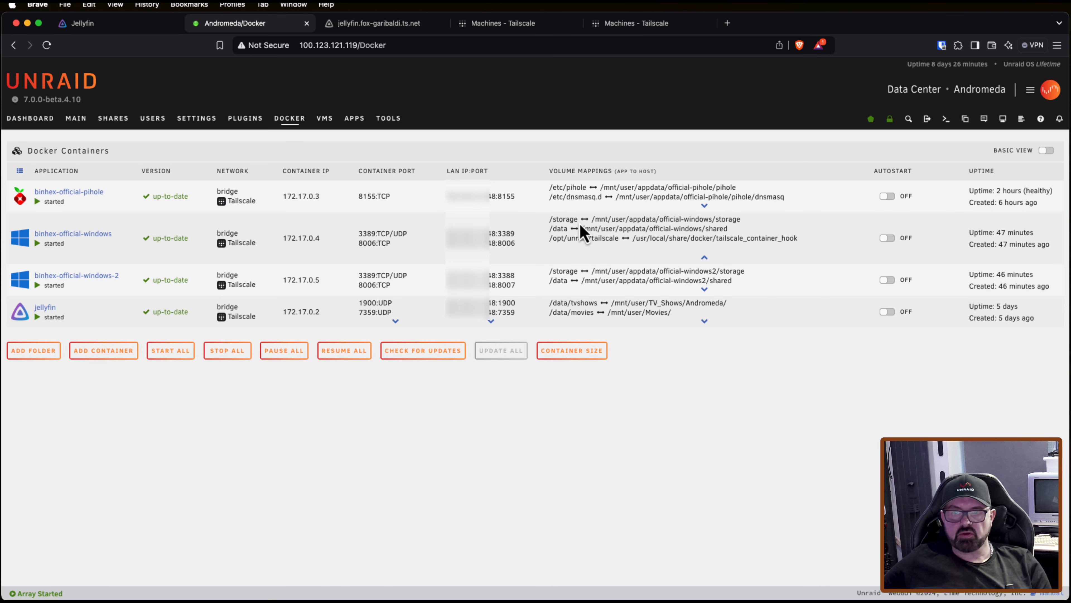
pyautogui.moveTo(577, 220); pyautogui.dragTo(549, 219)
pyautogui.doubleClick(642, 219)
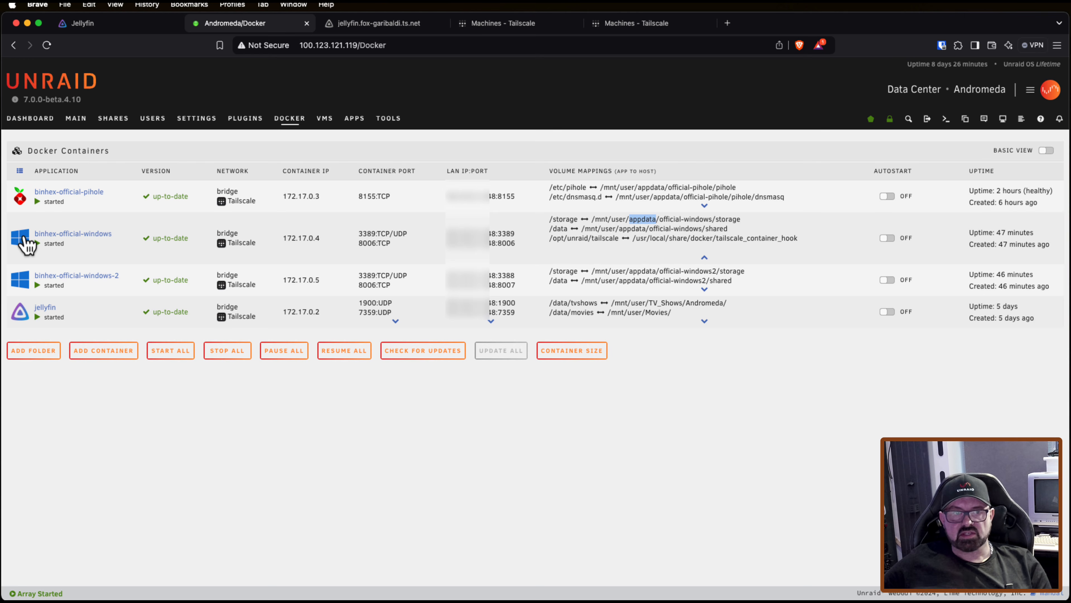
# Step: Reopen the binhex-official-windows template and set the advanced Tailscale State Directory to /storage/.tailscale_state
pyautogui.click(24, 239)
pyautogui.click(50, 369)
pyautogui.scroll(-10, 469, 364)
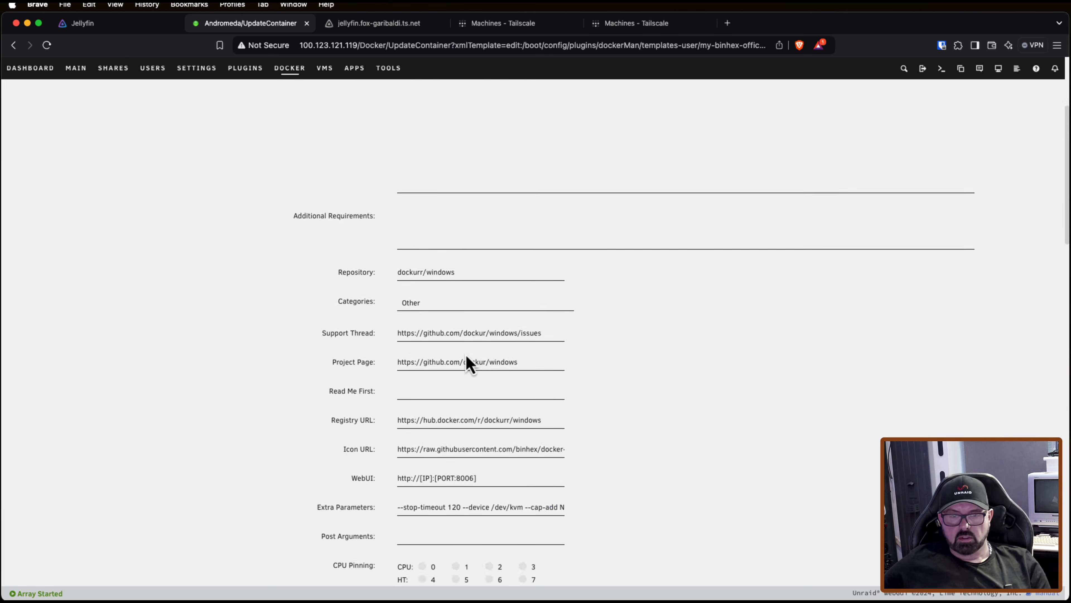
pyautogui.click(413, 500)
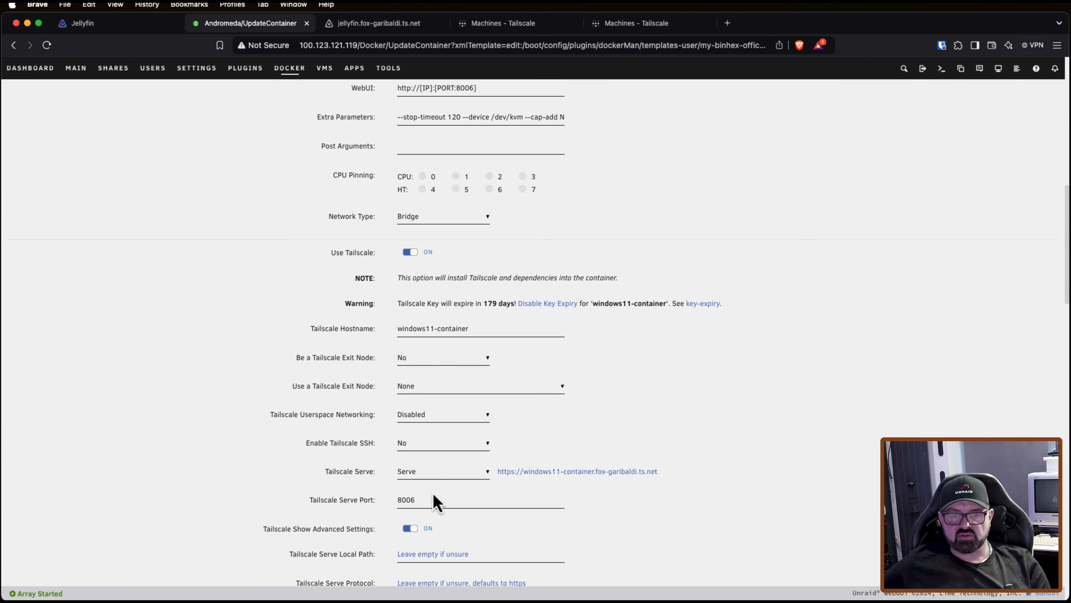
pyautogui.scroll(-5, 438, 485)
pyautogui.scroll(-2, 441, 485)
pyautogui.click(412, 514)
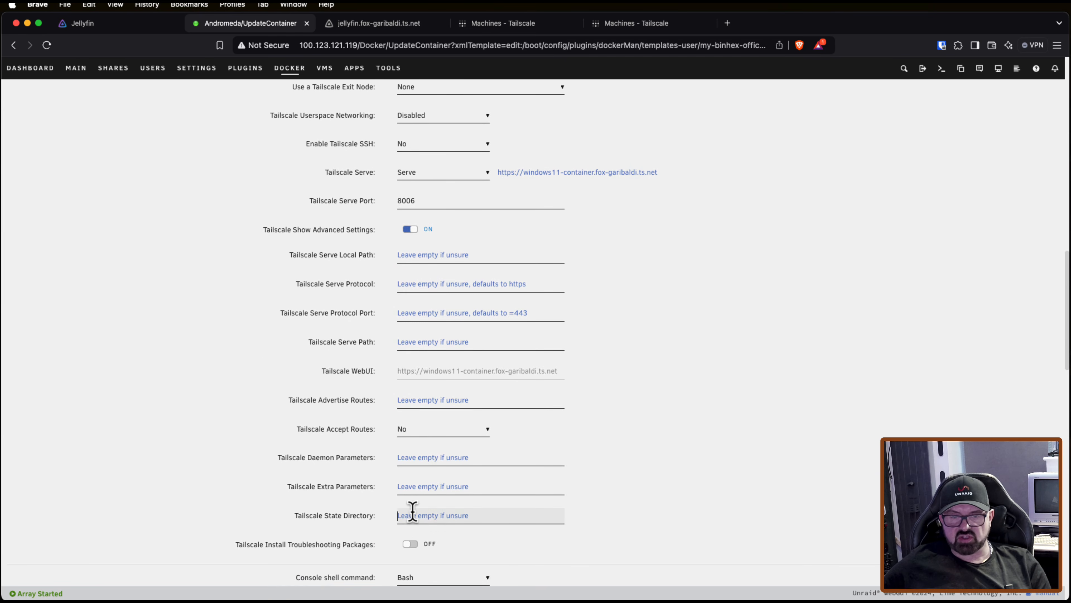
pyautogui.rightClick(412, 514)
pyautogui.click(440, 456)
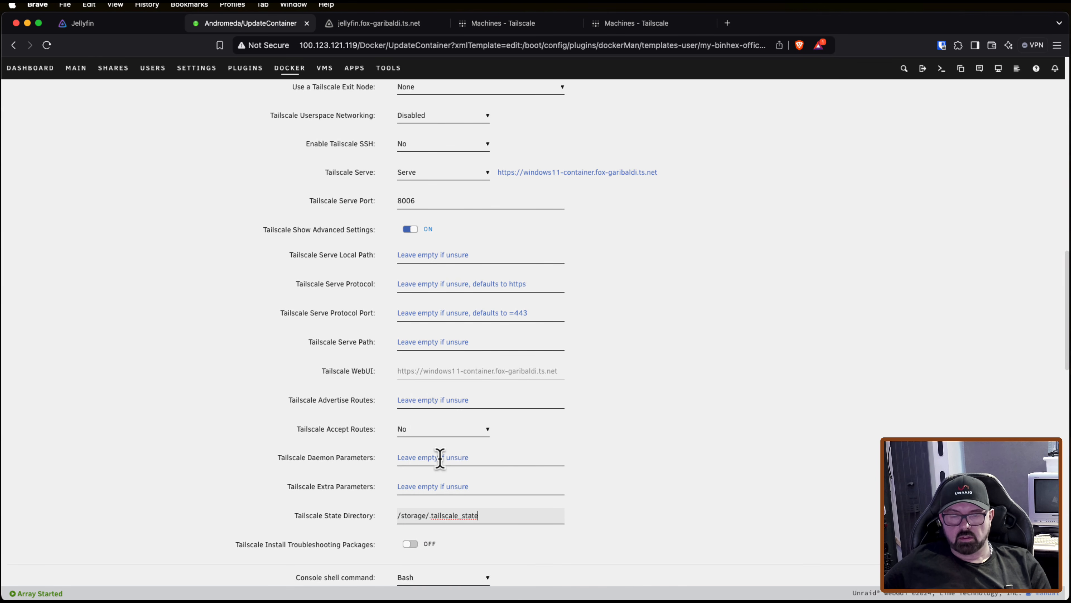
# Step: Apply the Windows container configuration and sign in to Tailscale to connect the container to the tailnet
pyautogui.scroll(-20, 439, 455)
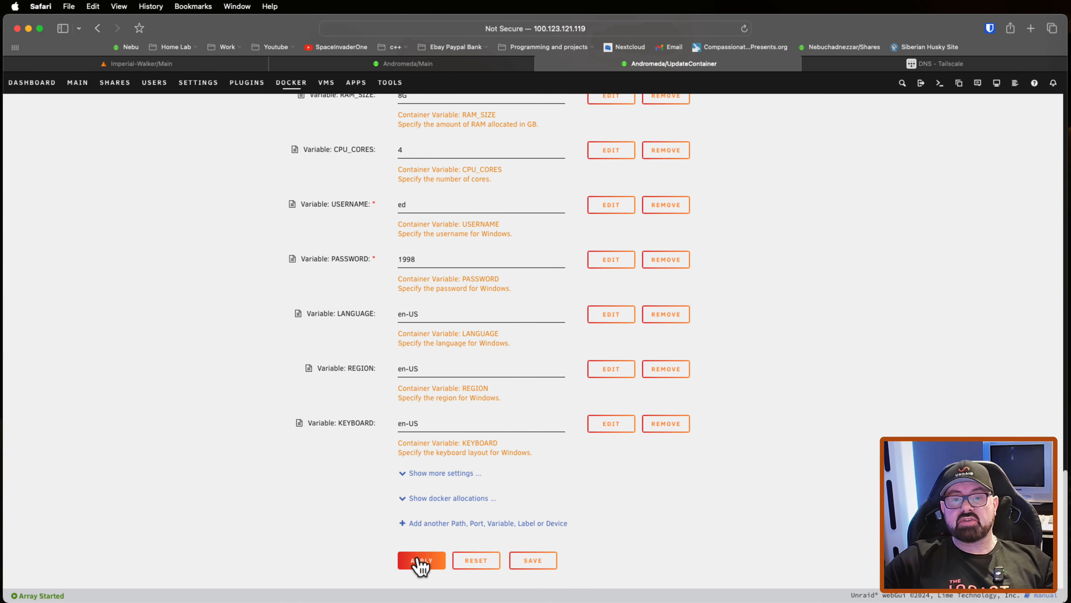
pyautogui.click(421, 561)
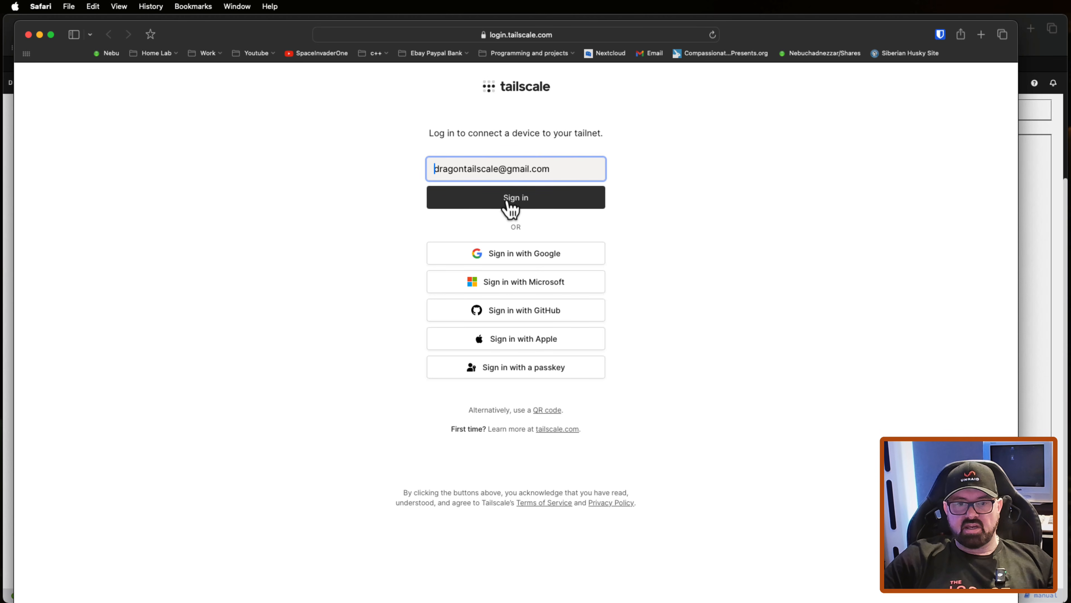
pyautogui.click(510, 198)
pyautogui.click(581, 291)
pyautogui.click(542, 213)
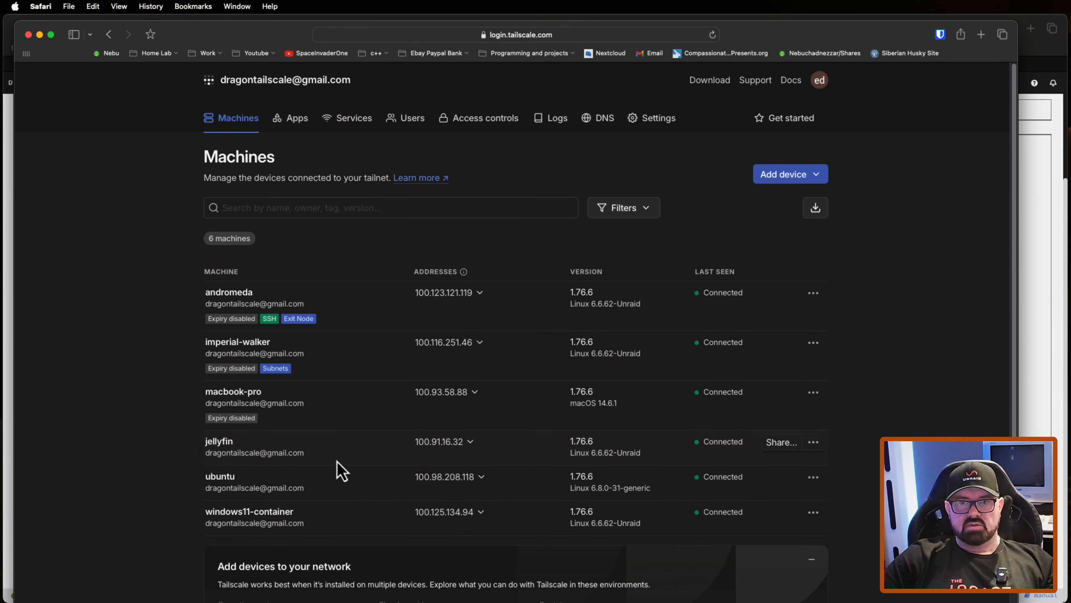
# Step: Close the Tailscale console and container log windows, and finish the binhex-official-windows container update
pyautogui.click(29, 35)
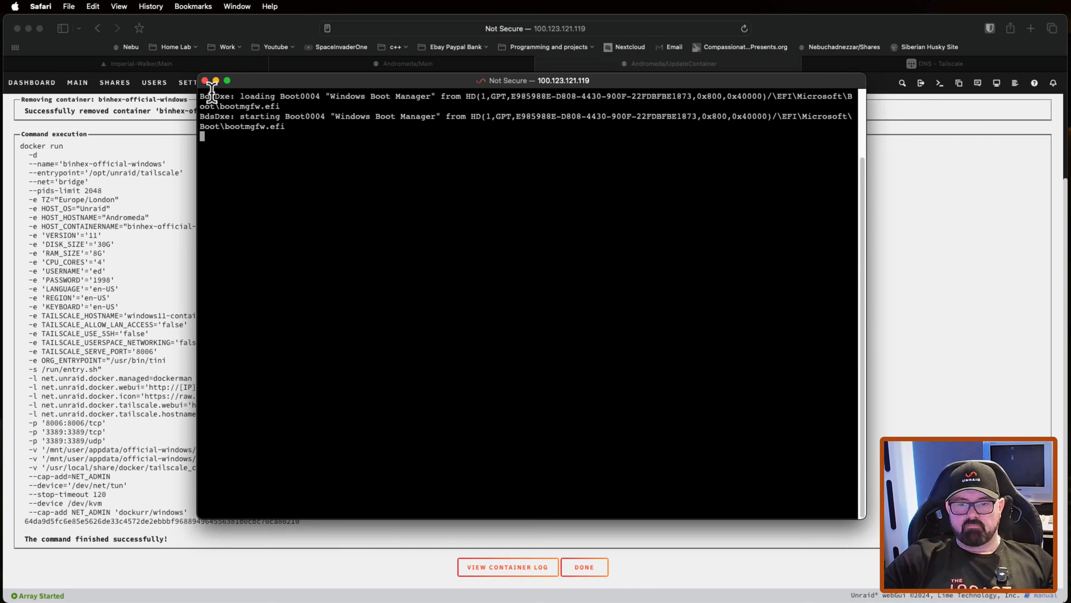
pyautogui.click(205, 80)
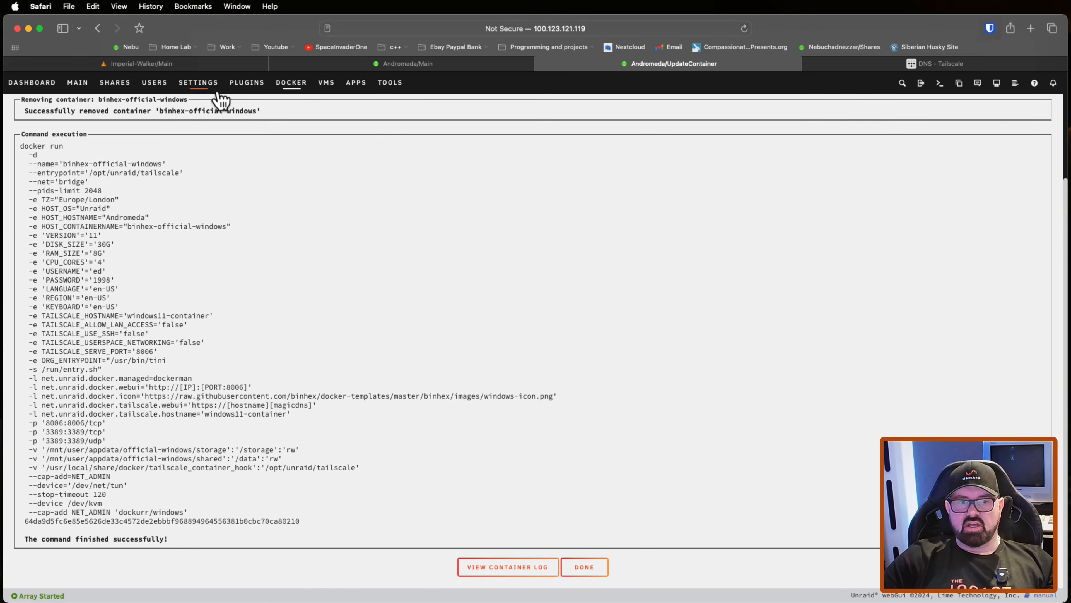
pyautogui.click(584, 567)
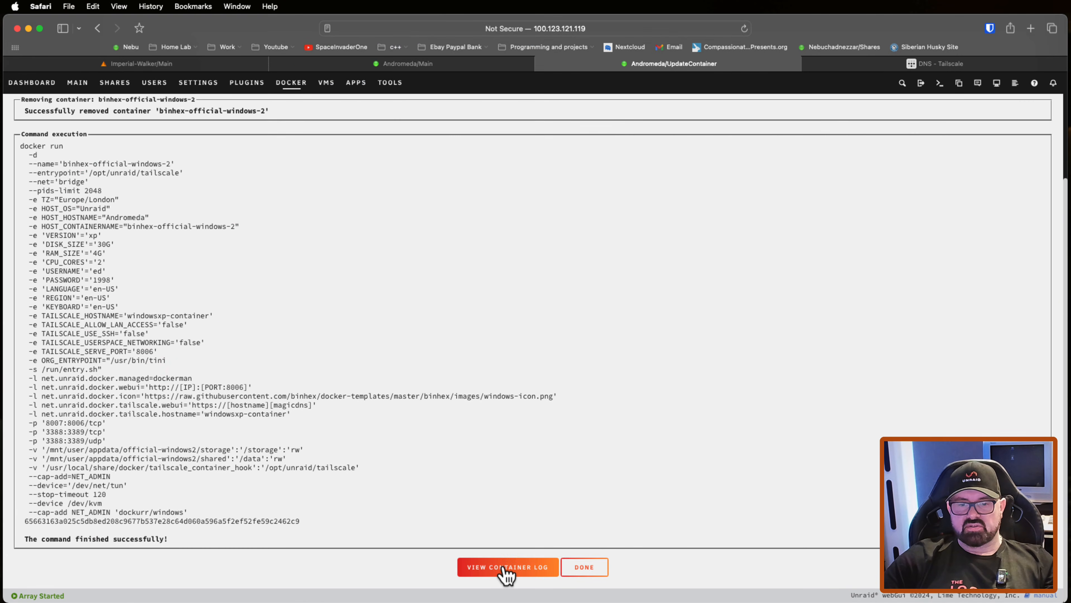
# Step: Use the login link in the binhex-official-windows-2 container log to connect windowsxp-container to the tailnet, and check the Machines list
pyautogui.click(506, 567)
pyautogui.click(318, 376)
pyautogui.click(526, 212)
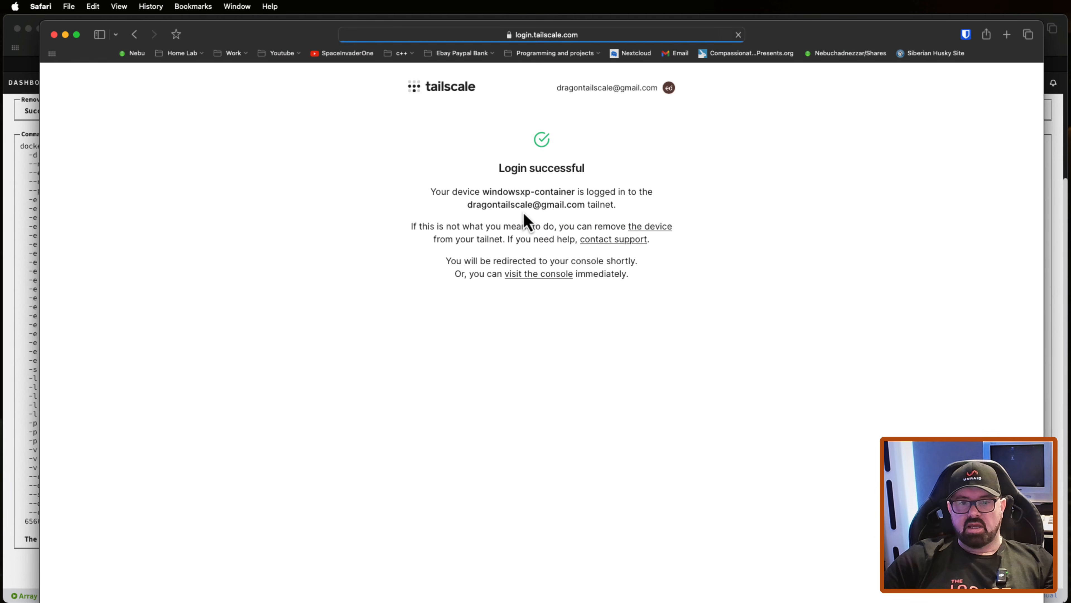
pyautogui.click(551, 274)
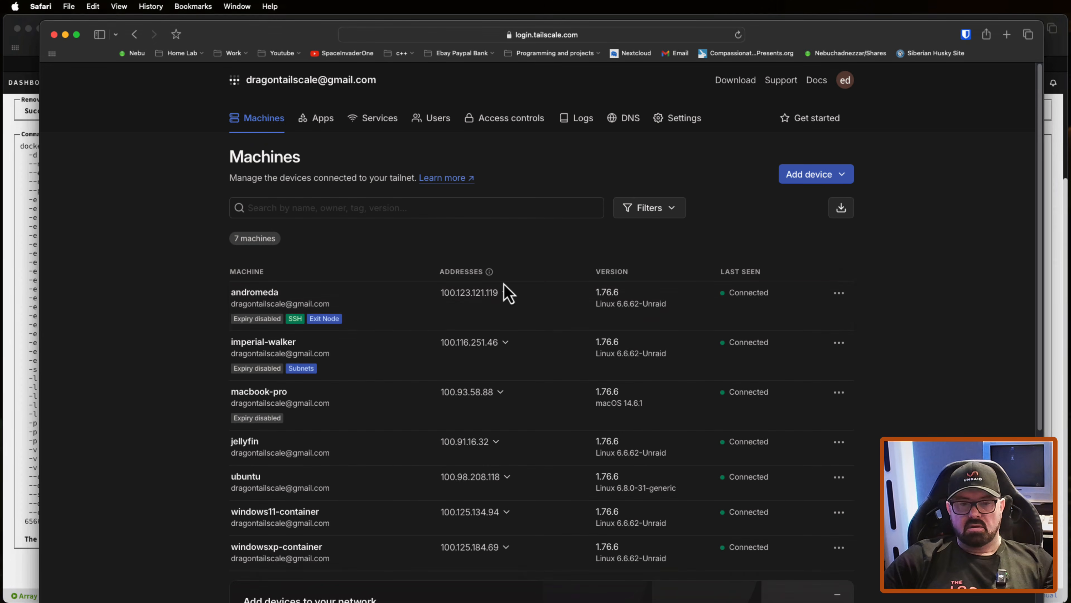
pyautogui.scroll(-2, 370, 323)
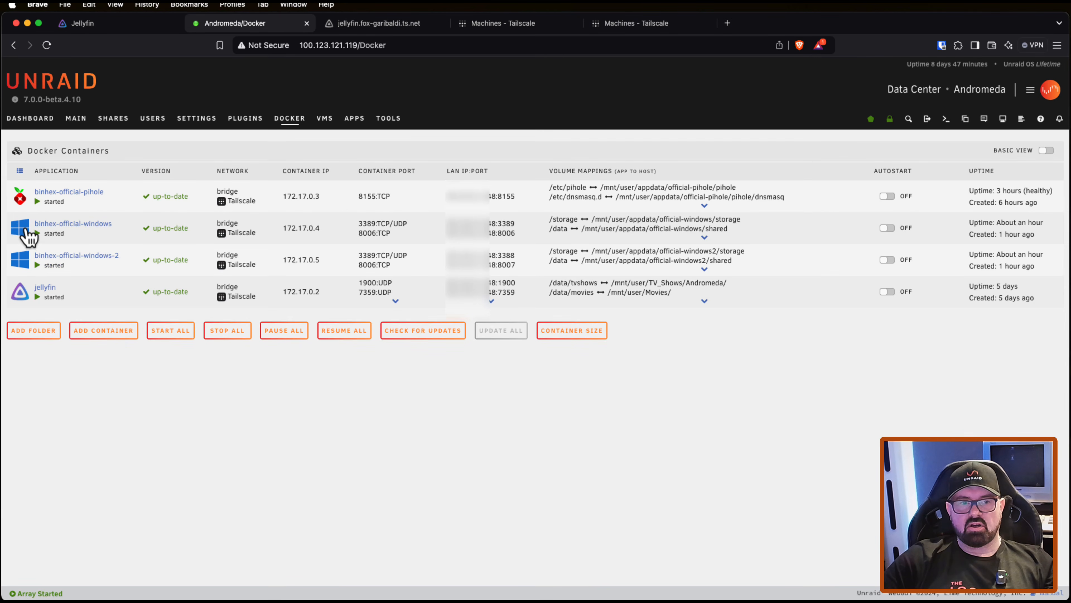
# Step: Open the binhex-official-windows container's Tailscale WebUI and launch Control Panel inside the Windows 11 desktop
pyautogui.click(25, 230)
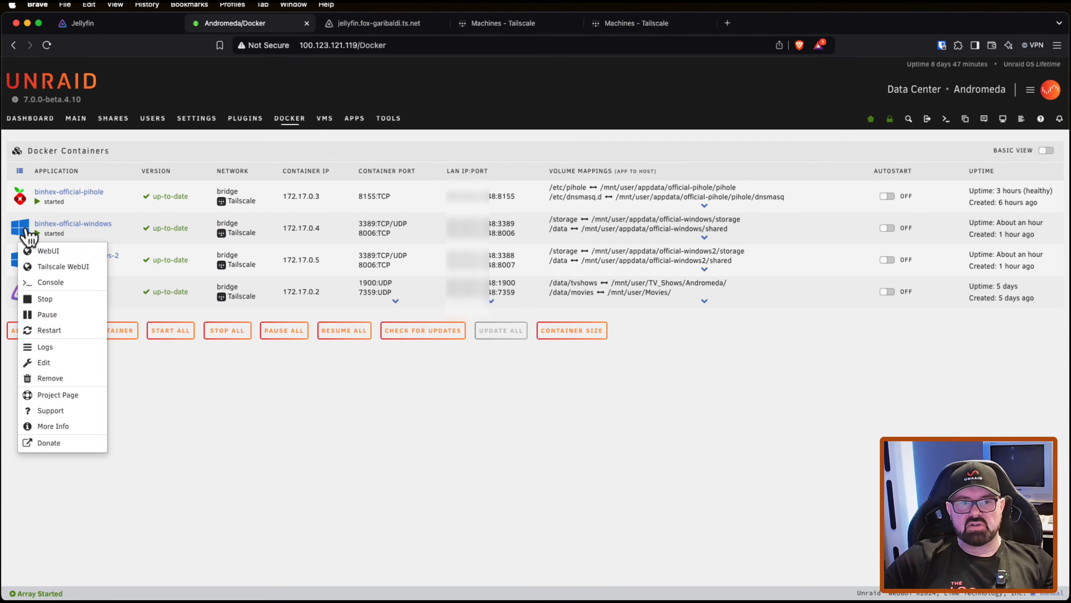
pyautogui.click(59, 268)
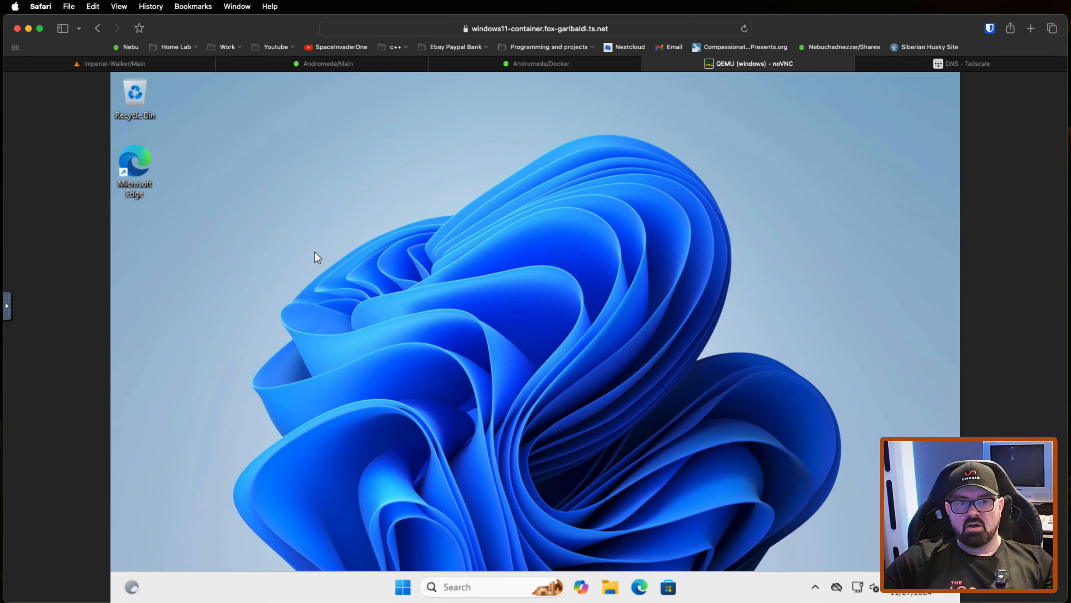
pyautogui.press('super')
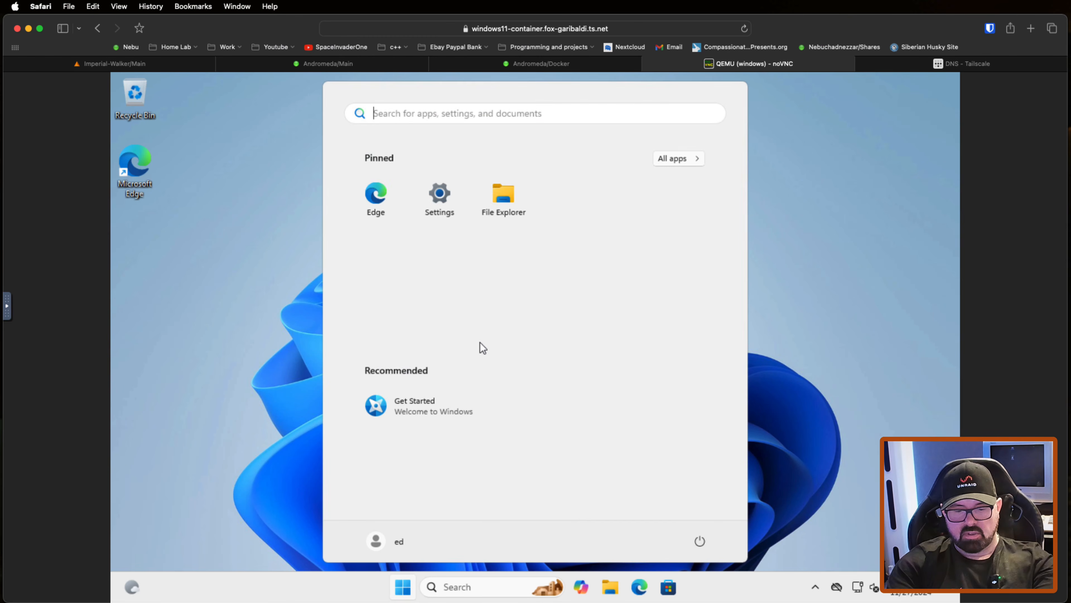
pyautogui.write('controls')
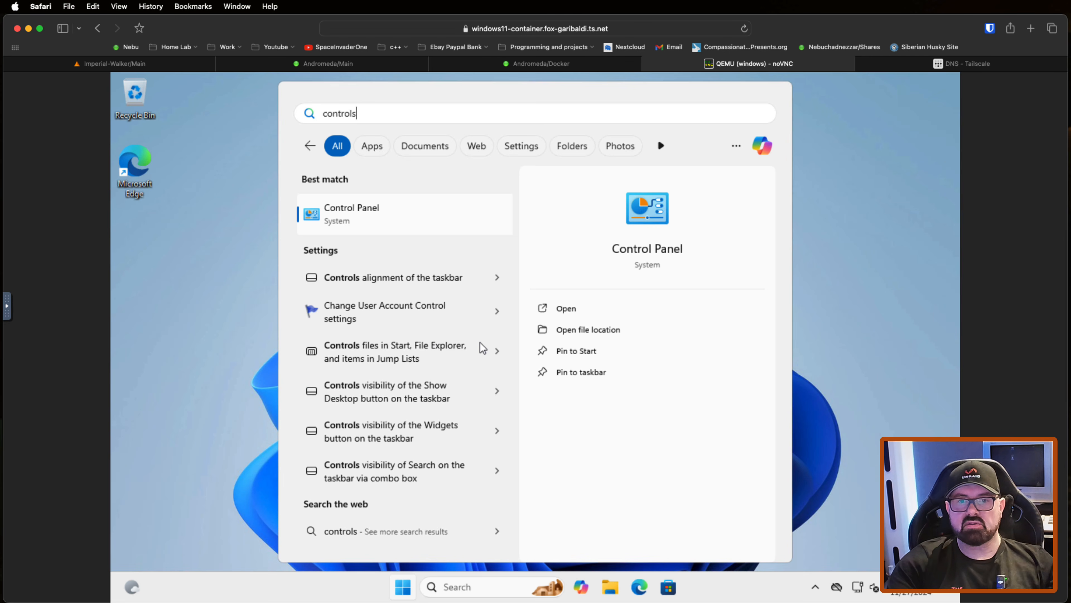
pyautogui.press('Return')
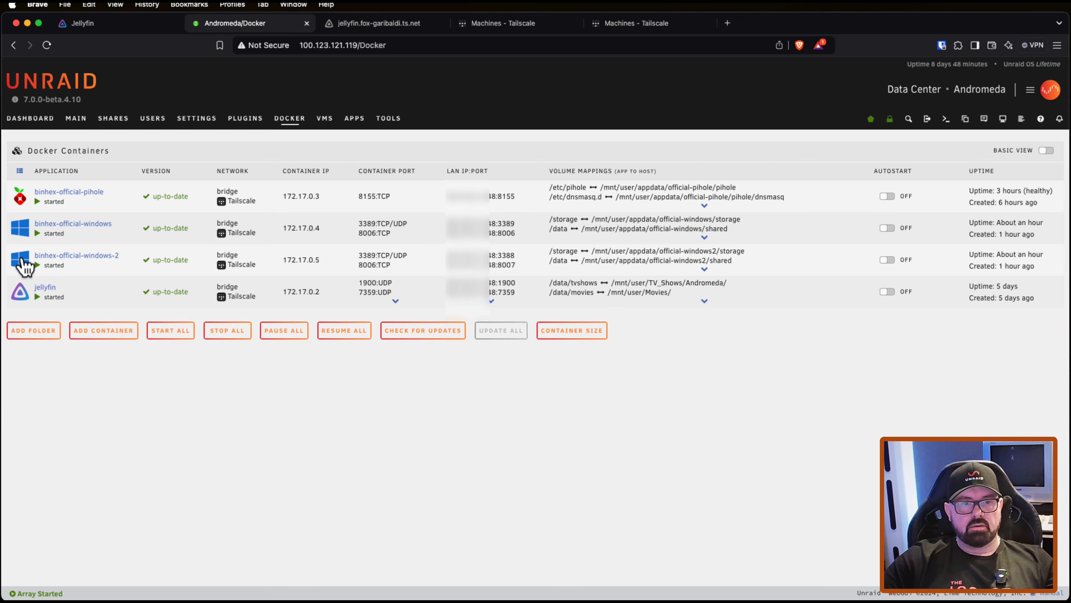
# Step: Open the binhex-official-windows-2 container over Tailscale and view the Windows XP Start menu
pyautogui.click(24, 266)
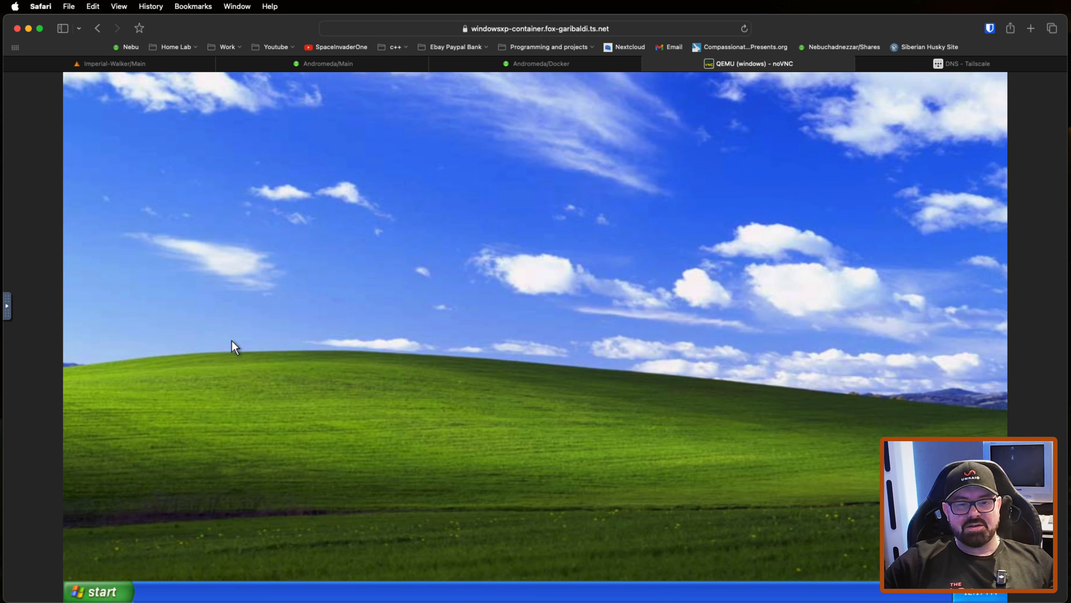
pyautogui.click(111, 590)
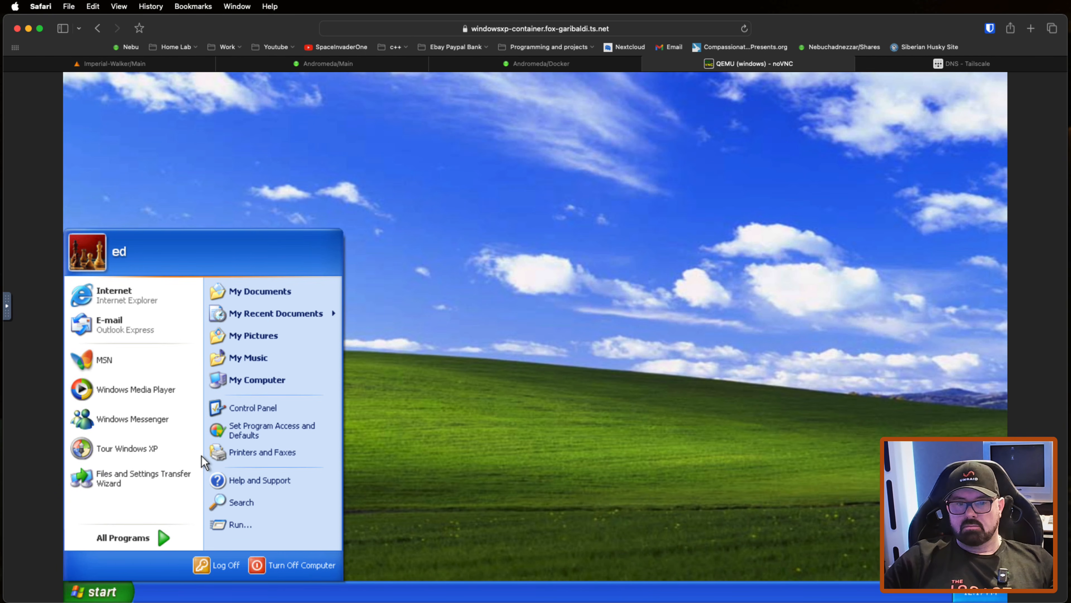
pyautogui.click(570, 202)
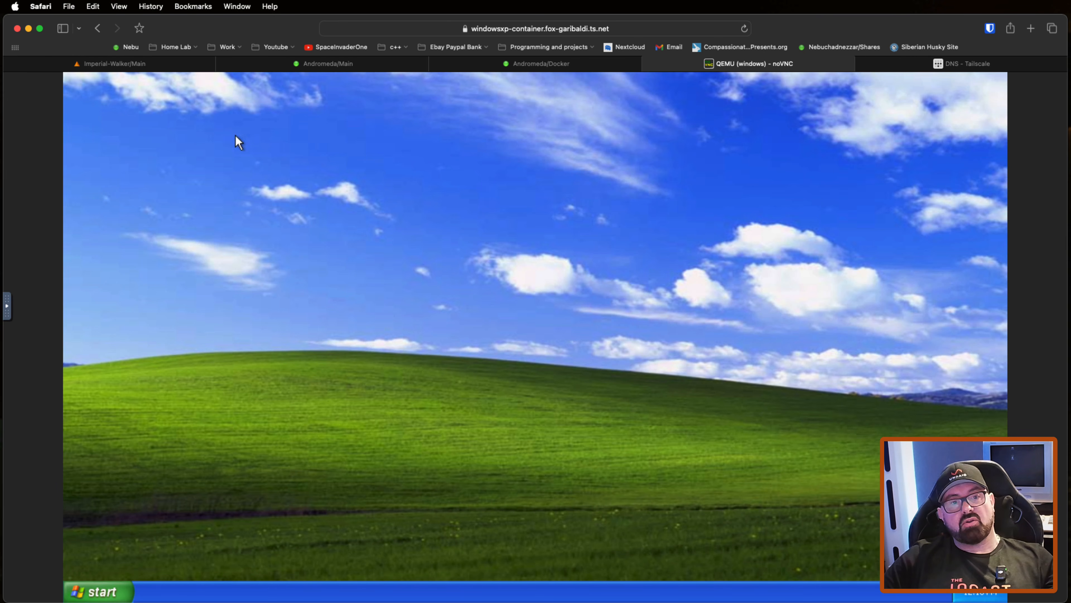
# Step: View the Linux virtual machine's VNC console on the Andromeda server and close it again
pyautogui.click(175, 77)
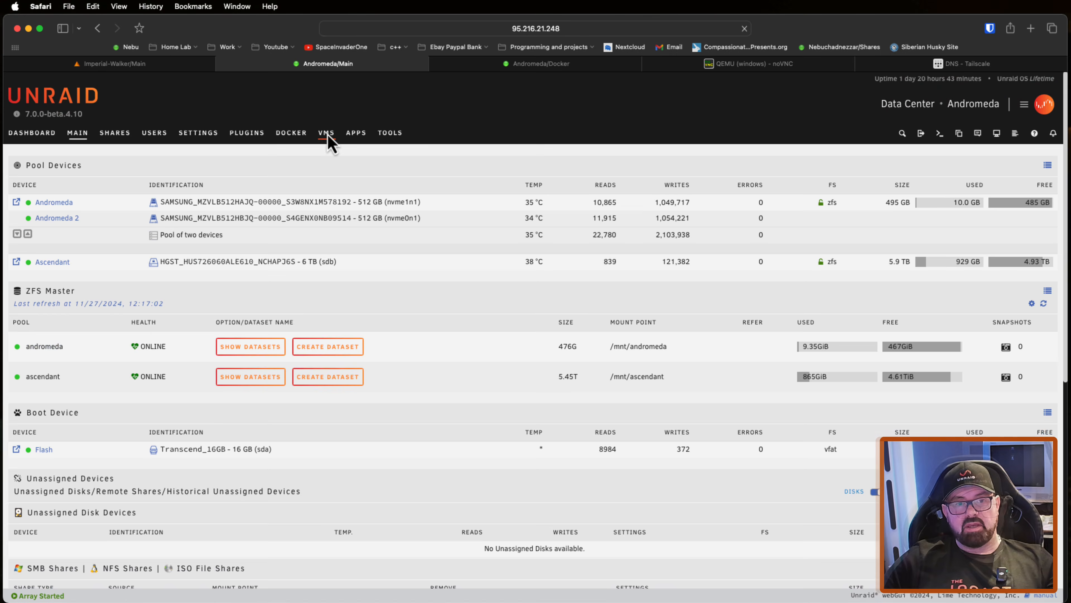
pyautogui.click(330, 139)
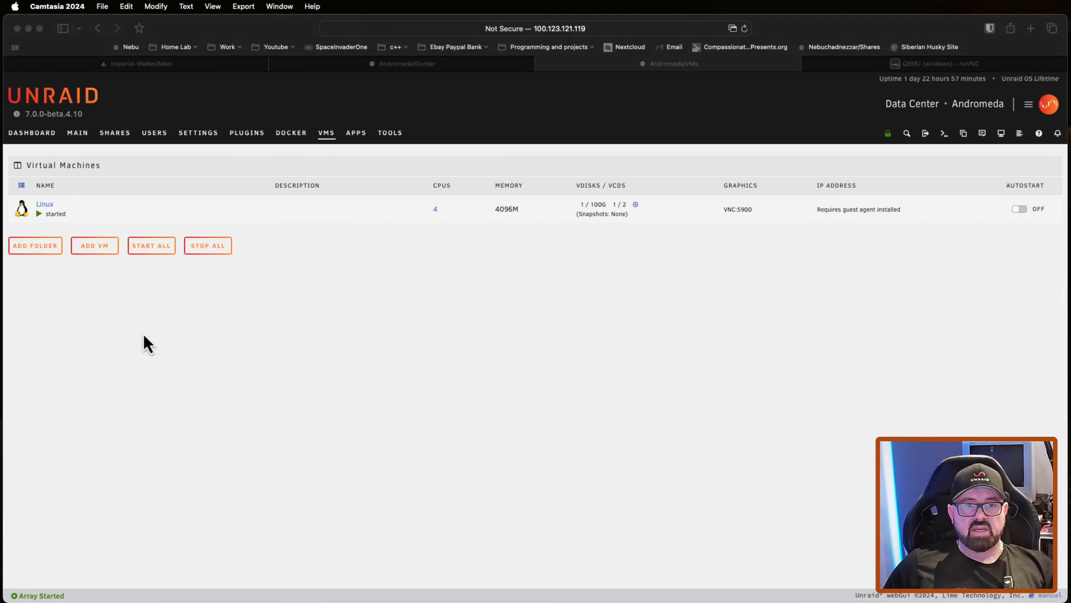
pyautogui.click(22, 208)
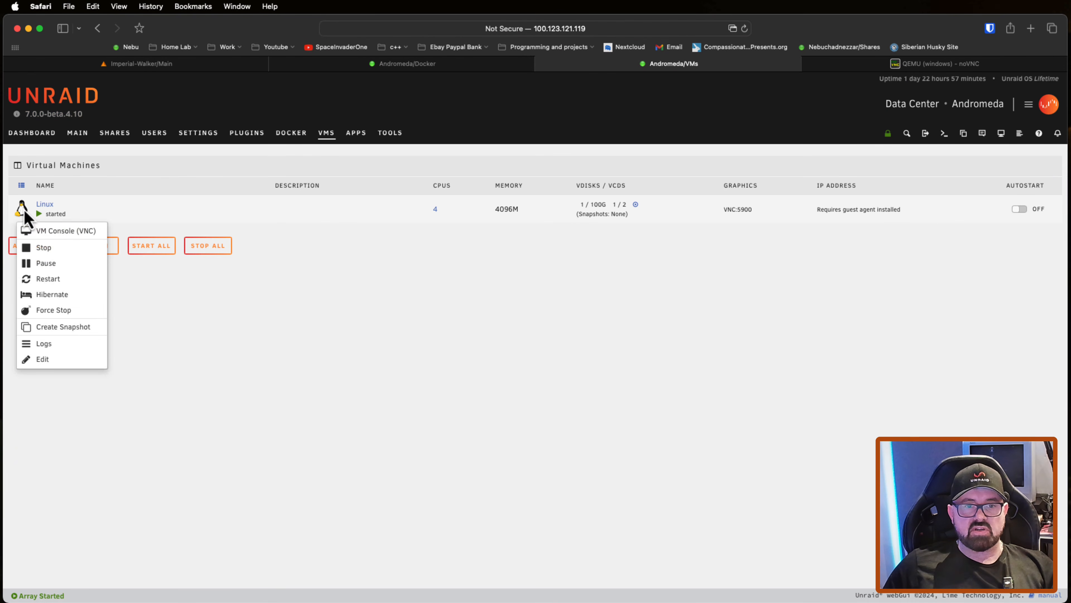
pyautogui.click(67, 231)
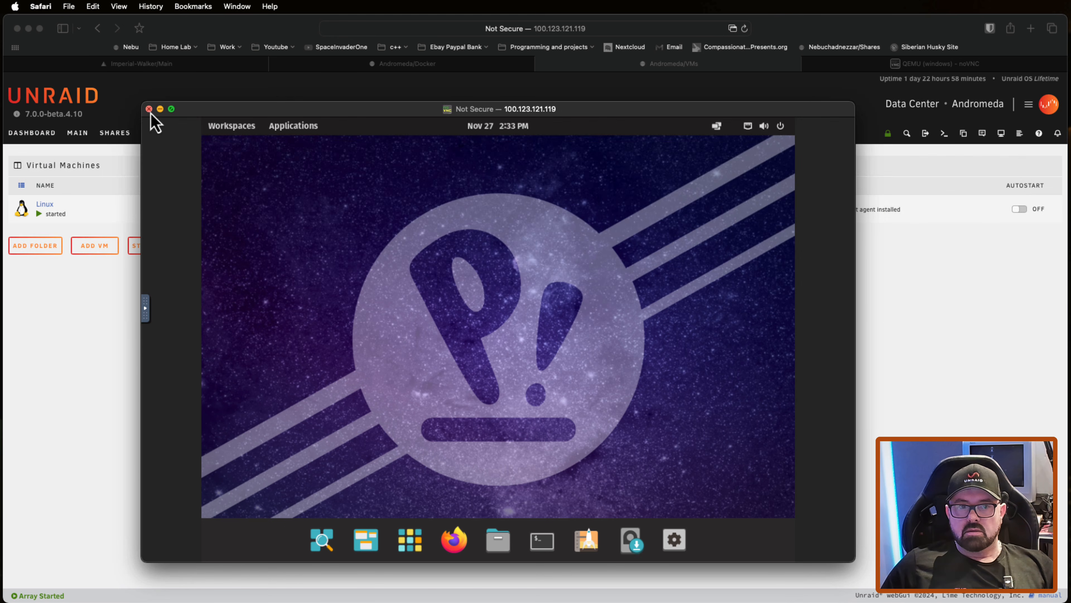
pyautogui.click(149, 109)
# Step: View Andromeda's Tailscale plugin page in the server settings, and return to the Main page
pyautogui.click(199, 132)
pyautogui.click(390, 303)
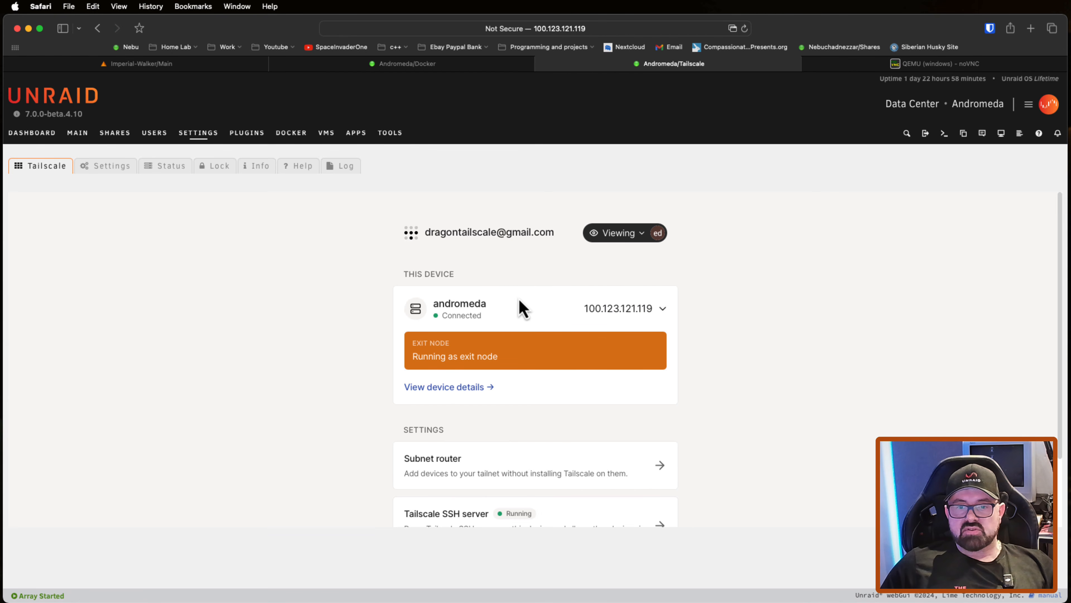
pyautogui.click(80, 140)
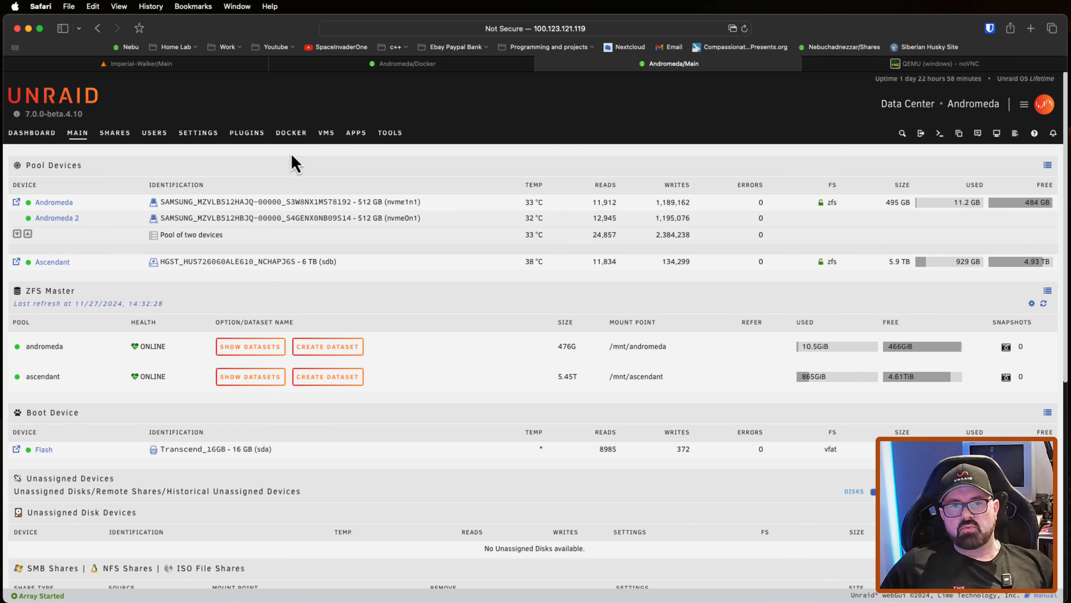
# Step: Examine the Tailscale details of the two Windows containers and jellyfin in the Docker container list
pyautogui.click(290, 134)
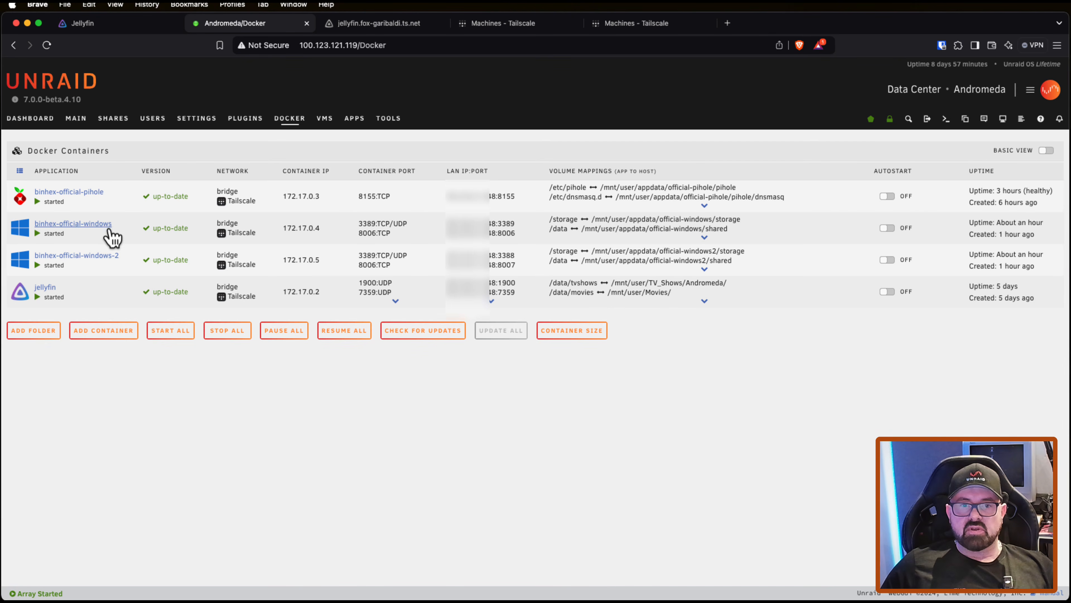
pyautogui.moveTo(221, 239)
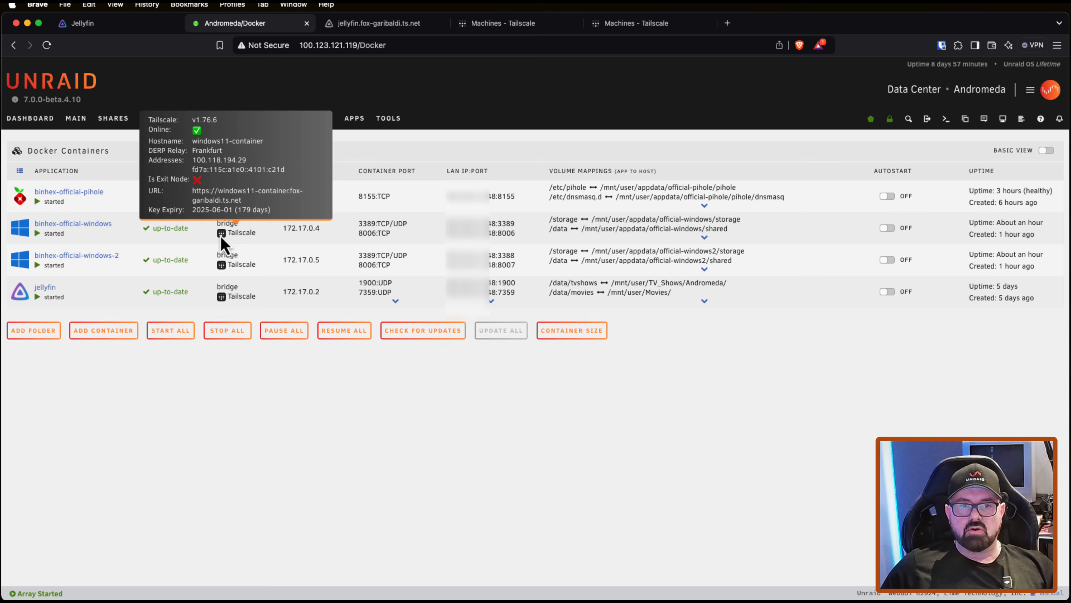
pyautogui.moveTo(221, 272)
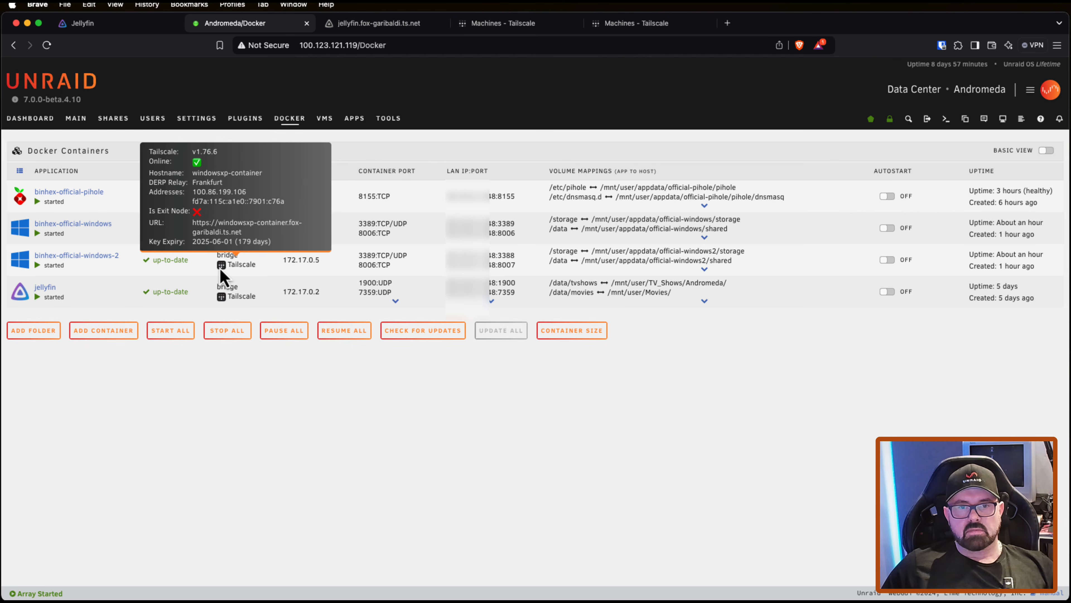
pyautogui.moveTo(223, 297)
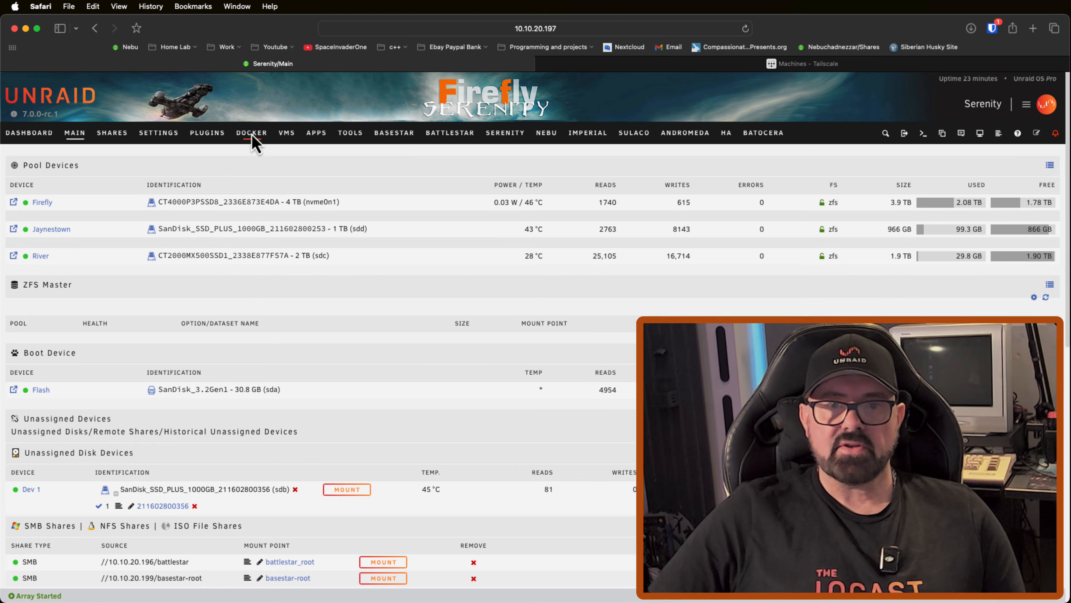
# Step: Connect to the steam-headless container's WebUI on the Serenity server and view Cyberpunk 2077 in the Steam library
pyautogui.click(252, 133)
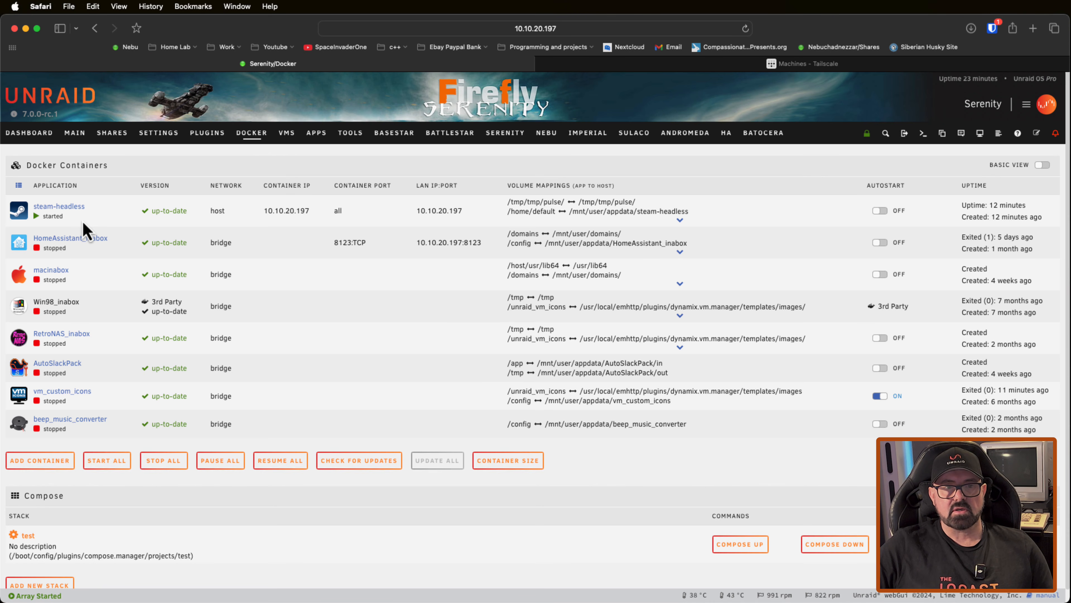
pyautogui.click(26, 209)
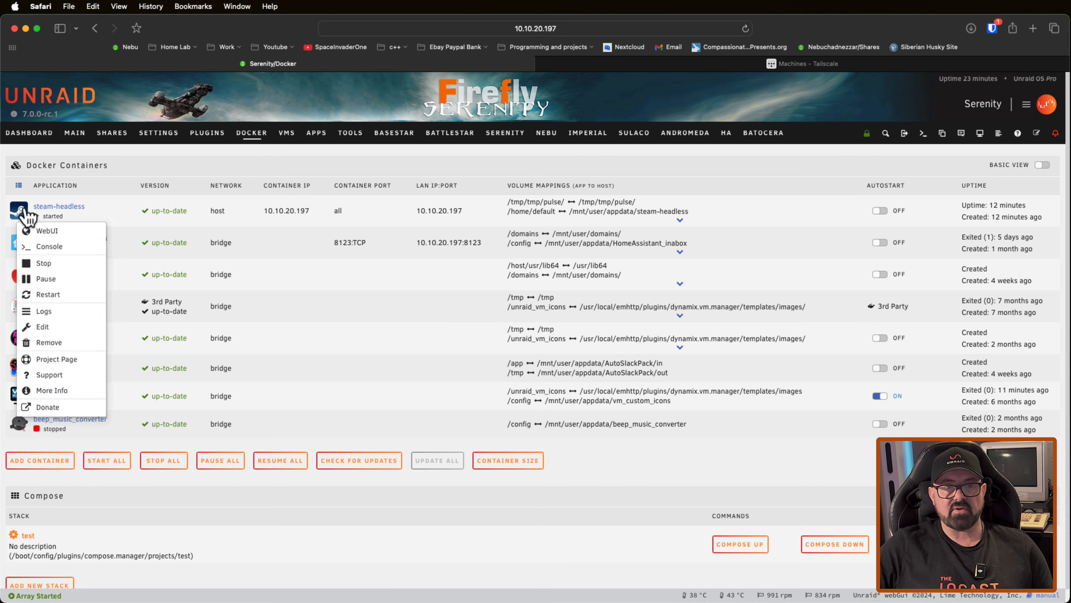
pyautogui.click(47, 235)
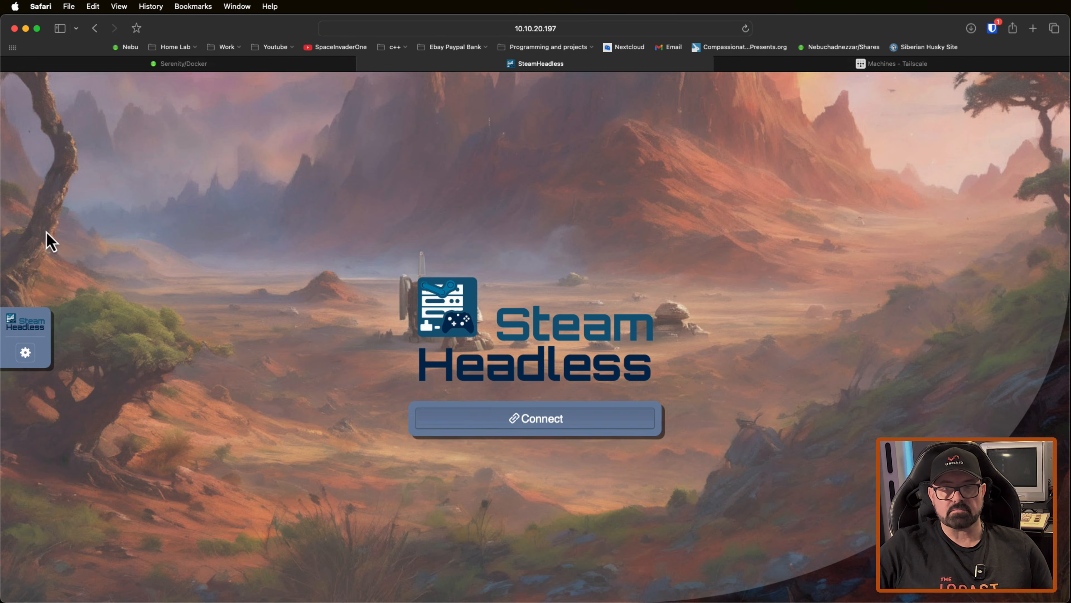
pyautogui.click(511, 418)
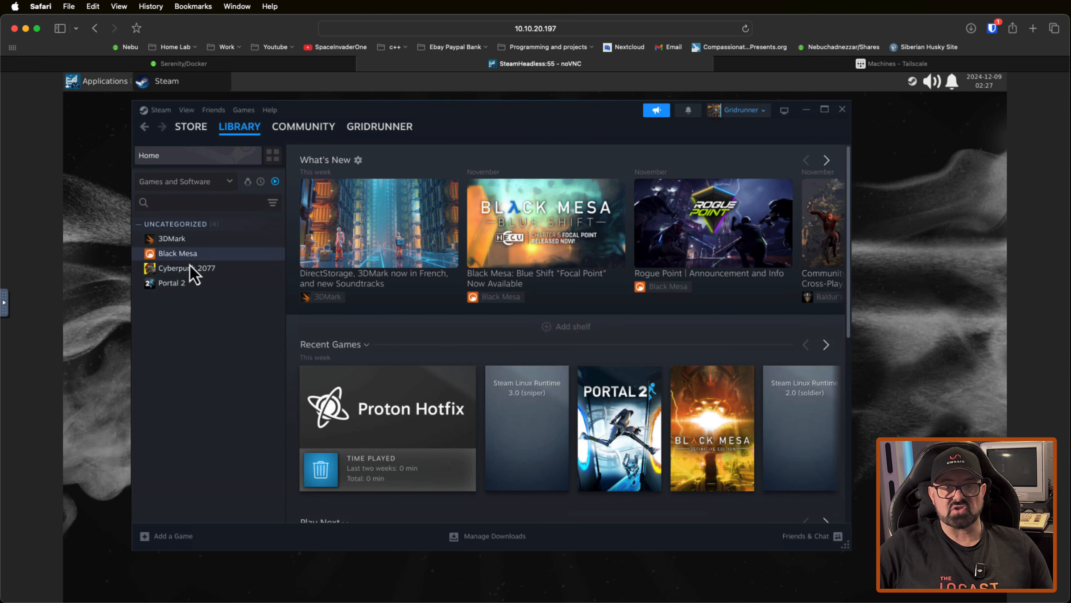
pyautogui.click(193, 272)
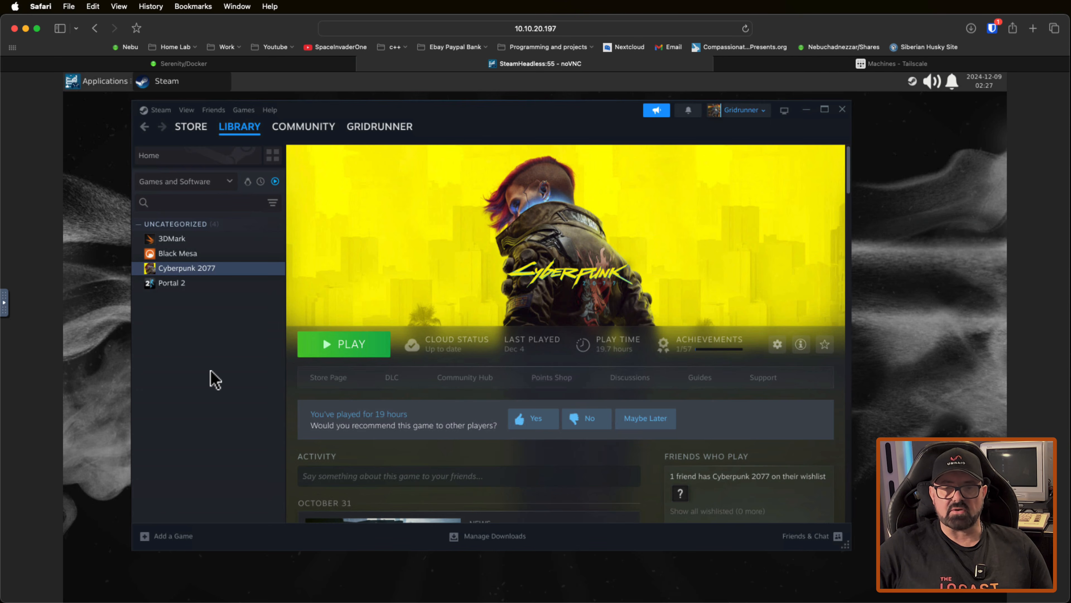
# Step: Close the Steam Headless session and stop the steam-headless container on Serenity
pyautogui.click(362, 64)
pyautogui.click(21, 211)
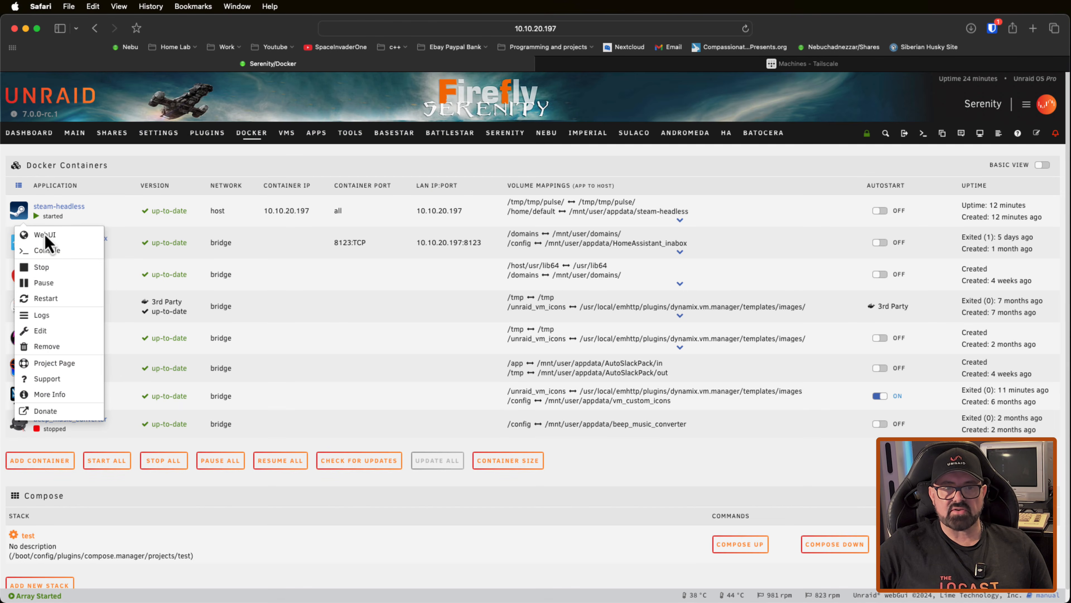
pyautogui.click(57, 269)
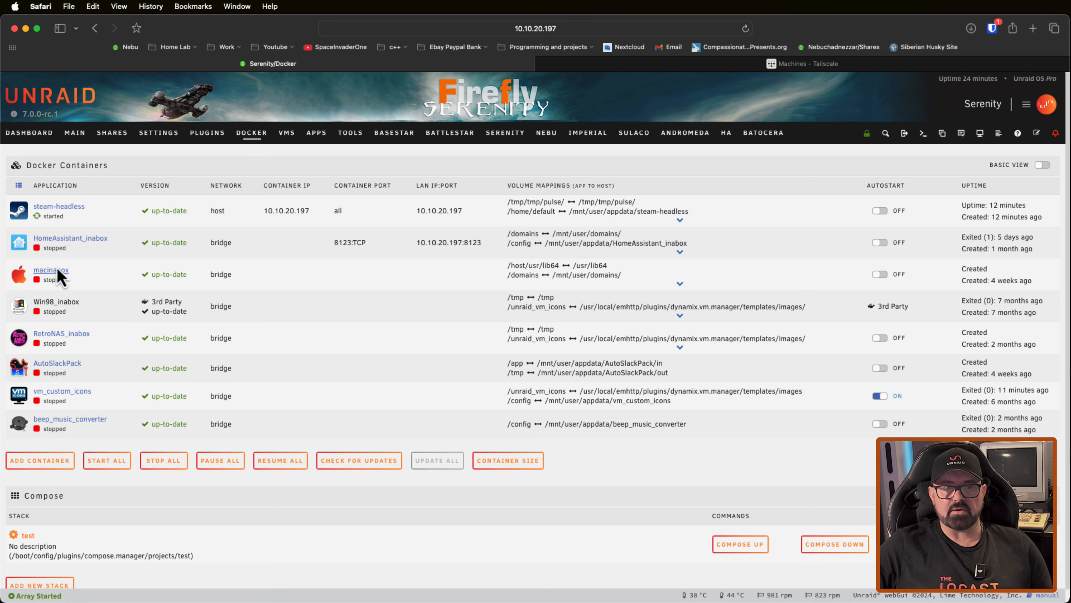
# Step: Edit the steam-headless container to use Tailscale and set its Tailscale hostname to serenity-steam
pyautogui.click(20, 215)
pyautogui.click(34, 264)
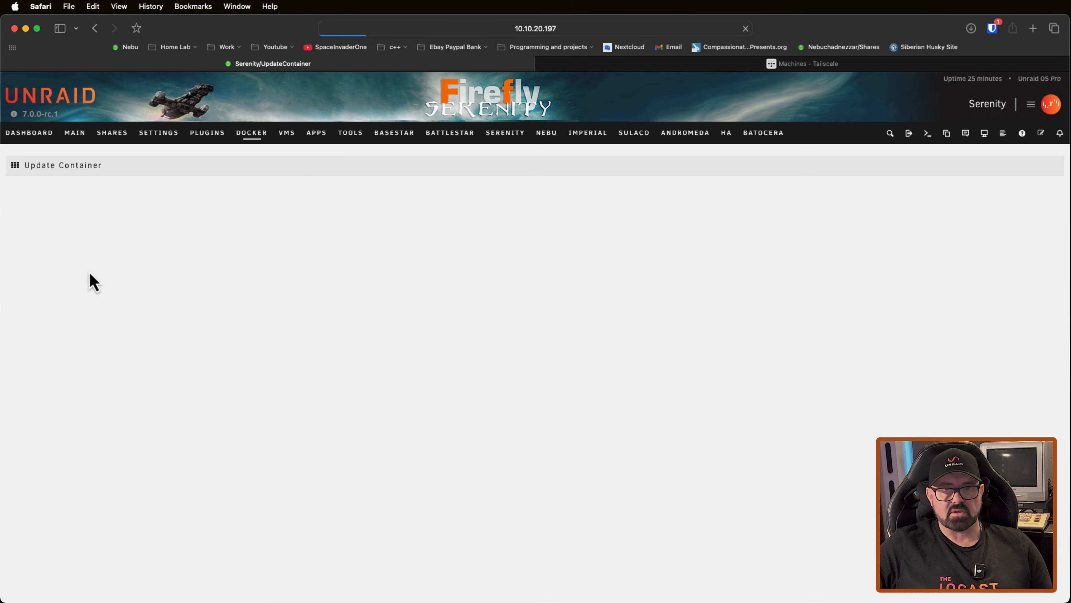
pyautogui.scroll(-10, 375, 409)
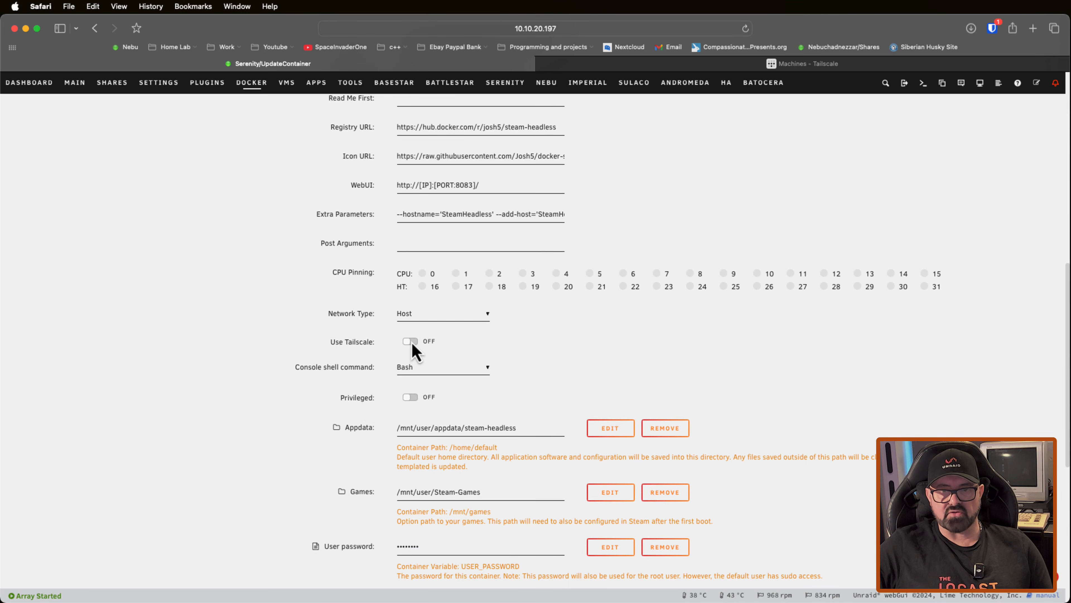
pyautogui.click(410, 341)
pyautogui.scroll(-1, 417, 414)
pyautogui.click(418, 413)
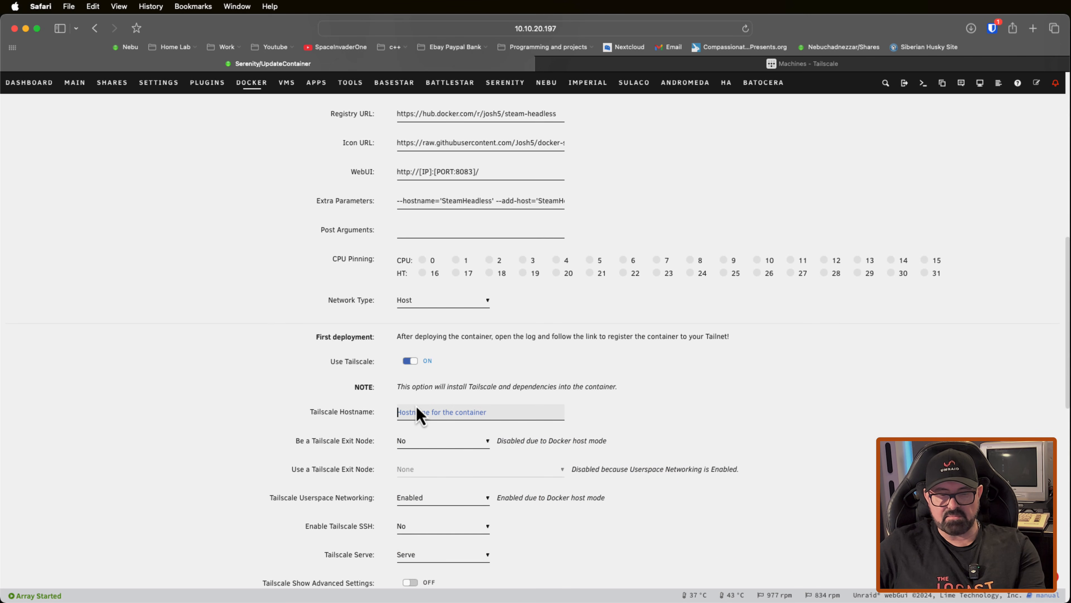
pyautogui.write('serenity-steam')
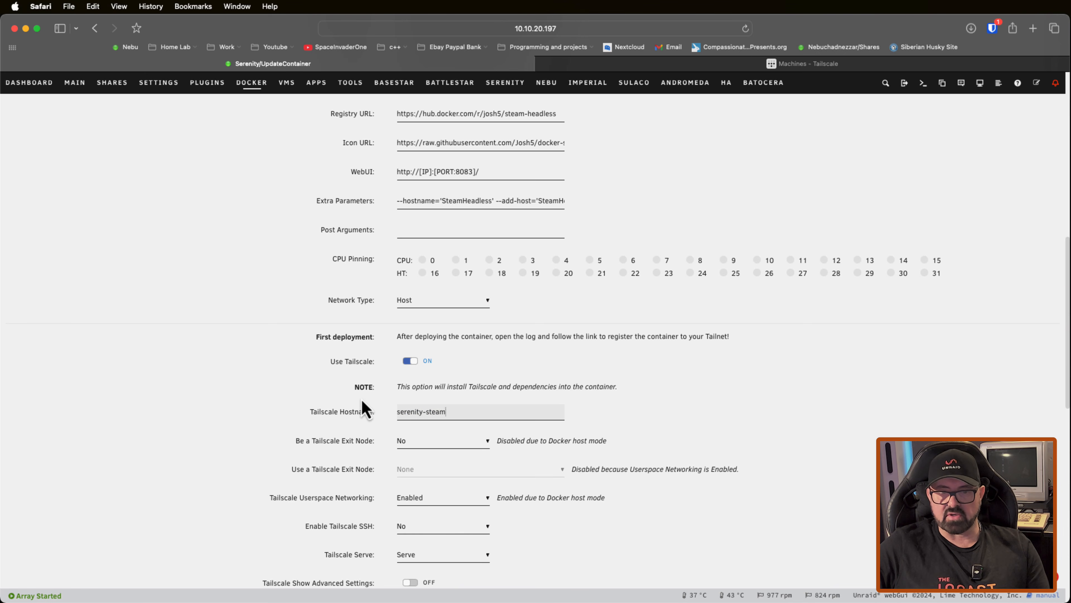
# Step: Review the steam-headless container's Tailscale settings and Appdata path, and apply the updated configuration
pyautogui.scroll(-3, 362, 399)
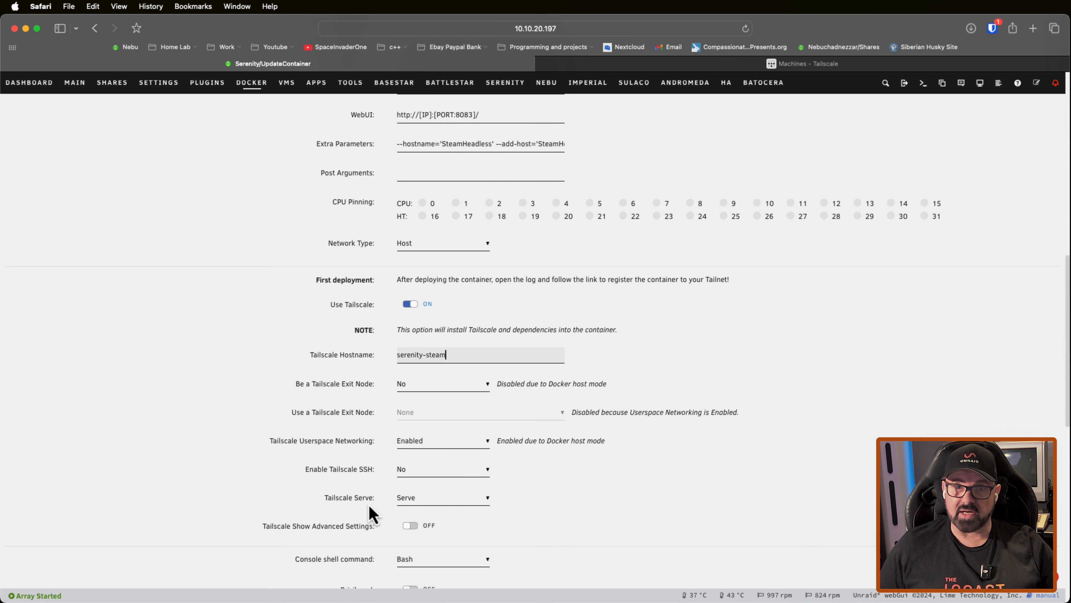
pyautogui.scroll(-10, 373, 513)
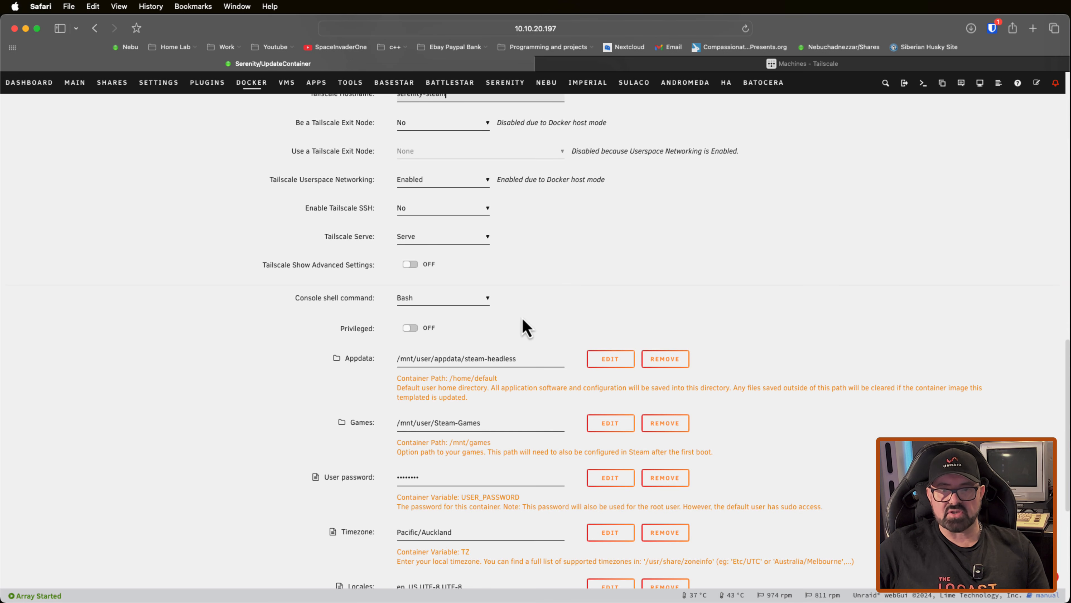
pyautogui.moveTo(519, 359); pyautogui.dragTo(397, 364)
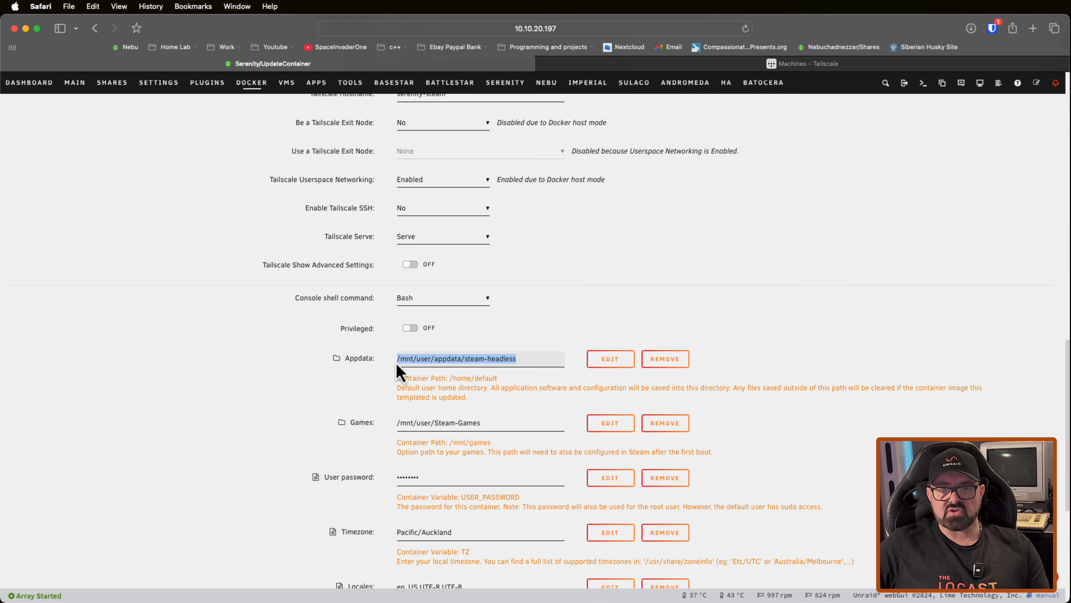
pyautogui.click(552, 337)
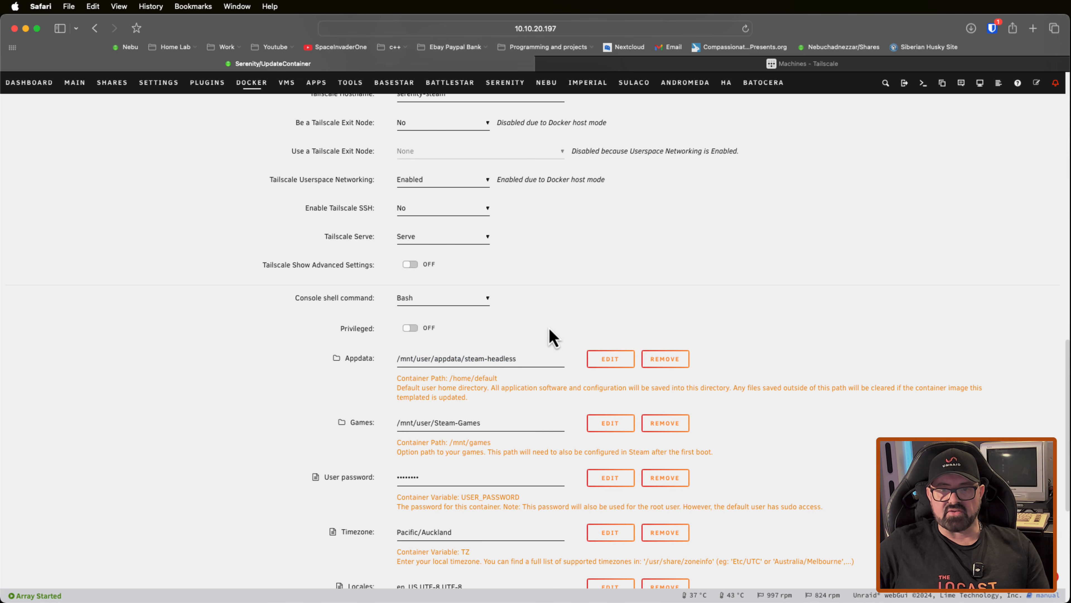
pyautogui.scroll(-7, 423, 337)
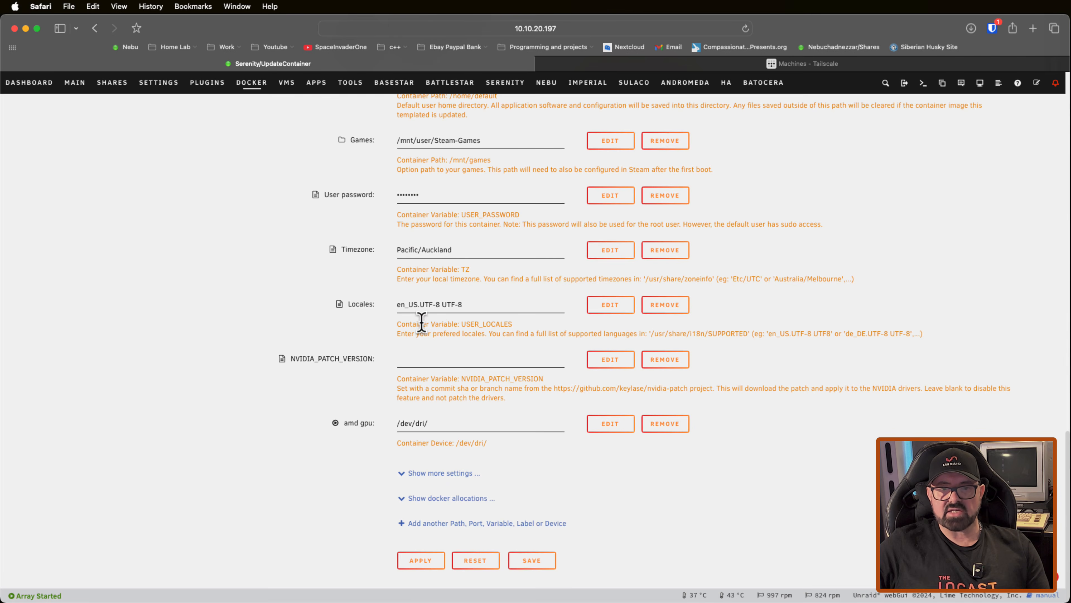
pyautogui.click(421, 560)
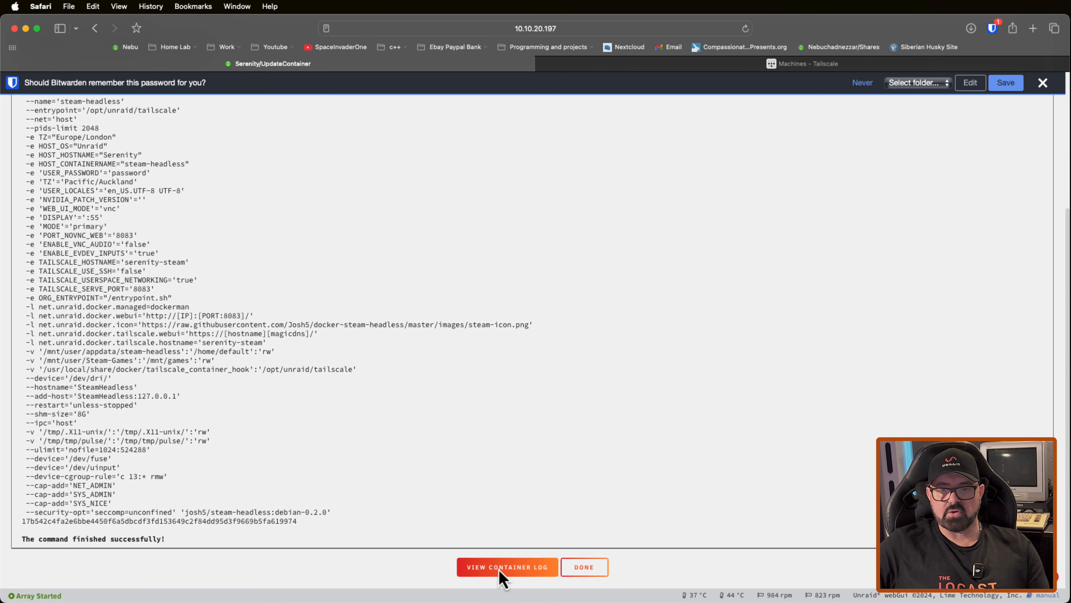
# Step: View the container log, follow its Tailscale registration link and connect the serenity-steam device to the tailnet
pyautogui.click(490, 569)
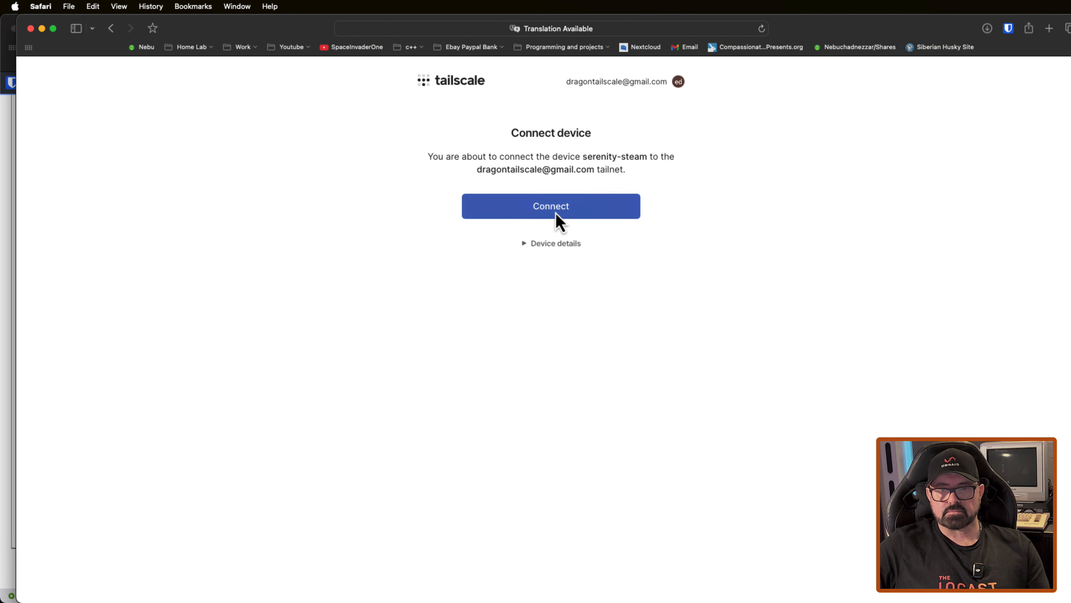
pyautogui.click(556, 213)
pyautogui.click(525, 267)
pyautogui.scroll(-3, 274, 270)
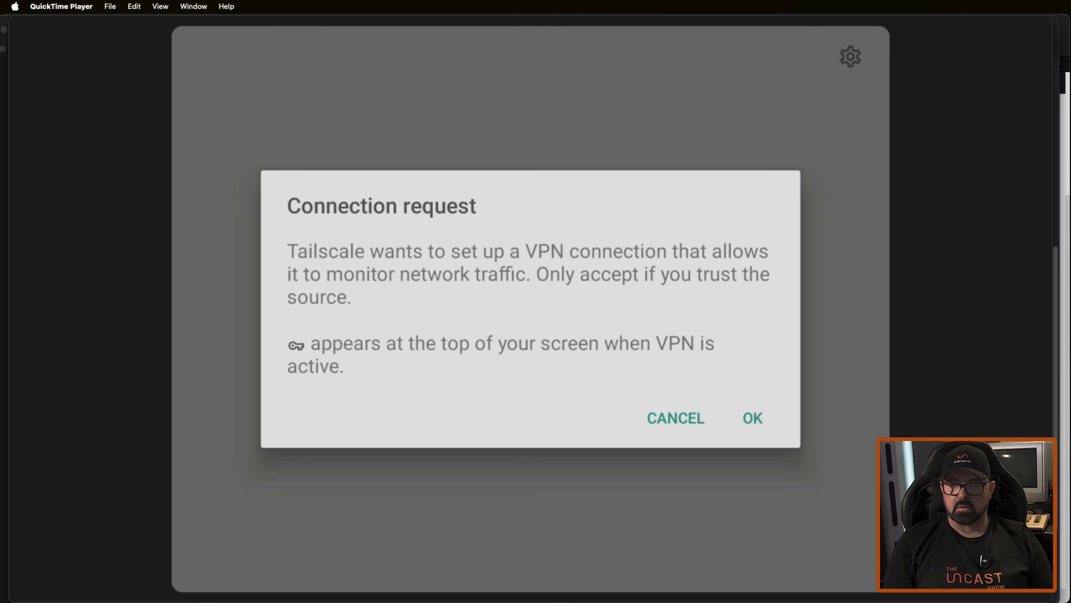
# Step: Accept Tailscale's VPN connection request on the client device, sign in with Google and connect the device localhost to the tailnet
pyautogui.press('Down')
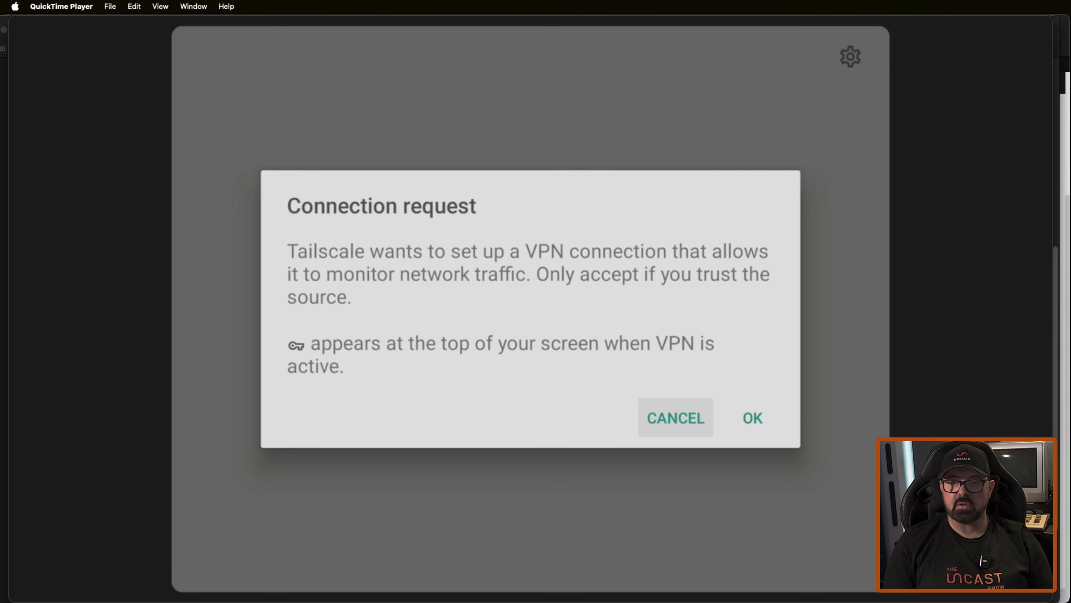
pyautogui.press('Right')
pyautogui.press('Return')
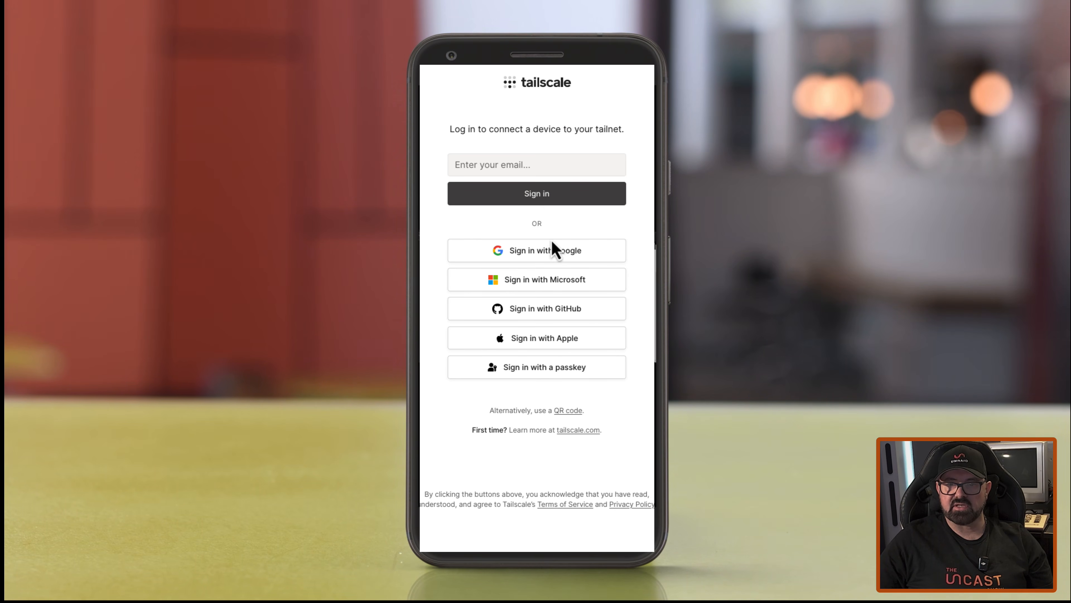
pyautogui.click(552, 253)
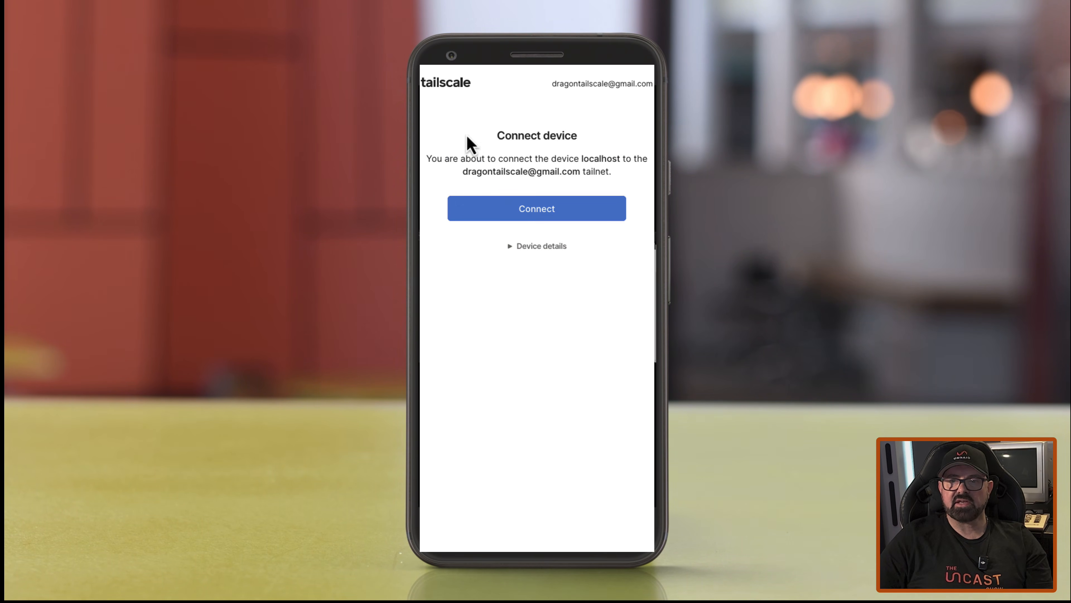
pyautogui.click(548, 218)
pyautogui.moveTo(472, 188); pyautogui.dragTo(580, 187)
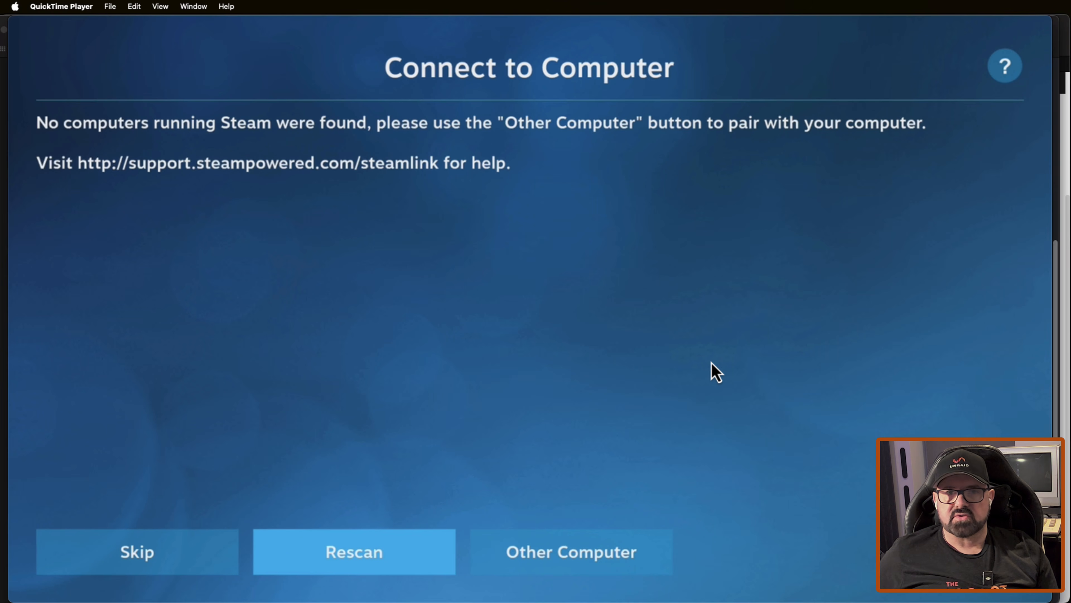
# Step: Choose to pair Steam Link with another computer instead of rescanning
pyautogui.press('Right')
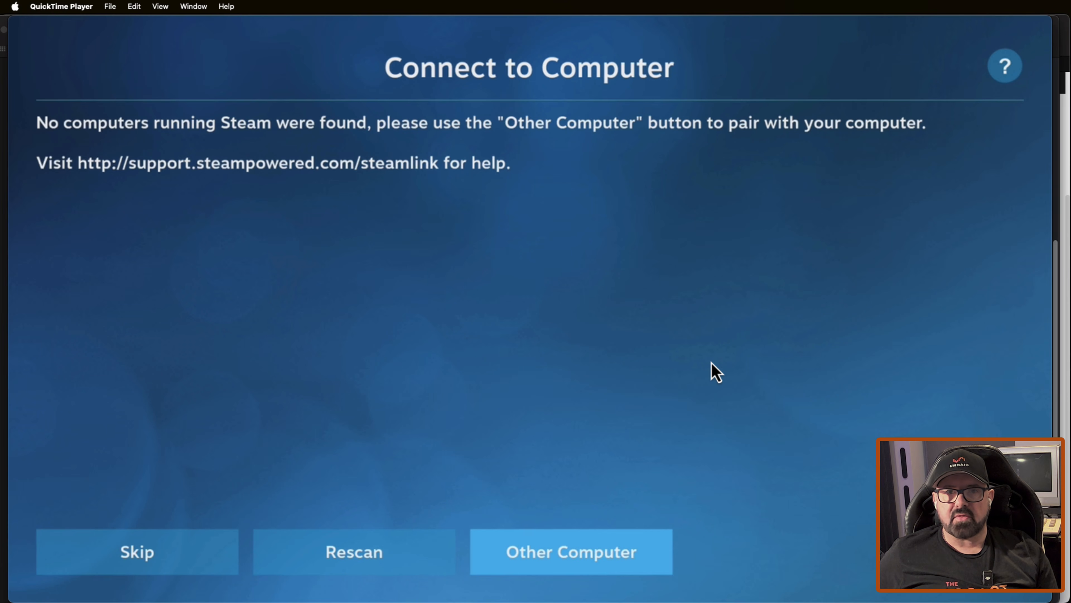
pyautogui.press('Return')
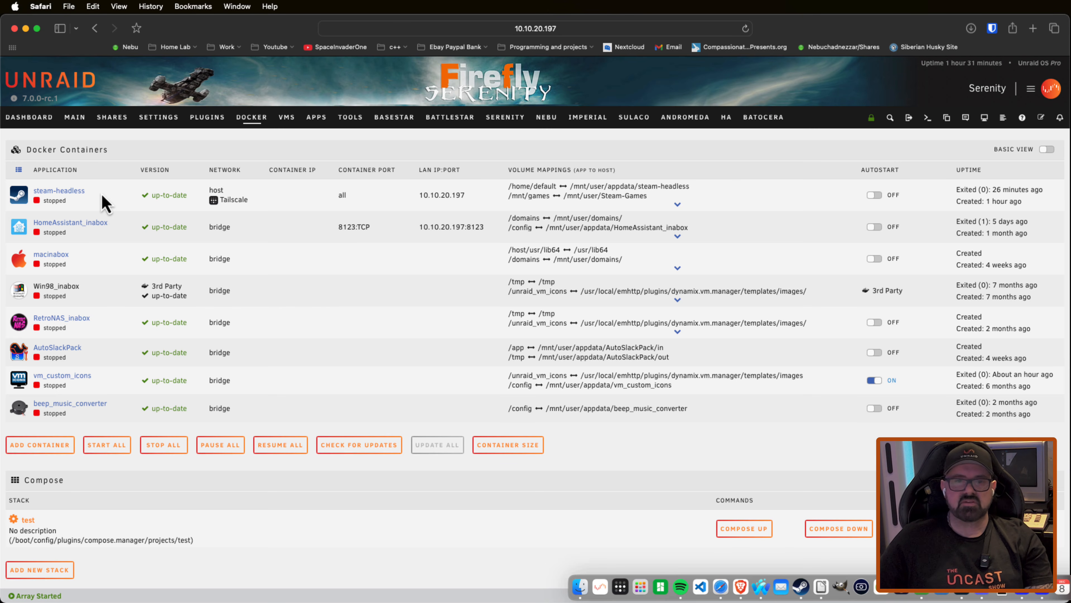
# Step: Open the steam-headless container for editing and check the notes beside its Tailscale exit node settings
pyautogui.click(20, 194)
pyautogui.click(42, 246)
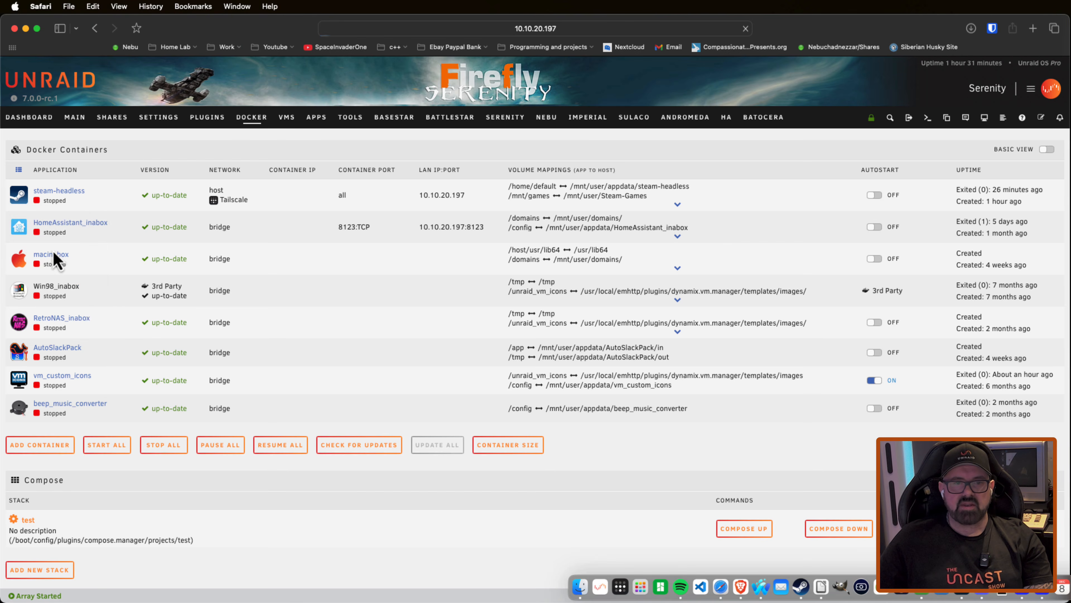
pyautogui.scroll(-20, 339, 291)
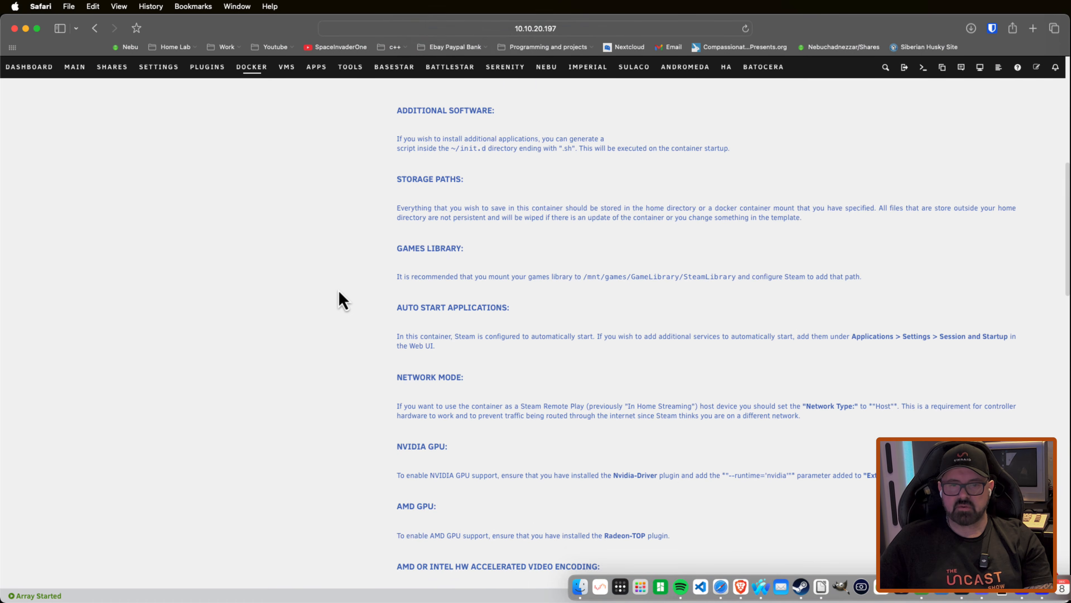
pyautogui.scroll(-10, 339, 291)
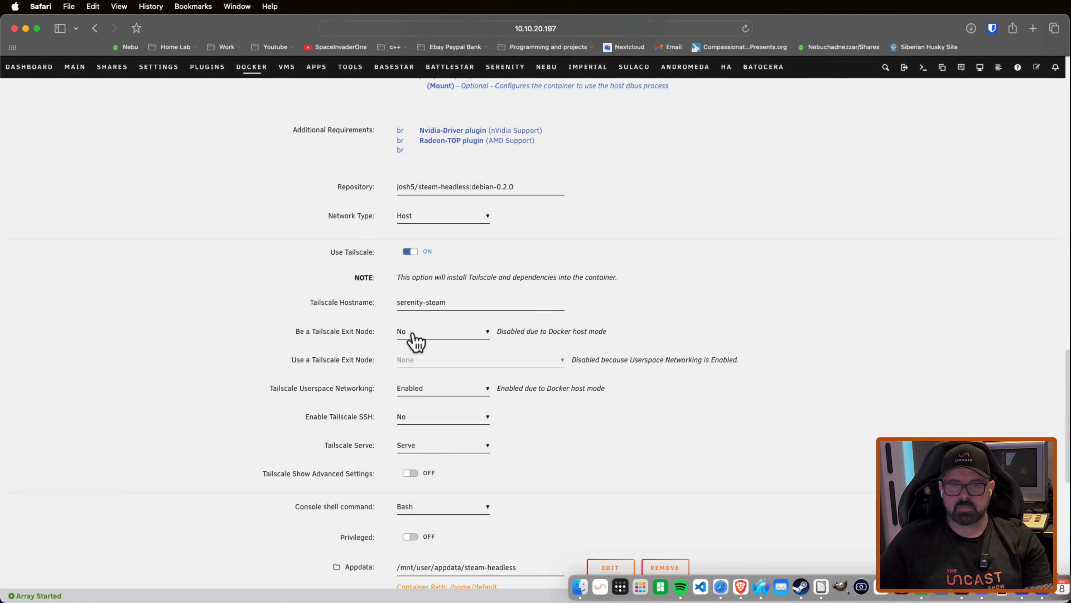
pyautogui.click(411, 337)
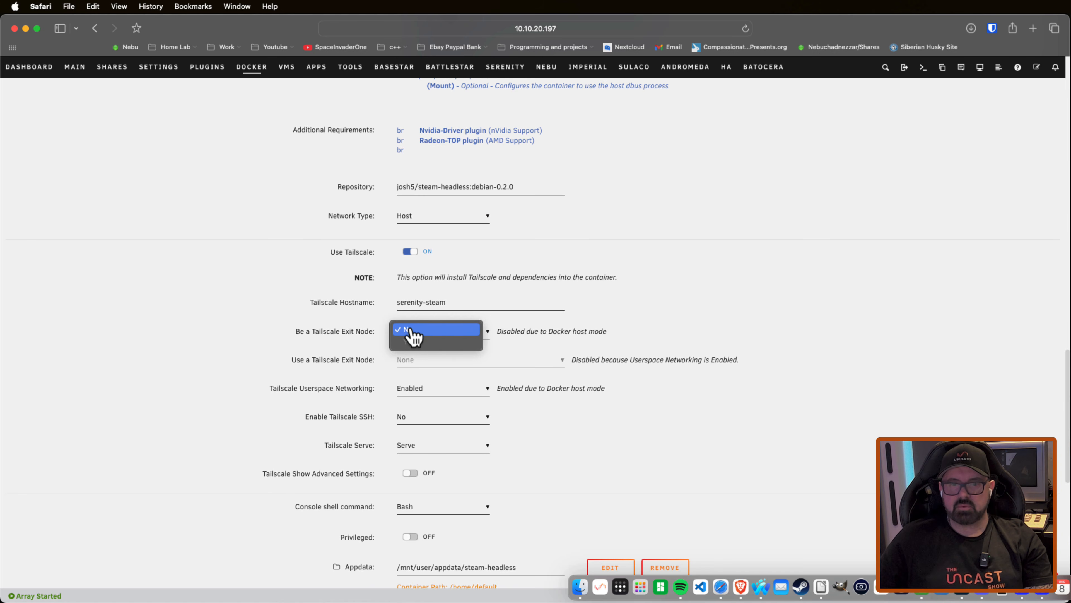
pyautogui.click(439, 330)
pyautogui.moveTo(630, 359); pyautogui.dragTo(736, 359)
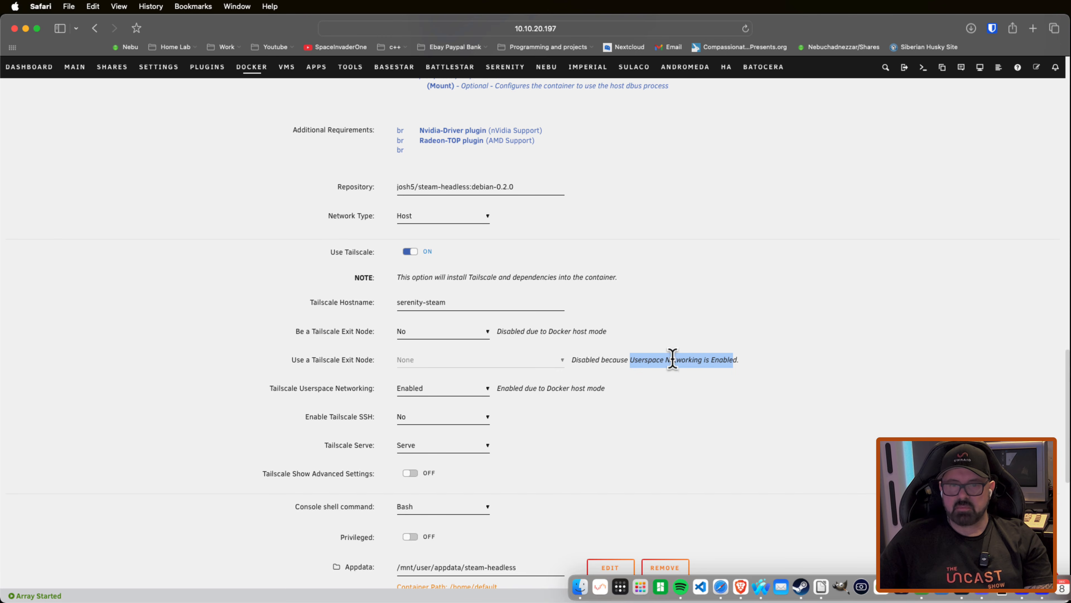
# Step: Set the container's network type to Custom : bond0 with the fixed IP address 10.10.20.233
pyautogui.scroll(6, 672, 359)
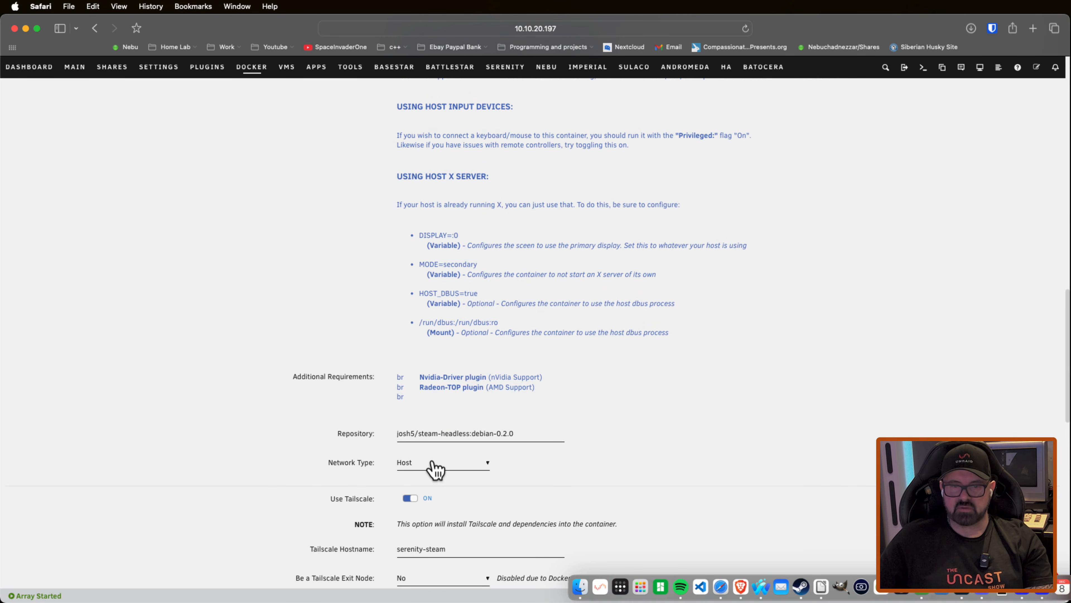
pyautogui.scroll(-1, 435, 469)
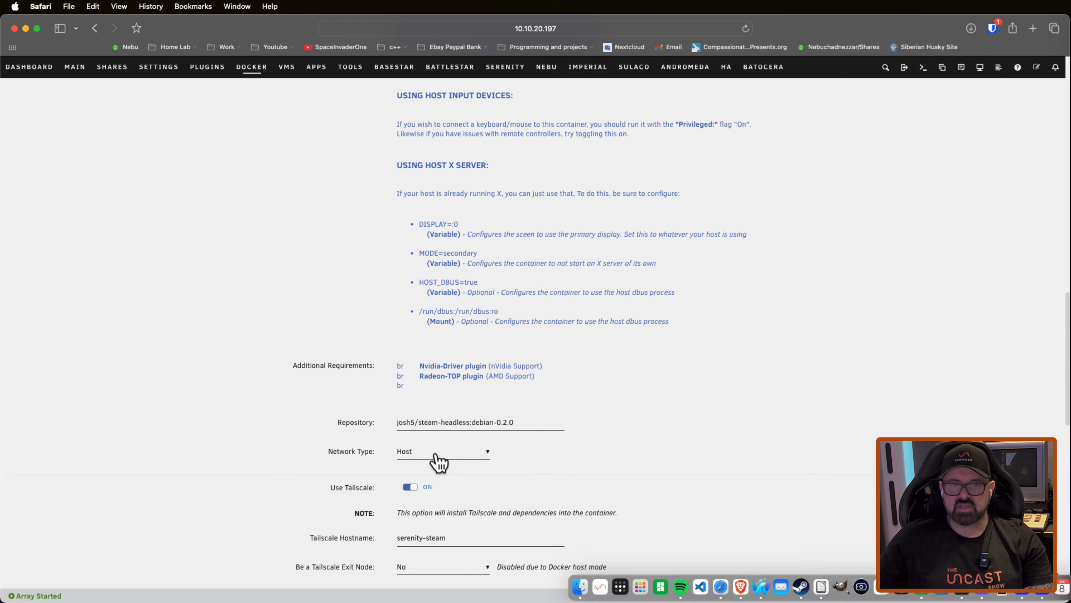
pyautogui.click(458, 451)
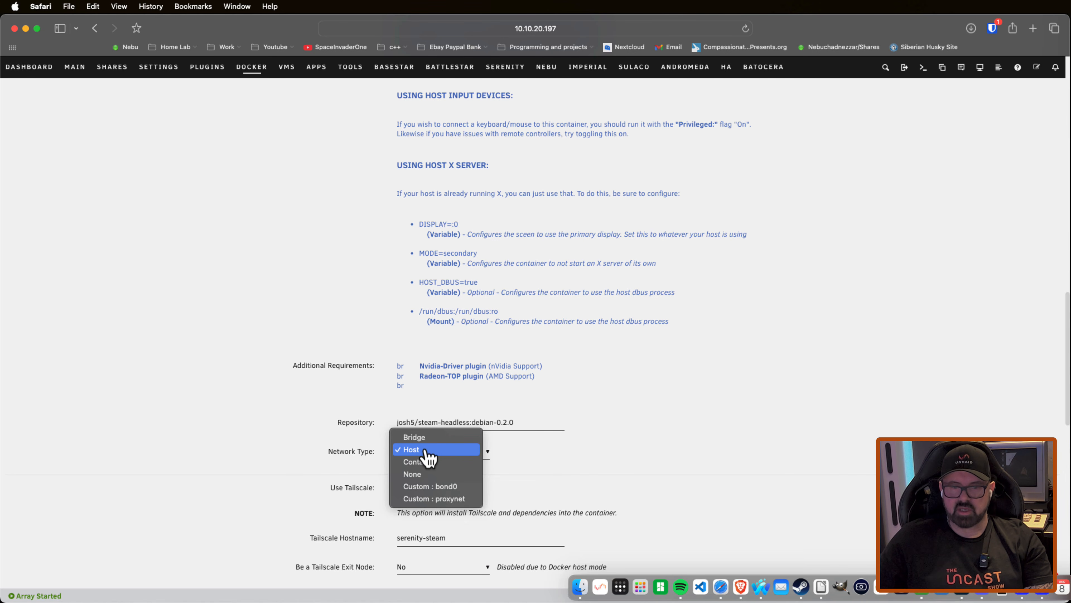
pyautogui.click(433, 487)
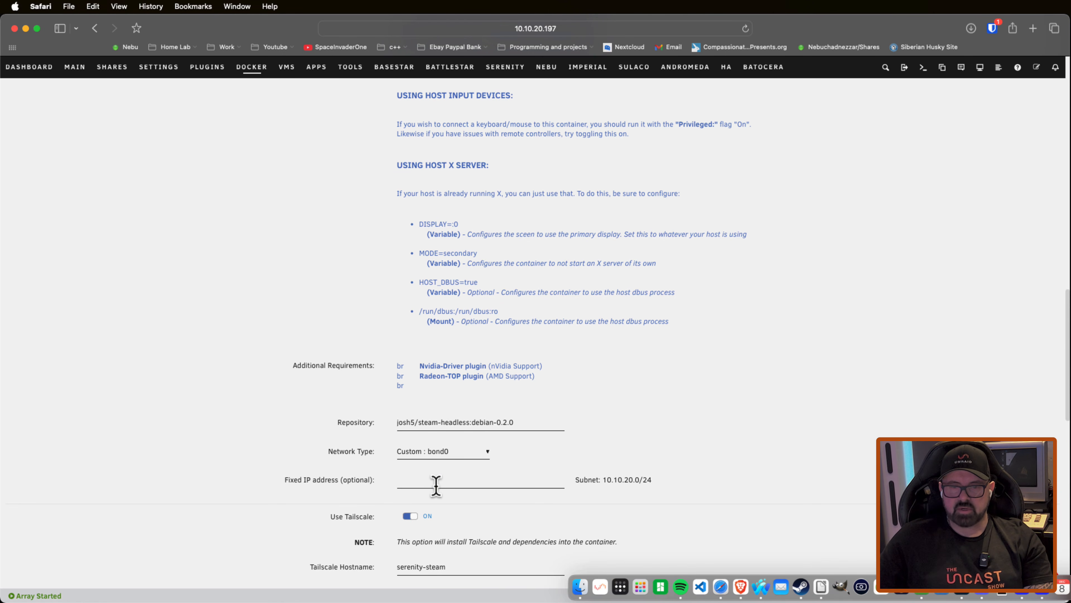
pyautogui.click(440, 479)
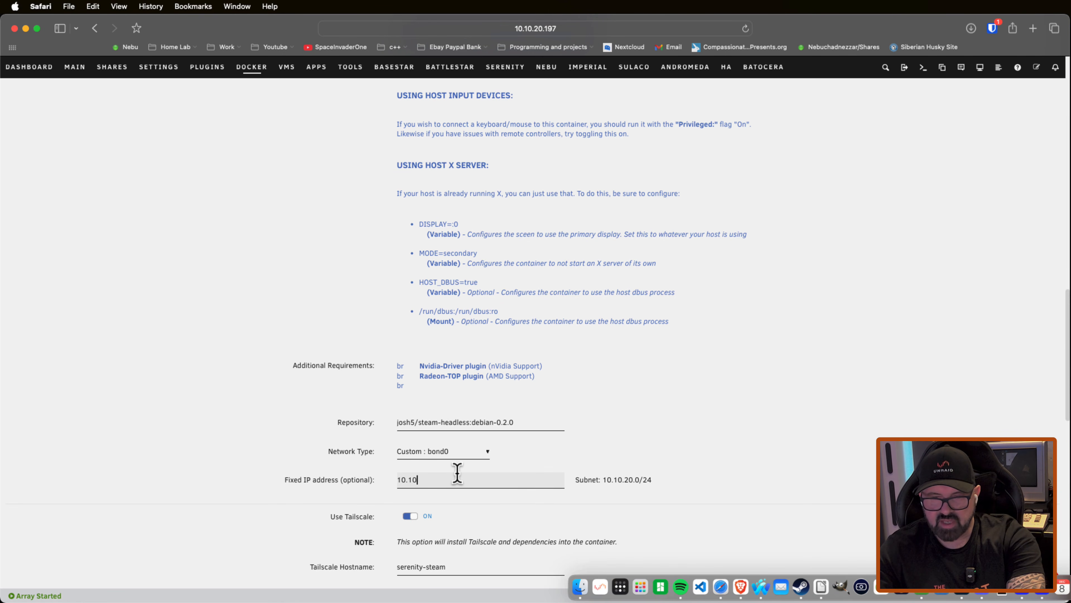
pyautogui.write('.20.')
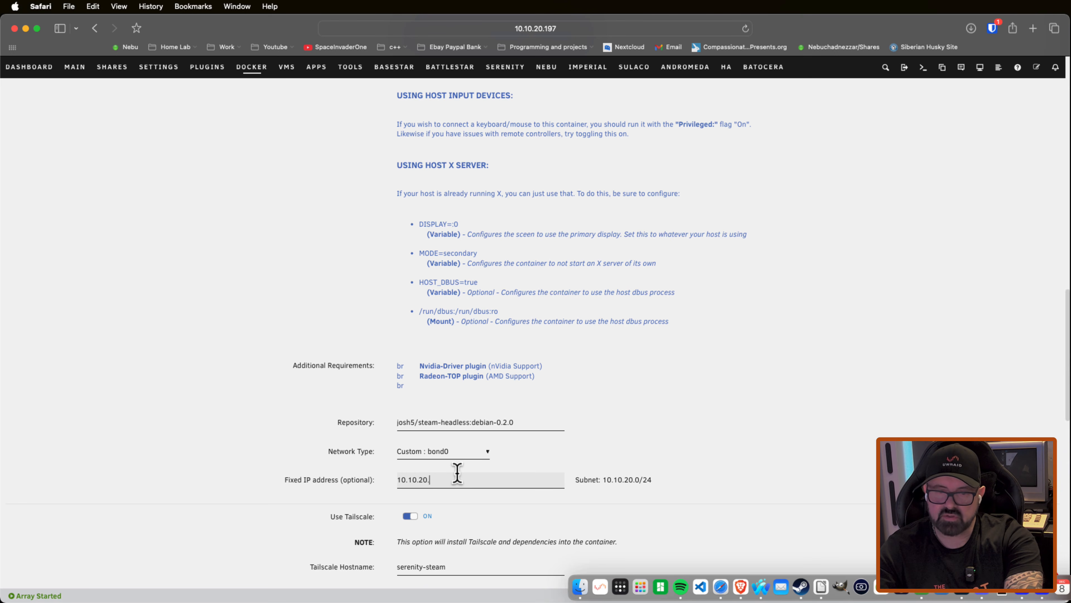
pyautogui.write('23')
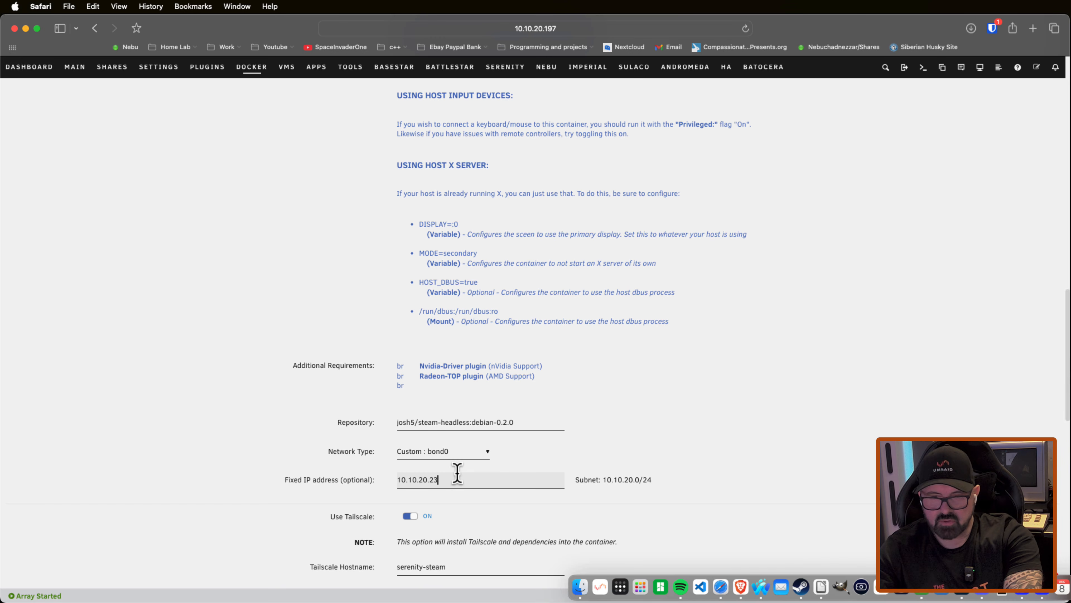
pyautogui.write('3')
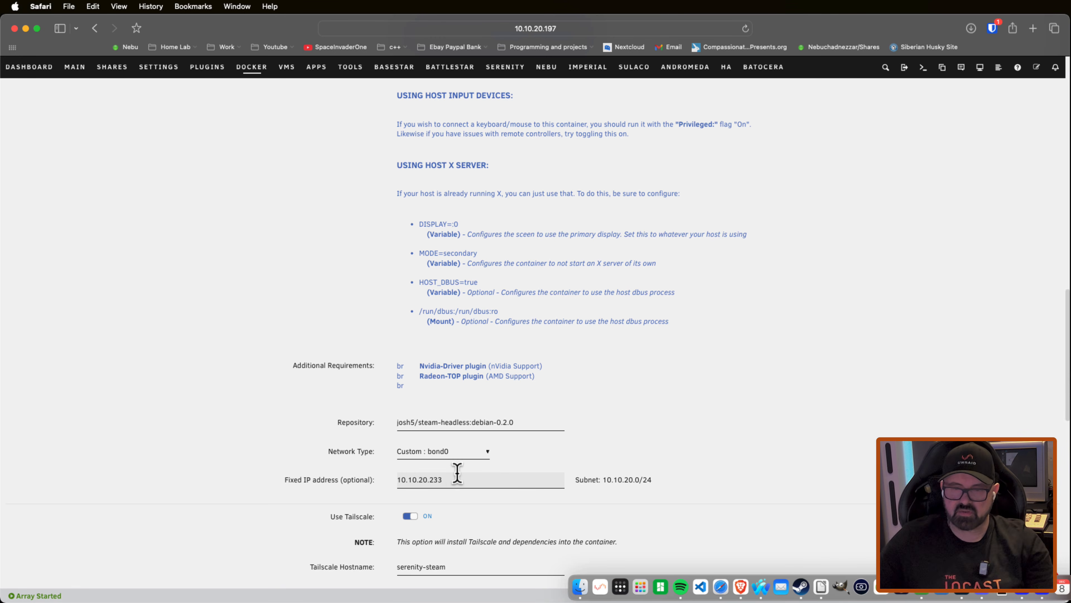
# Step: Set Be a Tailscale Exit Node to Yes for the steam-headless container and apply the changes
pyautogui.scroll(-1, 467, 479)
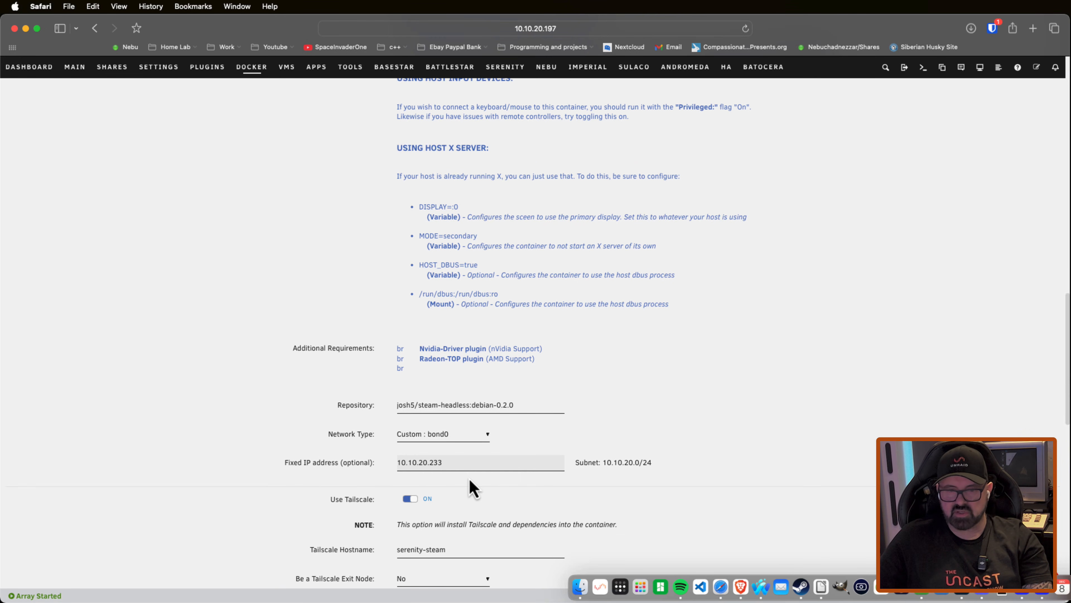
pyautogui.scroll(-5, 468, 479)
pyautogui.click(441, 436)
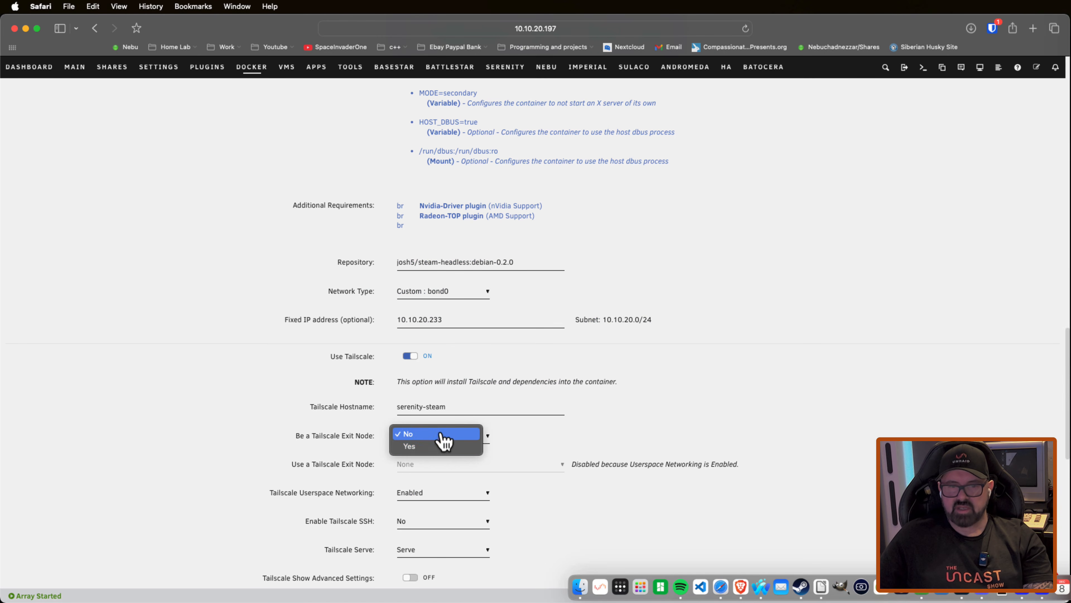
pyautogui.click(414, 446)
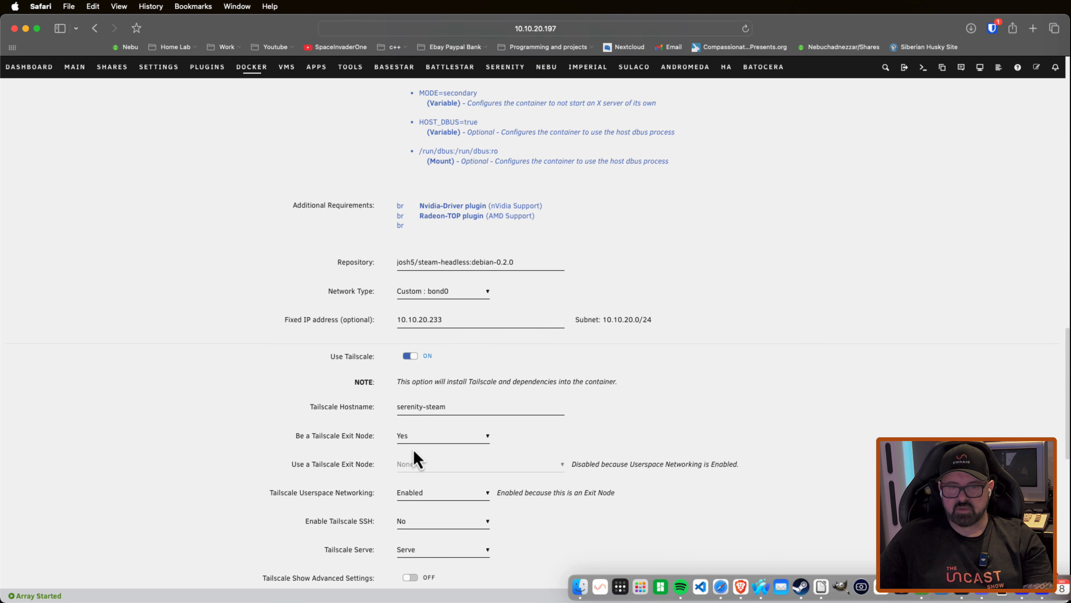
pyautogui.scroll(-15, 409, 405)
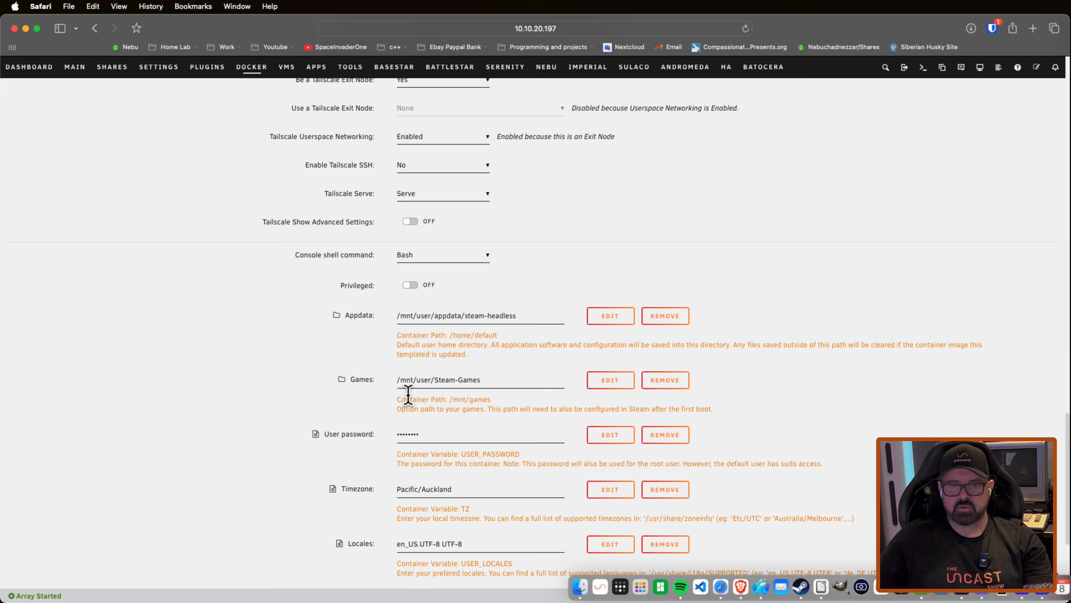
pyautogui.click(422, 559)
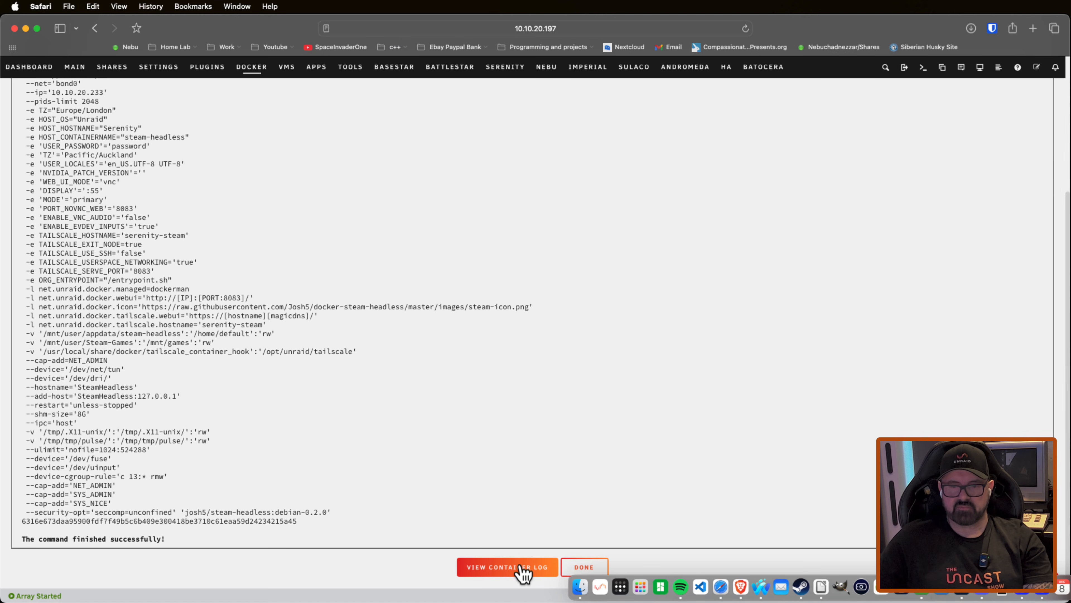
# Step: Check the container log for the exit node approval notice and return to the Docker container list
pyautogui.click(518, 569)
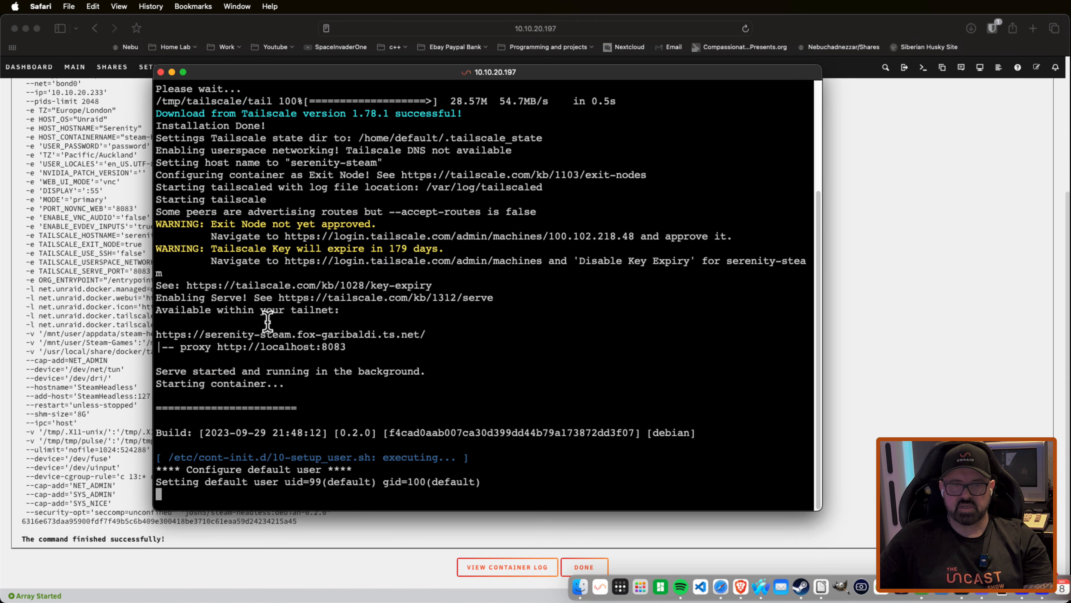
pyautogui.moveTo(381, 224); pyautogui.dragTo(161, 223)
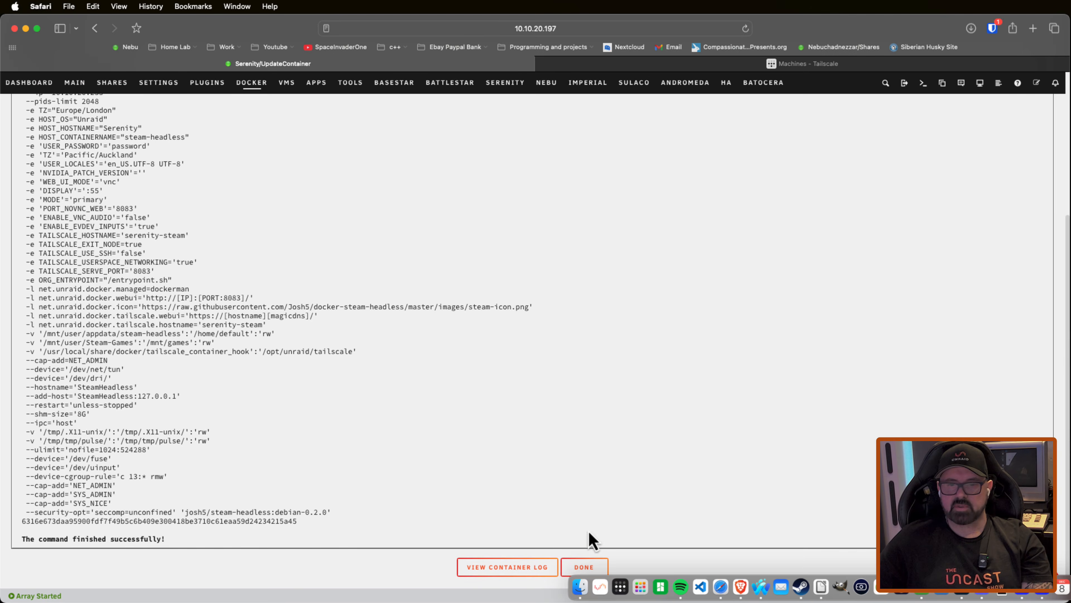
pyautogui.click(583, 567)
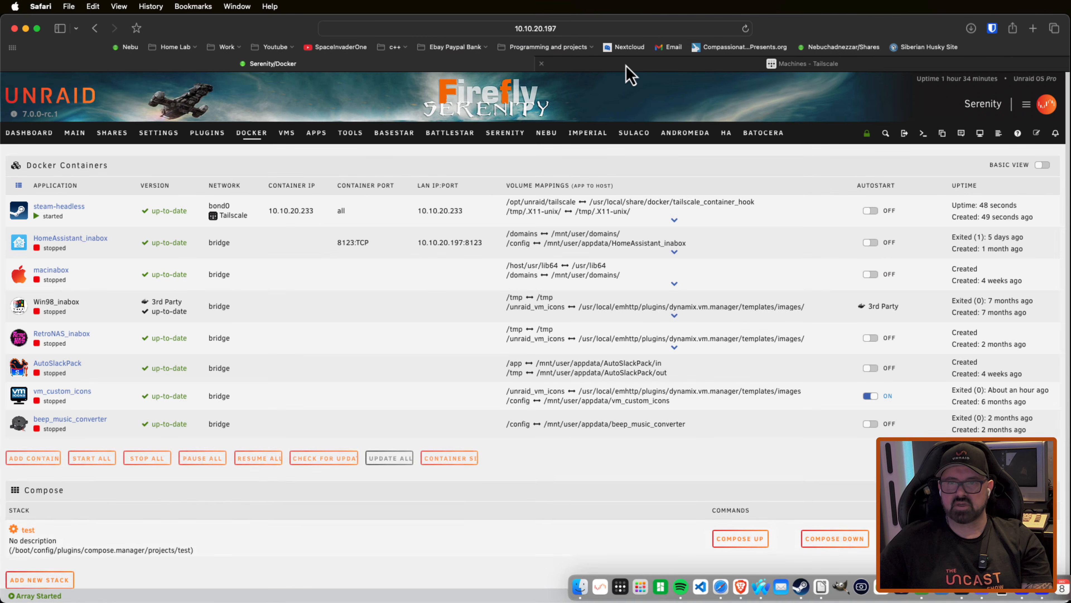
# Step: Approve the serenity-steam machine as an exit node in its Tailscale admin console route settings and save
pyautogui.click(626, 65)
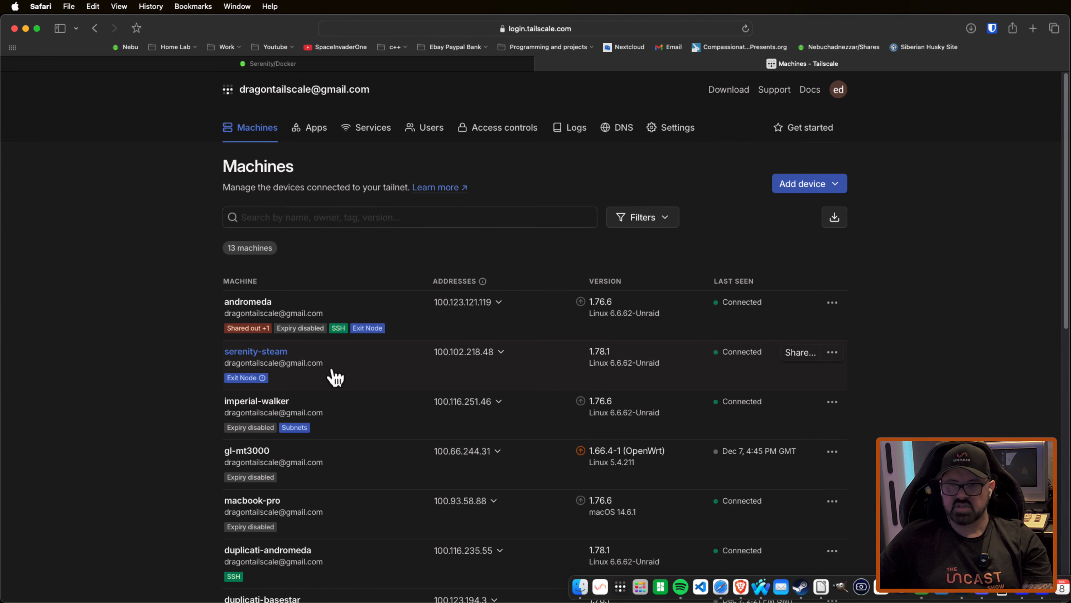
pyautogui.click(833, 353)
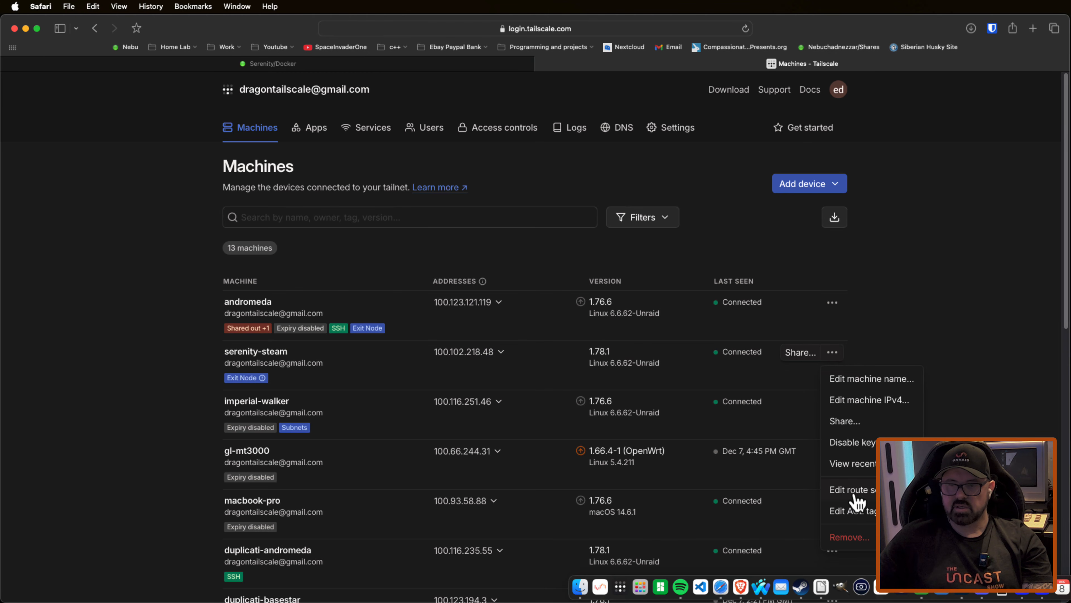
pyautogui.click(868, 490)
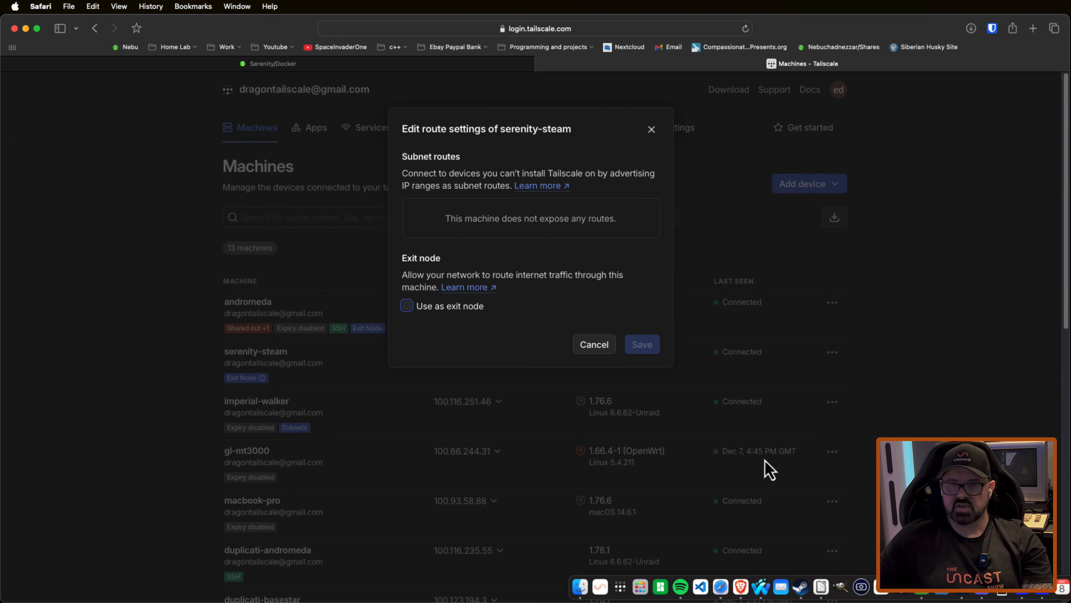
pyautogui.click(406, 306)
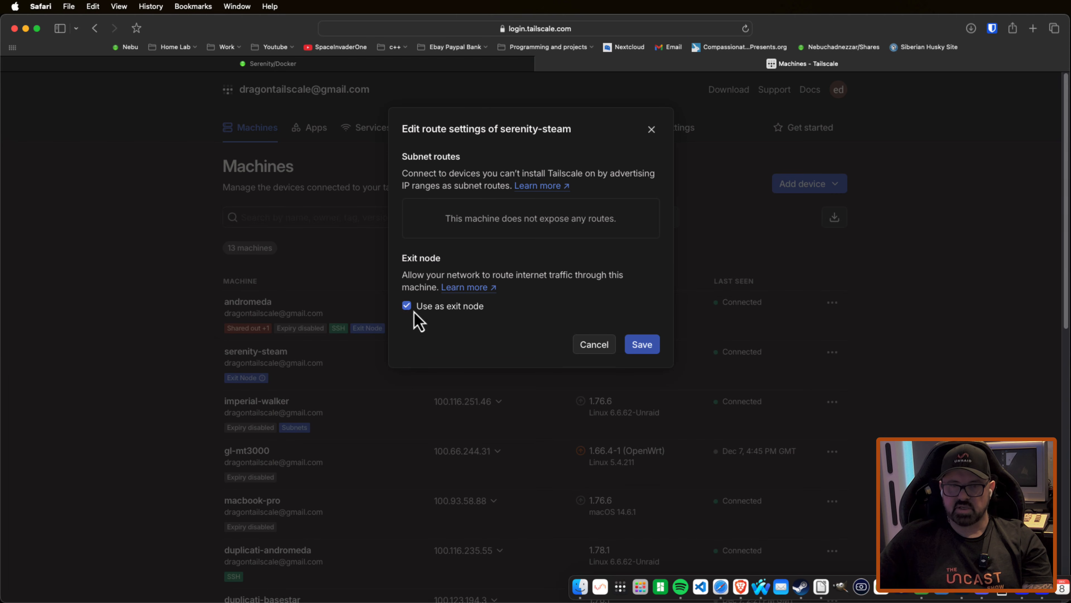
pyautogui.click(642, 345)
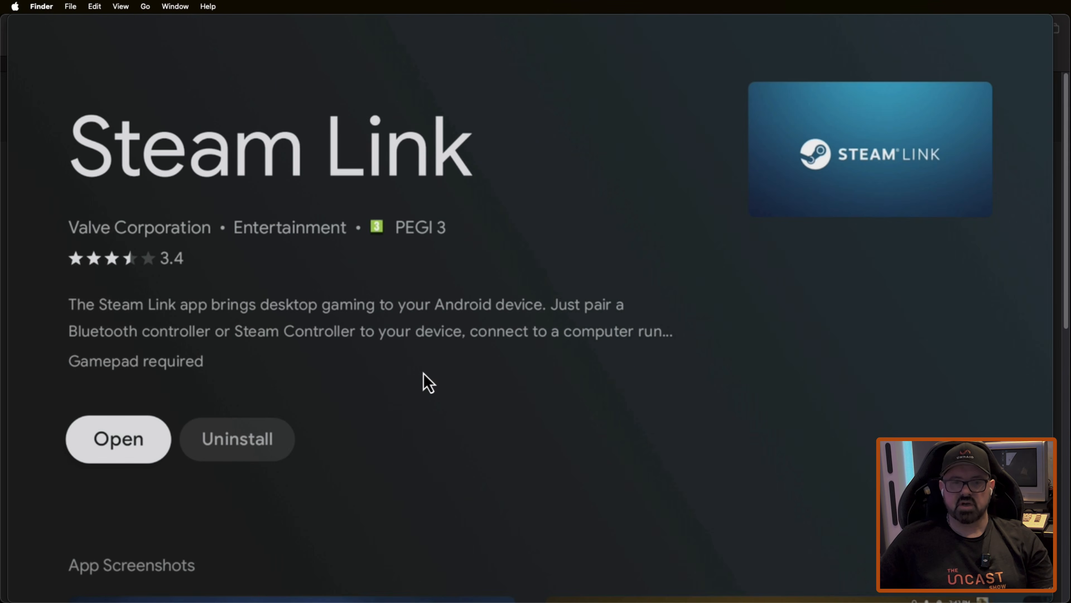
# Step: Switch to the Android TV screen, uninstall the Steam Link app and install it again
pyautogui.press('Right')
pyautogui.press('Return')
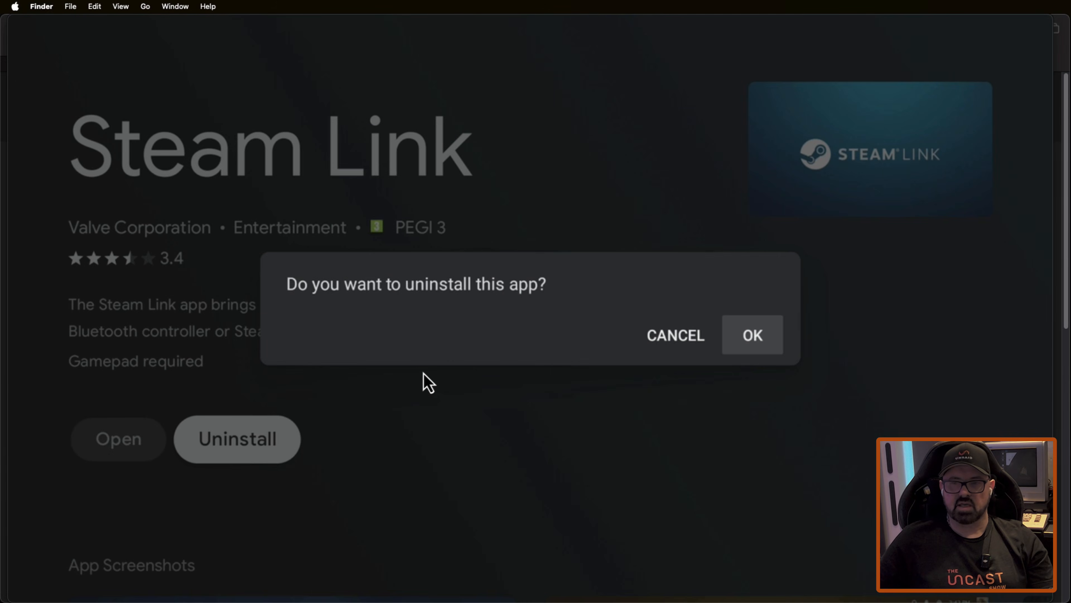
pyautogui.press('Return')
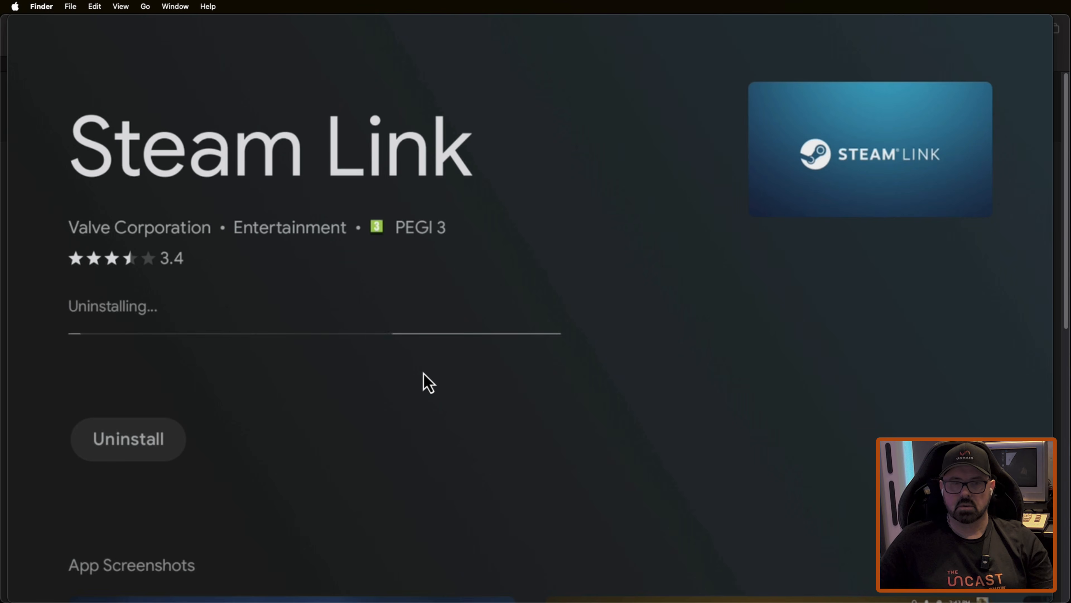
pyautogui.press('Return')
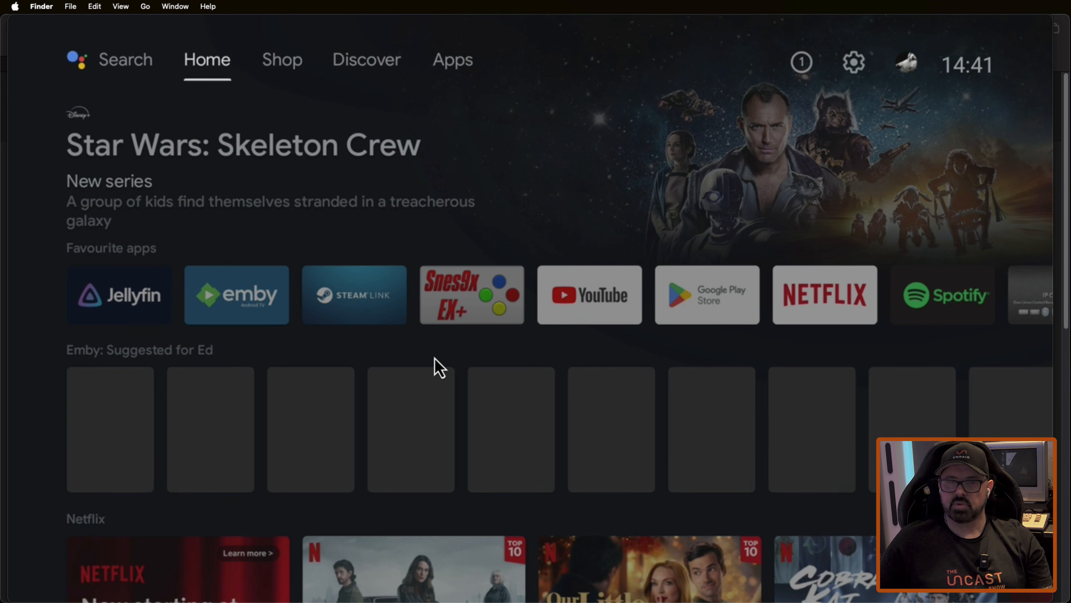
# Step: Return to the Android TV home screen and show the overview of installed apps
pyautogui.press('Right')
pyautogui.press('Right')
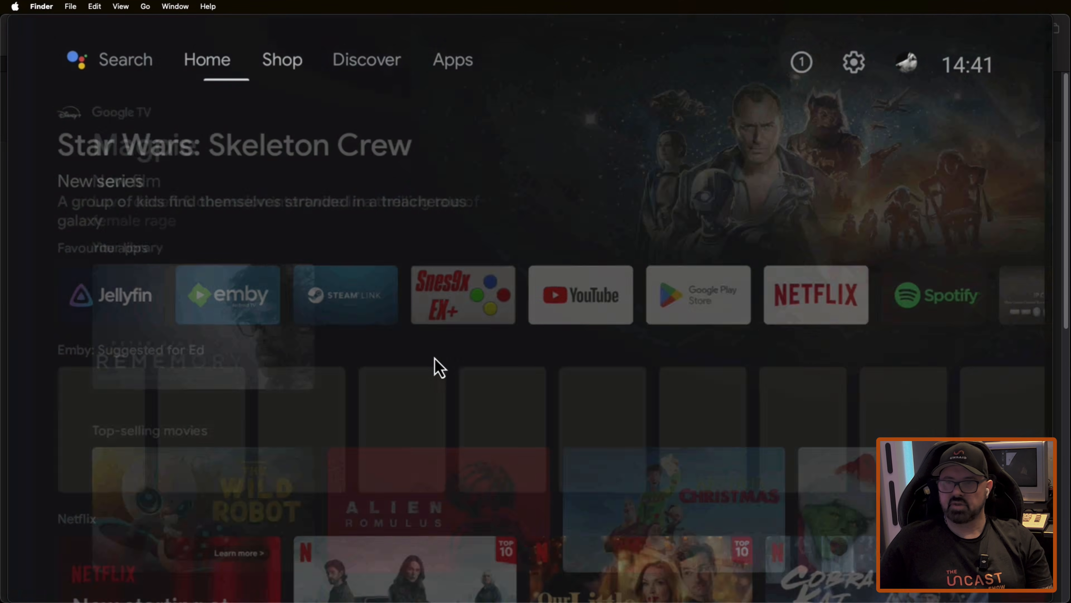
pyautogui.press('Right')
pyautogui.press('Right')
pyautogui.press('Right')
pyautogui.press('Right')
pyautogui.press('Left')
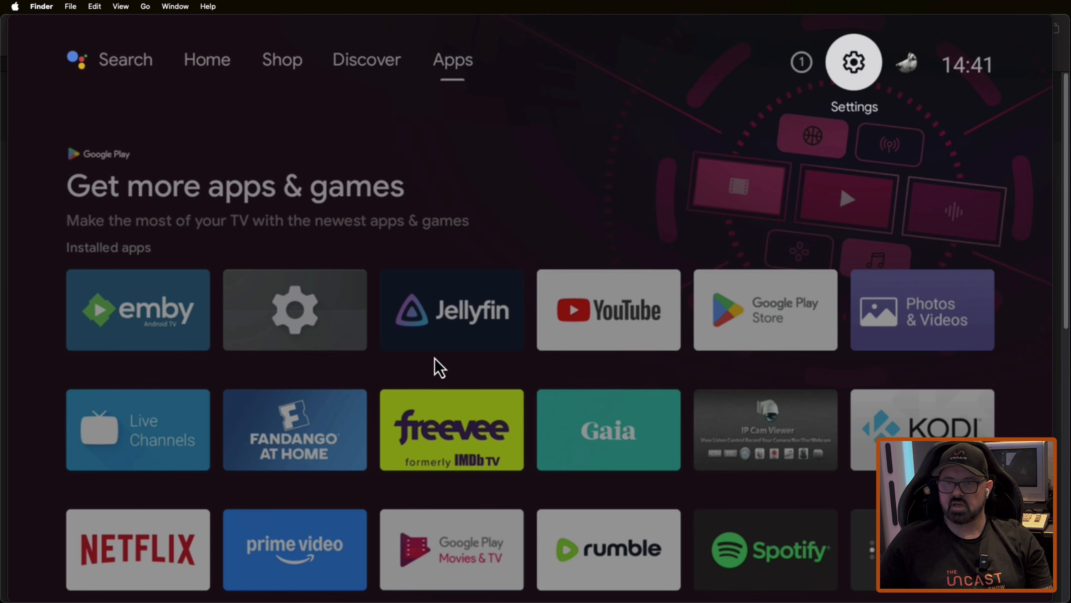
pyautogui.press('Return')
pyautogui.press('Down')
pyautogui.press('Down')
pyautogui.press('Down')
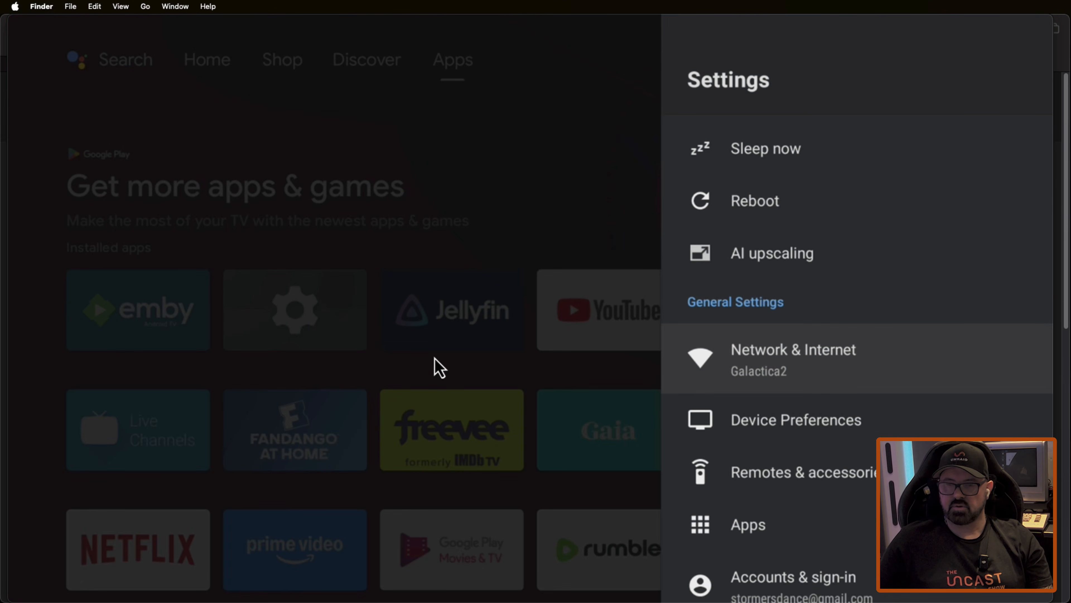
pyautogui.press('Escape')
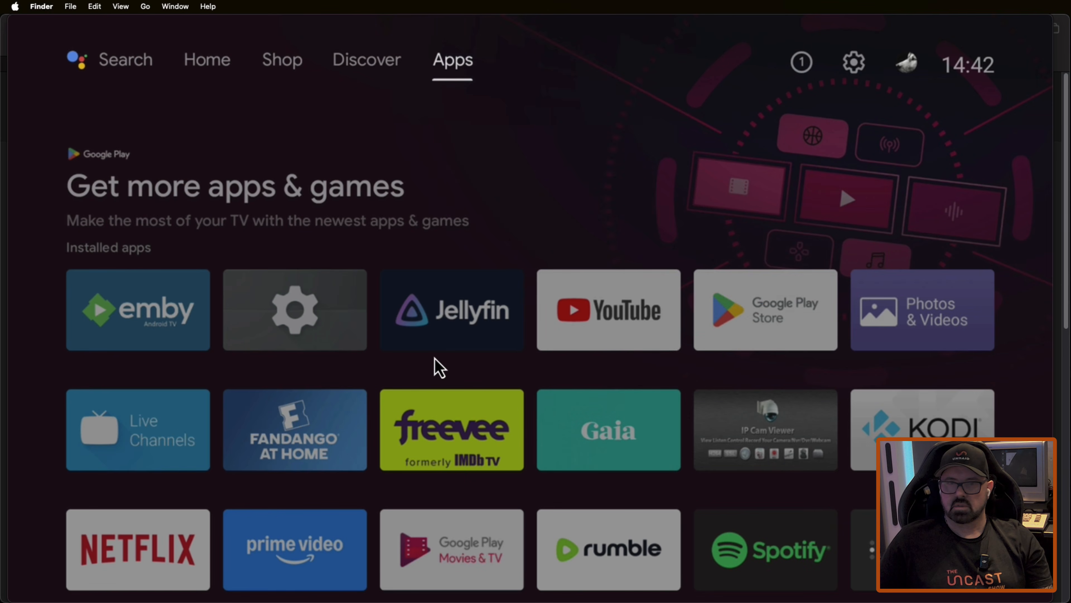
# Step: Open the Tailscale app from the installed apps on the Android TV
pyautogui.press('Down')
pyautogui.press('Down')
pyautogui.press('Down')
pyautogui.press('Down')
pyautogui.press('Right')
pyautogui.press('Right')
pyautogui.press('Right')
pyautogui.press('Right')
pyautogui.press('Right')
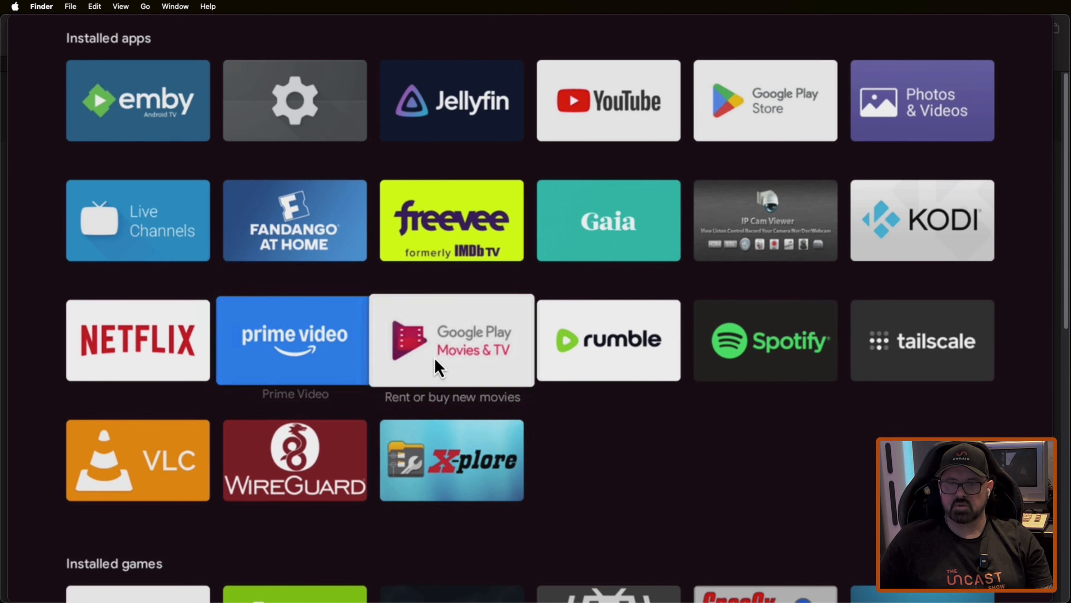
pyautogui.press('Return')
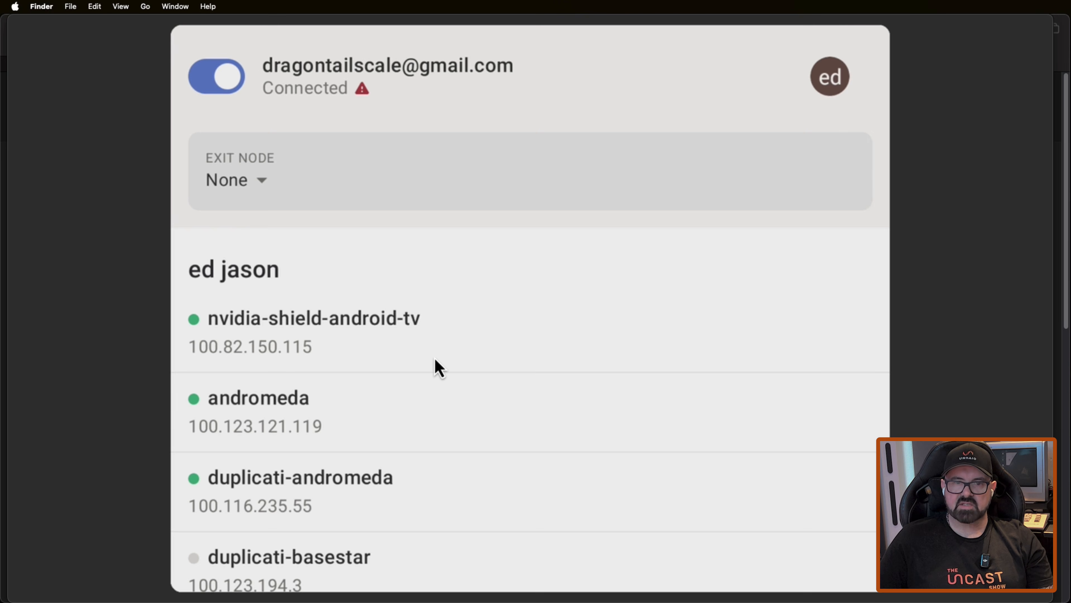
# Step: Choose serenity-steam as the exit node for the Android TV in the Tailscale app
pyautogui.press('Return')
pyautogui.press('Down')
pyautogui.press('Down')
pyautogui.press('Down')
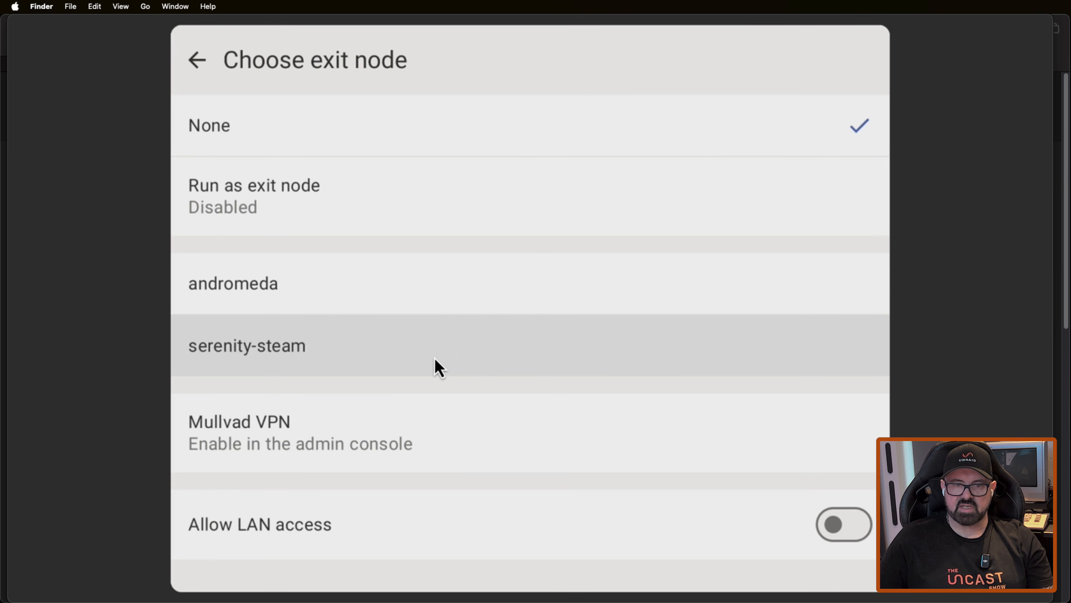
pyautogui.press('Return')
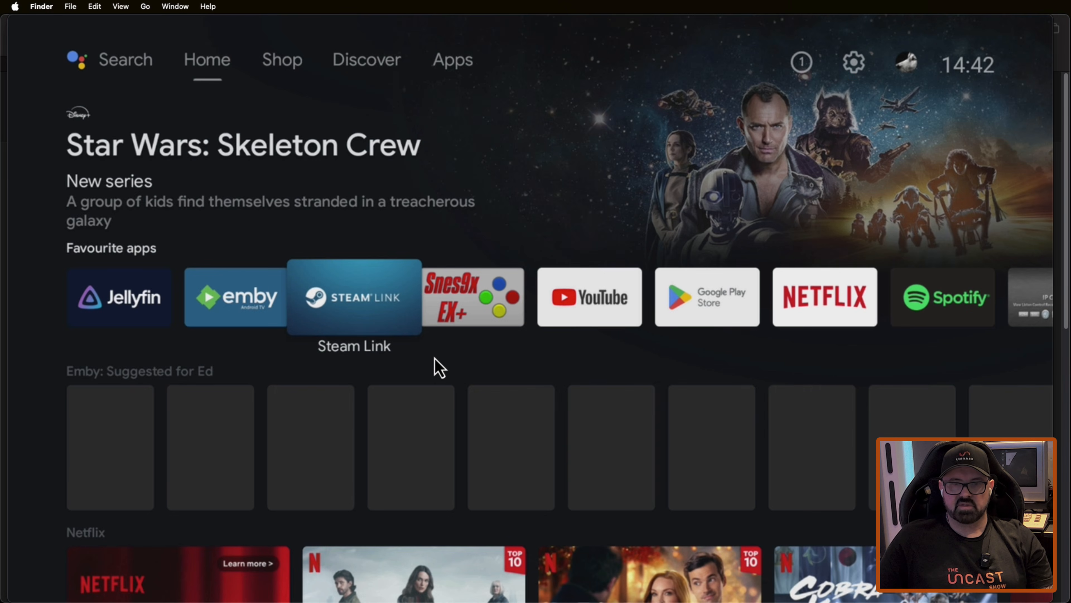
# Step: Launch Steam Link on the TV, and in Safari connect to the steam-headless desktop through its Tailscale WebUI
pyautogui.press('Return')
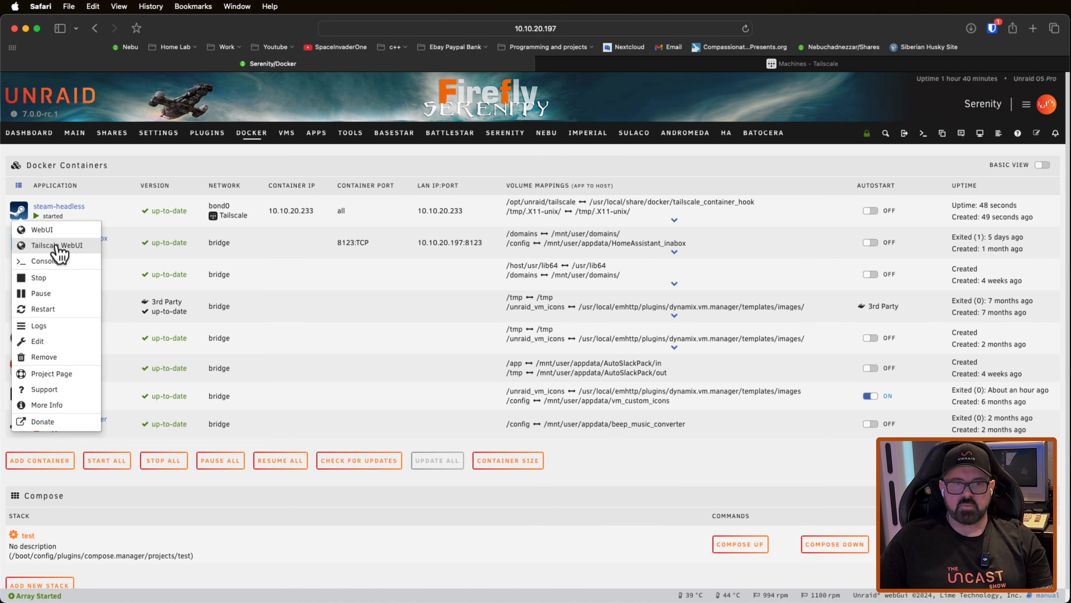
pyautogui.click(60, 249)
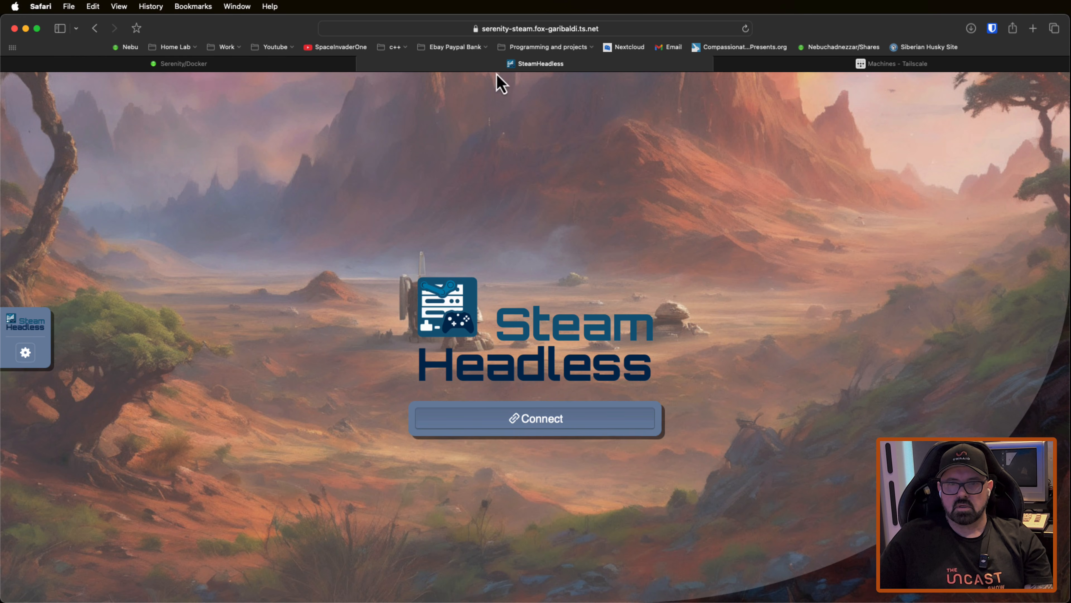
pyautogui.click(525, 427)
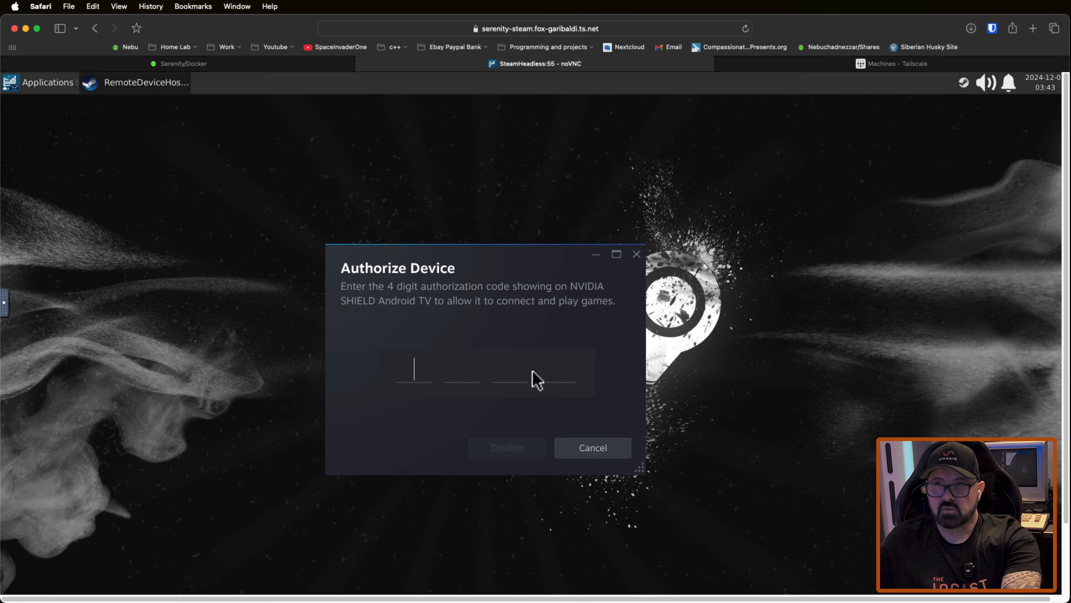
# Step: Enter the four-digit authorization code for the NVIDIA SHIELD Android TV in the Authorize Device dialog and confirm it
pyautogui.write('99')
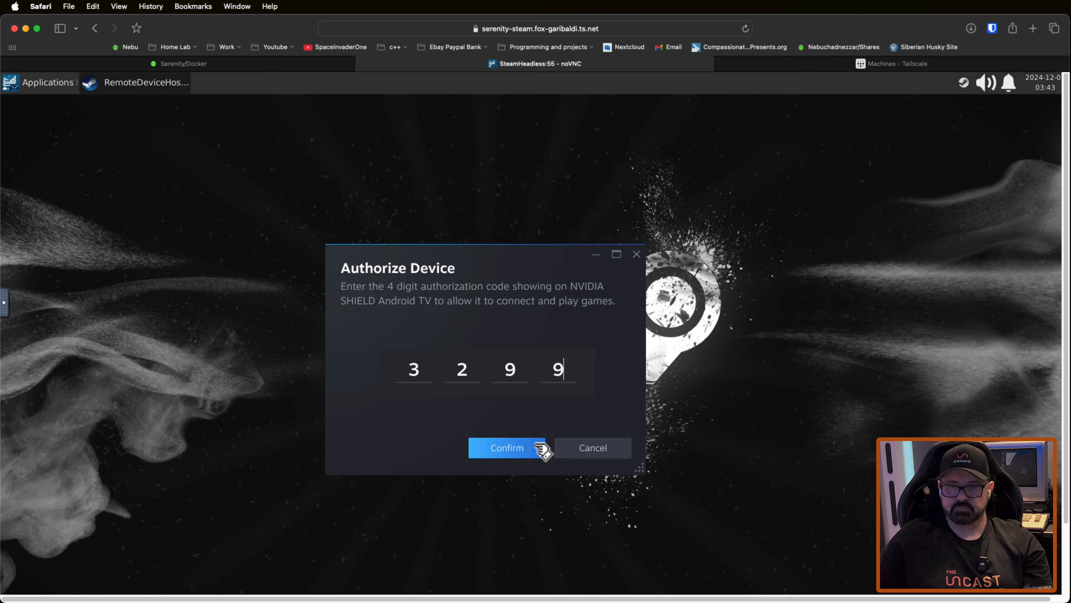
pyautogui.click(525, 454)
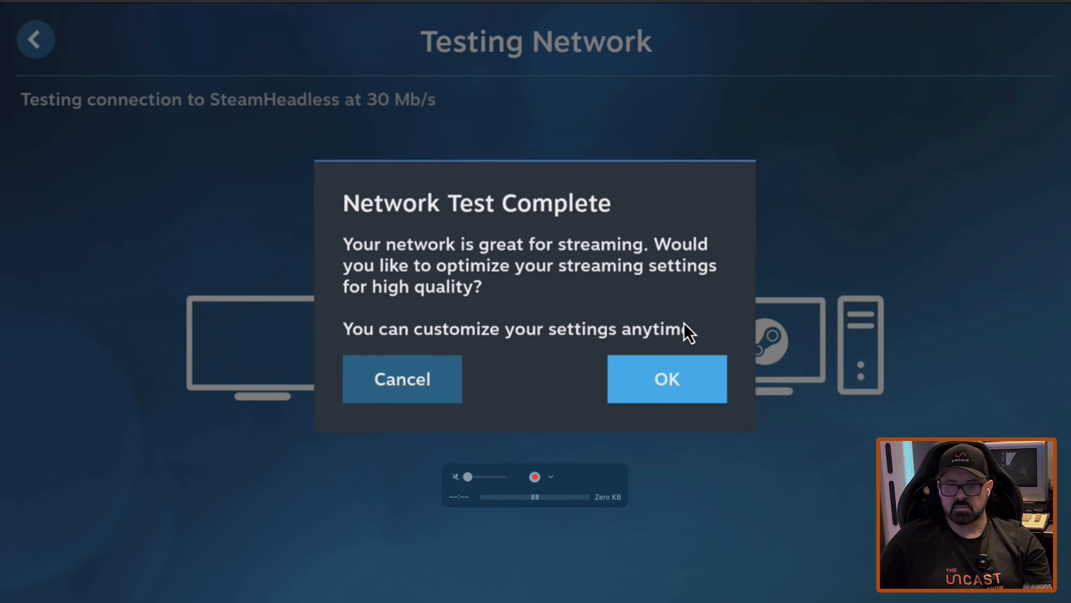
# Step: Accept the high-quality streaming optimization in Steam Link and start a SteamHeadless streaming session with Black Mesa
pyautogui.click(679, 396)
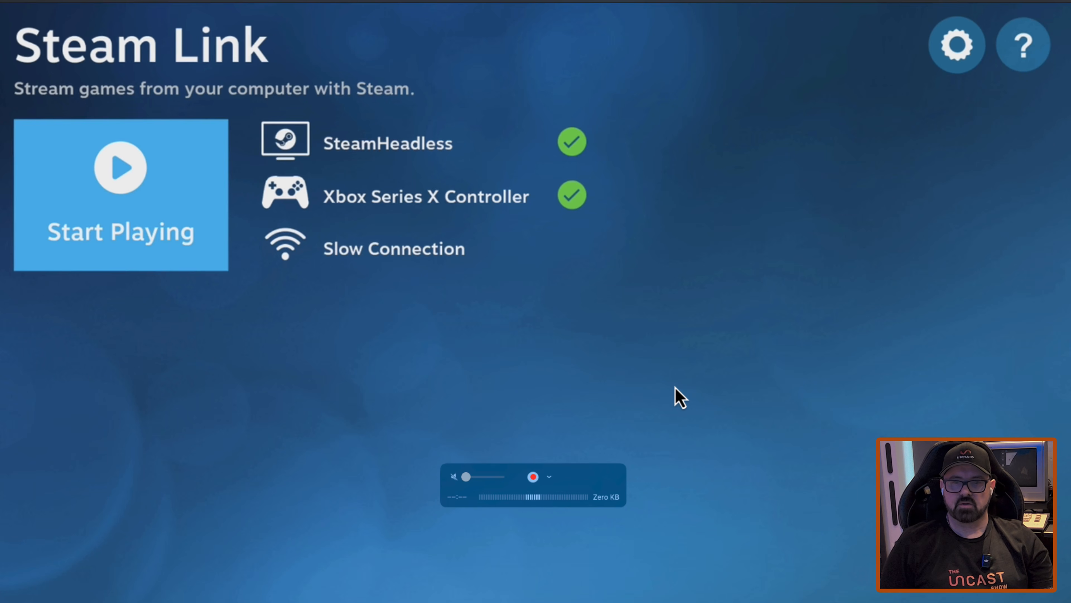
pyautogui.press('Return')
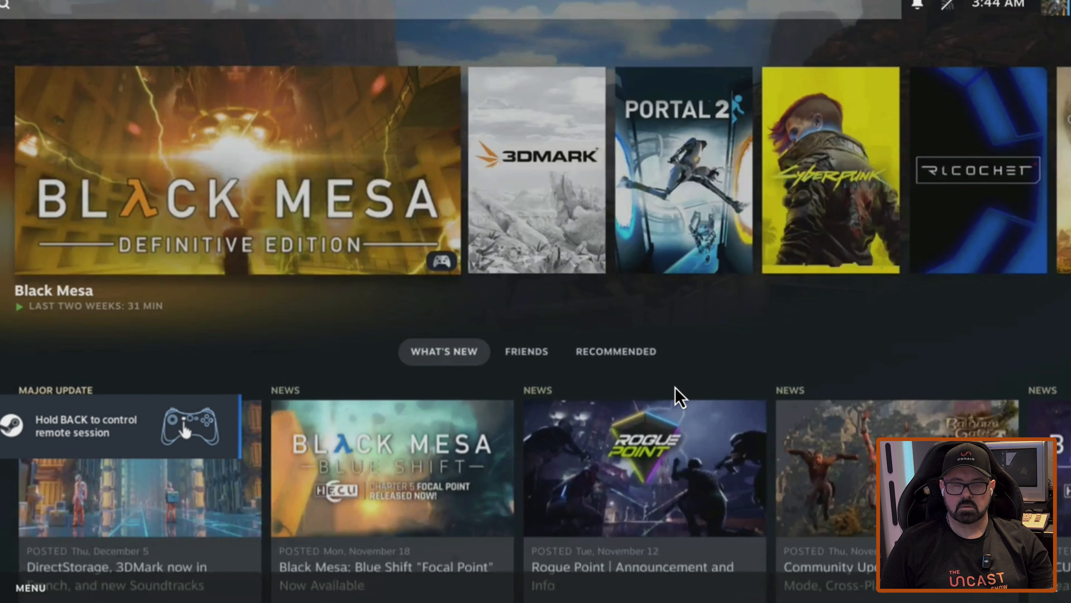
pyautogui.press('Return')
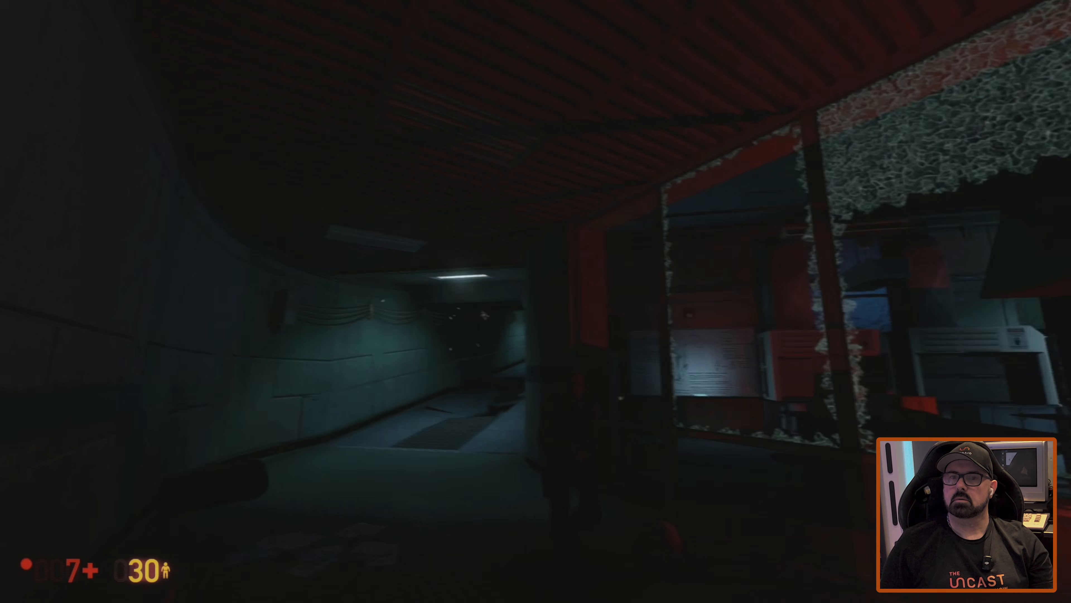
pyautogui.press('w')
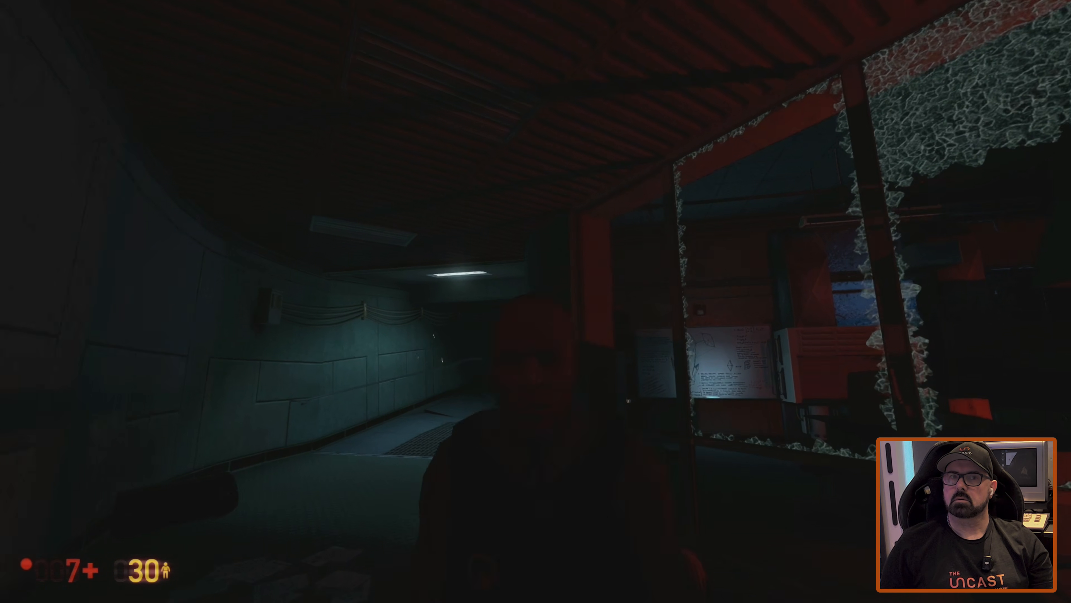
pyautogui.press('w')
pyautogui.press('w')
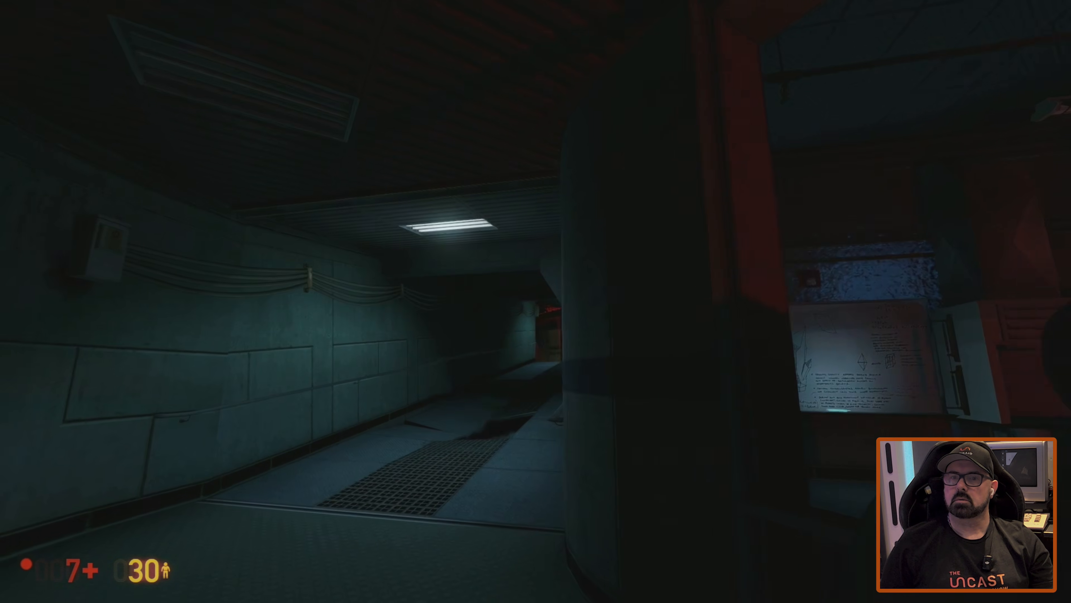